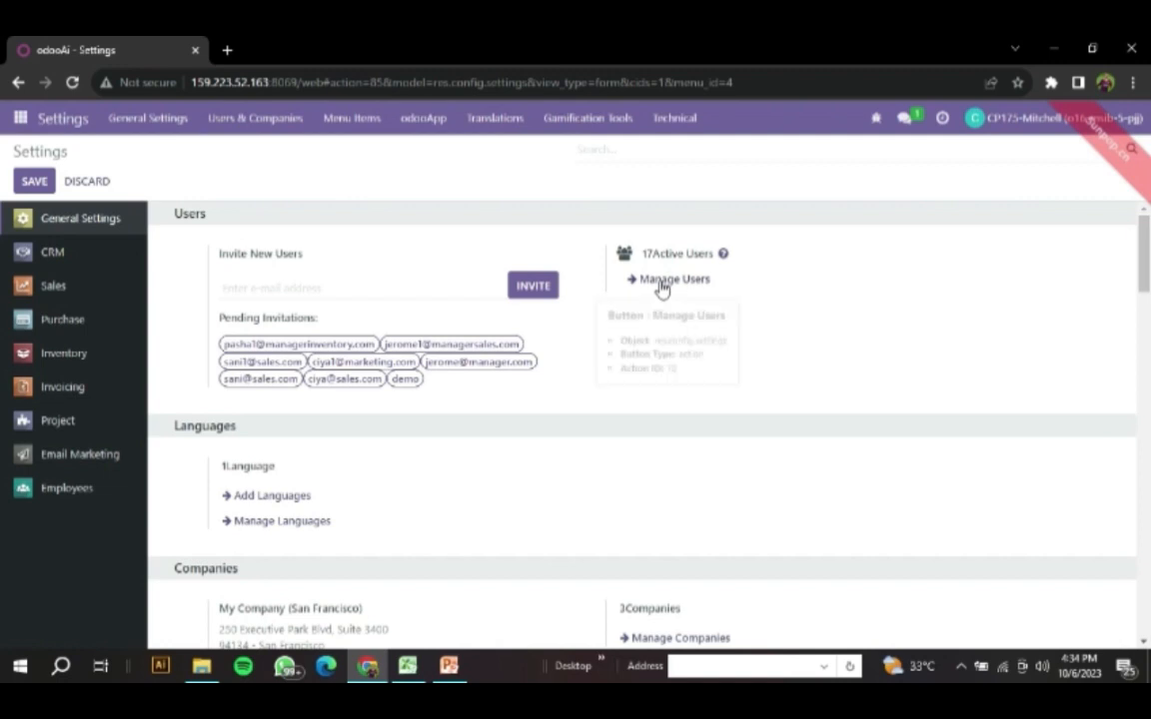
- Open a blank new user form from user management and look over its company, user type and access rights settings
click(660, 285)
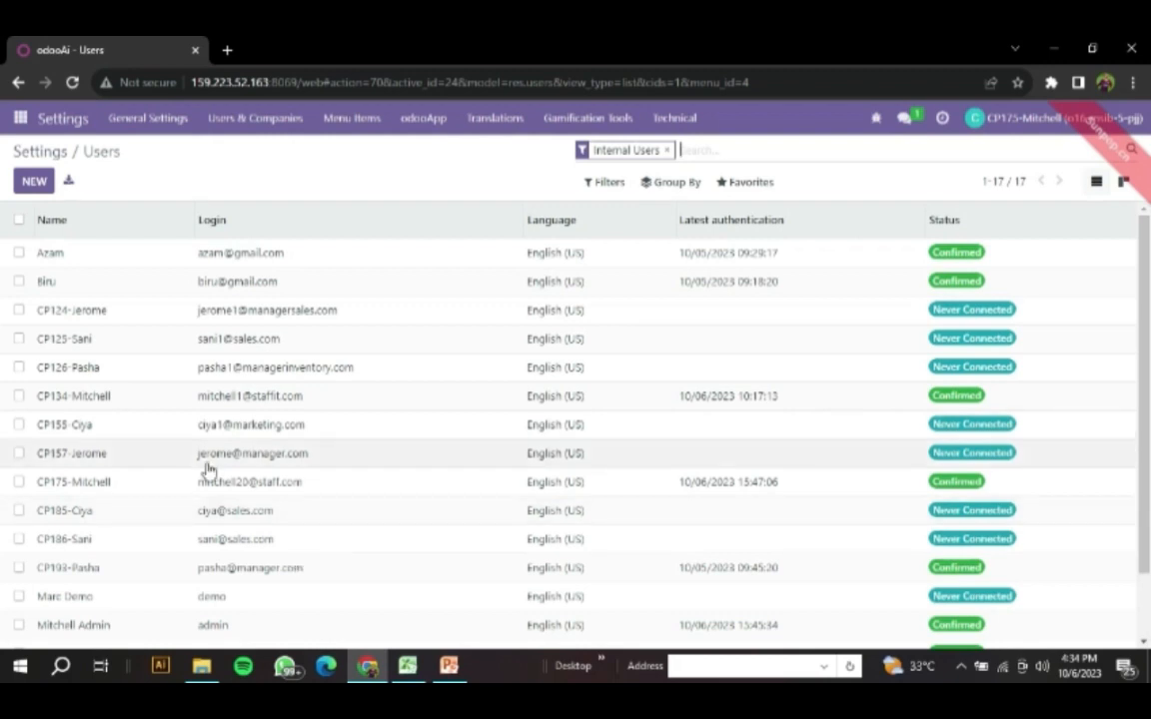
click(29, 196)
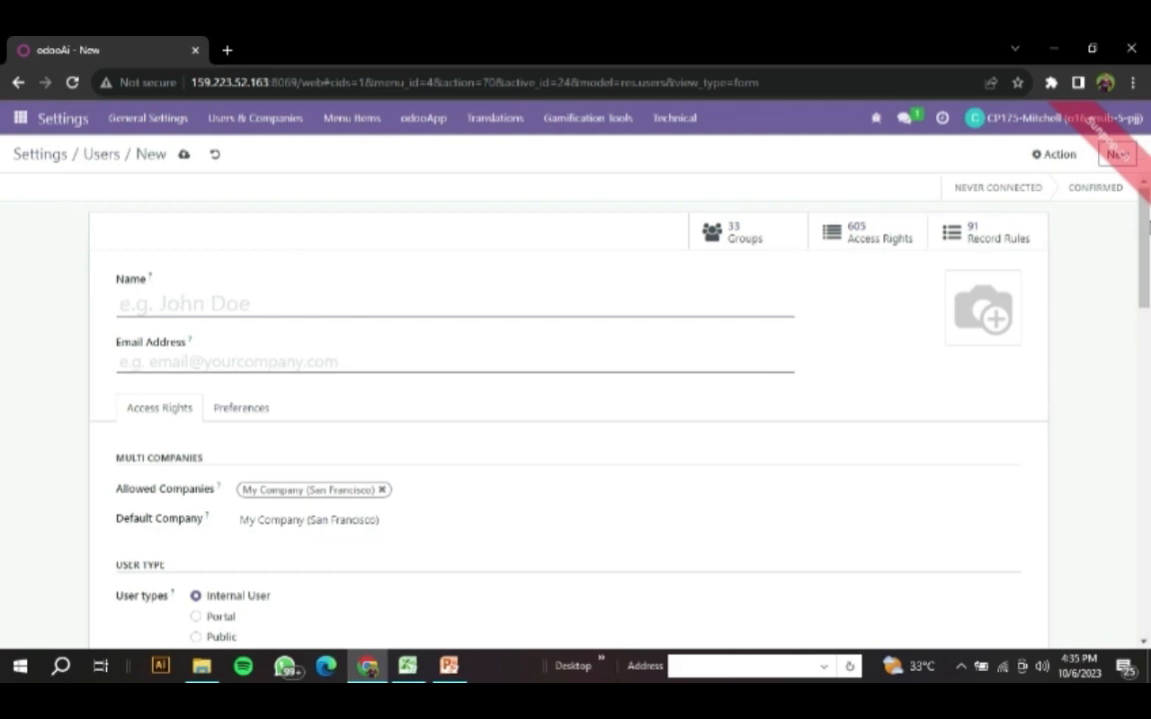
drag(1146, 230, 1145, 293)
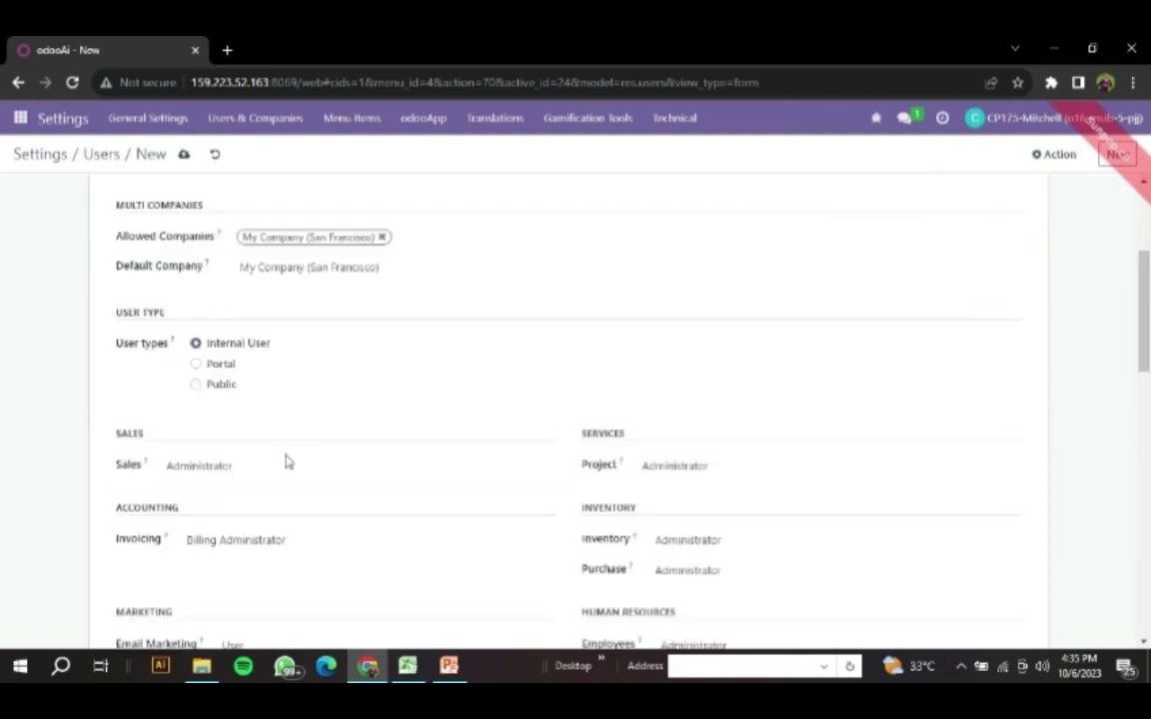
scroll(285, 463, down, 3)
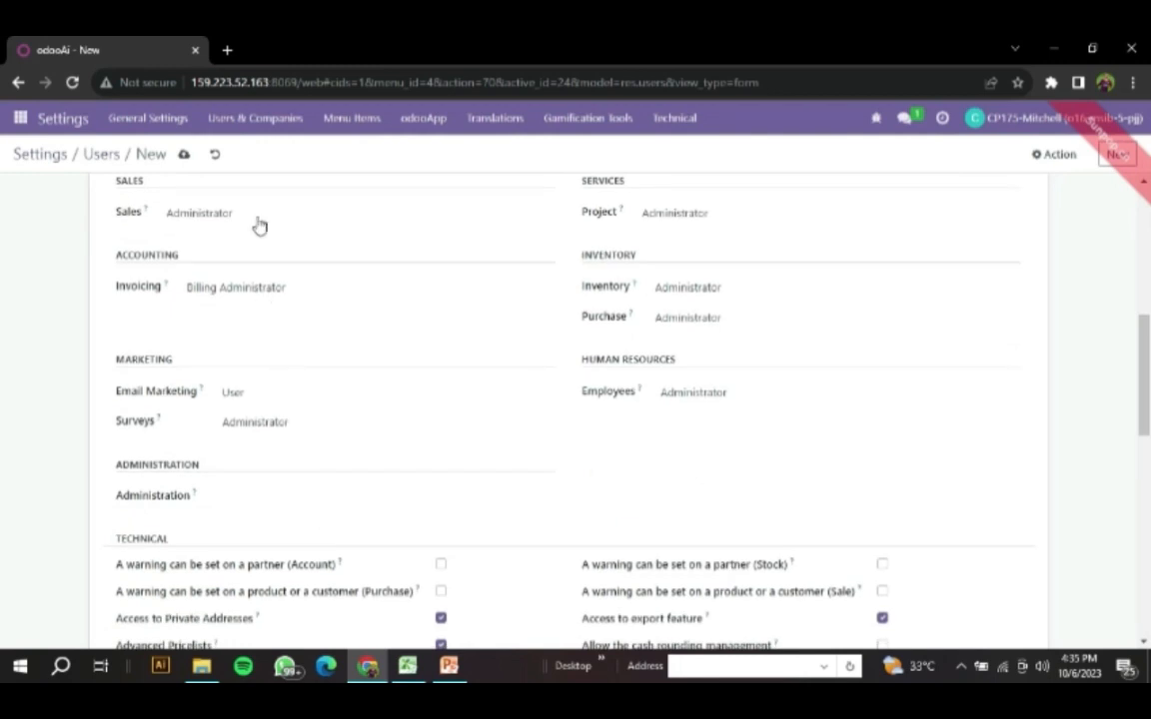
scroll(259, 226, up, 1)
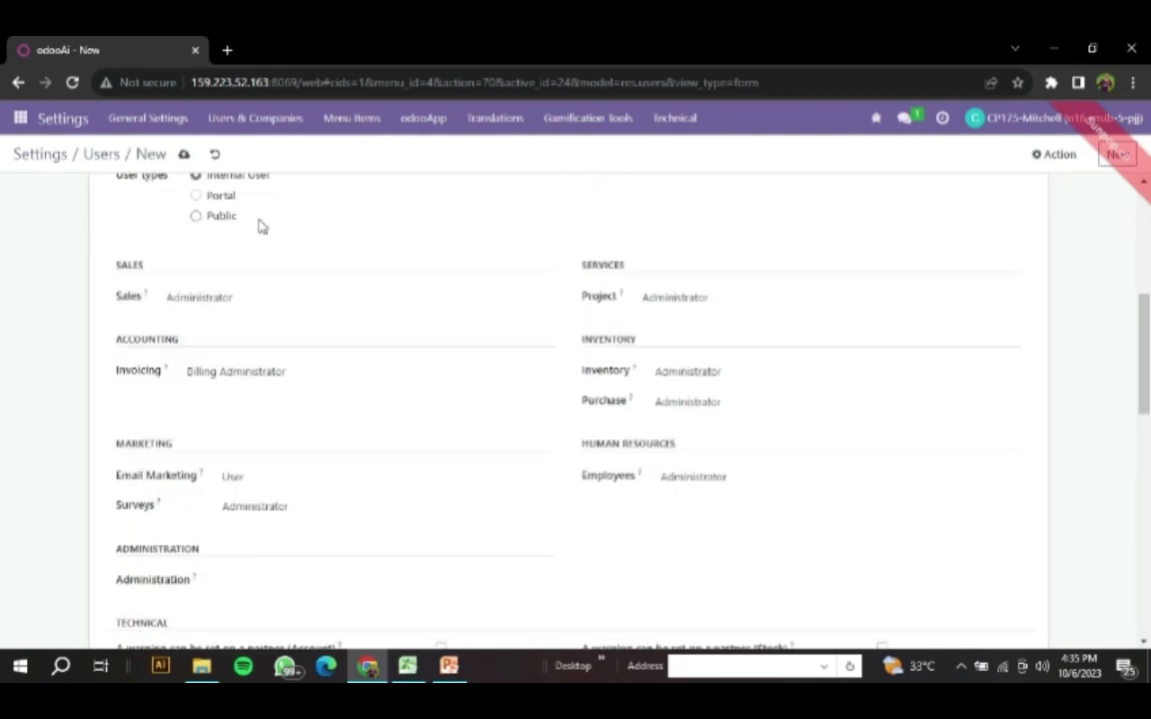
- View the Sales role options without changing the selection, review the other application roles, and leave the new user form
click(241, 306)
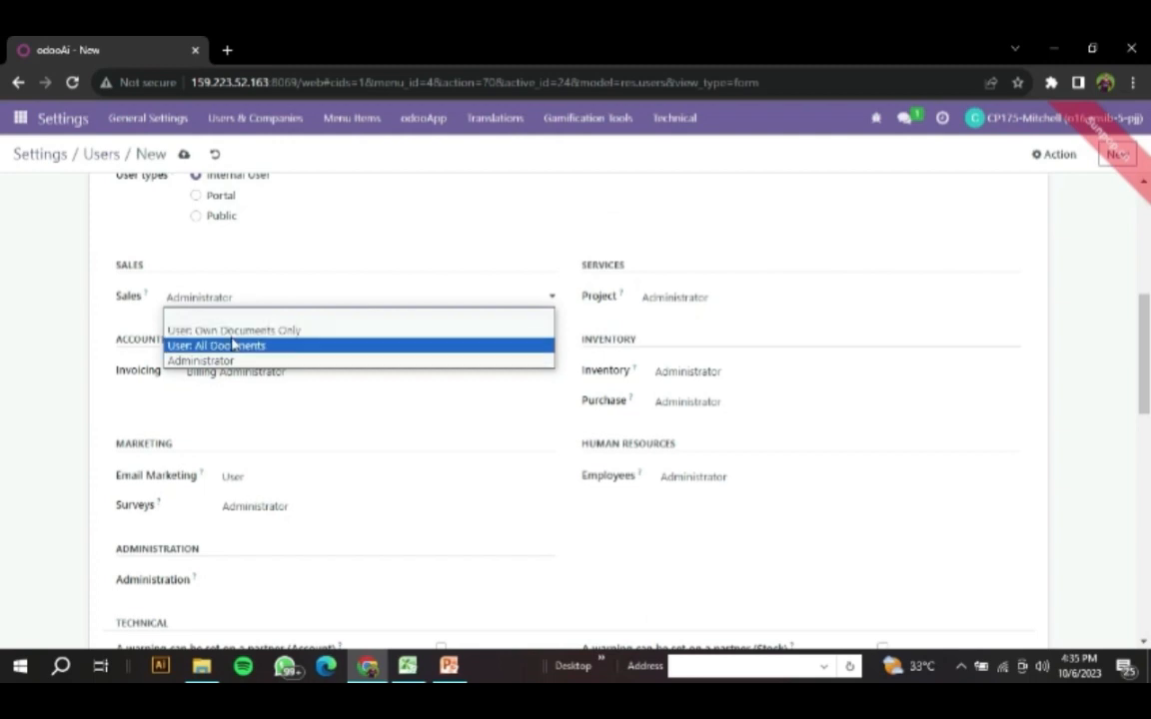
click(22, 312)
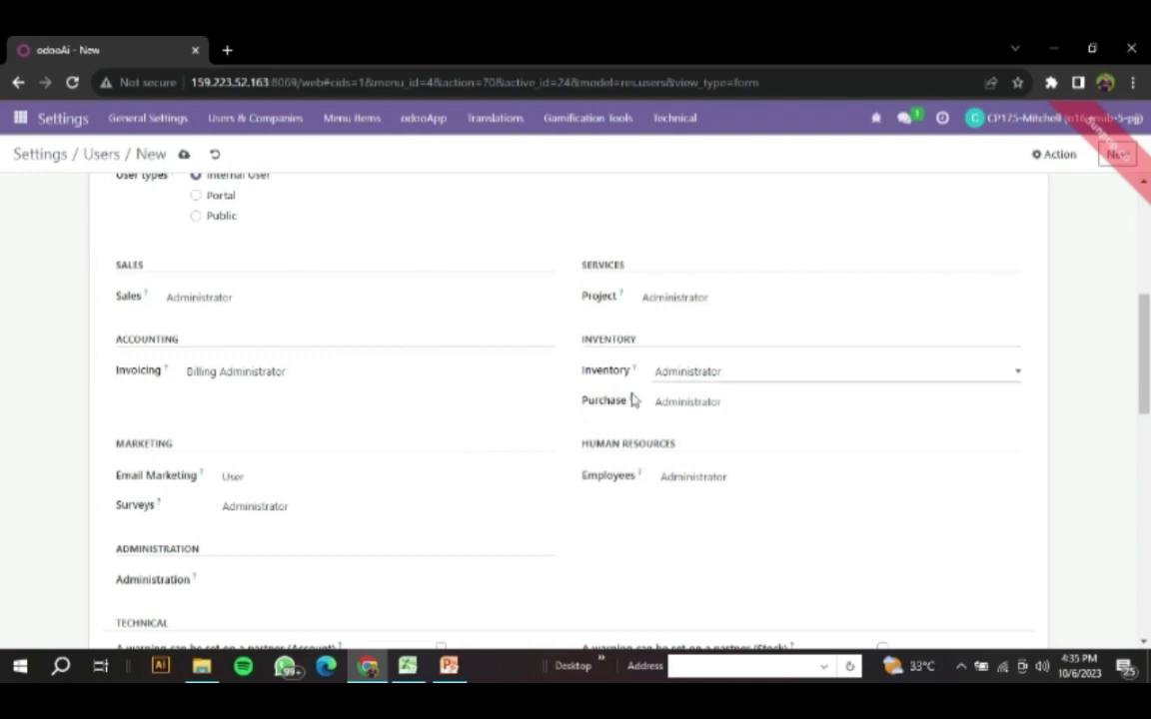
scroll(293, 467, down, 1)
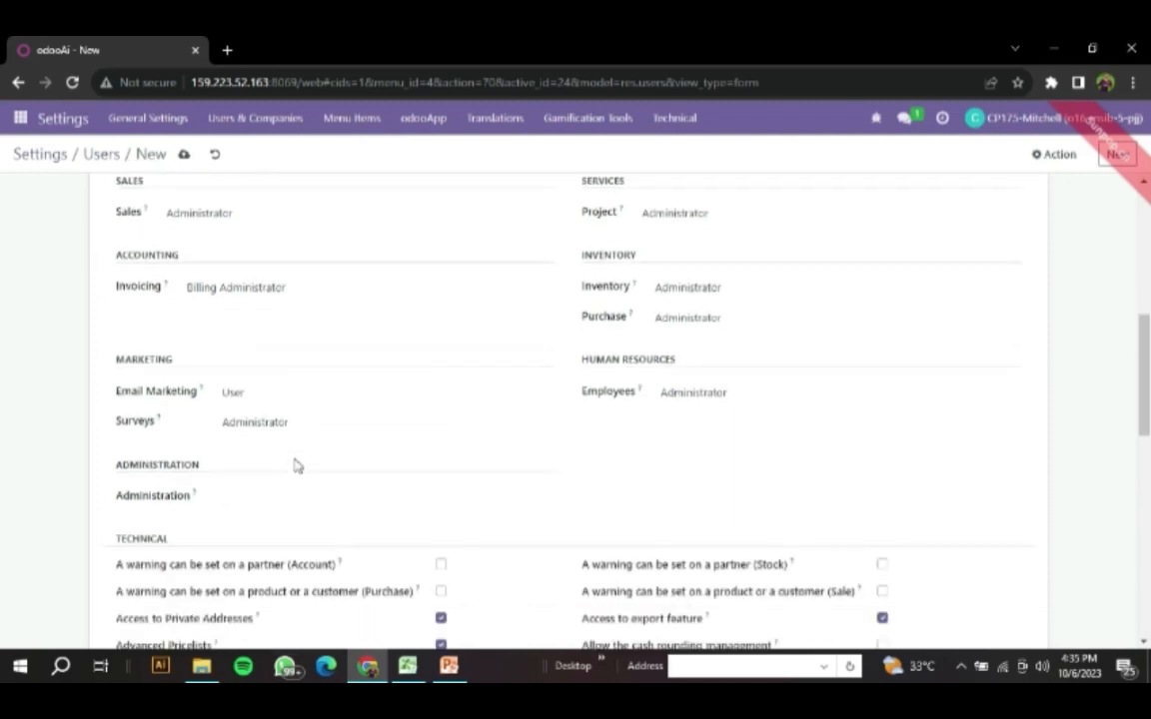
scroll(294, 466, up, 5)
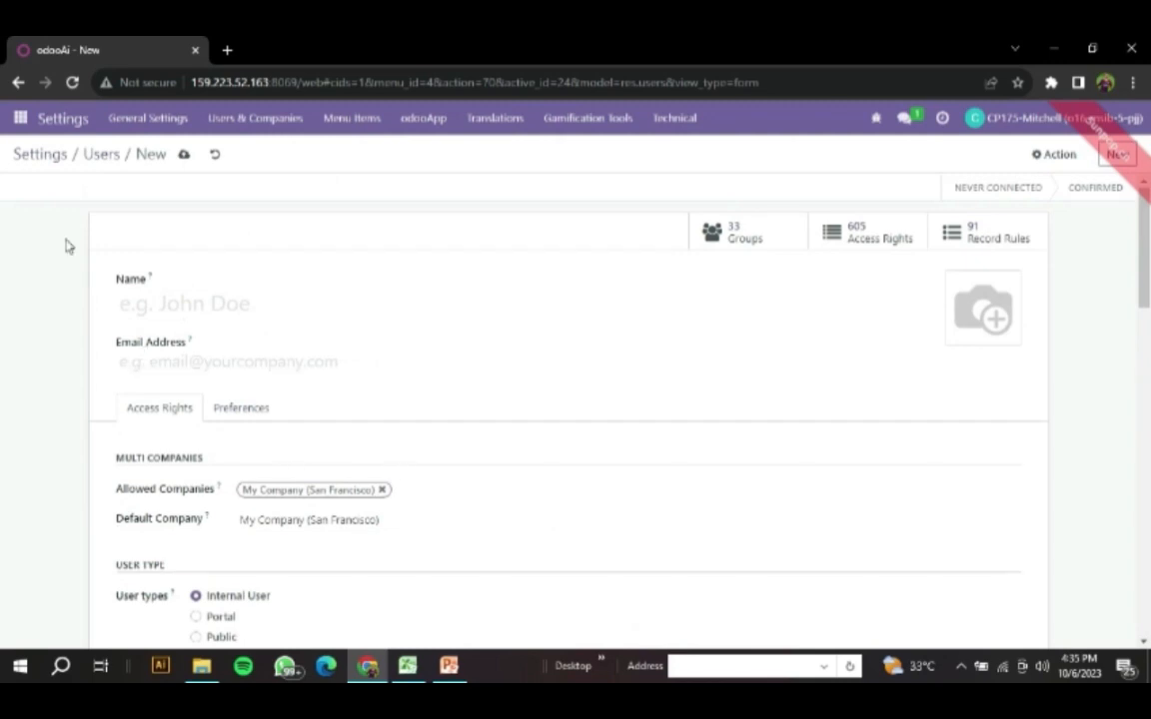
click(66, 155)
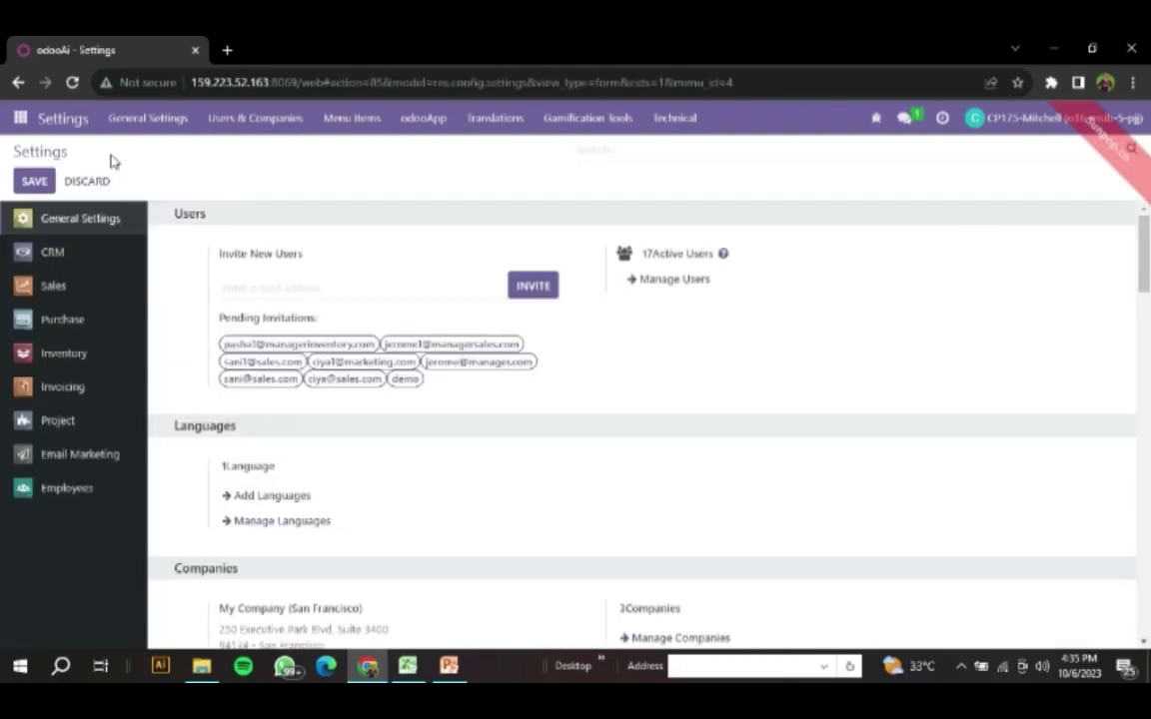
- Open the file import page for user records from the list of managed users
click(703, 283)
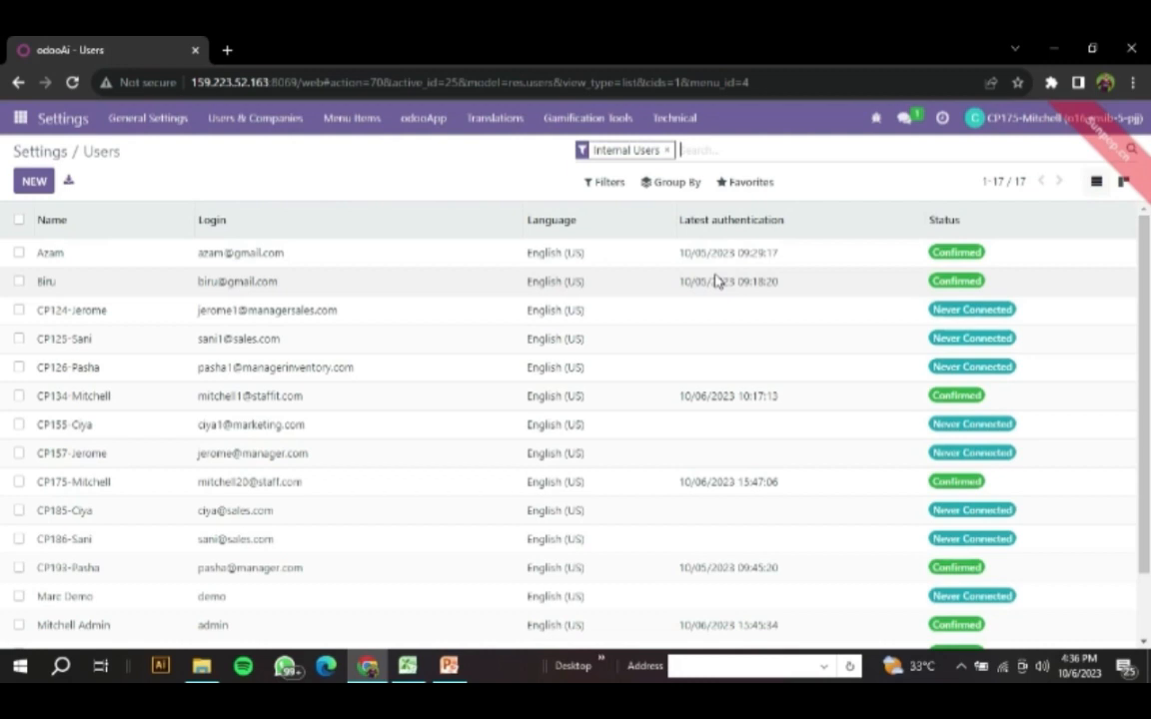
click(737, 187)
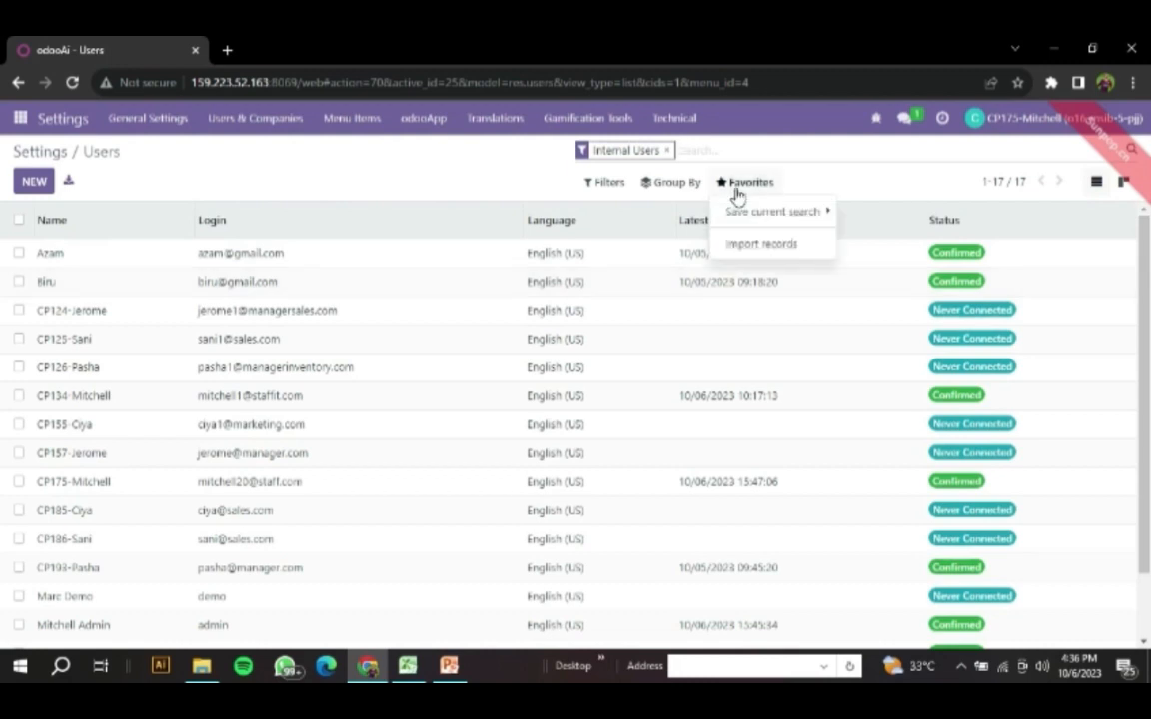
click(760, 244)
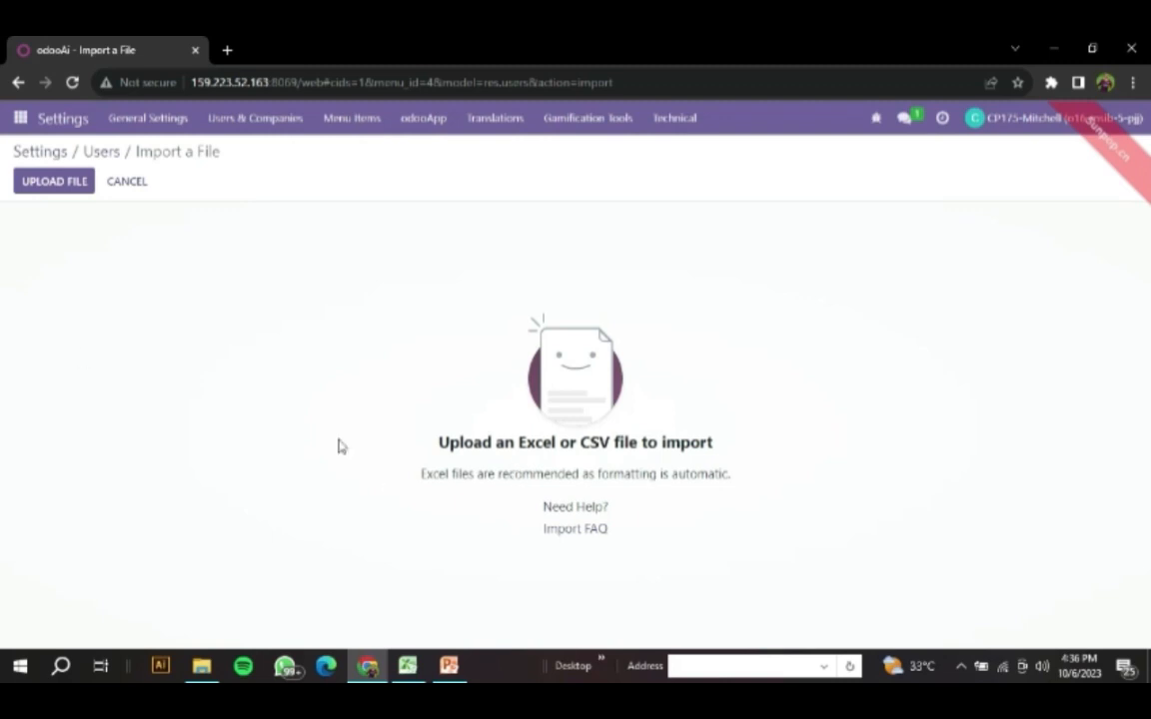
- Switch to Excel, select the name, login and password data in A2:C6 of the Import User sheet, and return to Odoo's users list
click(409, 670)
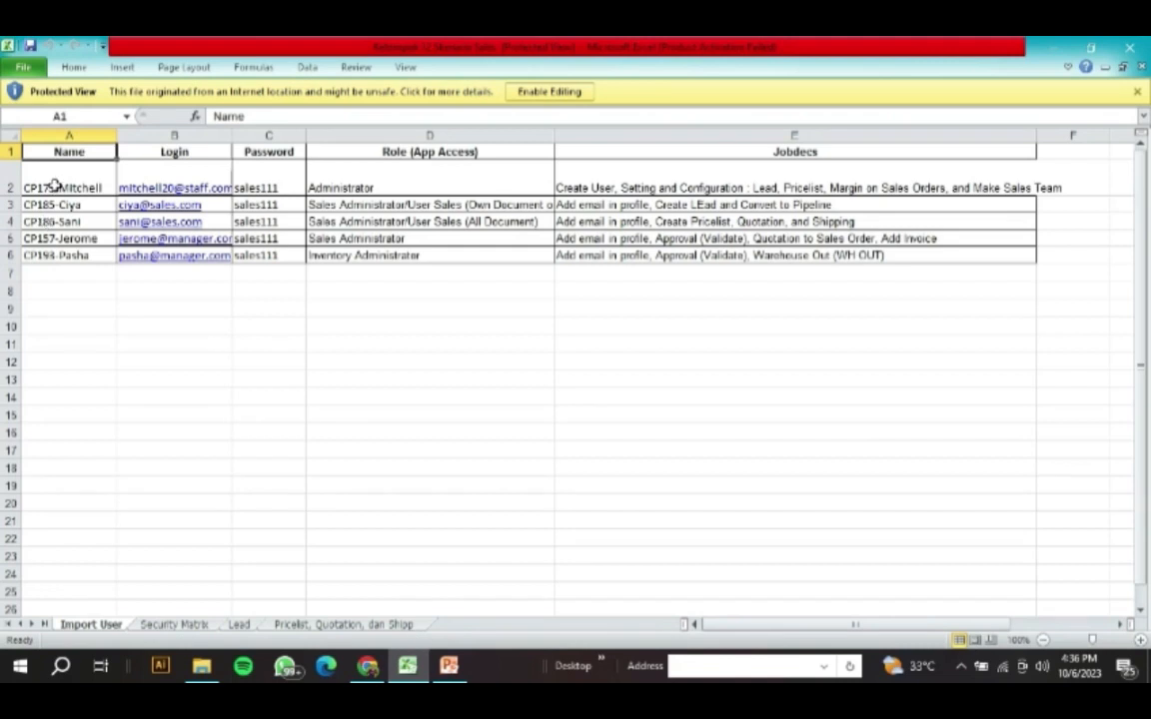
drag(48, 168, 59, 205)
drag(165, 228, 269, 249)
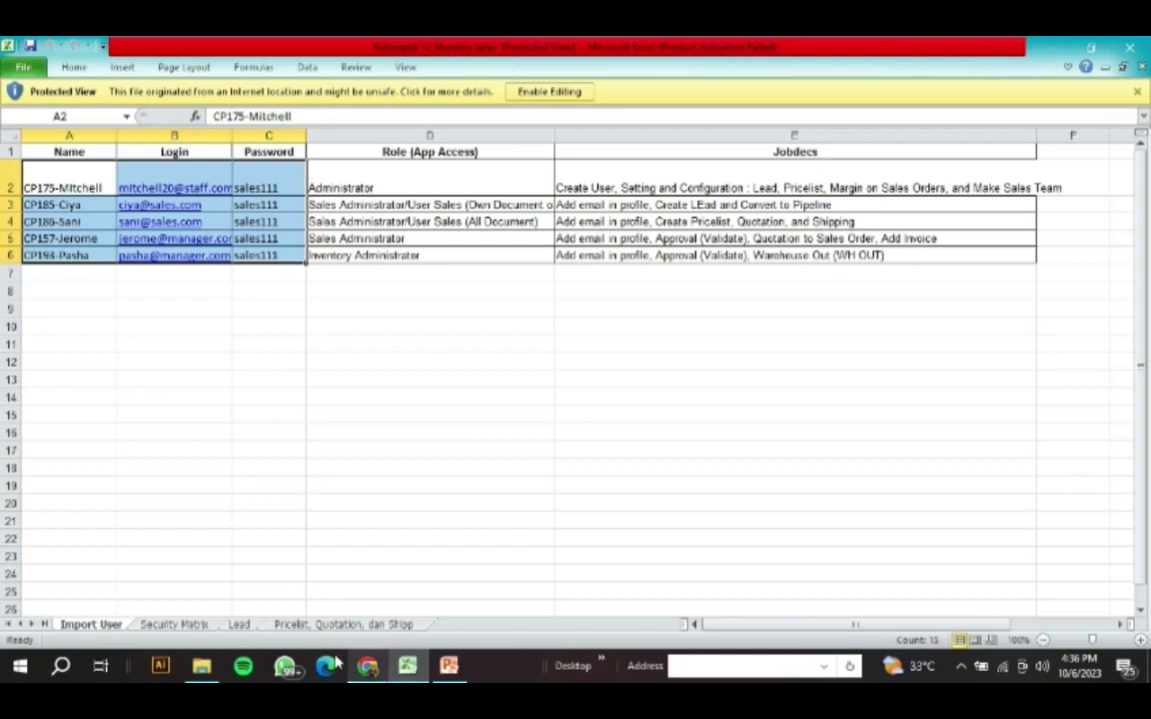
key(alt+Tab)
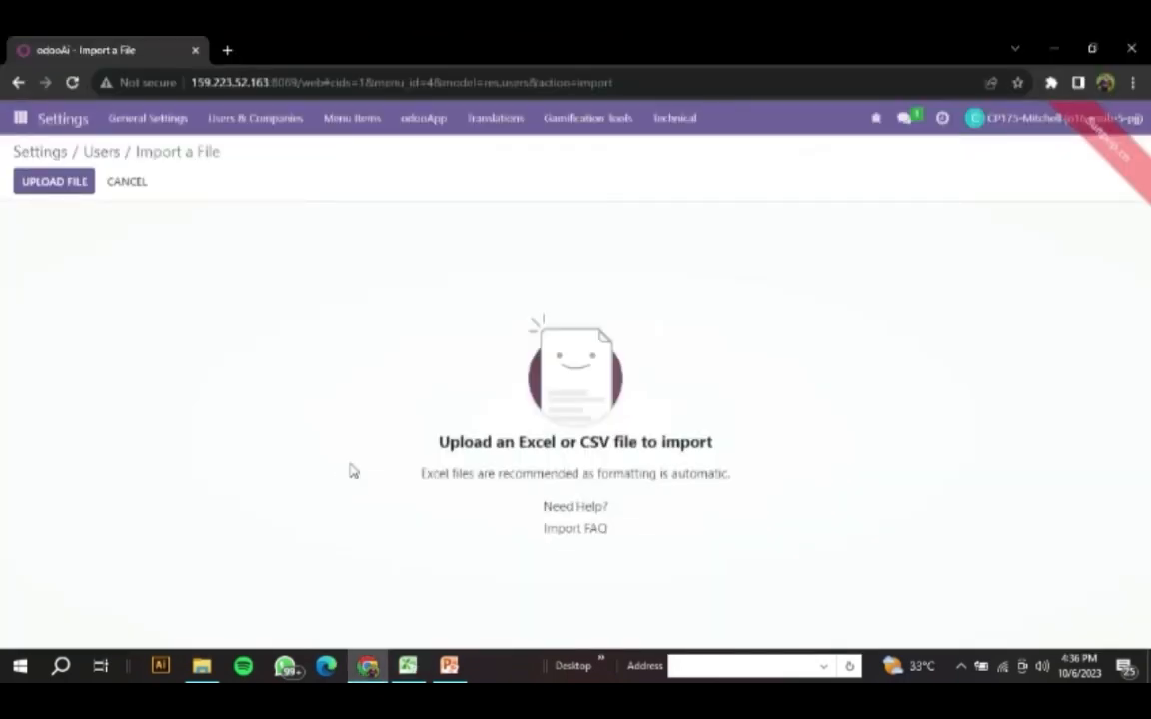
click(117, 158)
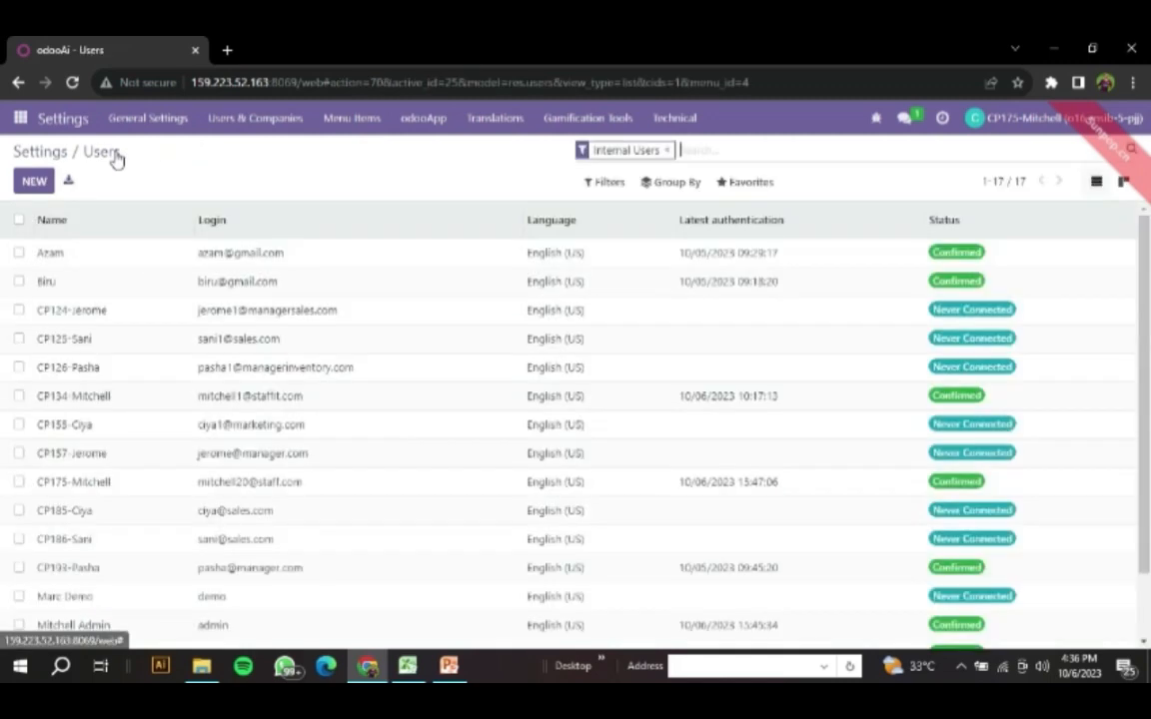
- Check the first user's name in cell A2 of the Excel sheet, search Odoo's users for CP175, and open the matching record
click(407, 667)
click(67, 175)
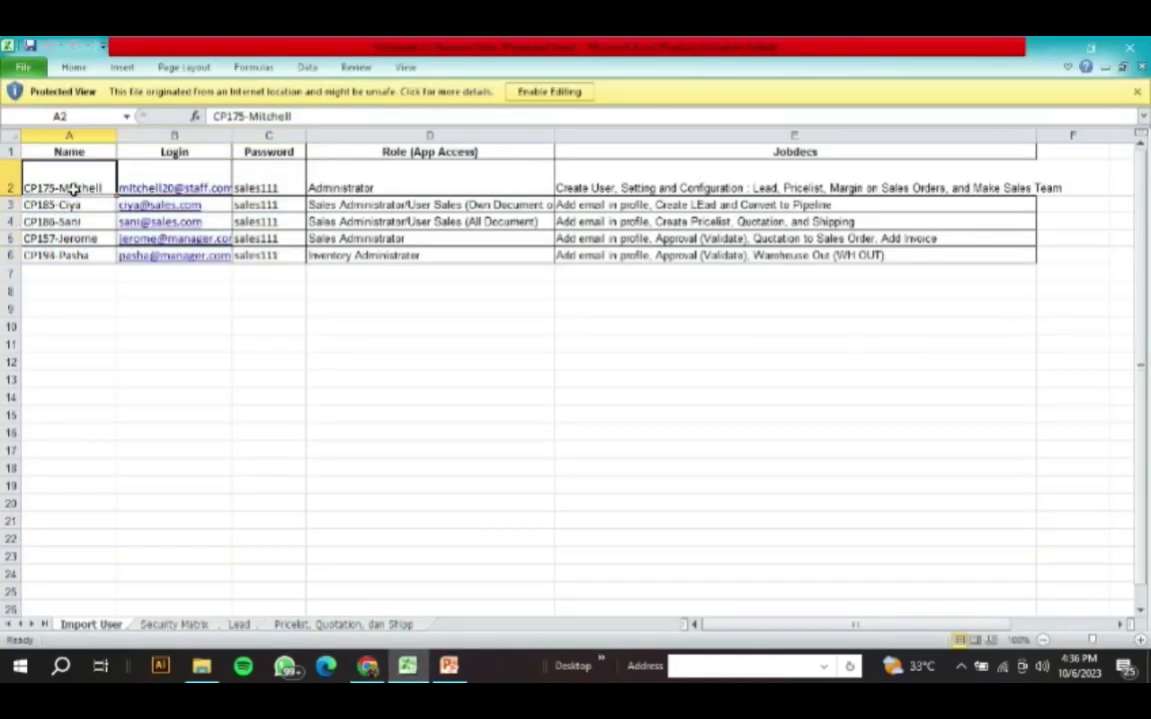
click(366, 667)
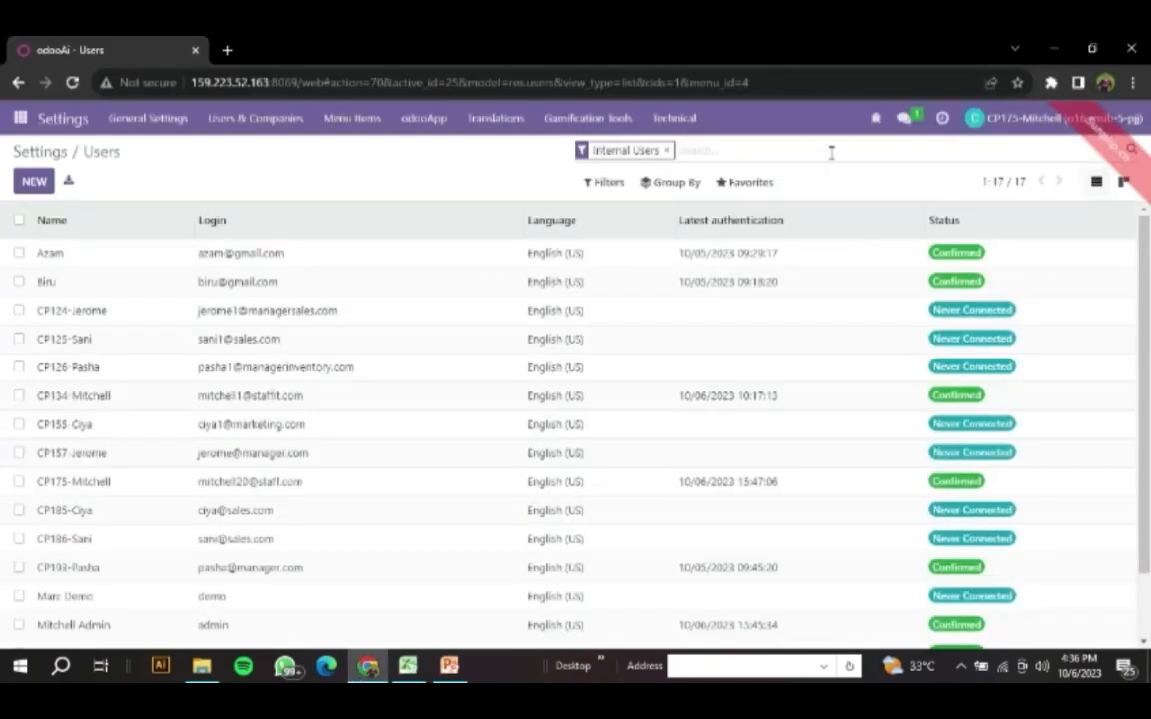
text(CP175)
key(Return)
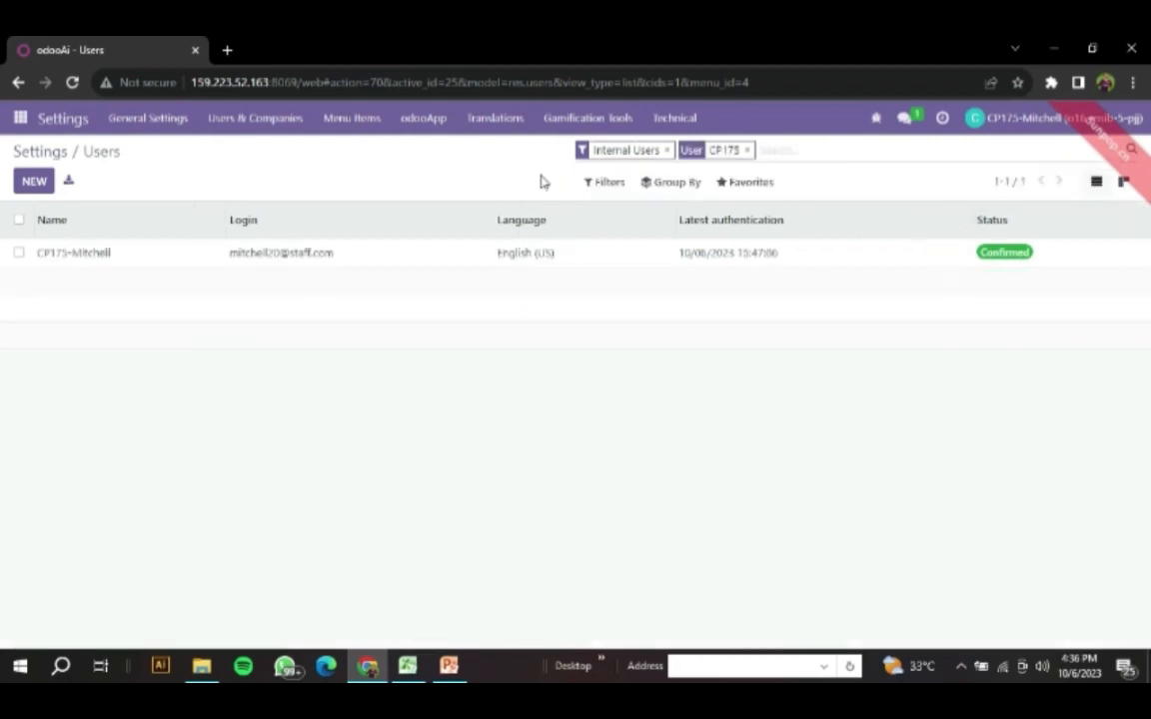
click(281, 258)
- Examine the CP175 user's access rights, including the application roles, the Administration setting and the technical permissions
scroll(265, 334, down, 3)
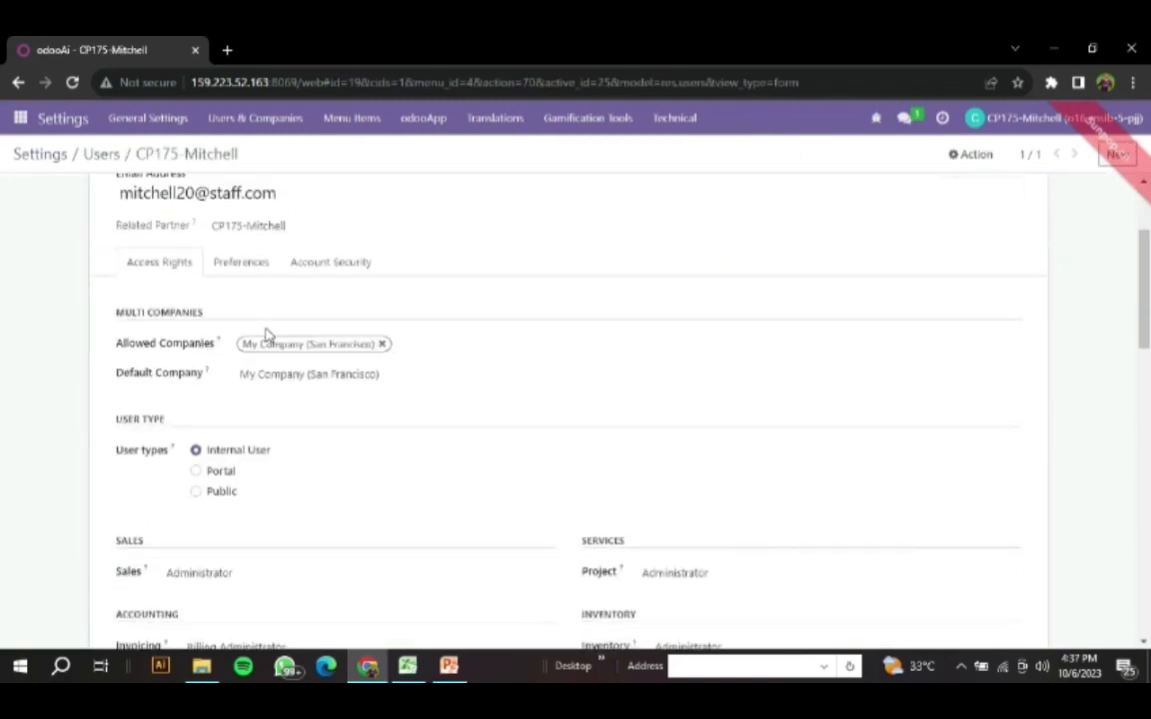
scroll(265, 333, down, 3)
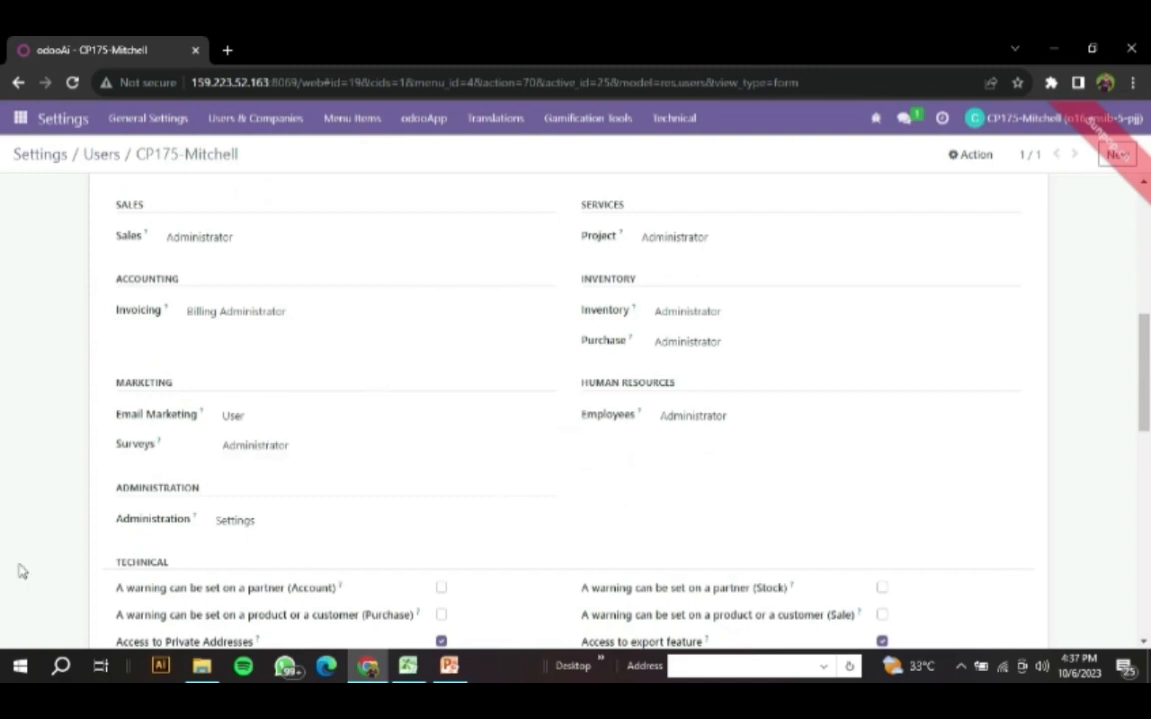
scroll(651, 403, up, 1)
scroll(599, 402, down, 3)
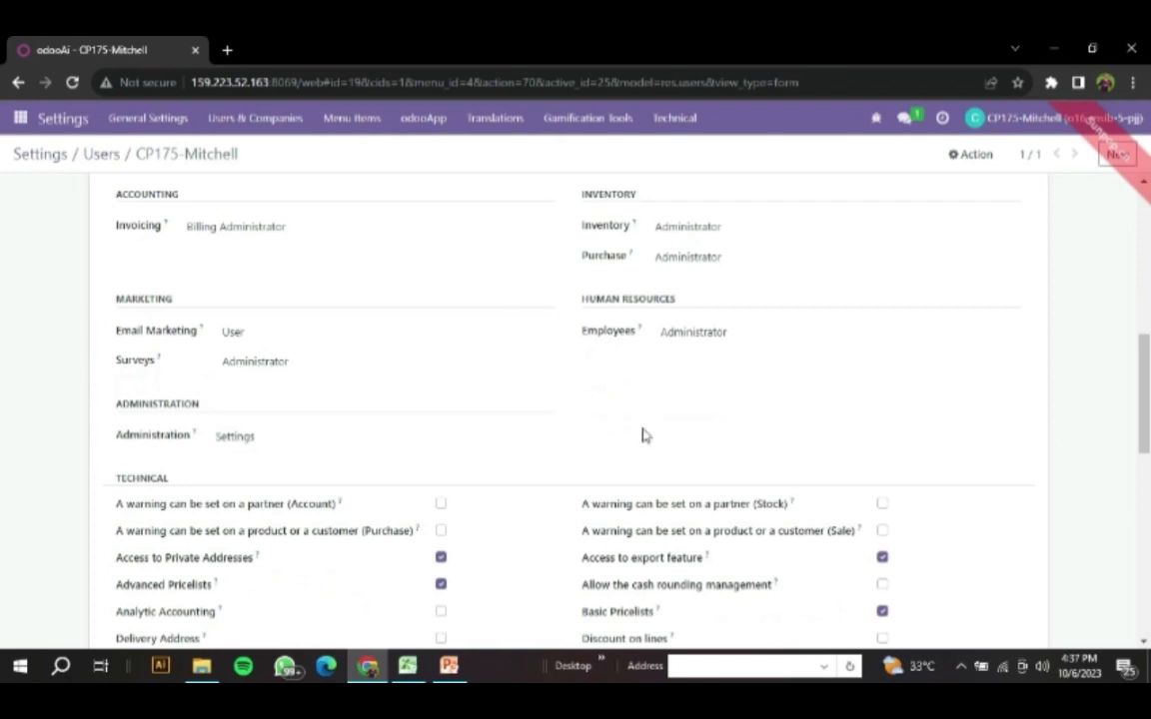
scroll(643, 436, up, 1)
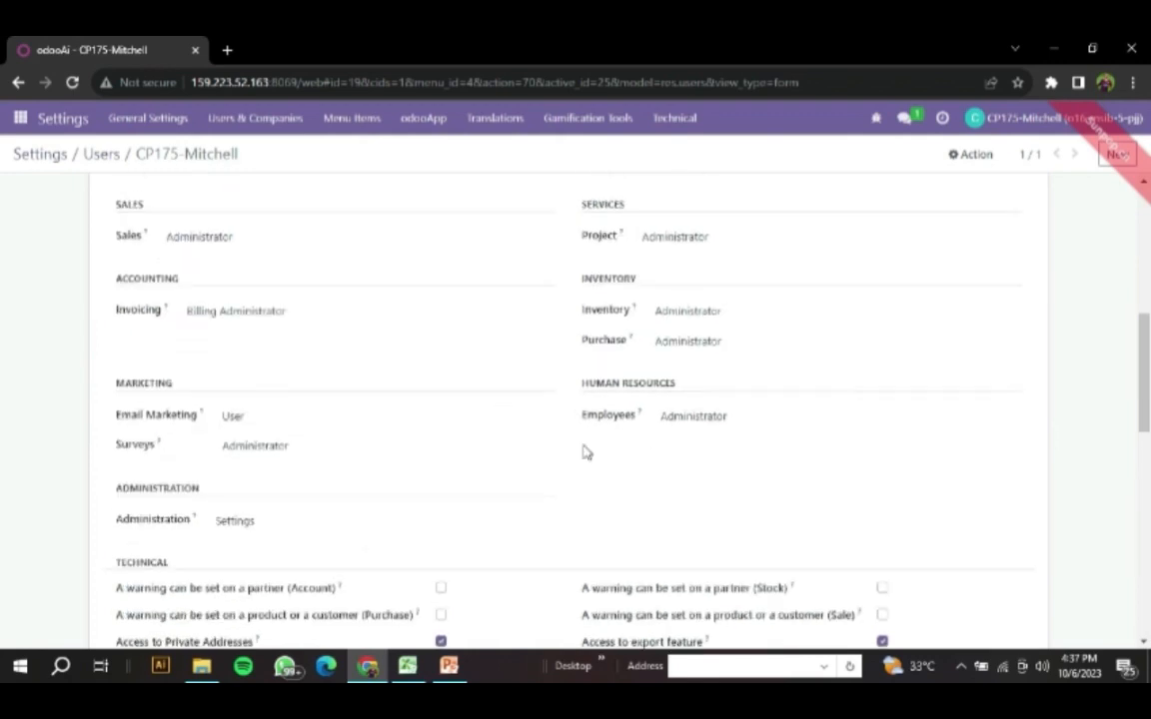
scroll(471, 456, up, 1)
scroll(470, 456, down, 4)
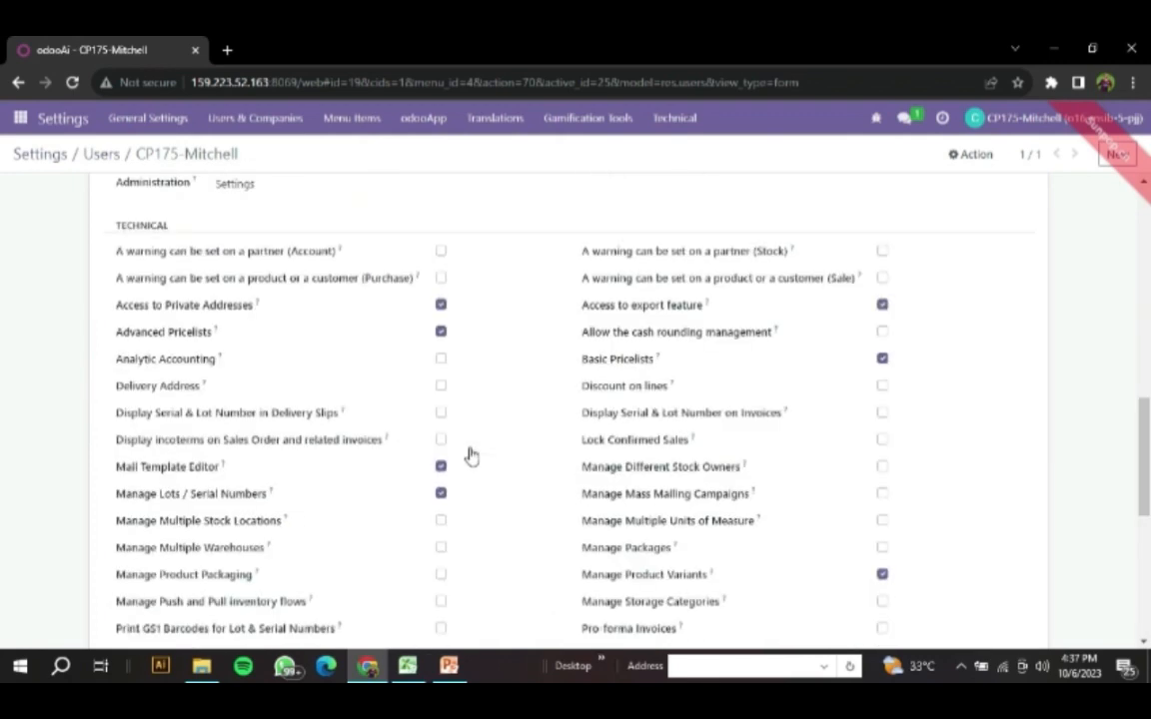
scroll(470, 456, up, 8)
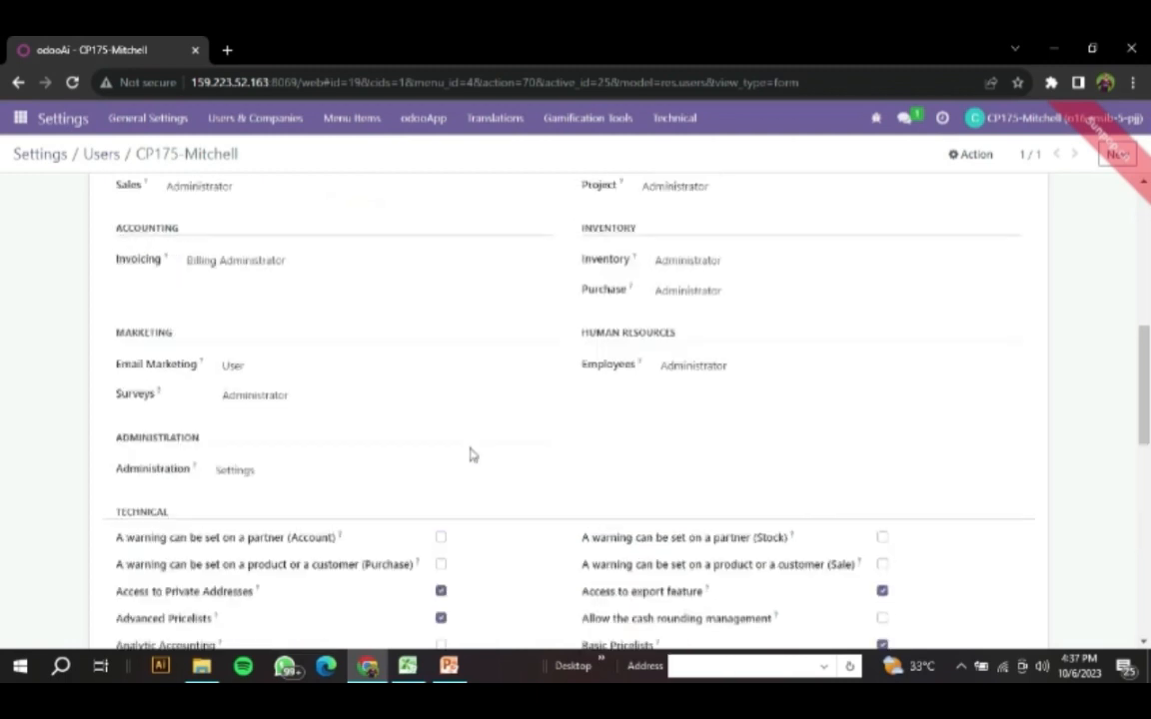
scroll(471, 455, up, 3)
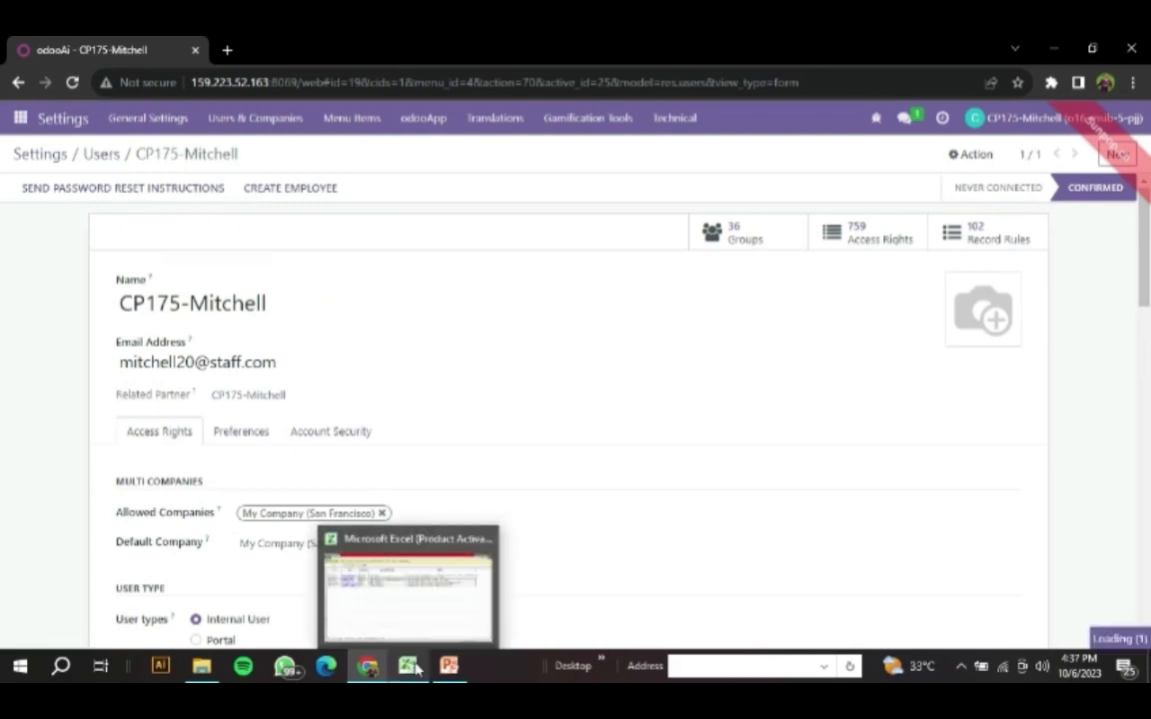
- Look up the second user in cell A3 of the Excel sheet, return to Odoo's users list, and remove the CP175 search filter
click(418, 667)
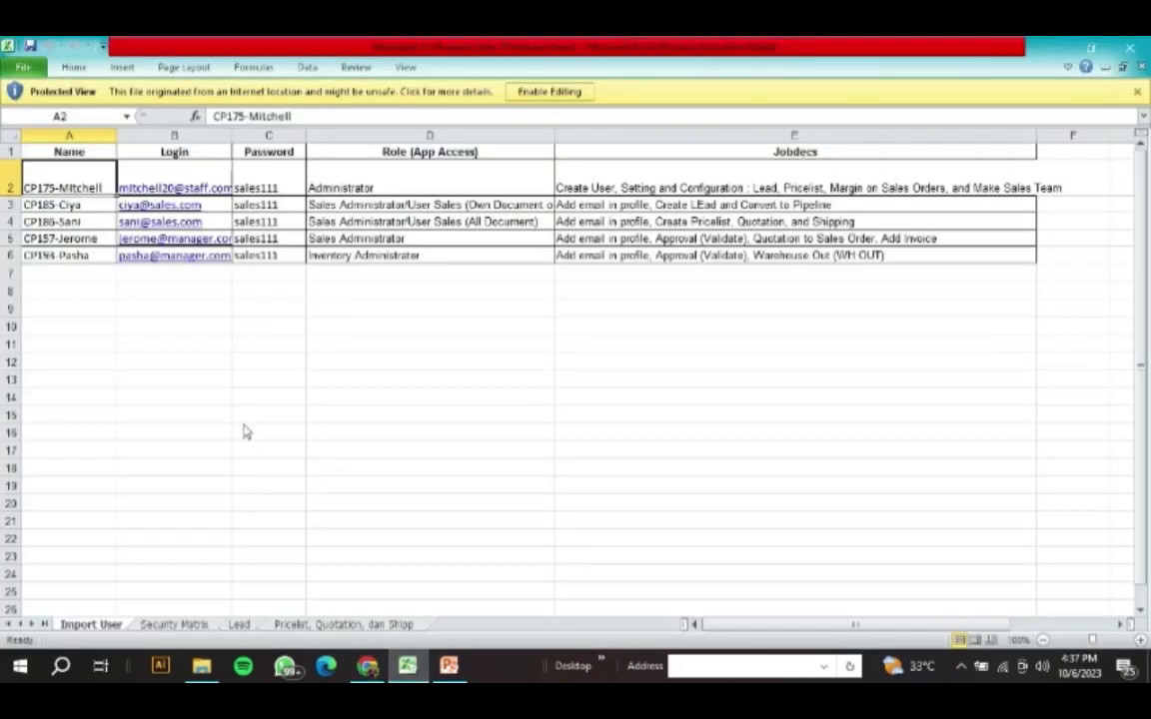
click(77, 205)
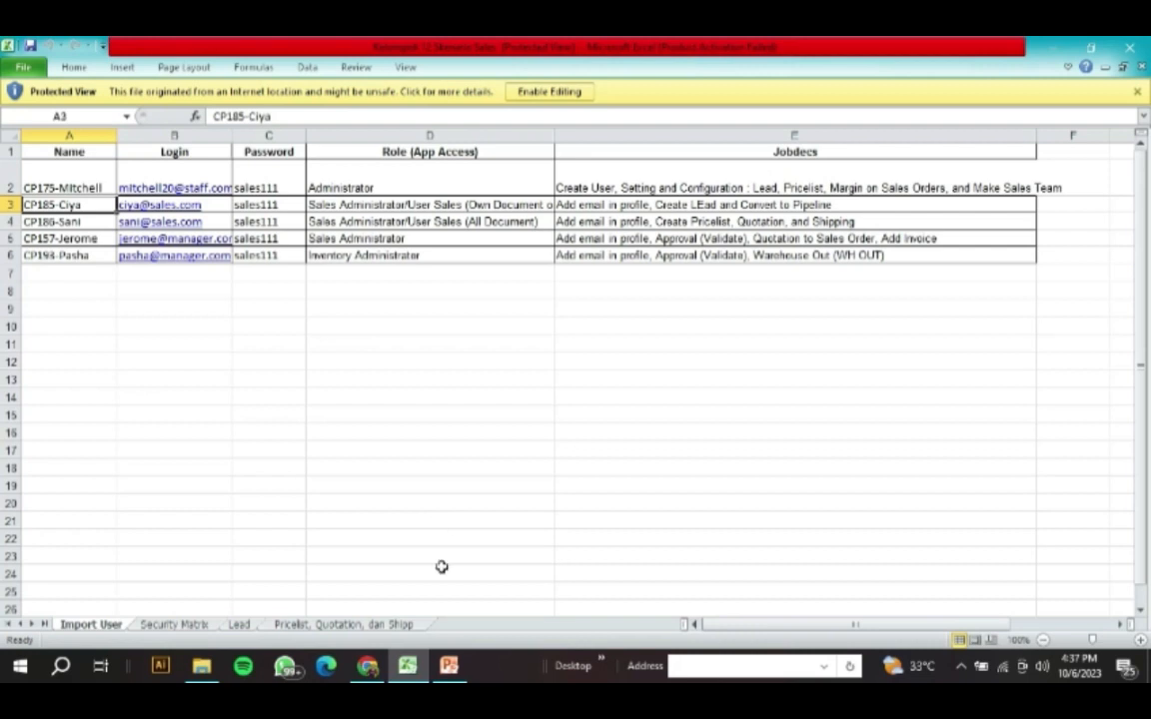
click(378, 674)
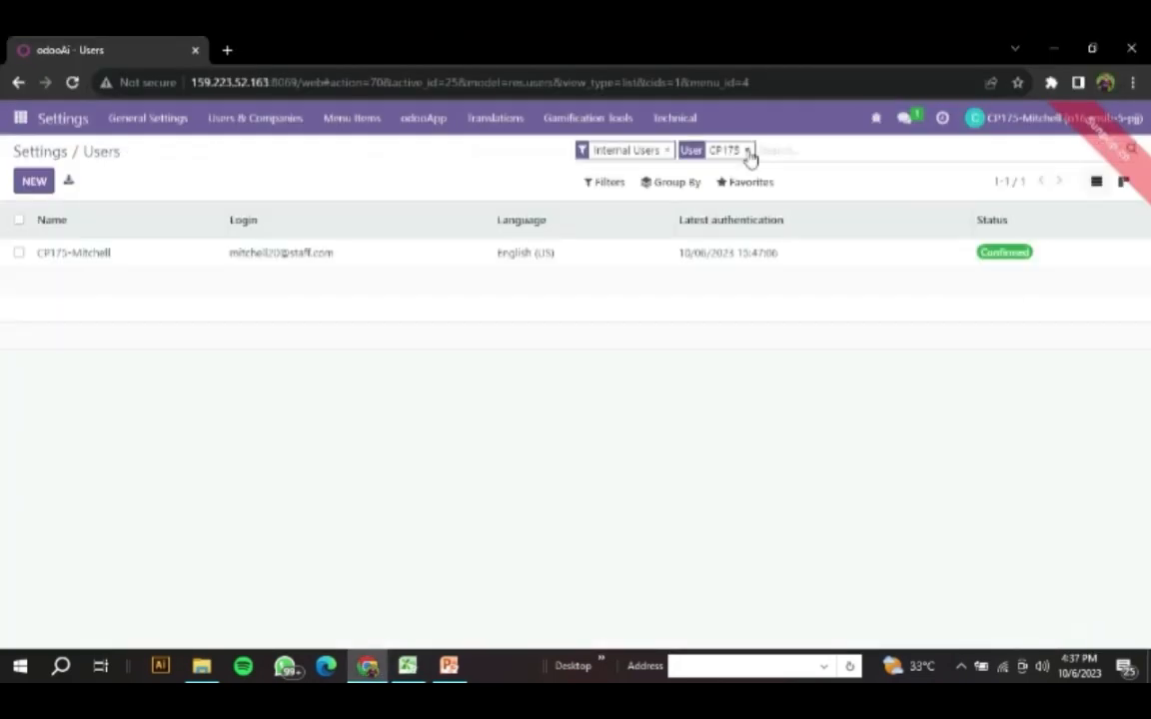
click(748, 151)
- Recheck the user code in the Excel sheet, search Odoo's users for CP185, and open the matching record
click(405, 667)
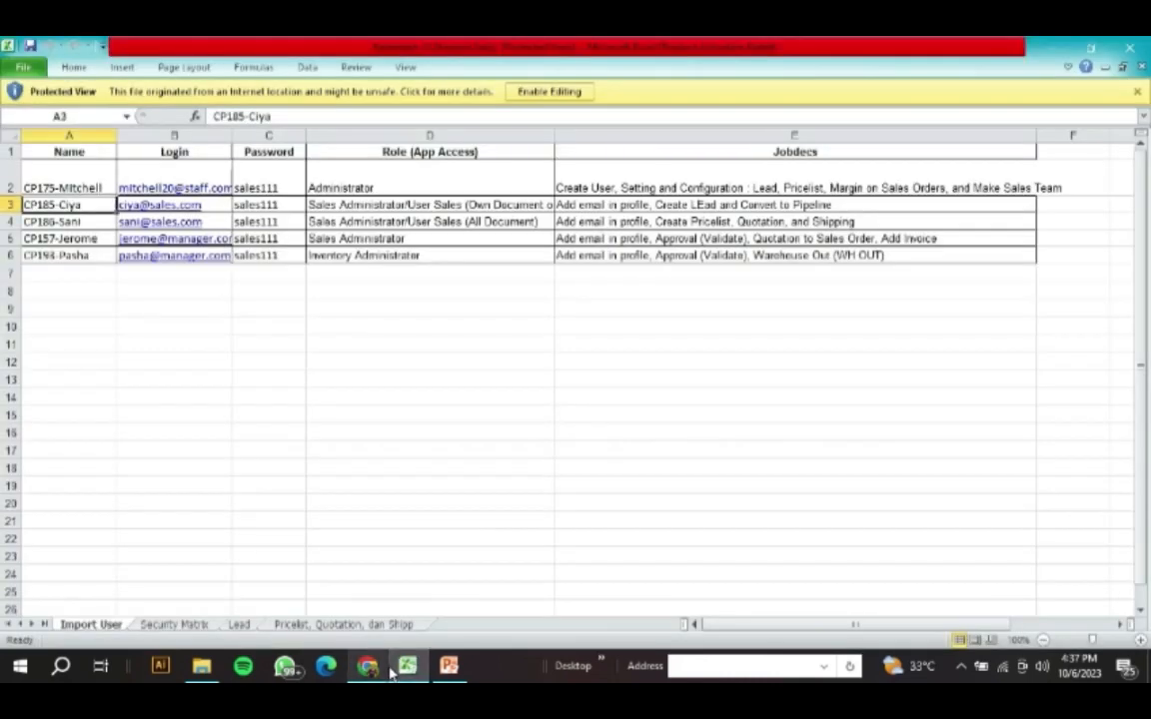
click(393, 673)
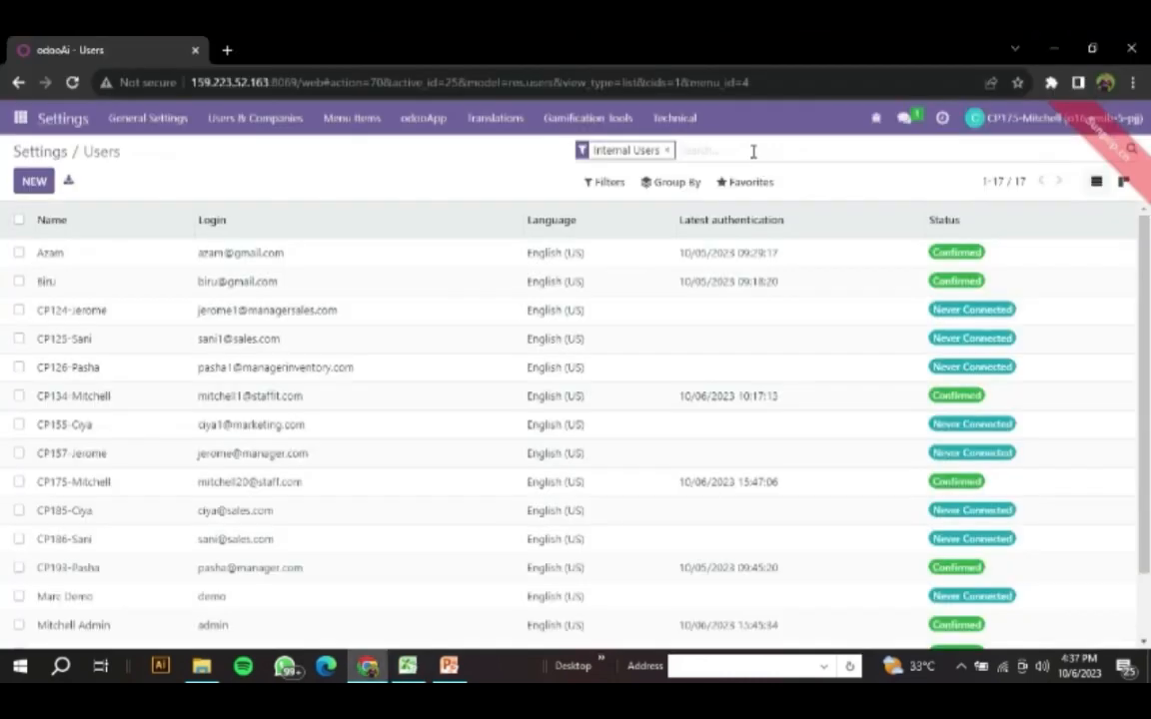
text(CP185)
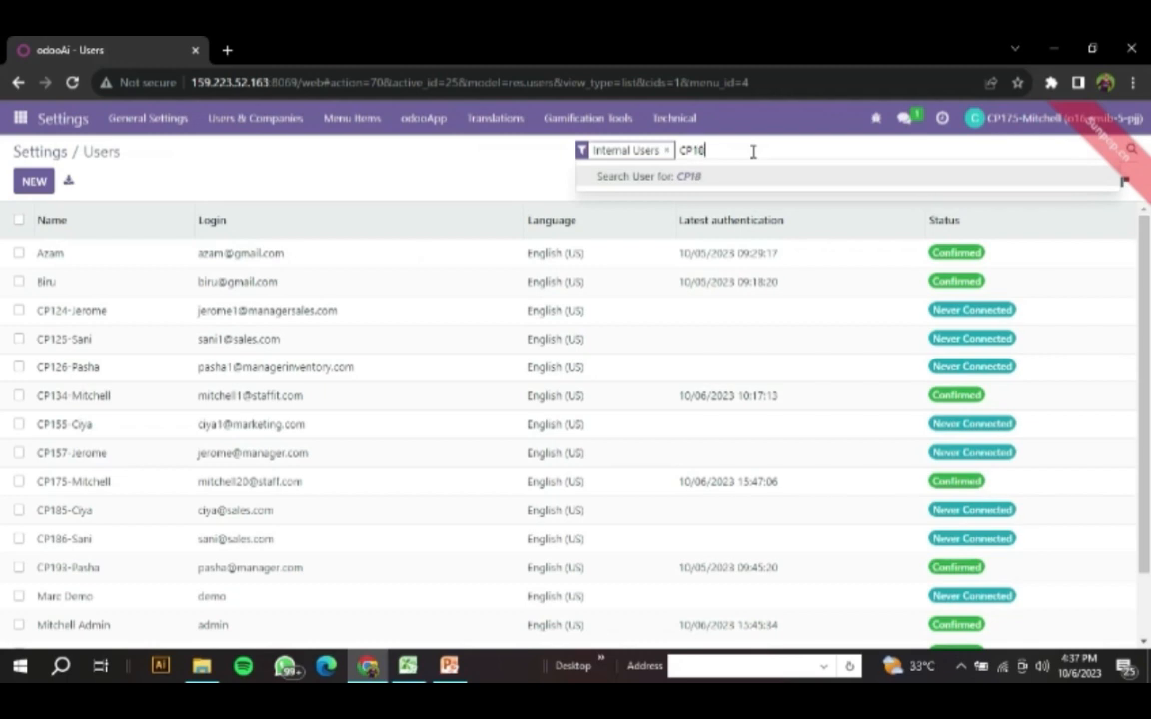
key(Return)
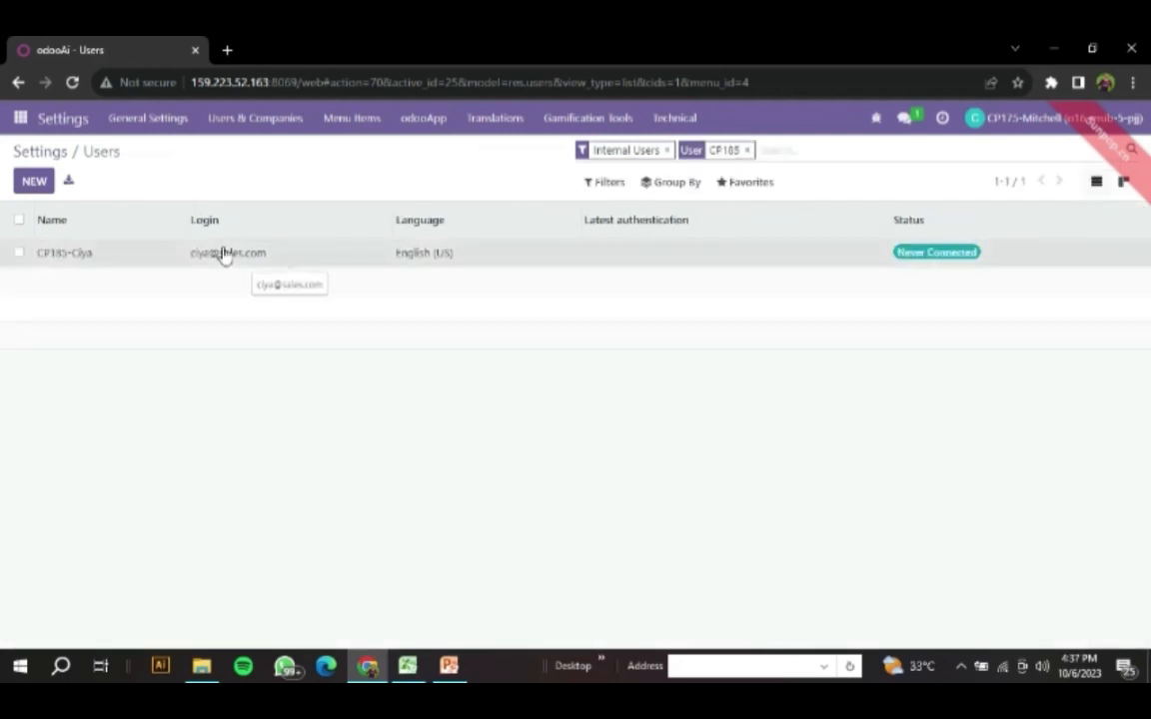
click(223, 254)
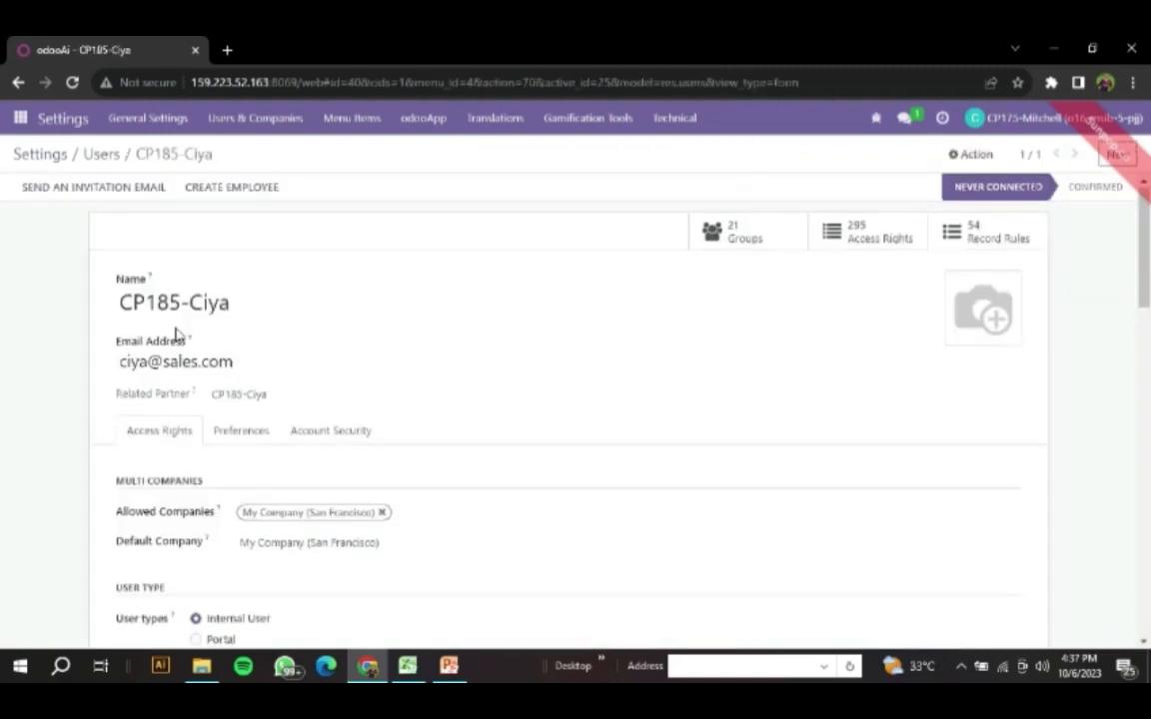
- Examine the CP185 user's access rights, including the Sales, Email Marketing, Surveys and Administration roles
scroll(177, 333, down, 3)
scroll(176, 334, down, 3)
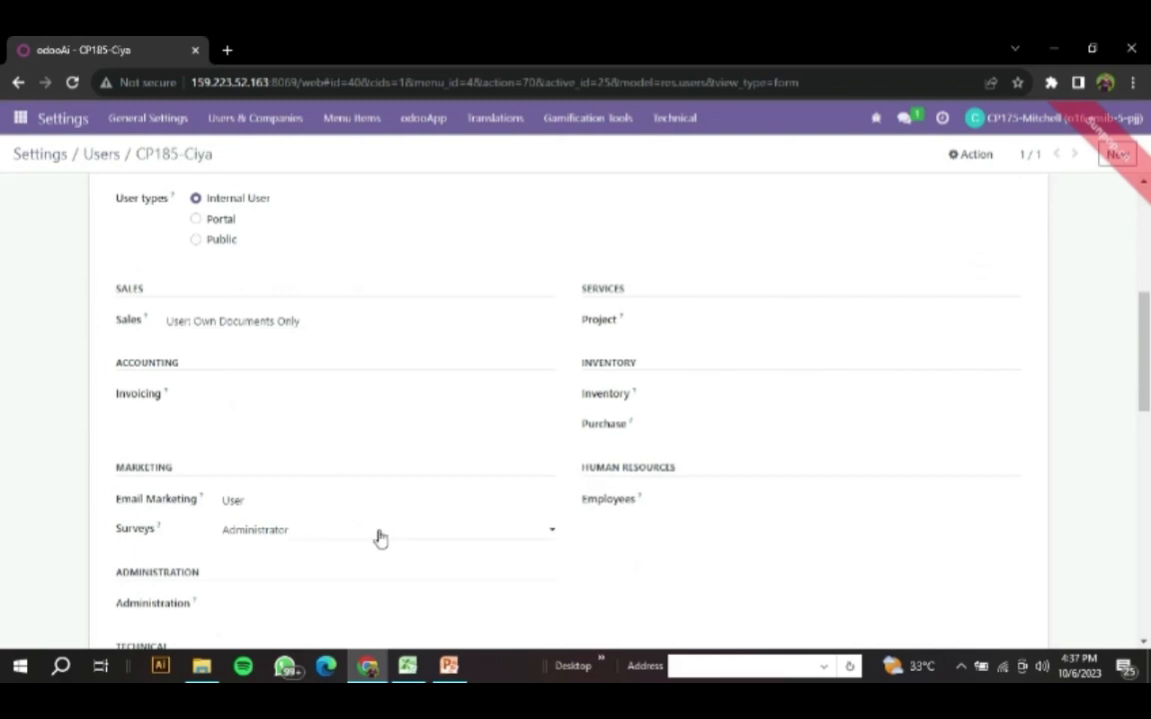
scroll(320, 494, down, 1)
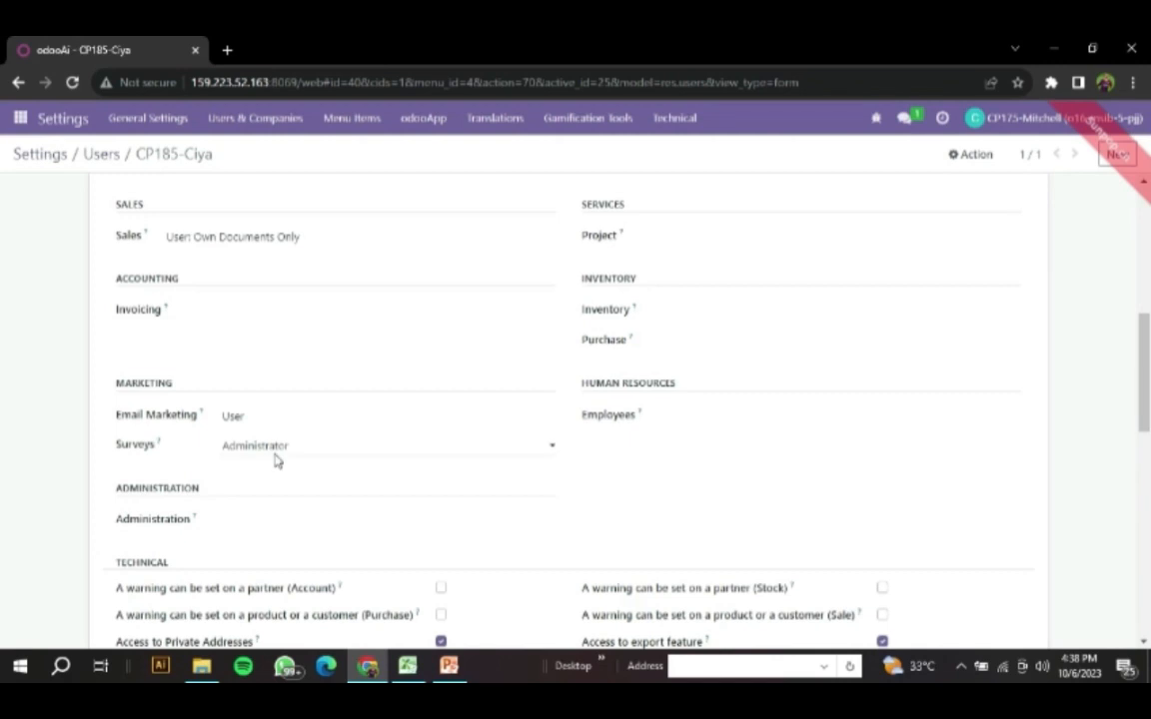
scroll(277, 459, up, 3)
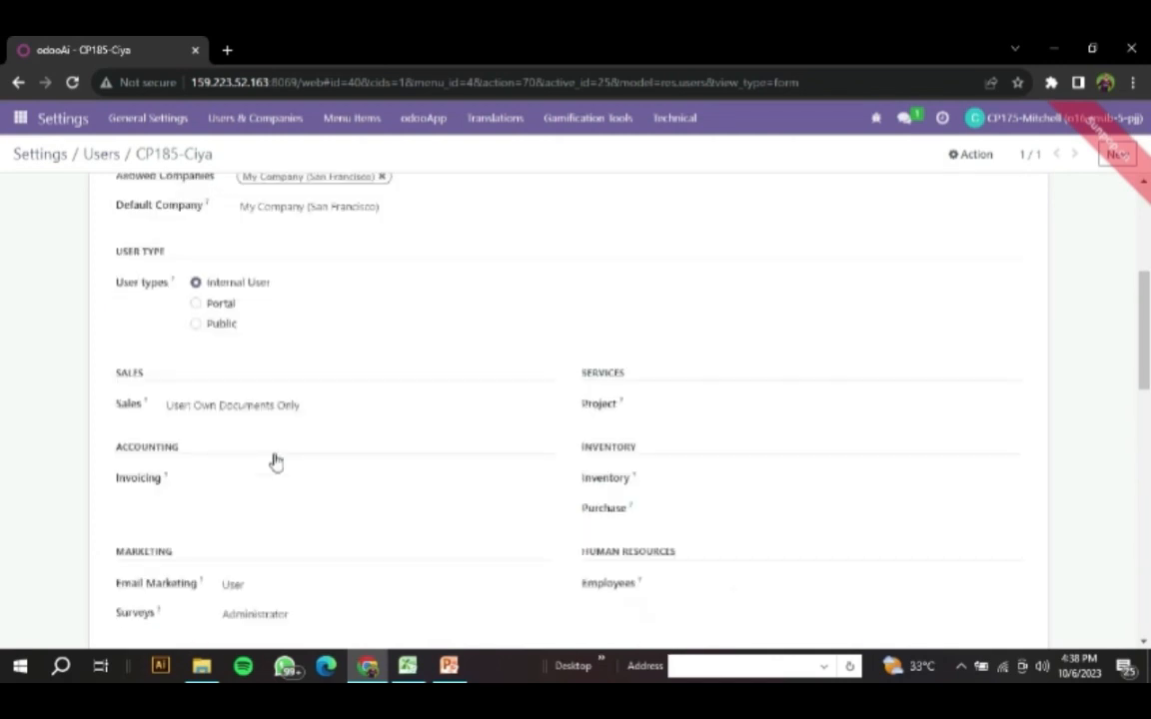
scroll(277, 460, down, 5)
scroll(277, 460, up, 10)
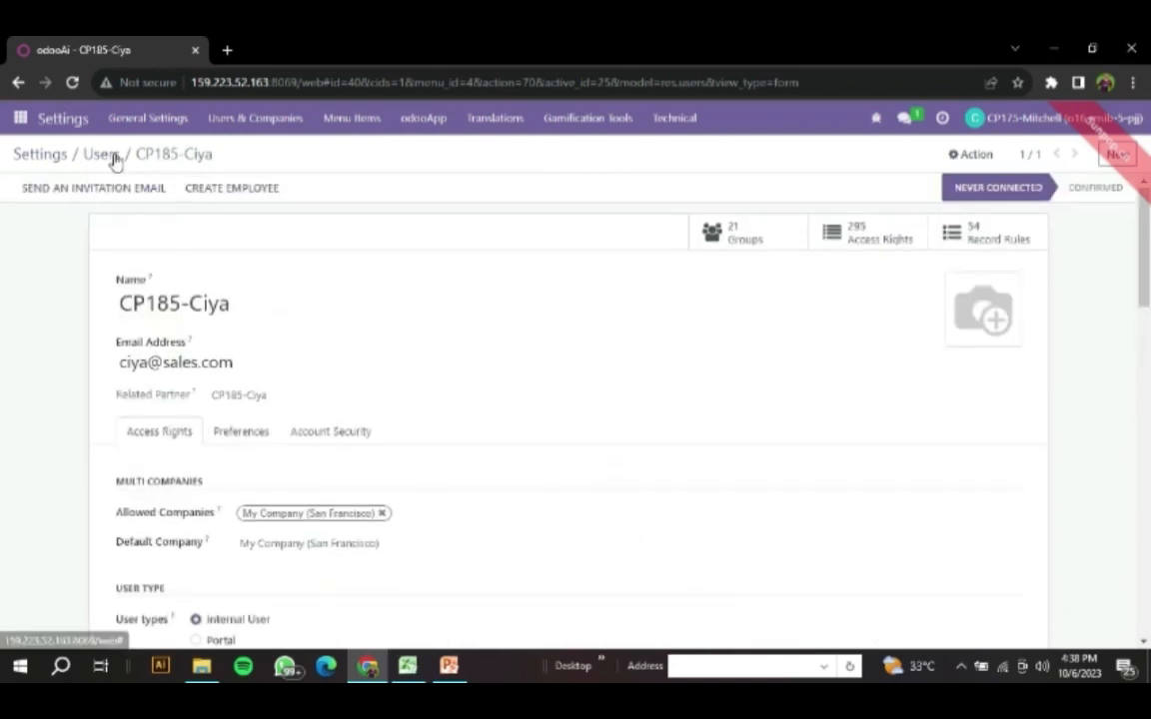
- Check the third user's code in cell A4 of the Excel sheet, search Odoo's users for CP186, and open the matching record
key(alt+Tab)
click(62, 221)
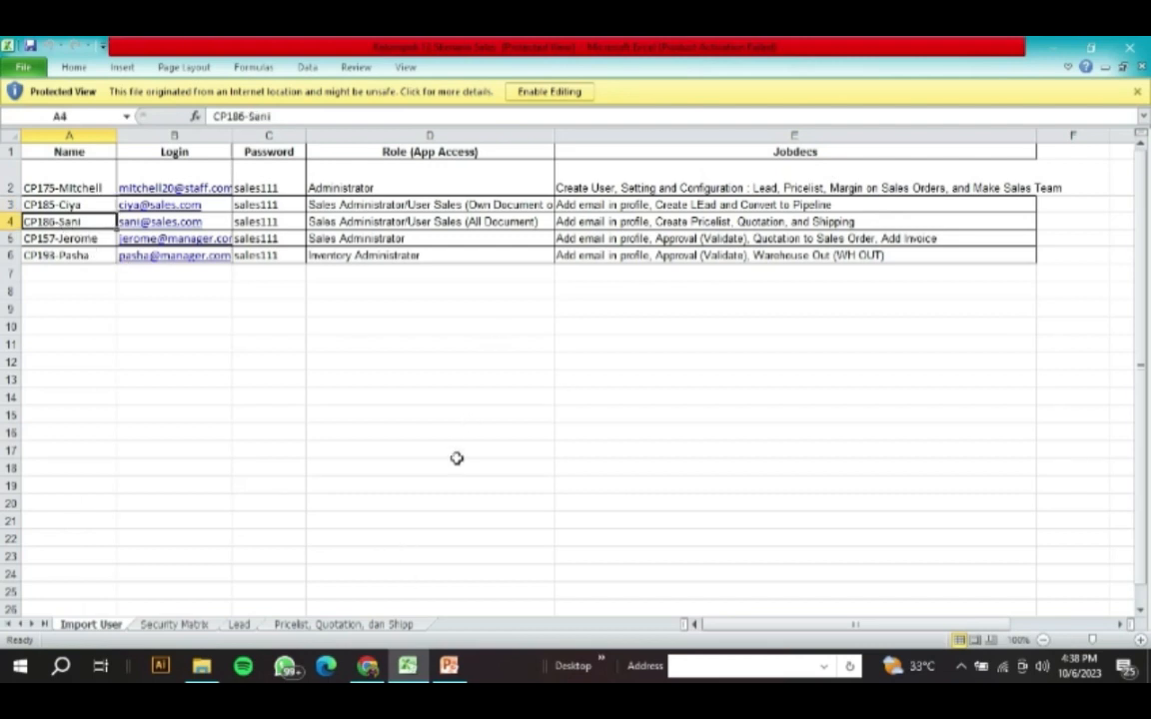
click(368, 667)
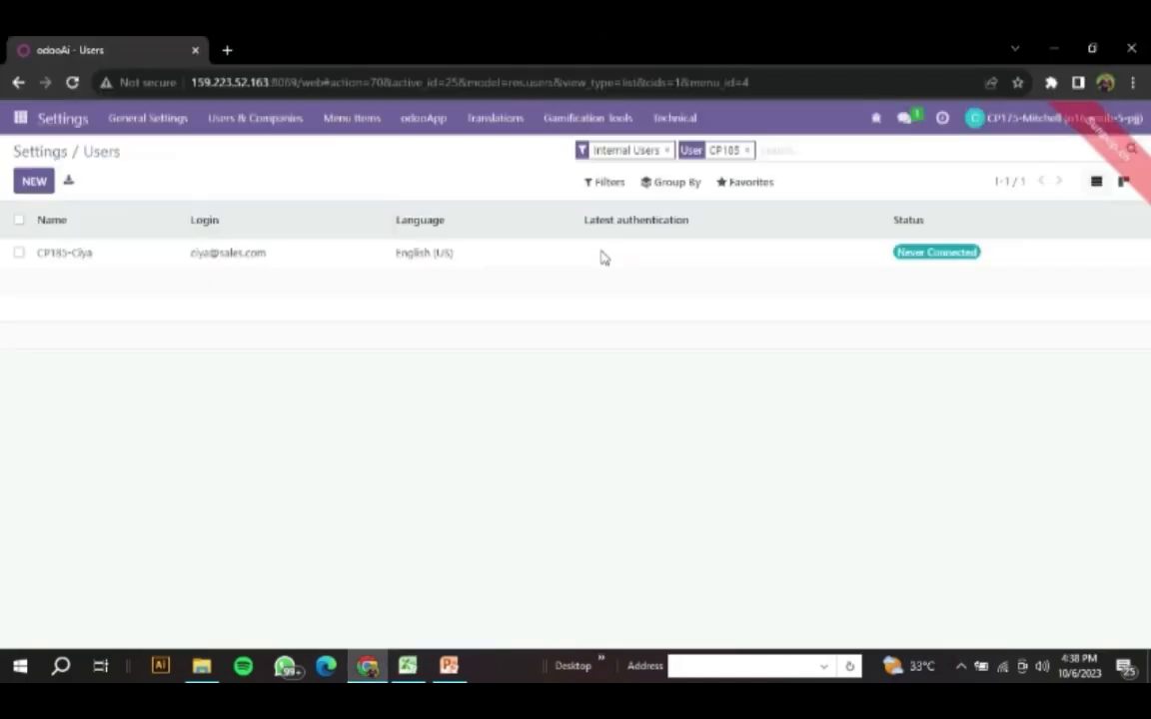
click(407, 669)
click(369, 669)
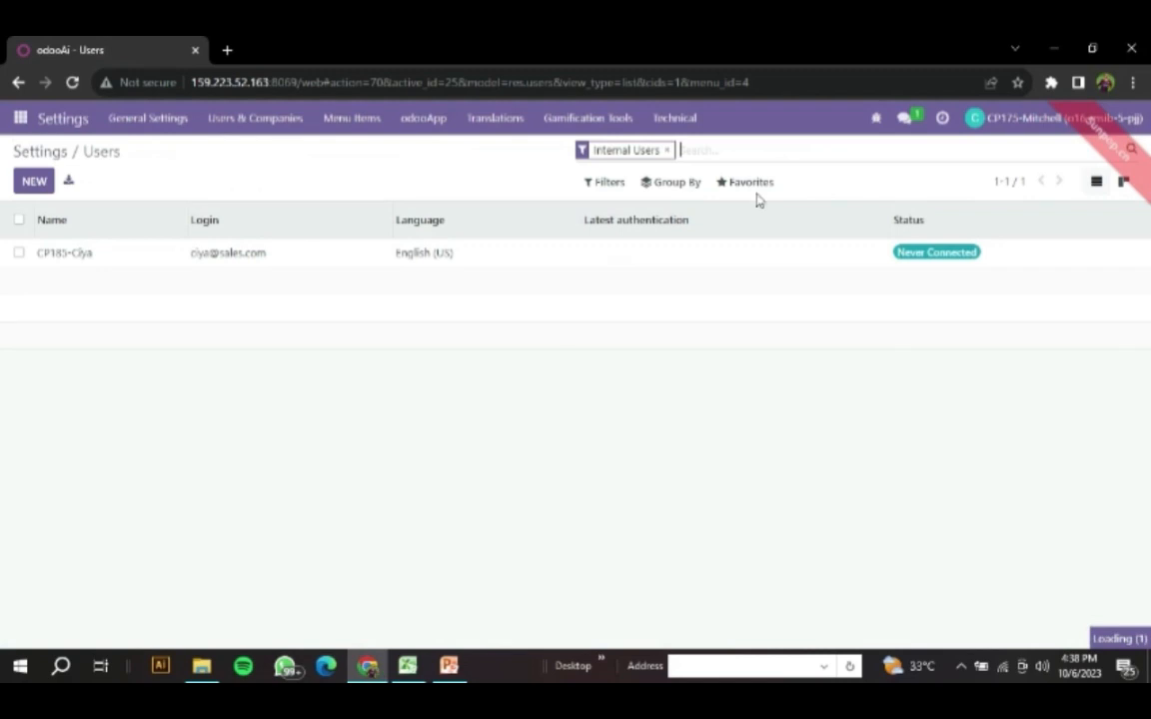
text(CP186)
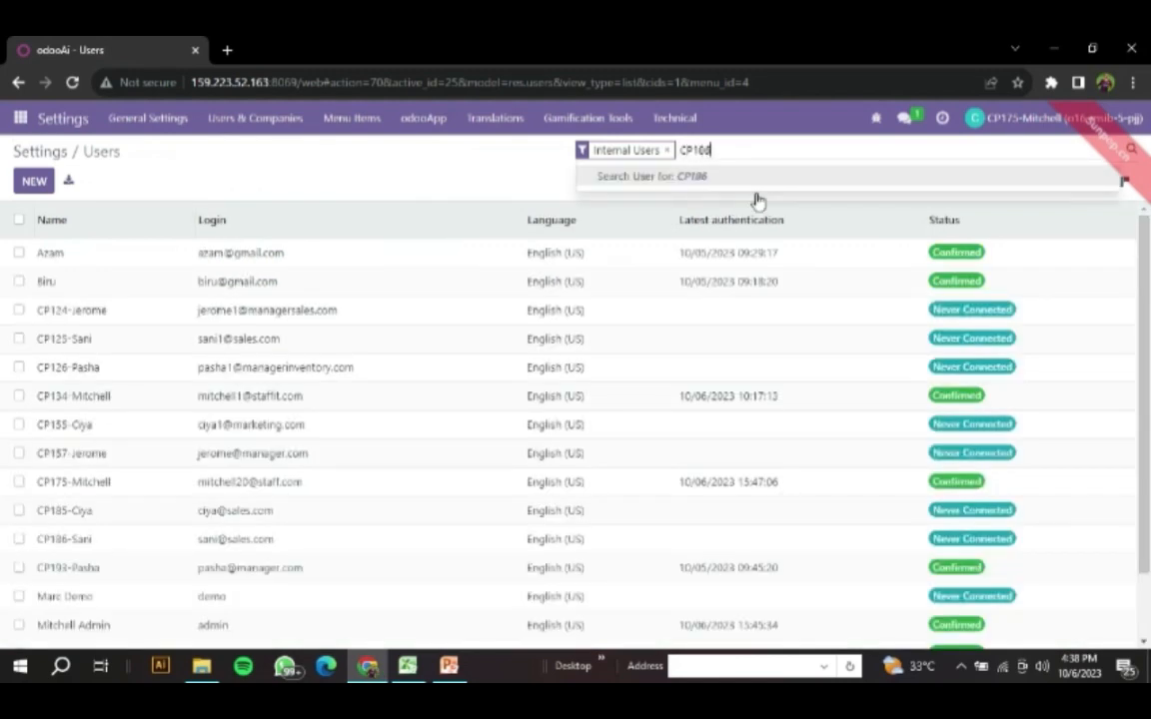
key(Return)
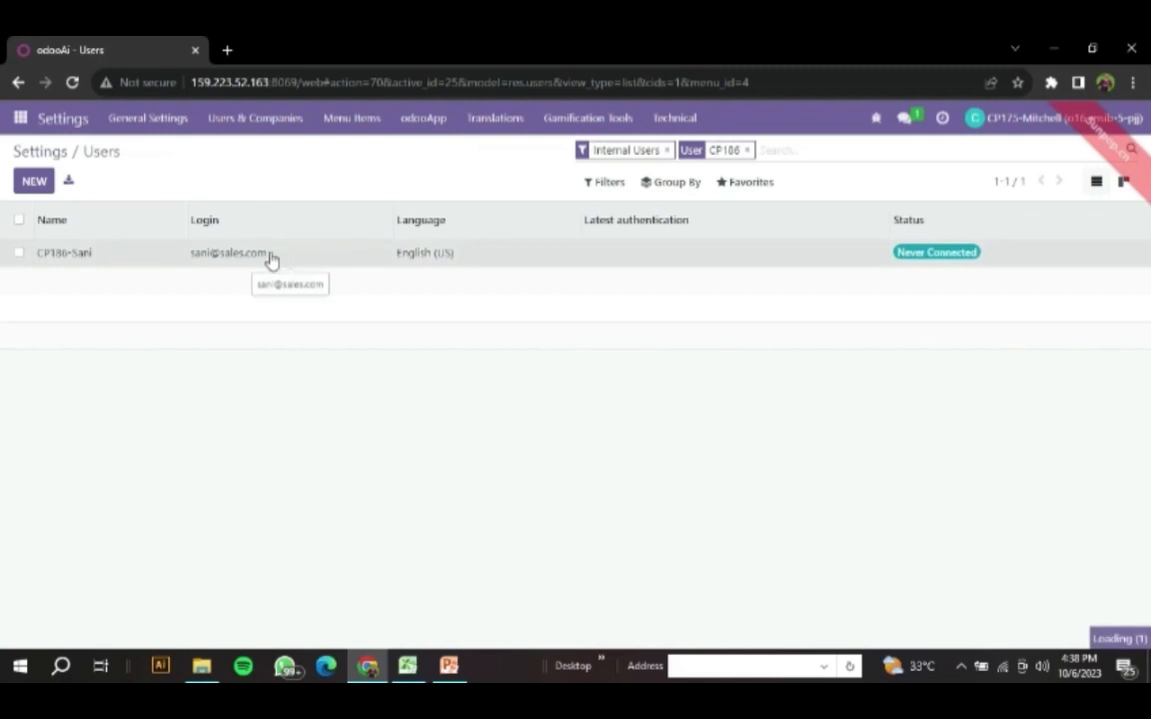
click(167, 257)
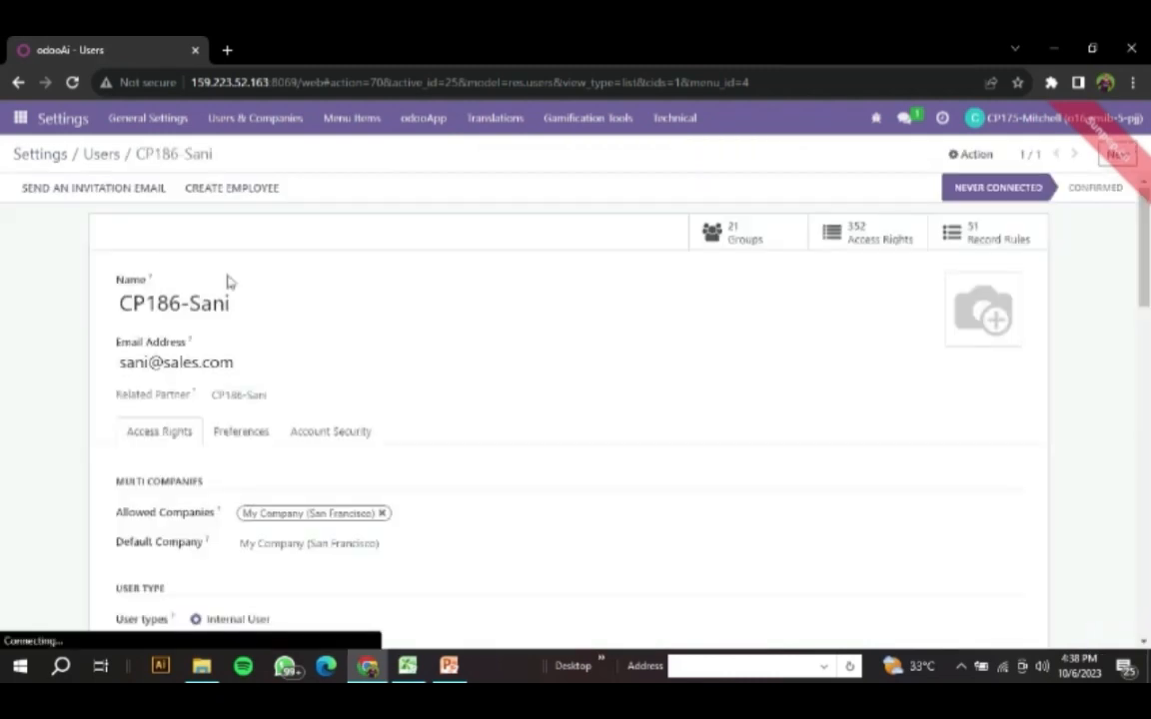
- Compare the CP186 user's access rights in Odoo with the job description in cell E4 of the Excel sheet
scroll(227, 282, down, 3)
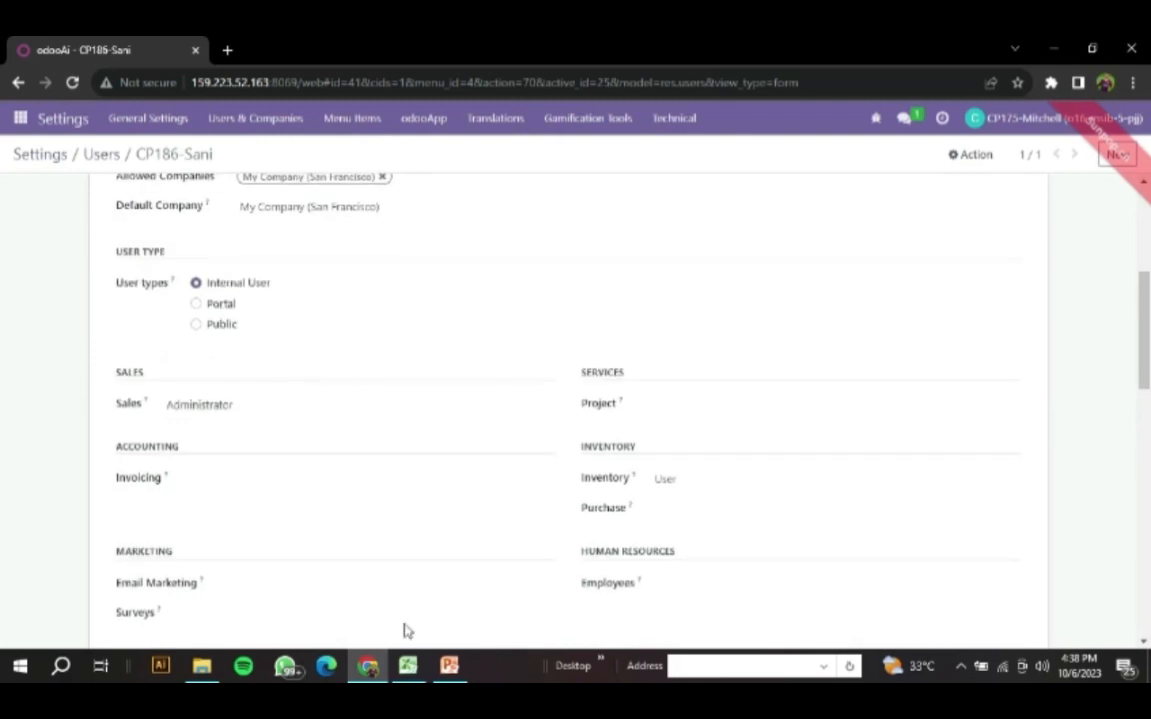
key(alt+Tab)
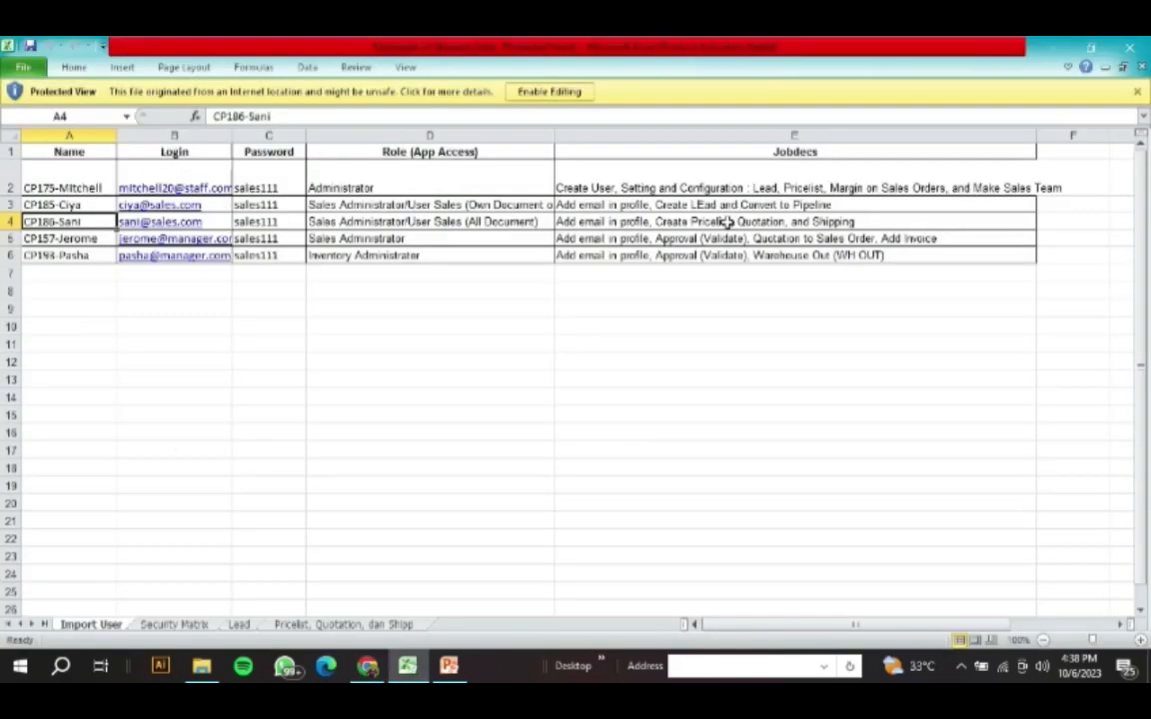
click(729, 222)
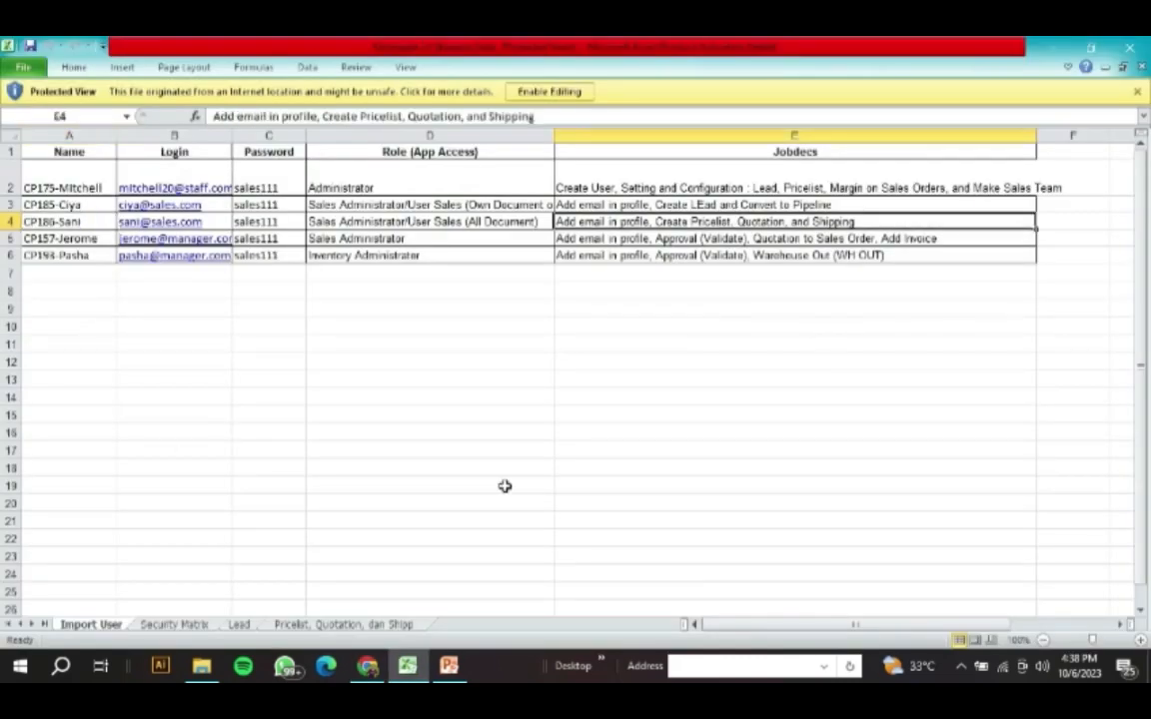
click(368, 665)
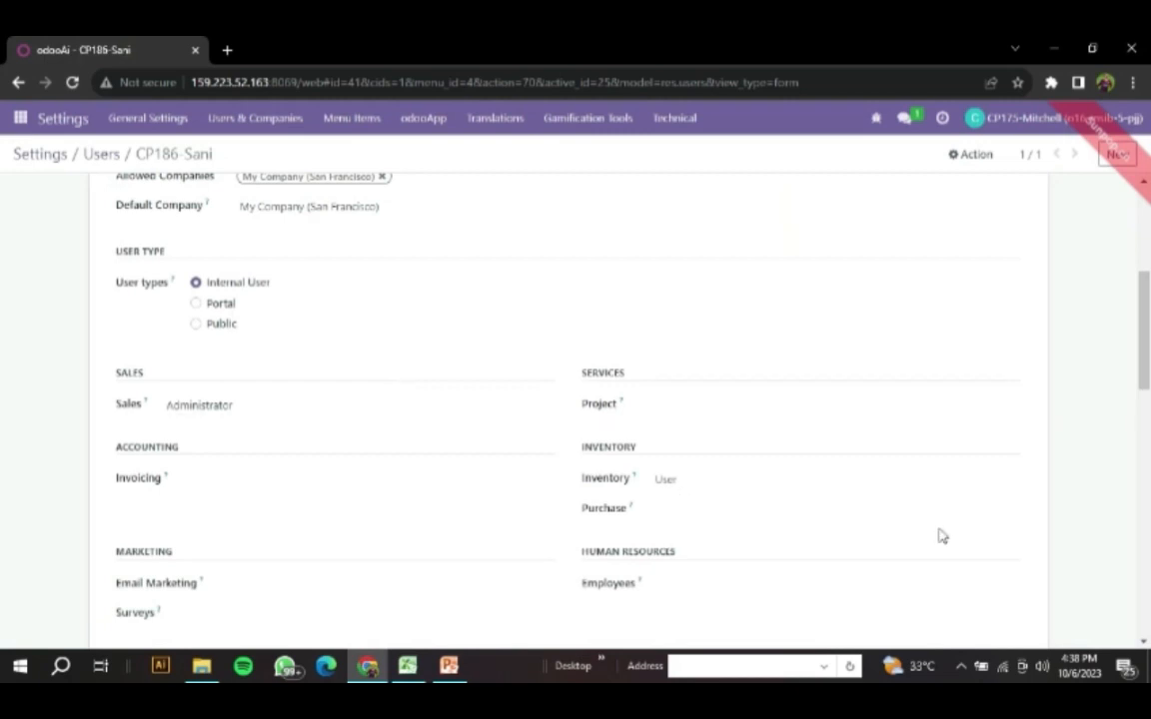
scroll(514, 491, down, 3)
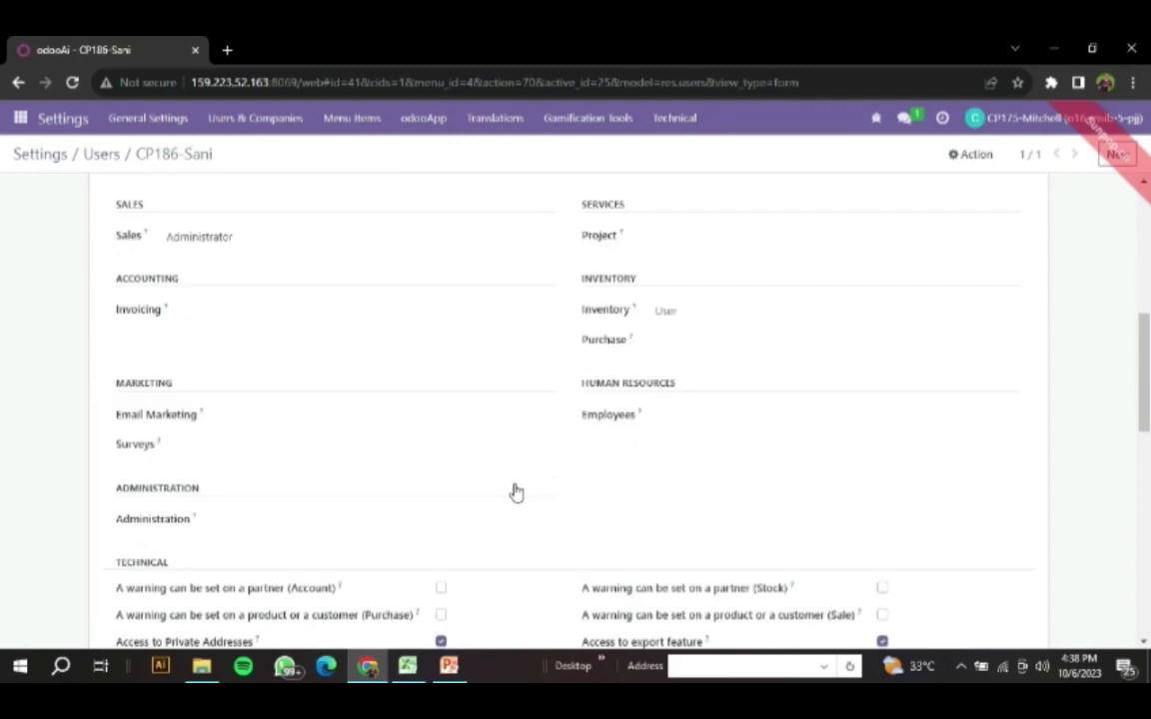
scroll(513, 490, up, 3)
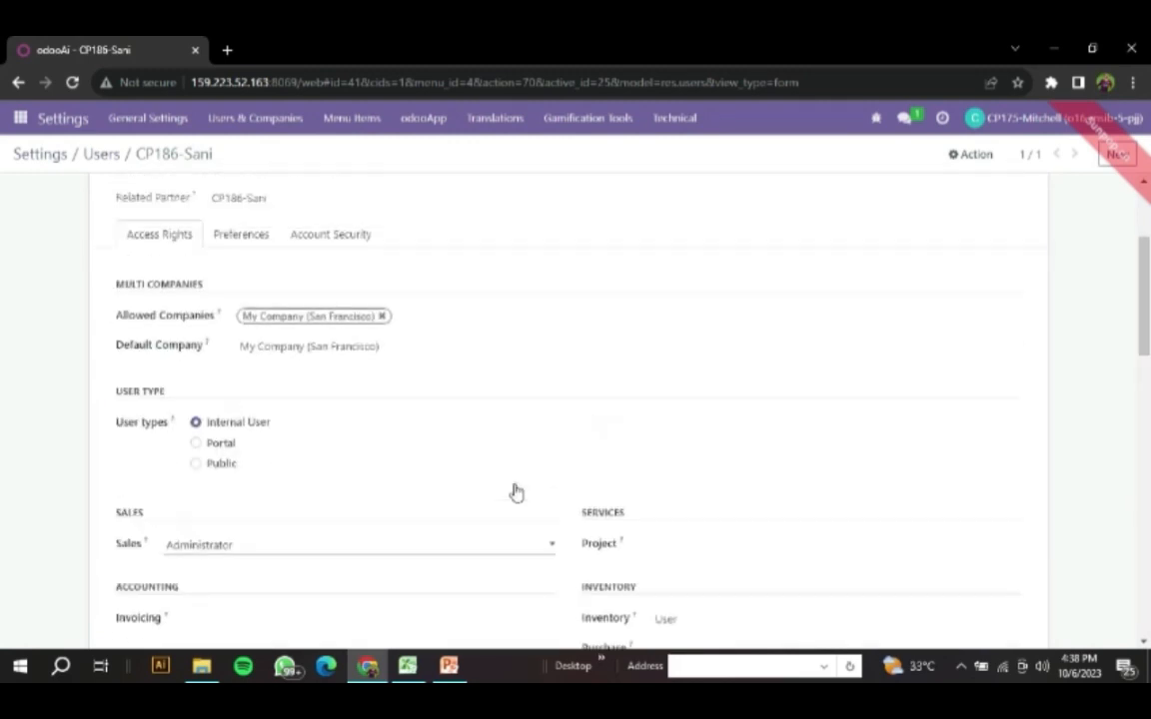
scroll(513, 491, up, 2)
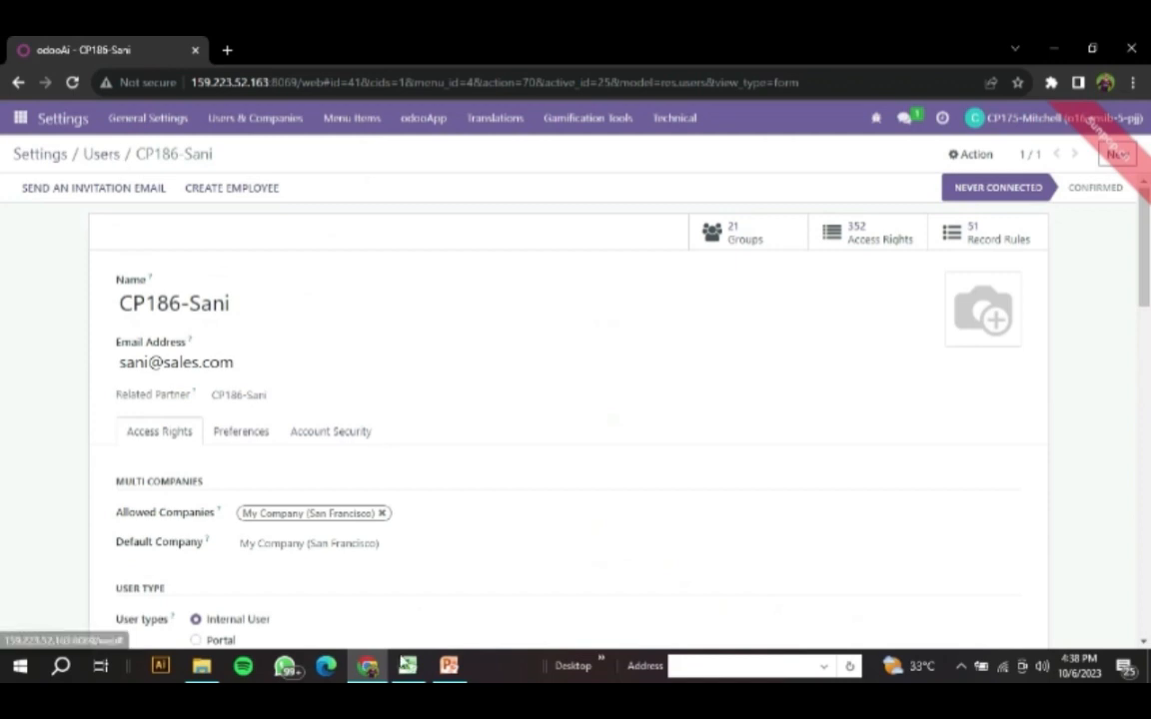
- Look up the user code in cell A5 of the Excel sheet, replace Odoo's CP186 user filter with CP157, and open the matching record
key(alt+Tab)
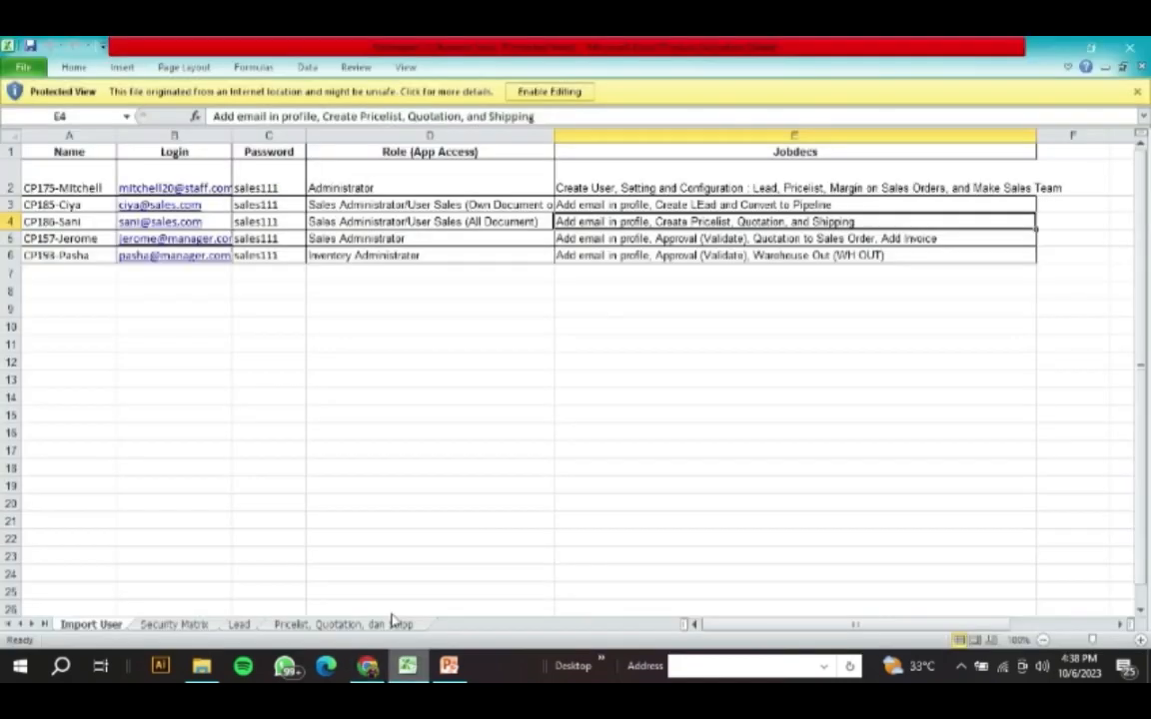
click(89, 239)
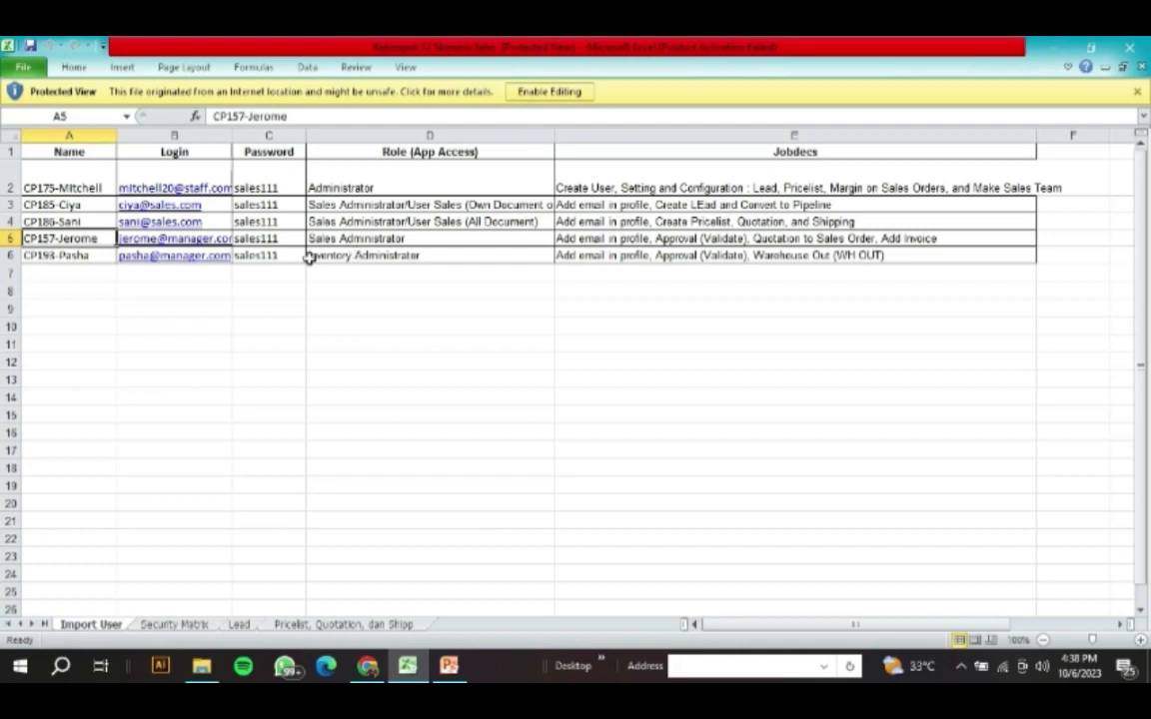
click(368, 666)
click(406, 667)
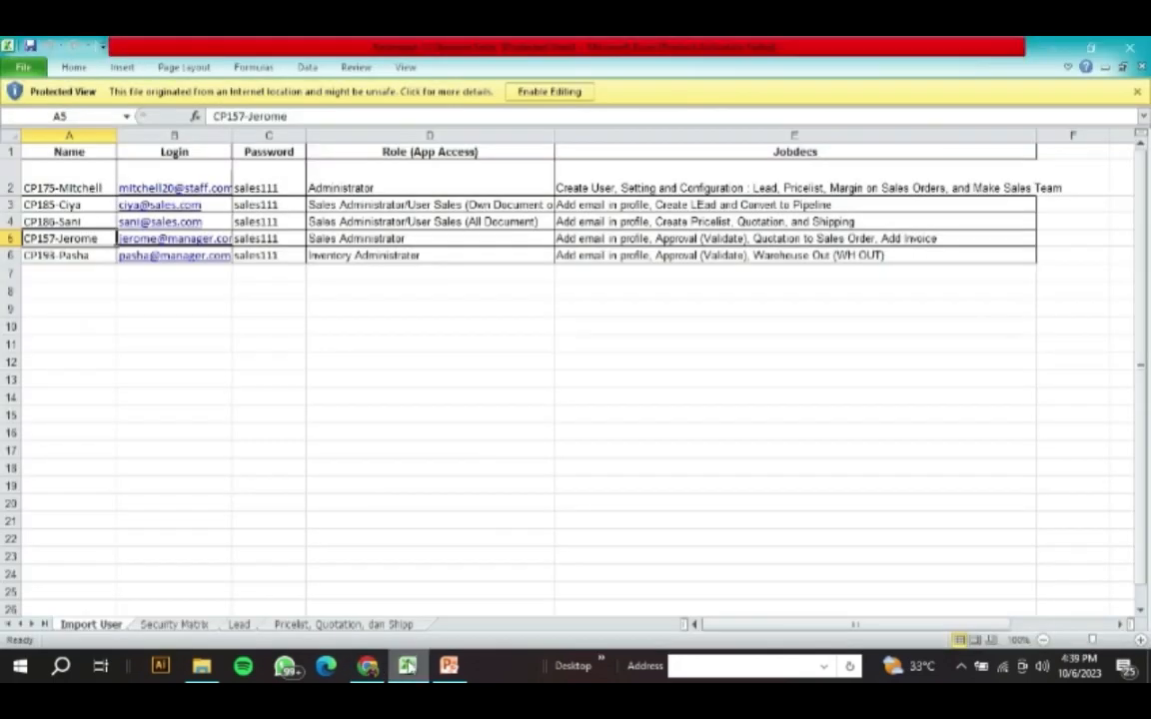
click(368, 667)
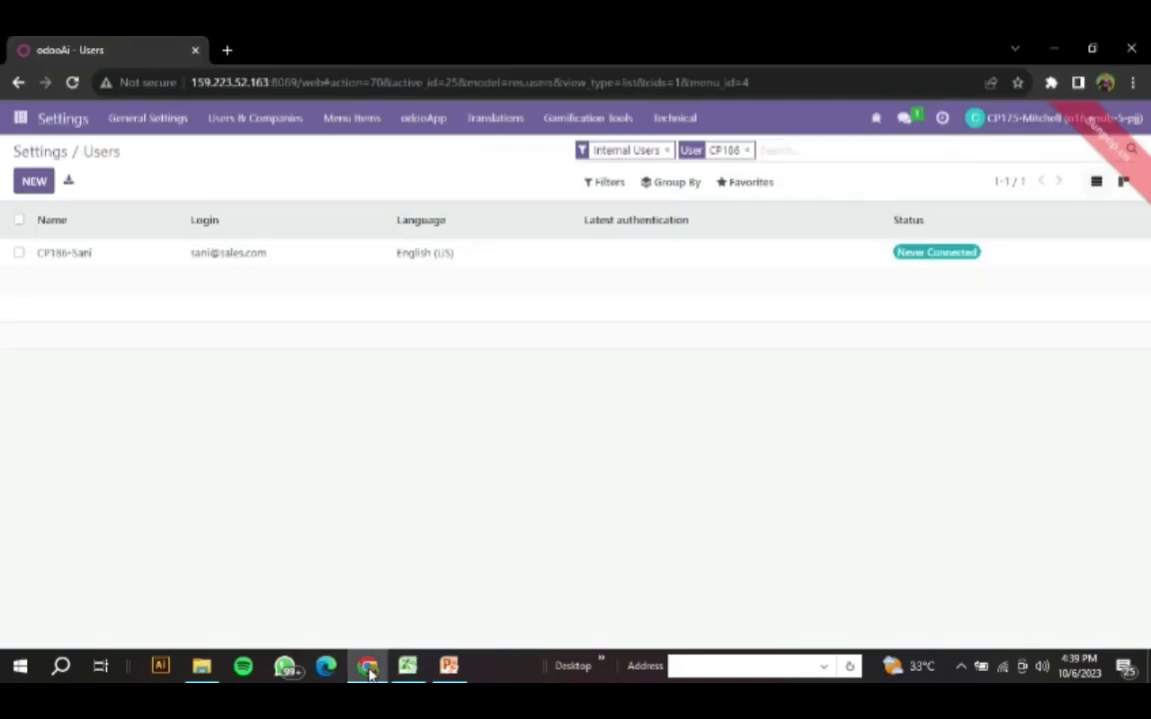
click(747, 151)
text(CP157)
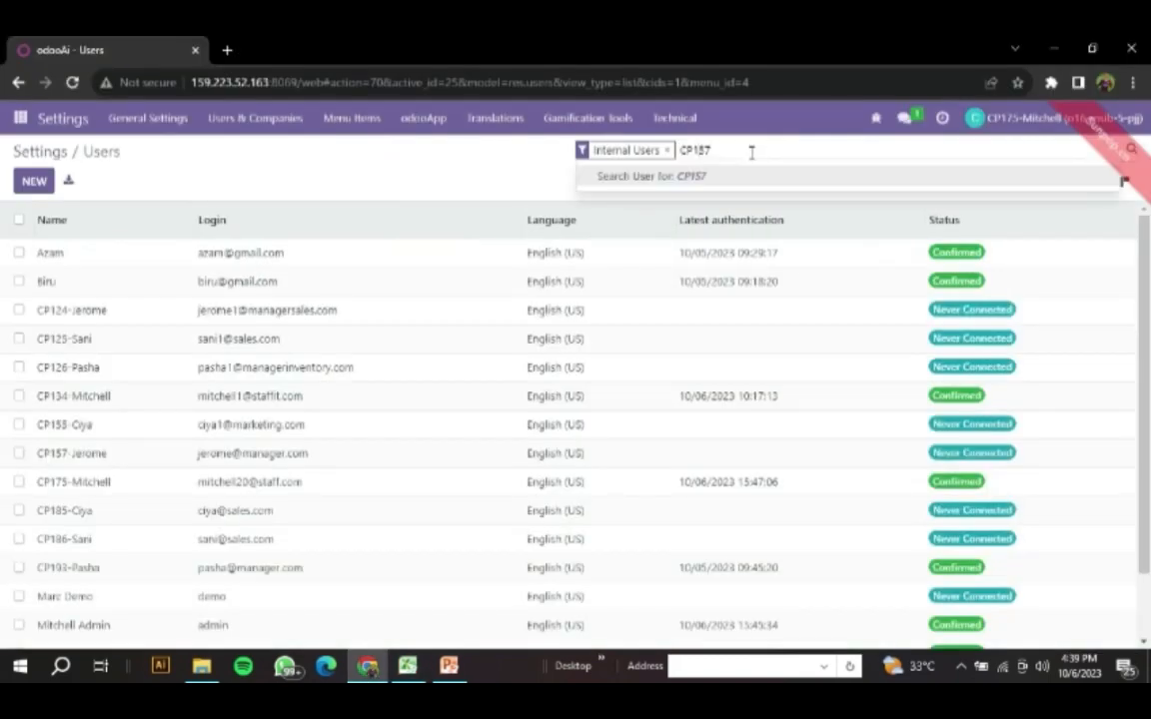
key(Return)
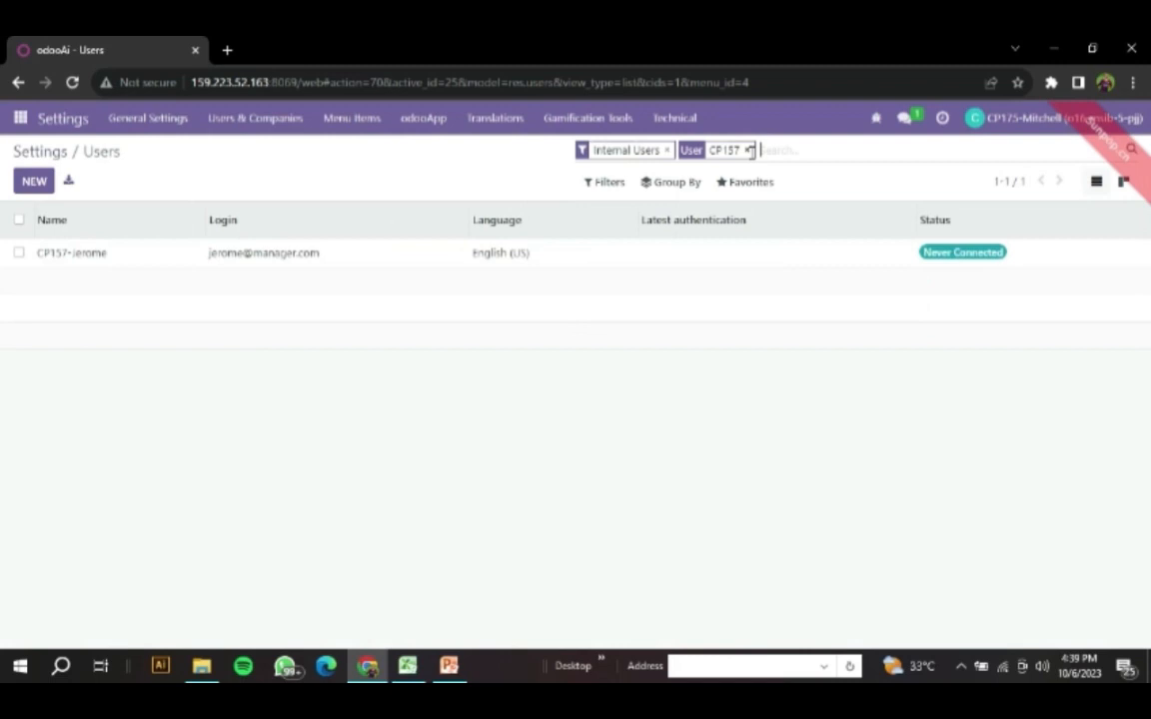
click(258, 256)
- Examine the CP157 user's access rights, including the Sales and Inventory roles, the Administration setting and the technical permissions
scroll(193, 342, down, 3)
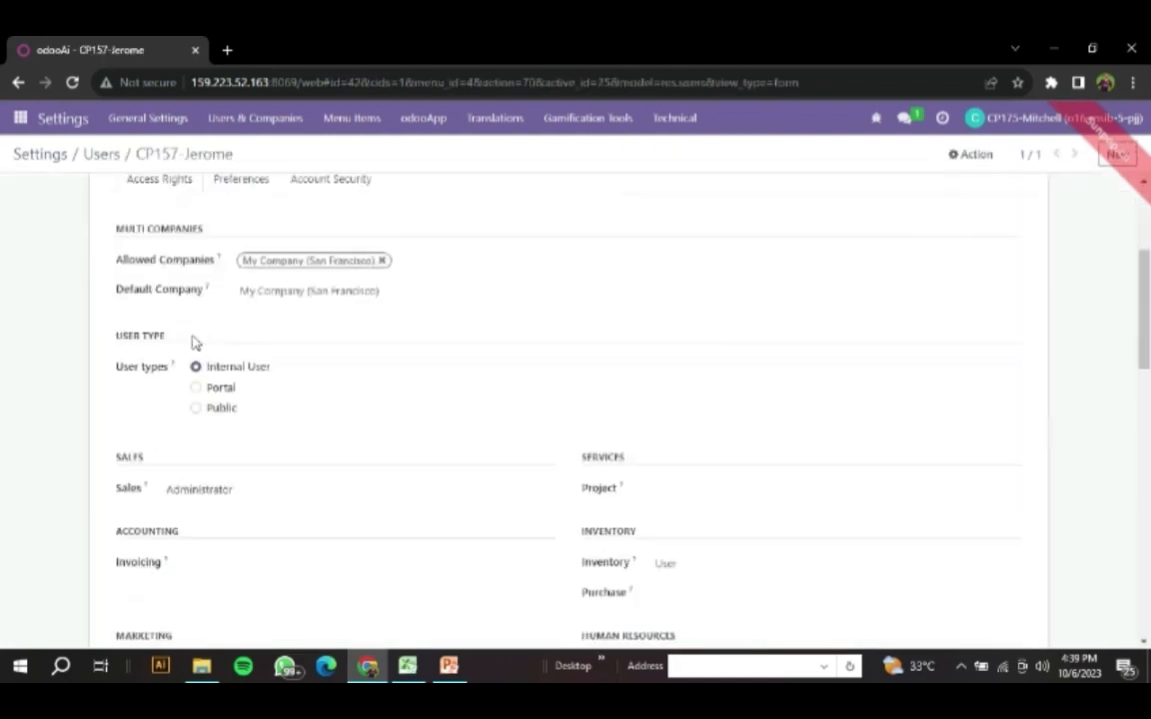
scroll(134, 404, down, 2)
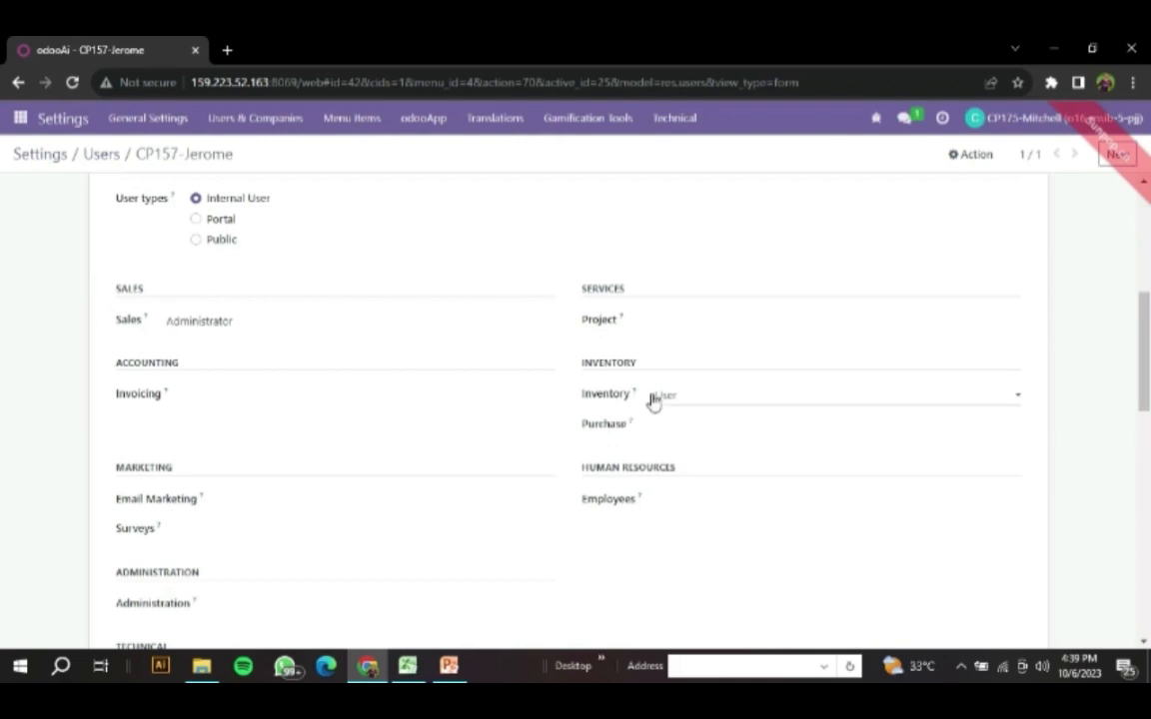
scroll(407, 530, down, 3)
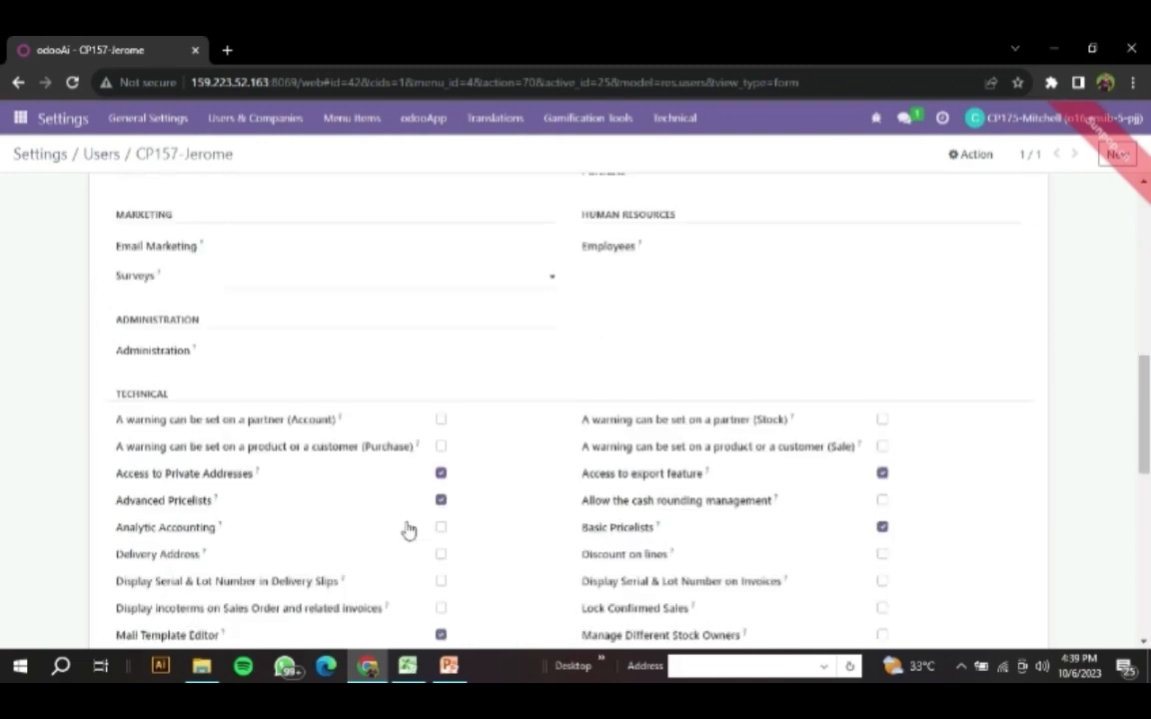
scroll(407, 530, up, 7)
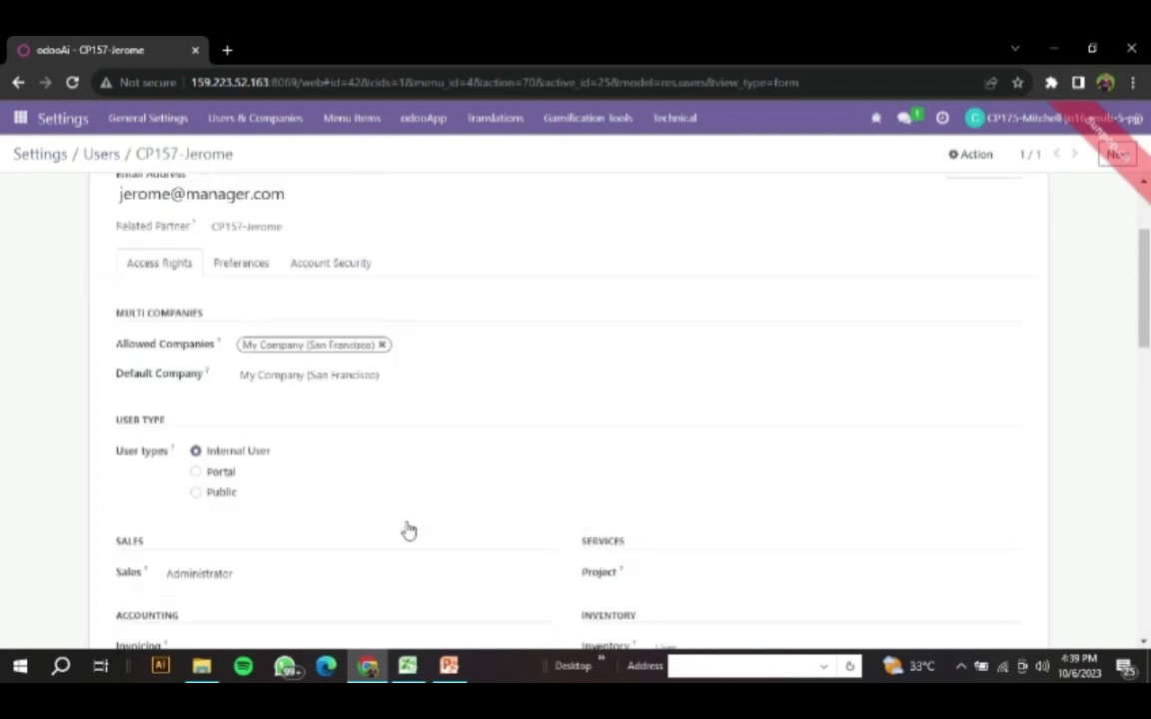
scroll(407, 529, up, 1)
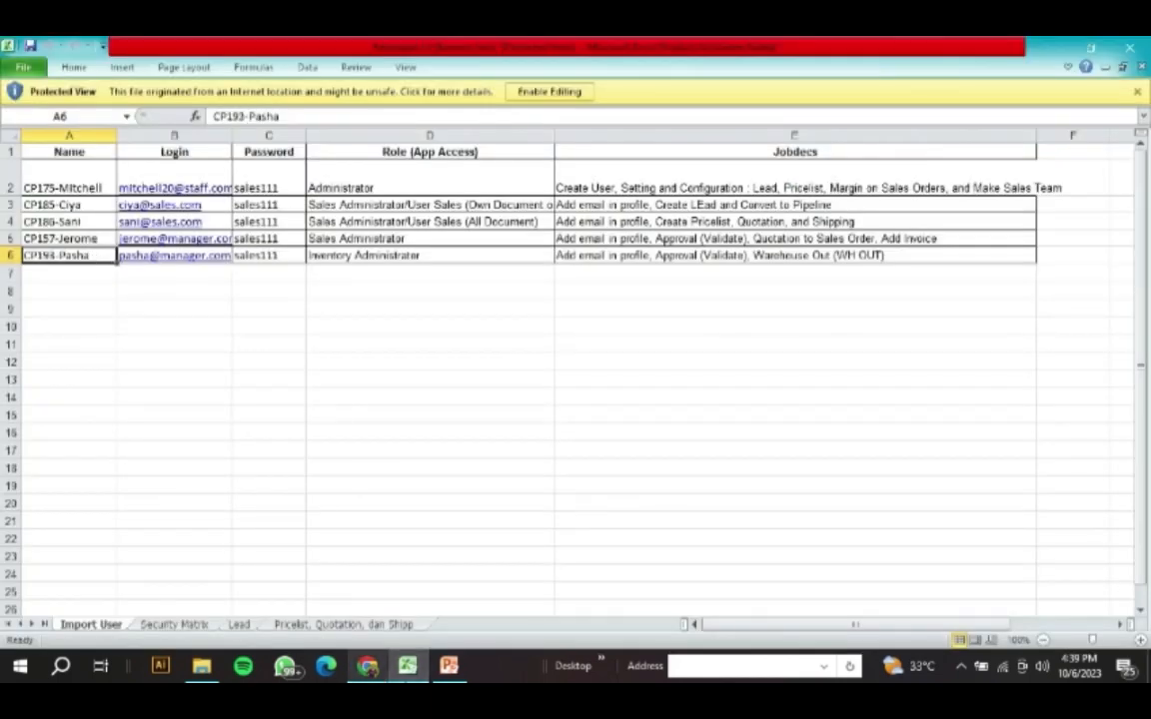
- Switch from Excel to Odoo's users list, replace the CP157 filter with a search for CP193, and open the matching record
click(383, 668)
click(103, 151)
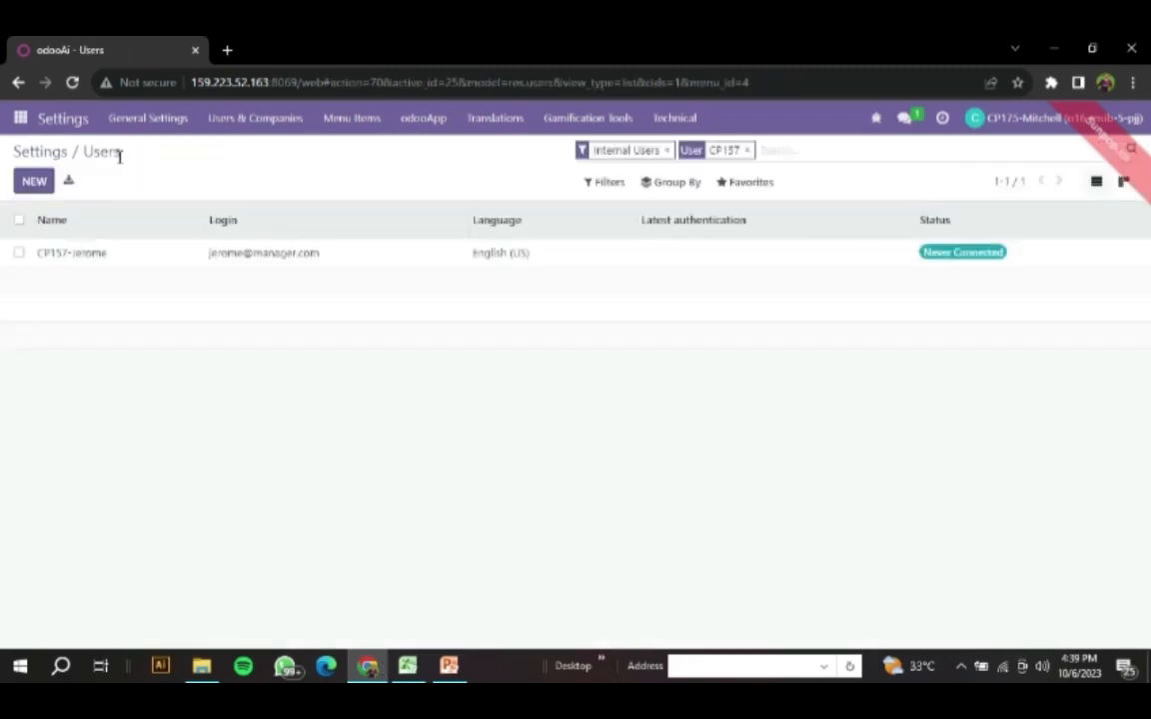
click(747, 150)
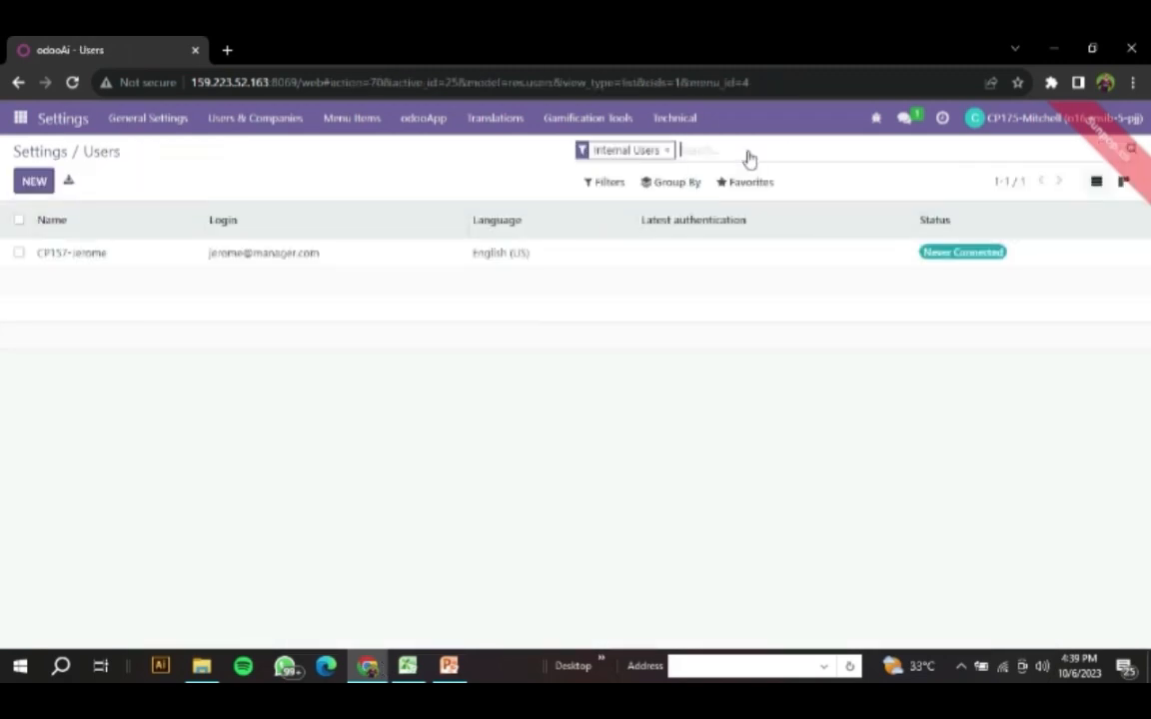
text(CP193)
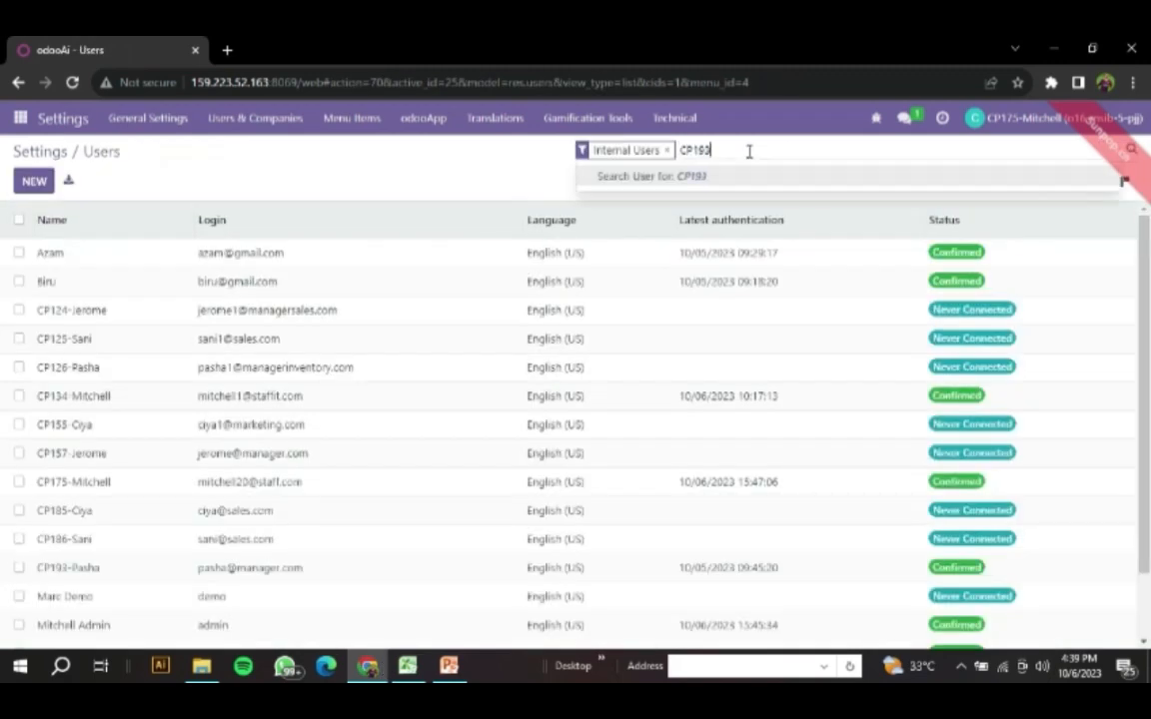
key(Return)
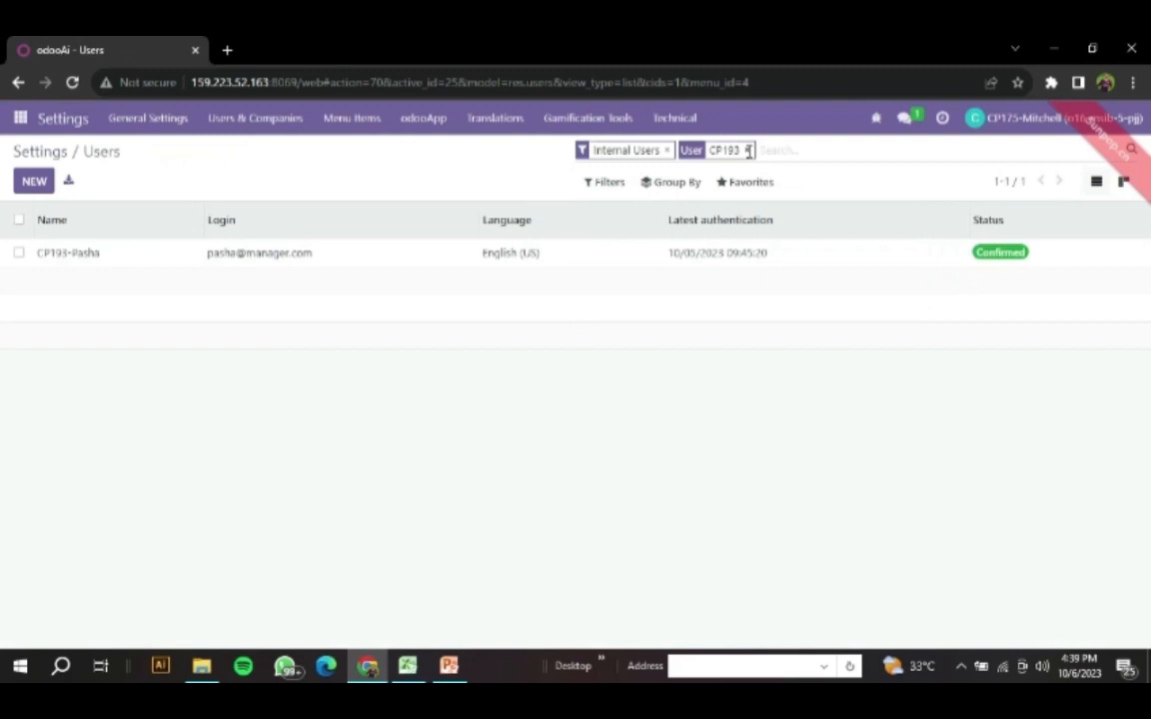
click(256, 257)
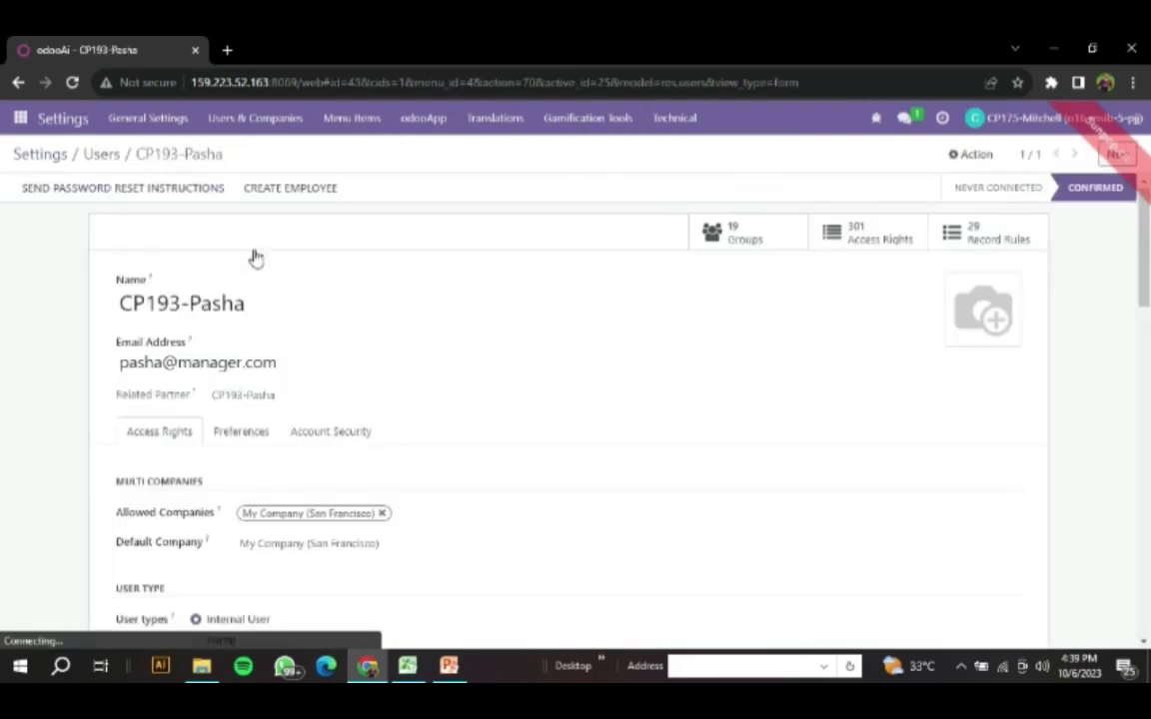
- Examine the CP193 user's application access rights, including the Inventory role, and return to the users list
scroll(254, 262, down, 3)
scroll(256, 267, down, 3)
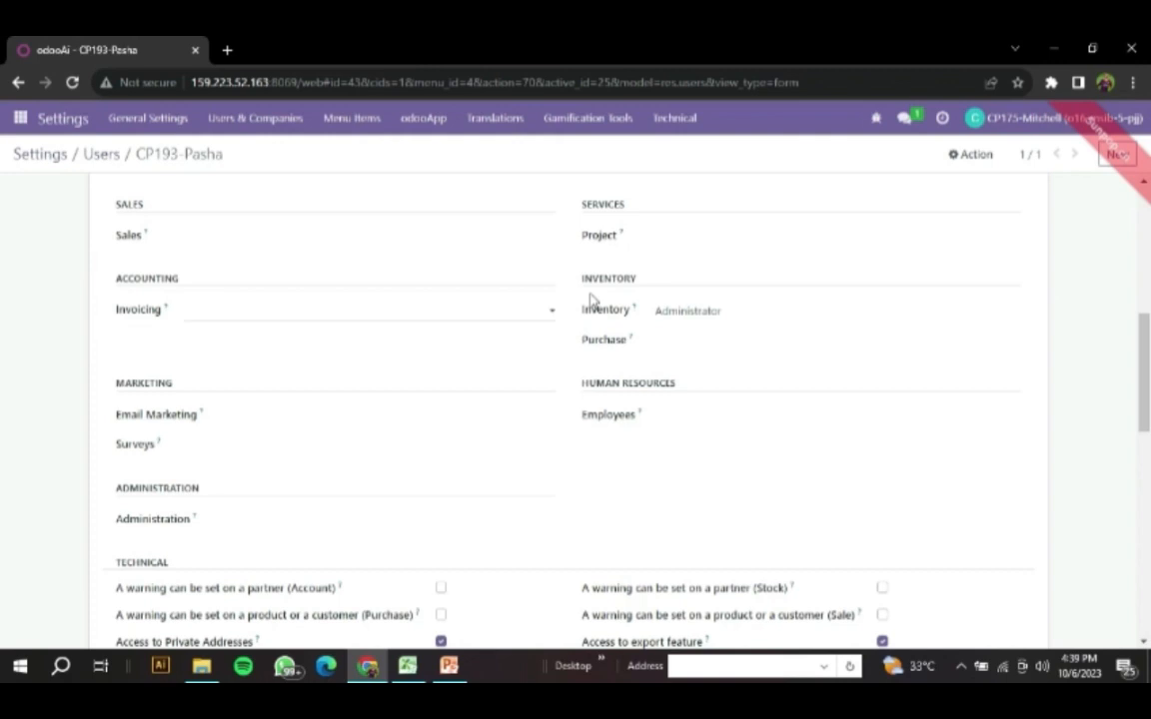
scroll(483, 324, up, 5)
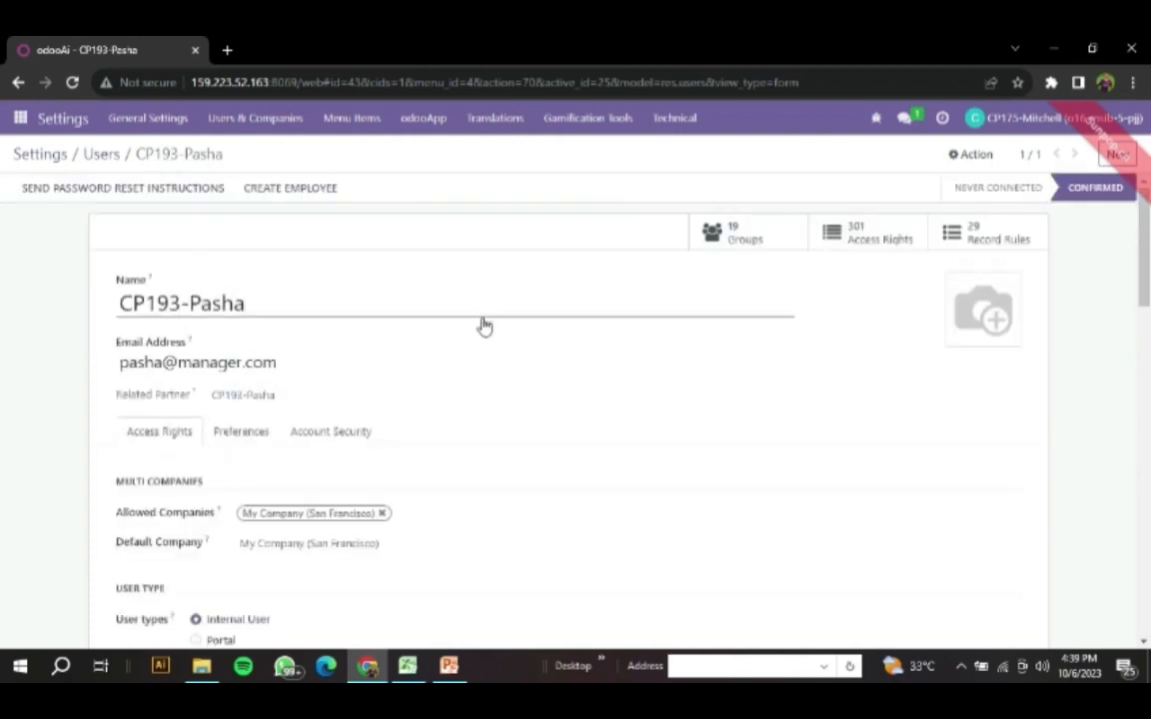
click(100, 158)
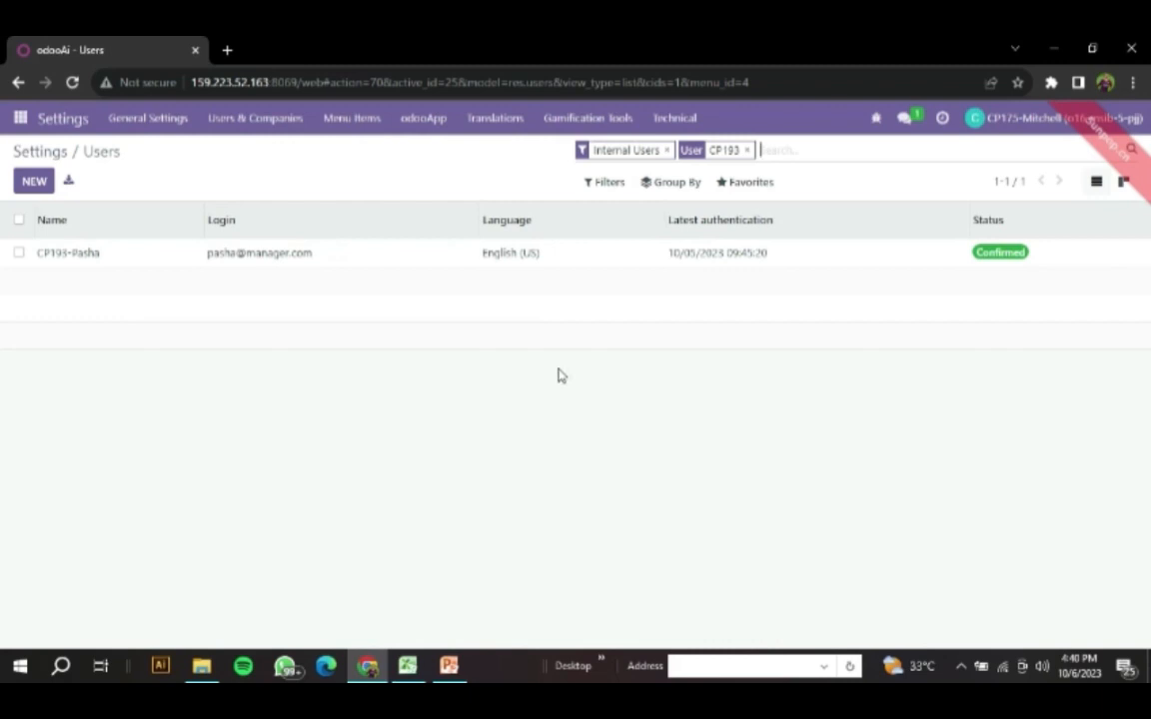
- Read the administrator's job description in cell E2 of the Excel sheet, and open Odoo's general settings
click(407, 667)
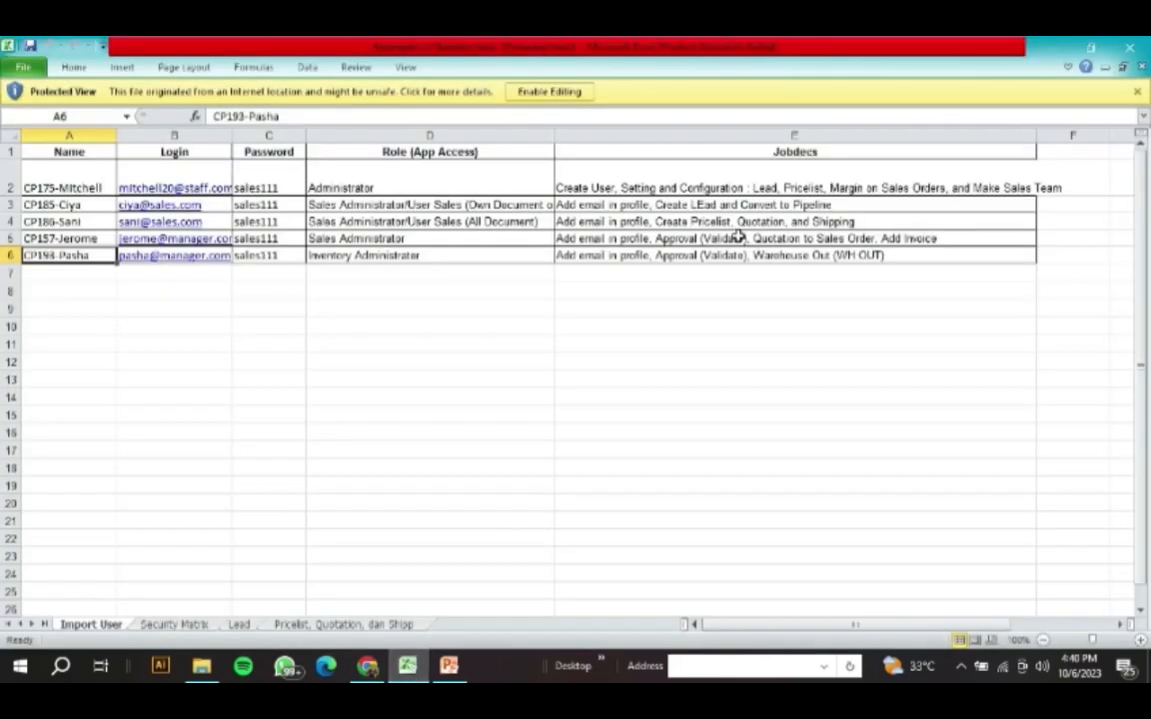
click(742, 189)
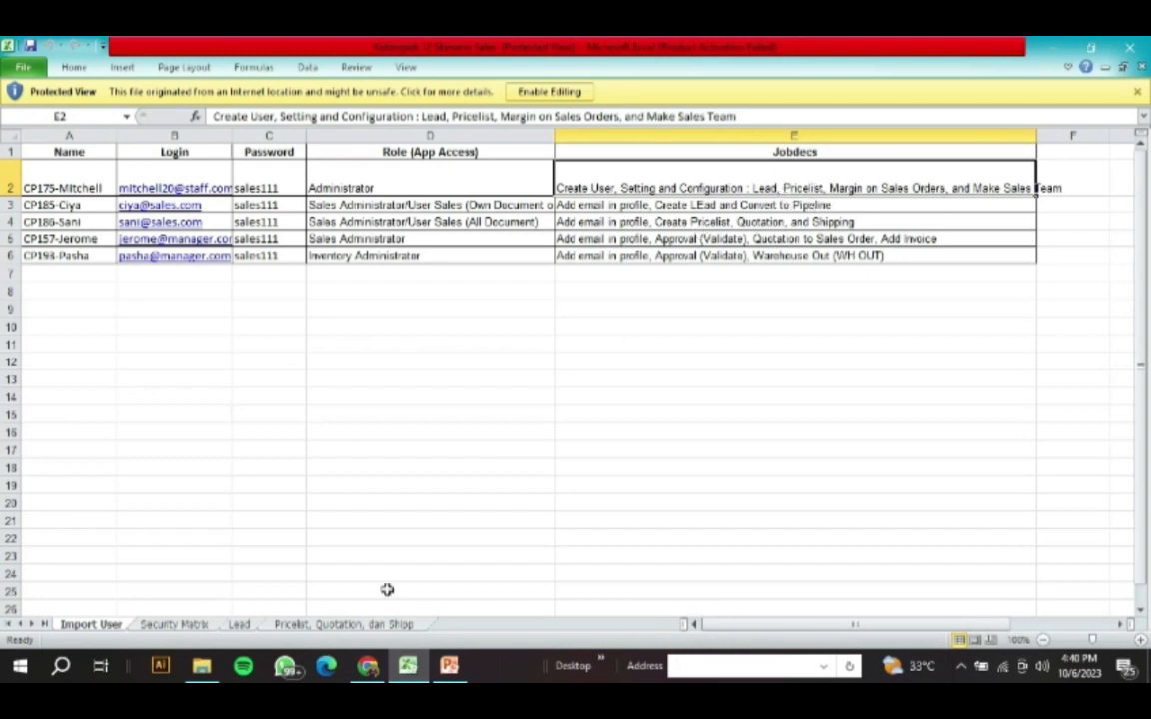
click(368, 668)
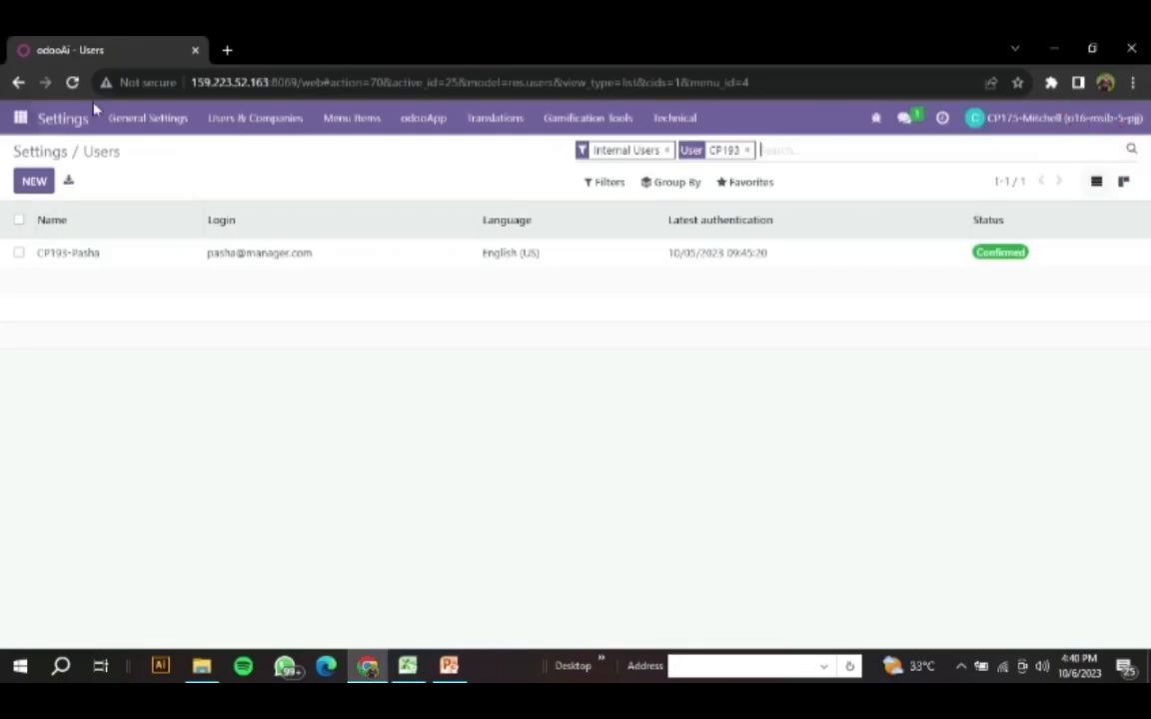
click(18, 121)
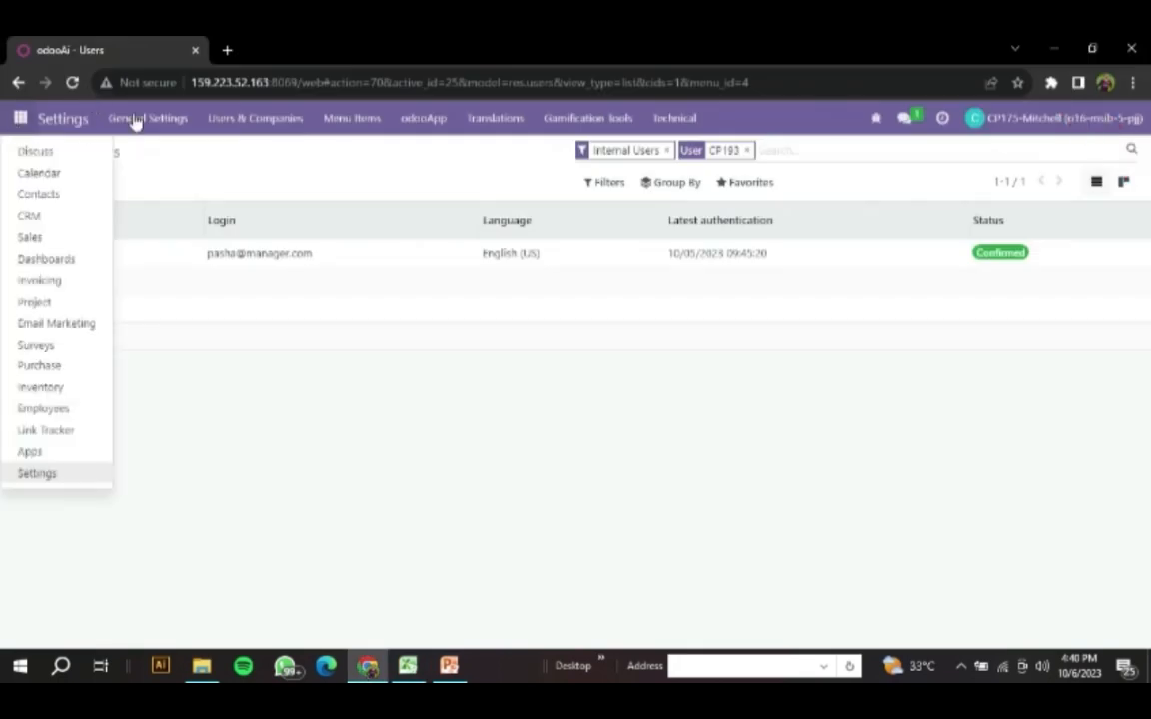
click(320, 418)
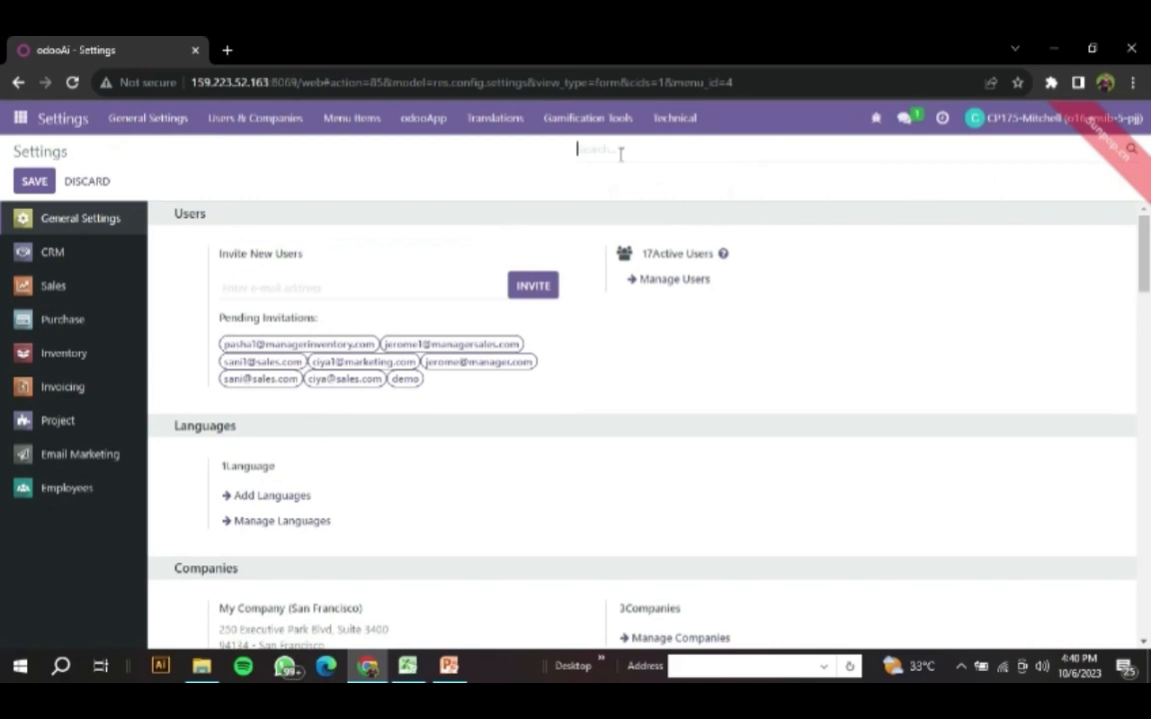
- Check the administrator's configuration tasks in Excel and search Odoo's settings for LEAD
click(405, 669)
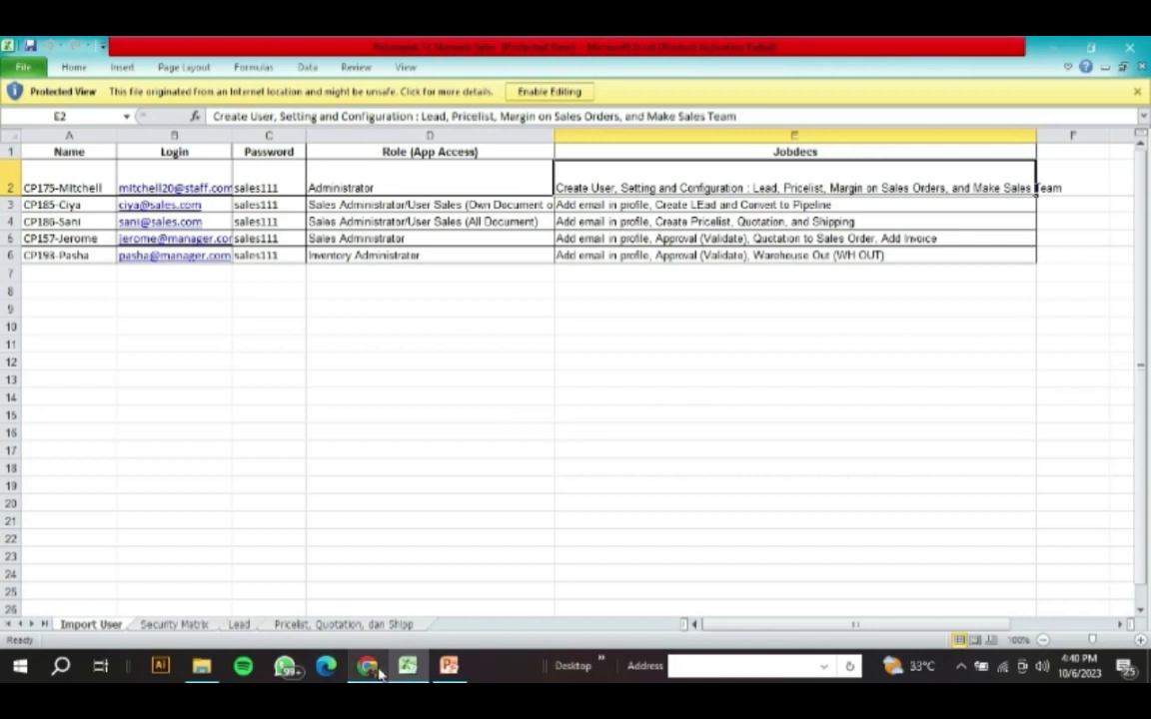
key(alt+Tab)
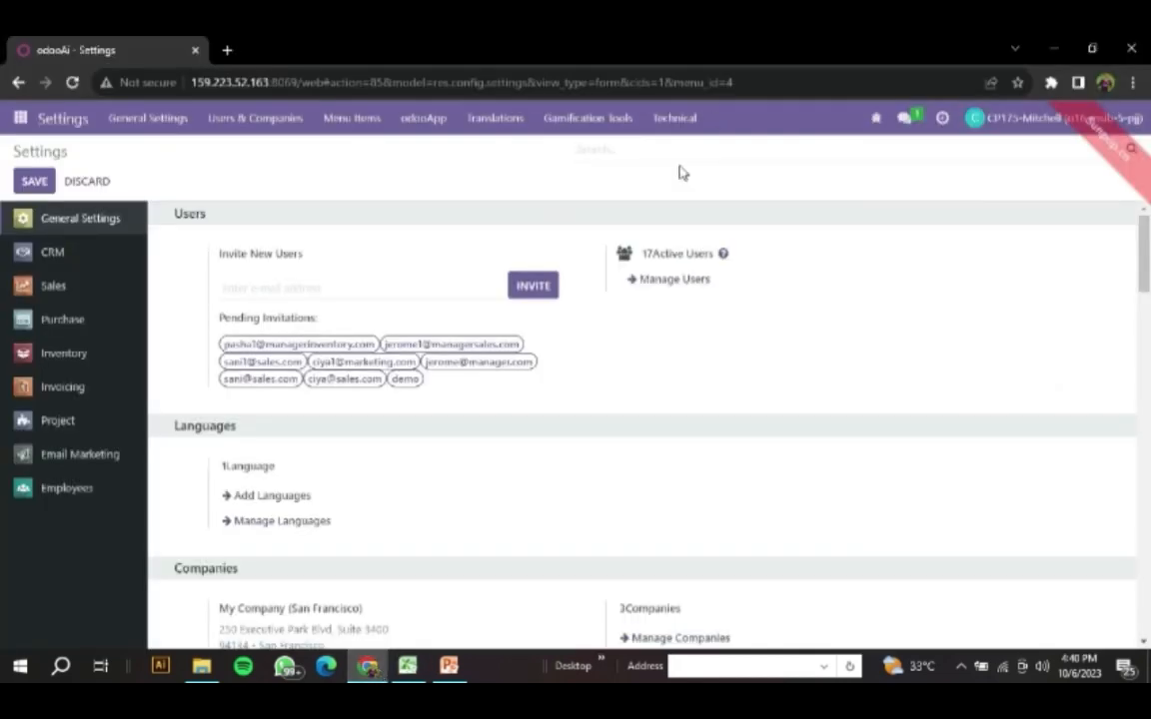
text(LEAD)
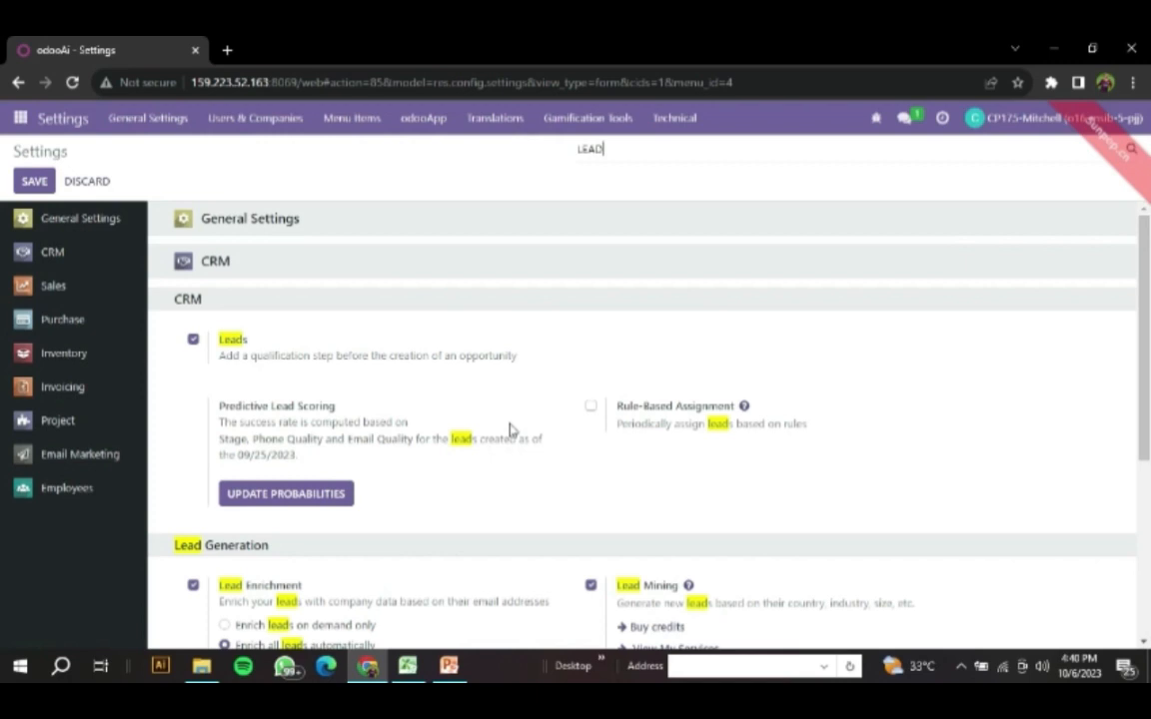
- Consult the Excel job description again and replace the Odoo settings search with pricelist
click(420, 672)
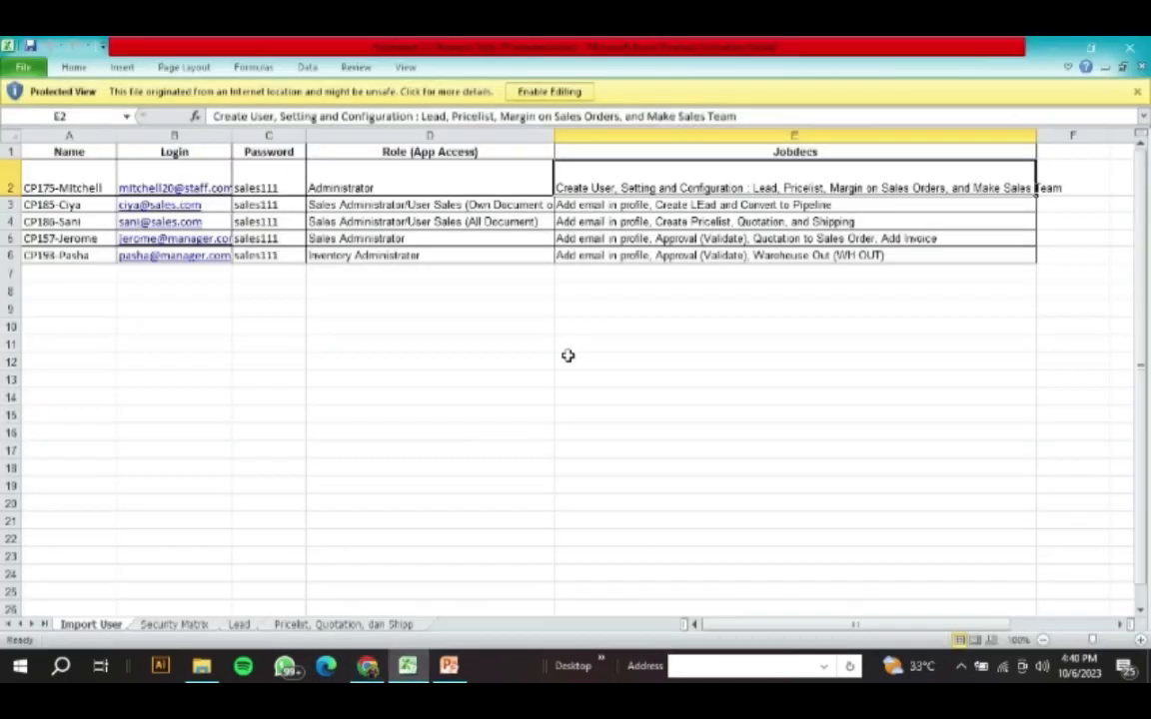
click(368, 666)
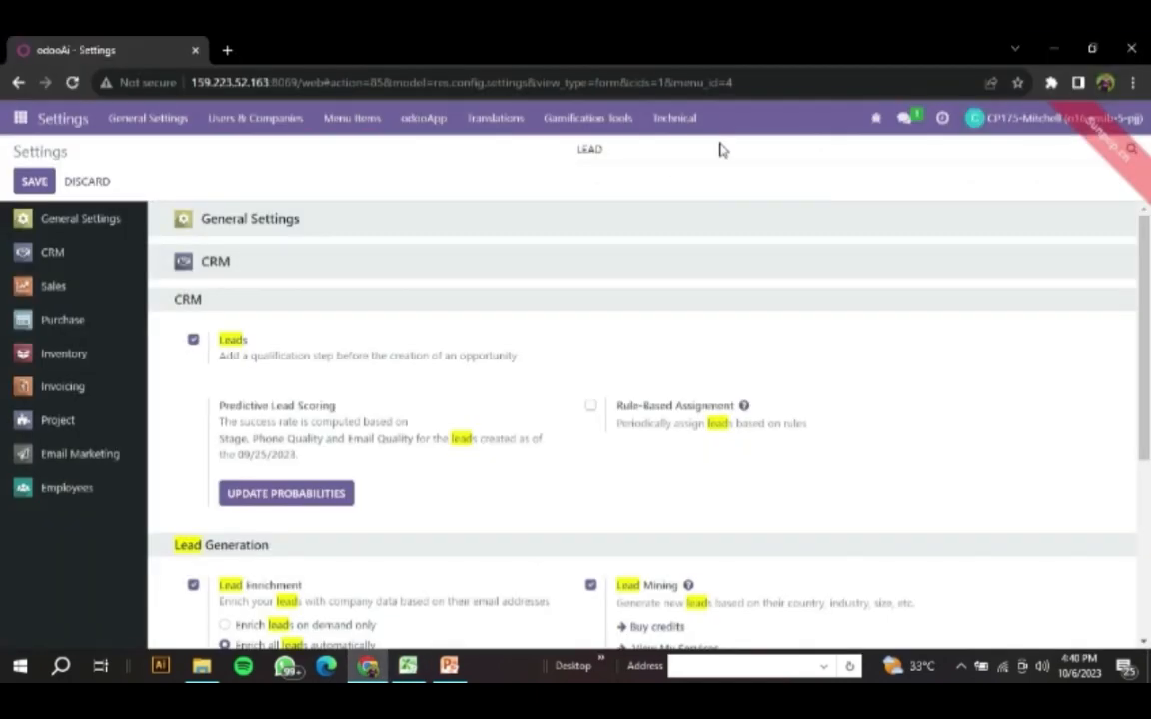
drag(639, 164, 567, 156)
text(pricelist)
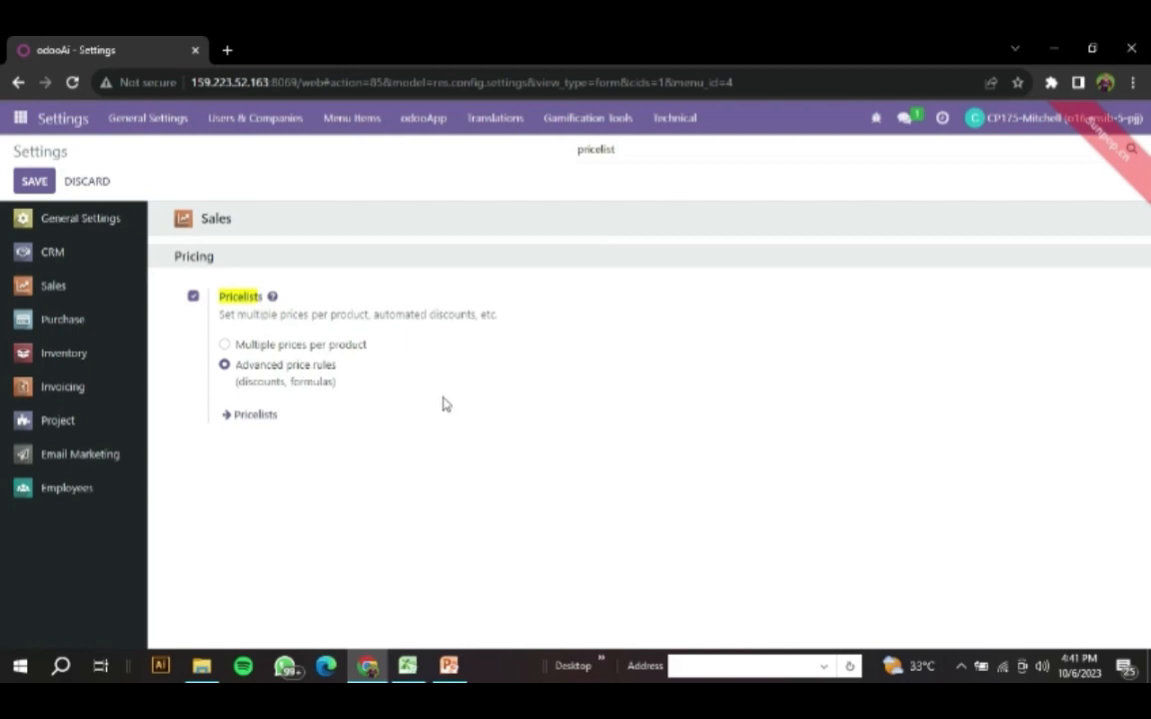
- Look up the next configuration task in Excel and replace the Odoo settings search with margin
click(417, 665)
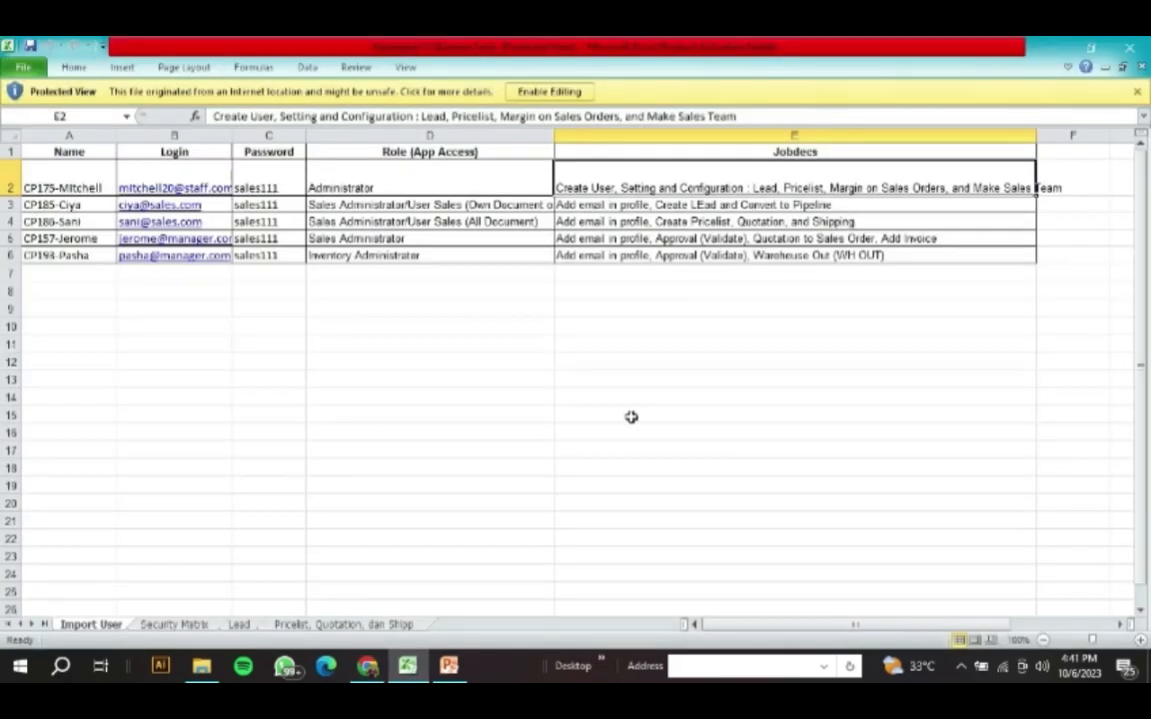
click(368, 666)
drag(629, 150, 544, 140)
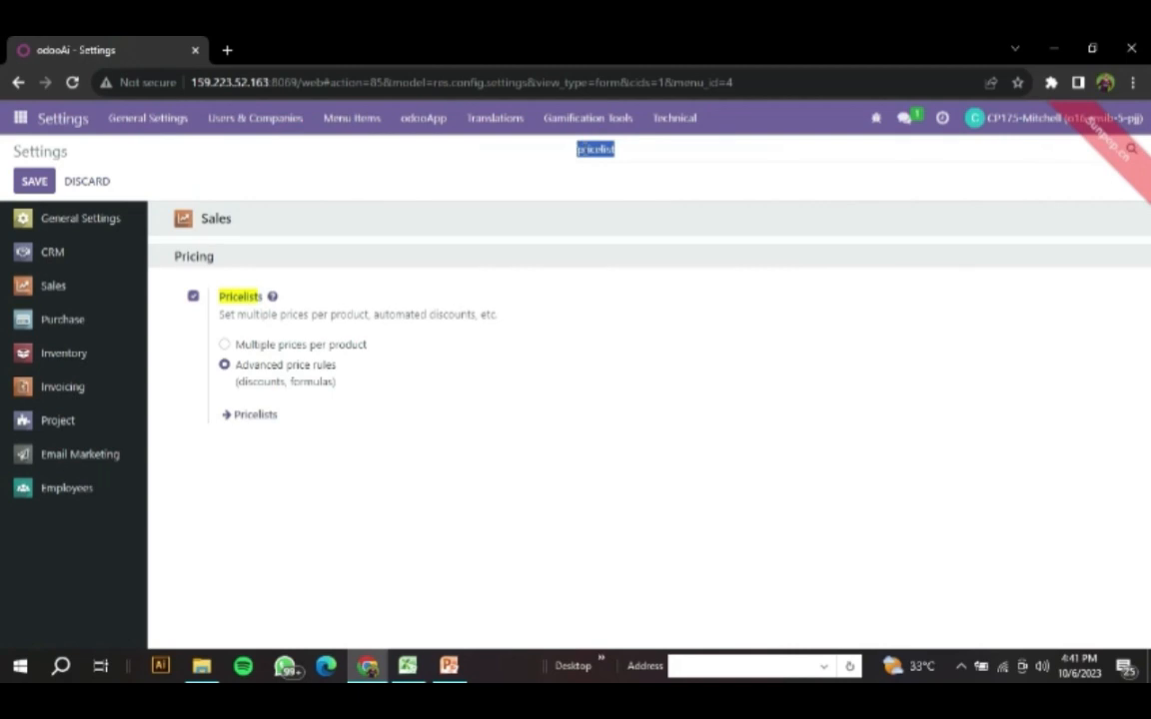
text(unit)
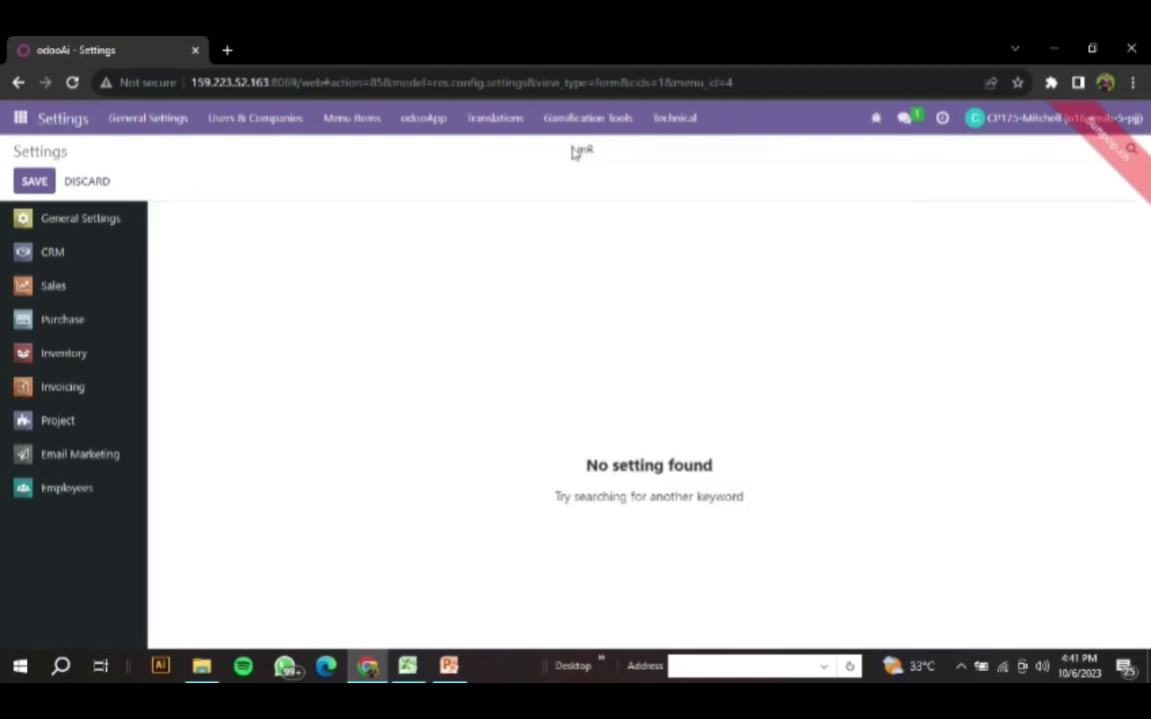
text(margin)
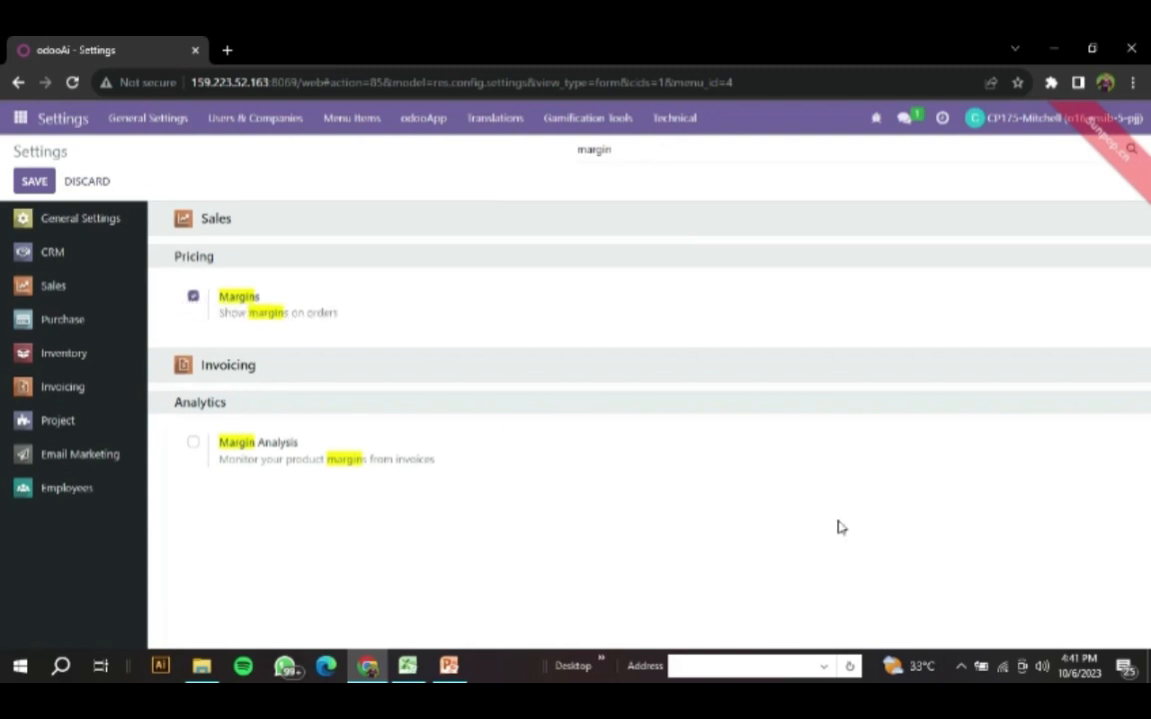
- Check the sales team task in Excel, and open the Kelompok 12 Skenario Sales channel in Odoo's Discuss app
click(409, 669)
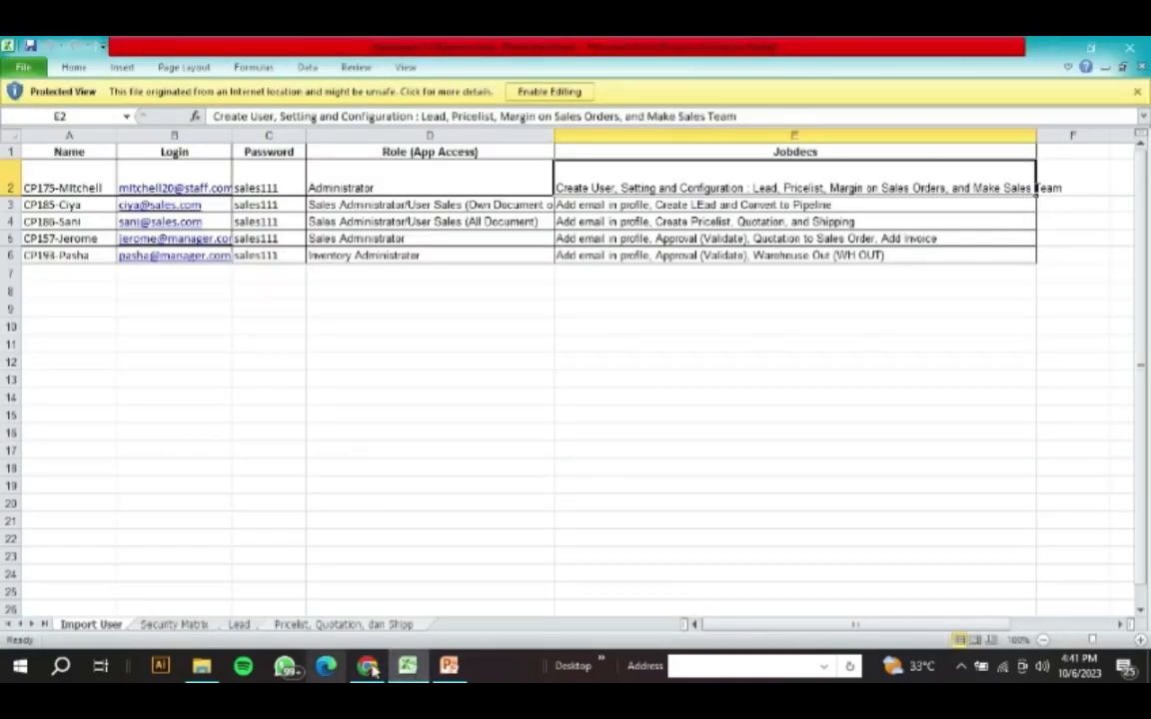
click(369, 667)
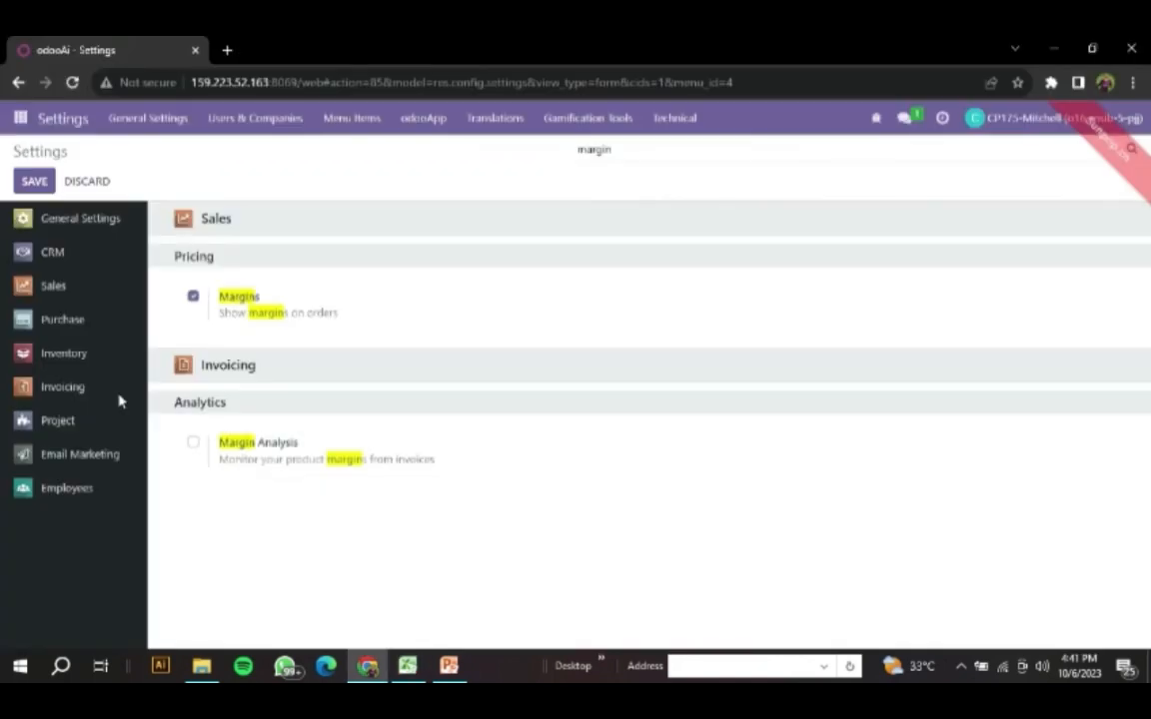
click(19, 120)
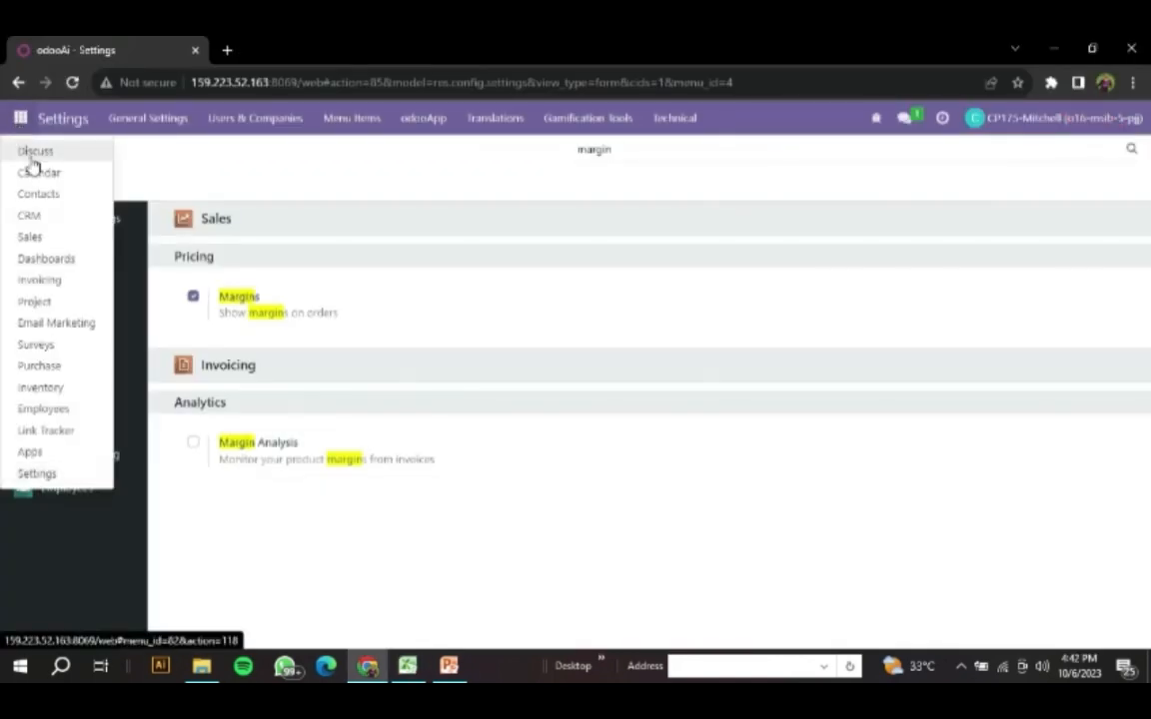
click(33, 157)
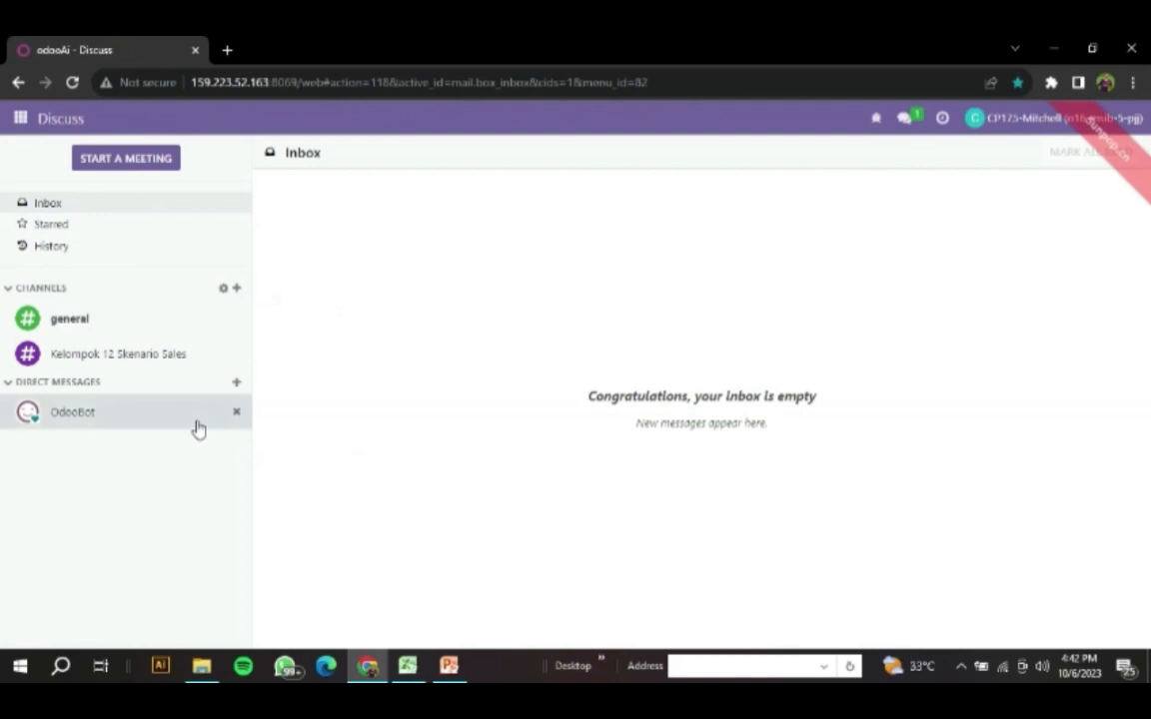
click(175, 360)
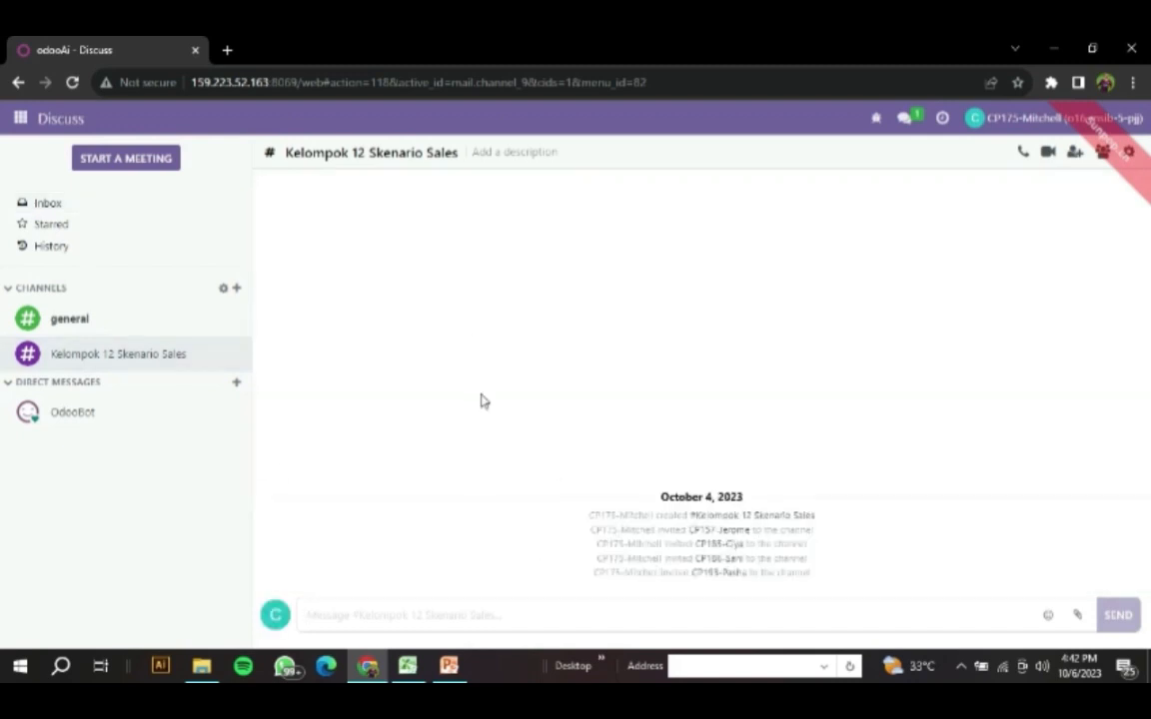
- Try to find or create a Discuss channel named Sales, and clear the entry
click(237, 290)
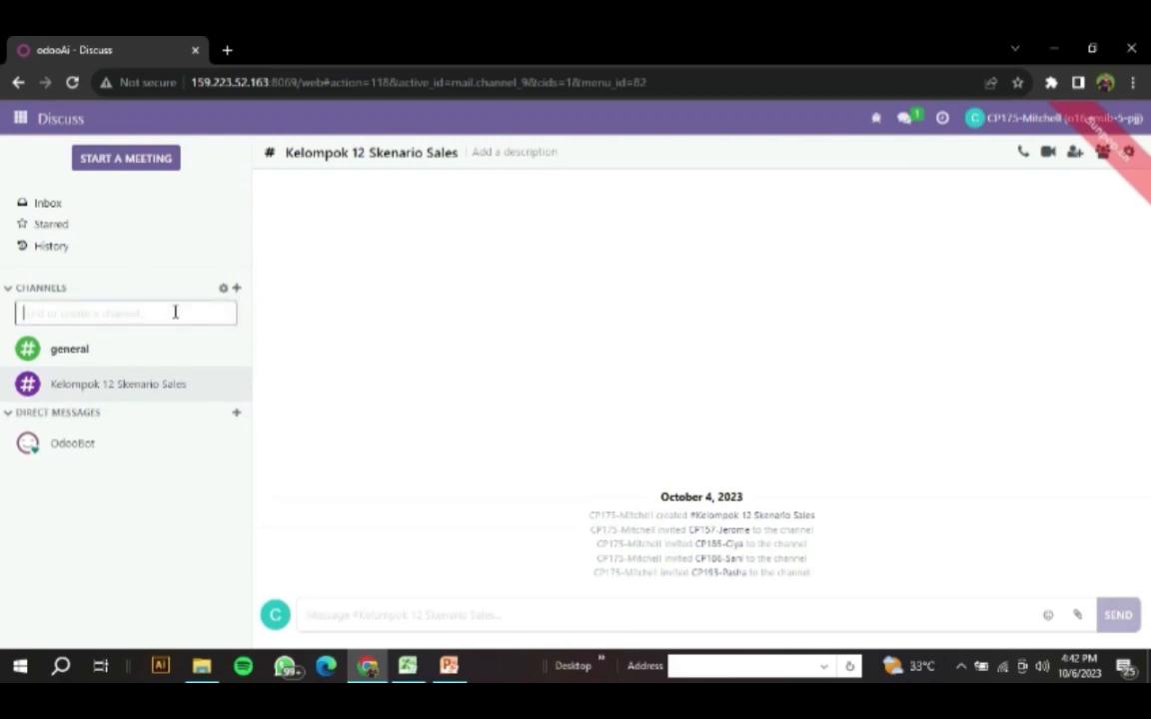
text(Sales)
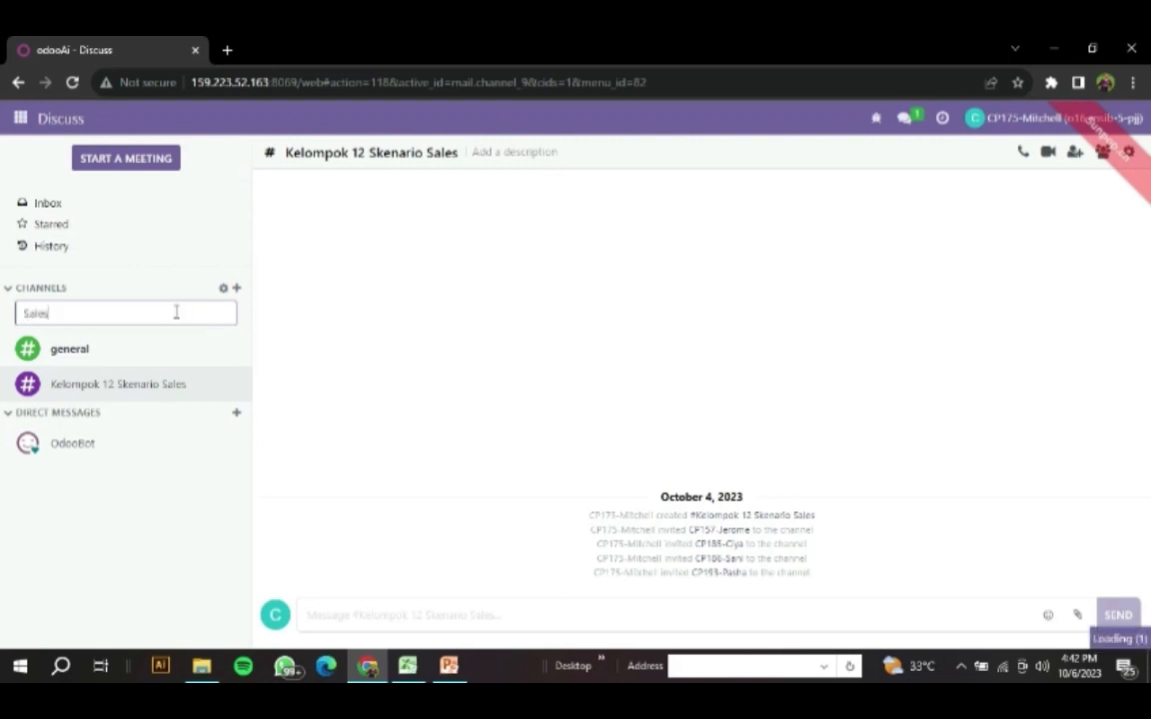
key(BackSpace)
key(BackSpace)
key(BackSpace)
key(BackSpace)
key(BackSpace)
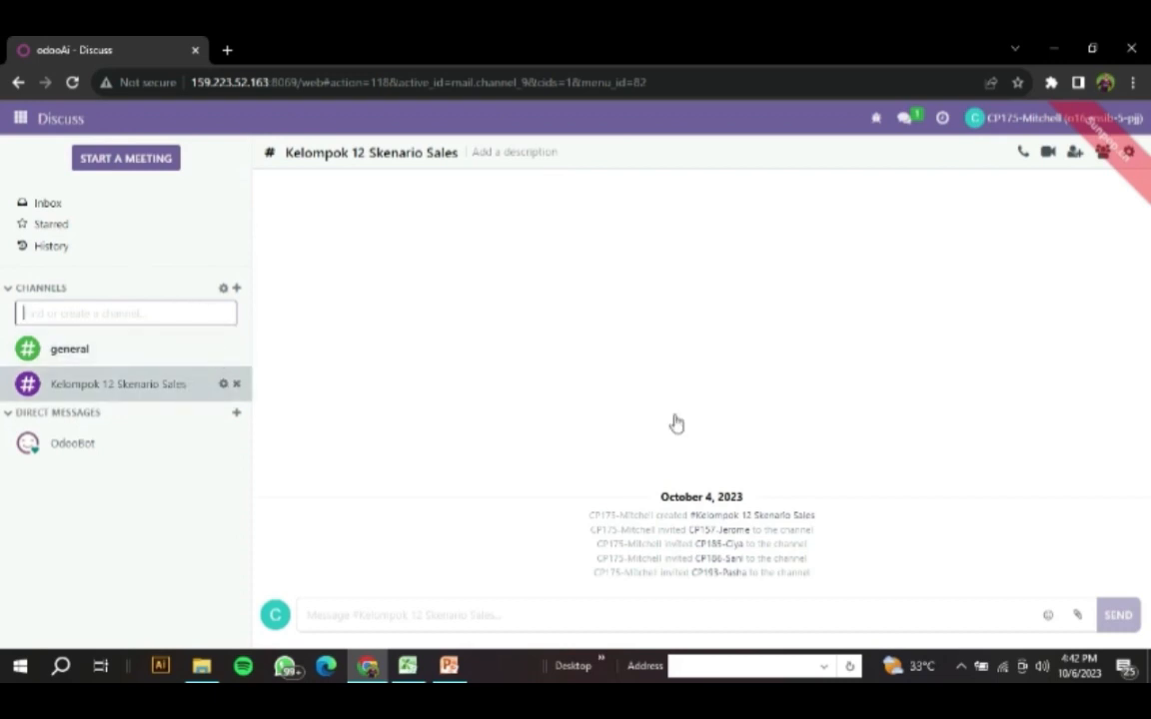
- Browse the people who can be invited to the Kelompok 12 Skenario Sales channel, and consult the job descriptions in Excel
click(1075, 164)
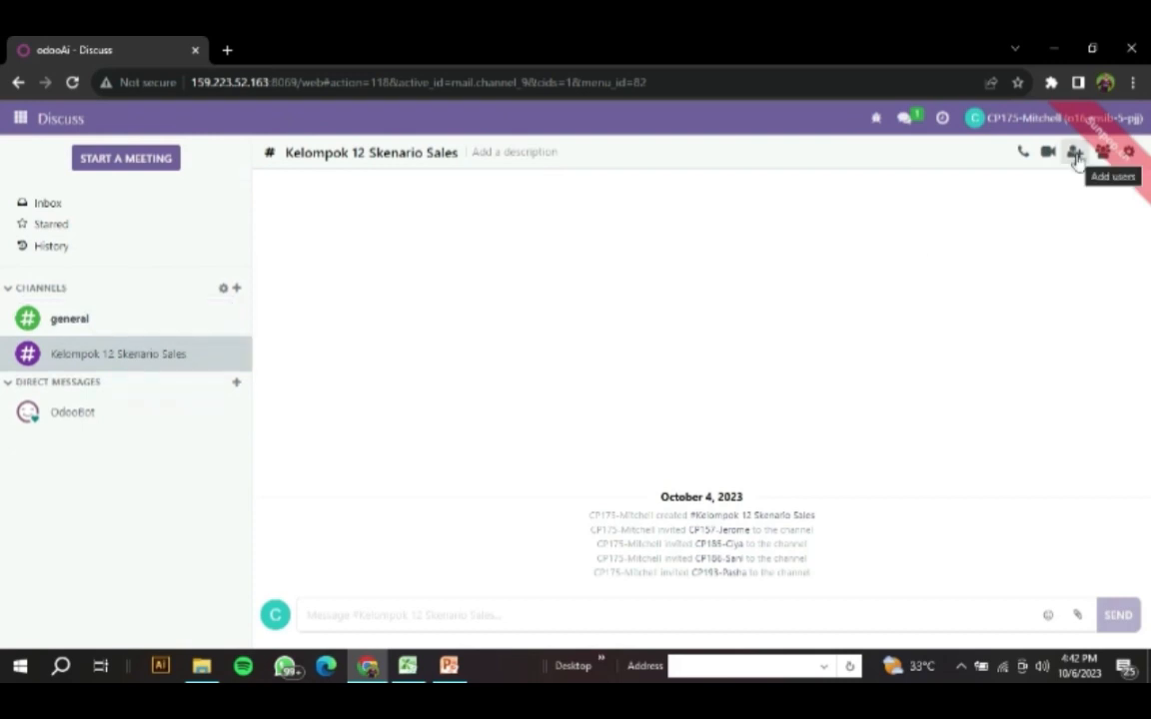
click(1076, 157)
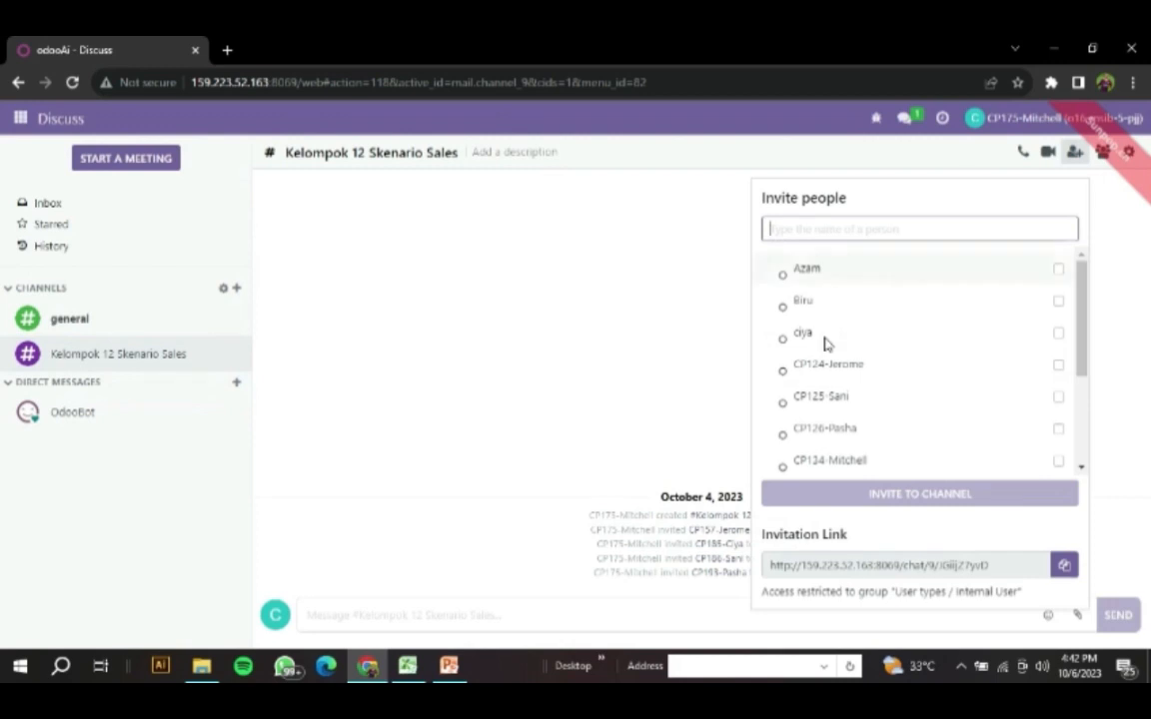
scroll(829, 346, down, 3)
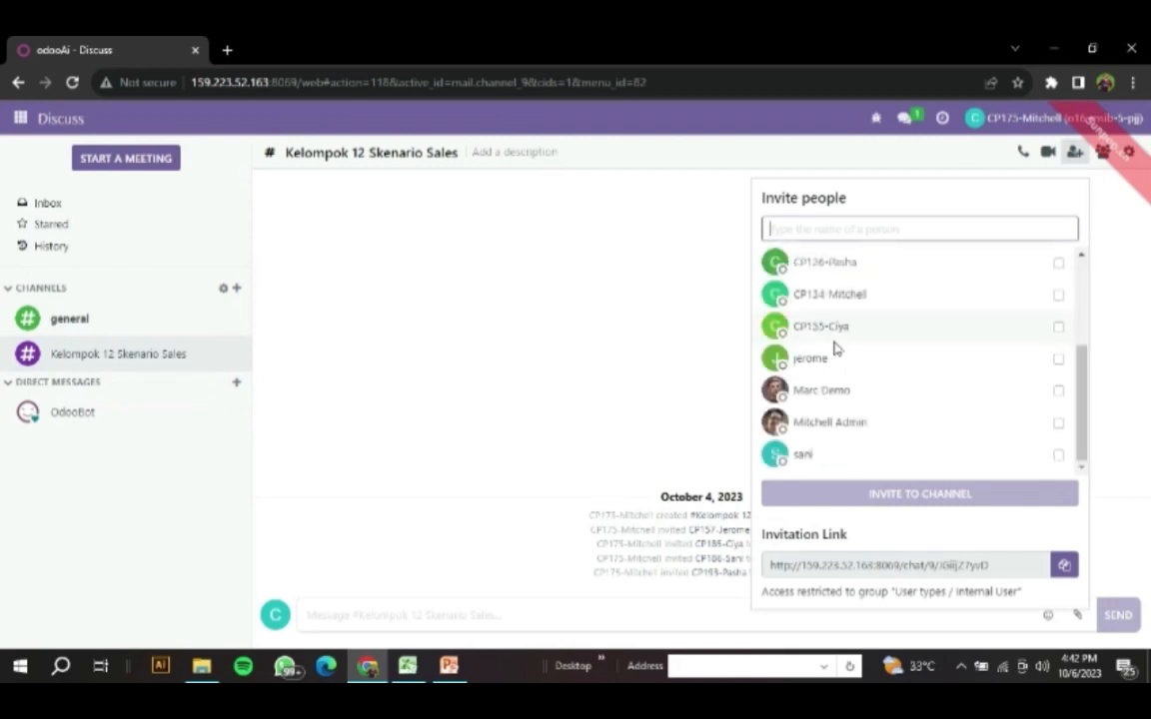
scroll(835, 347, up, 3)
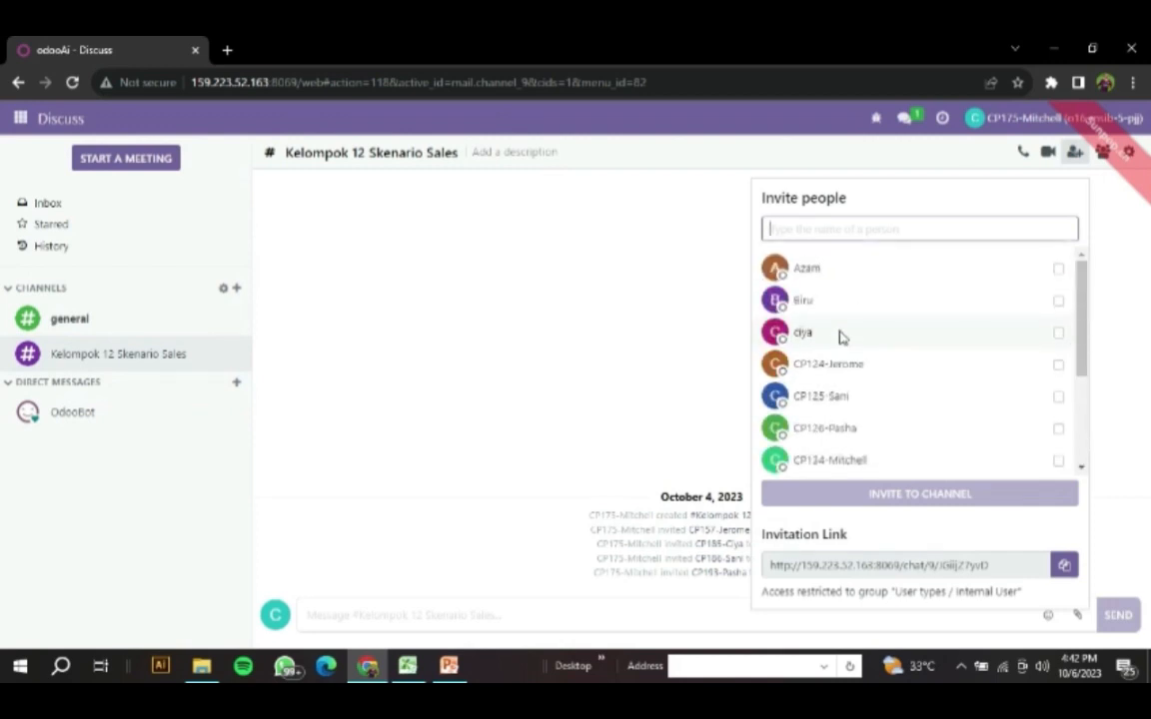
click(1077, 165)
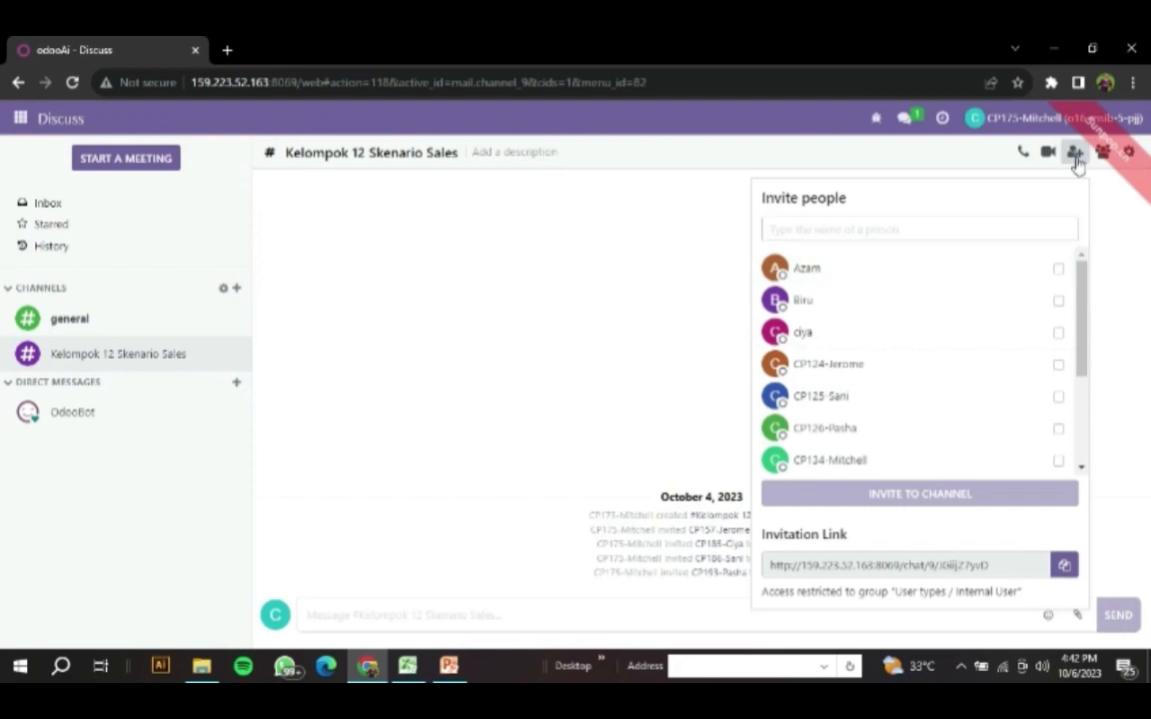
click(409, 666)
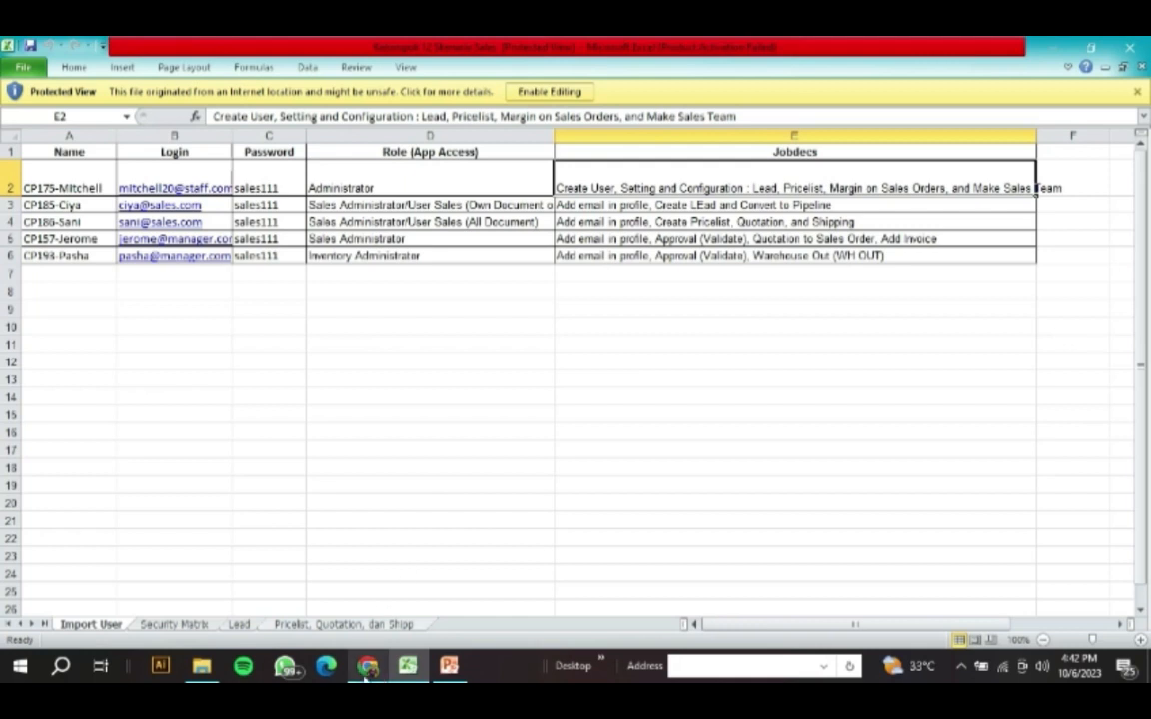
key(alt+Tab)
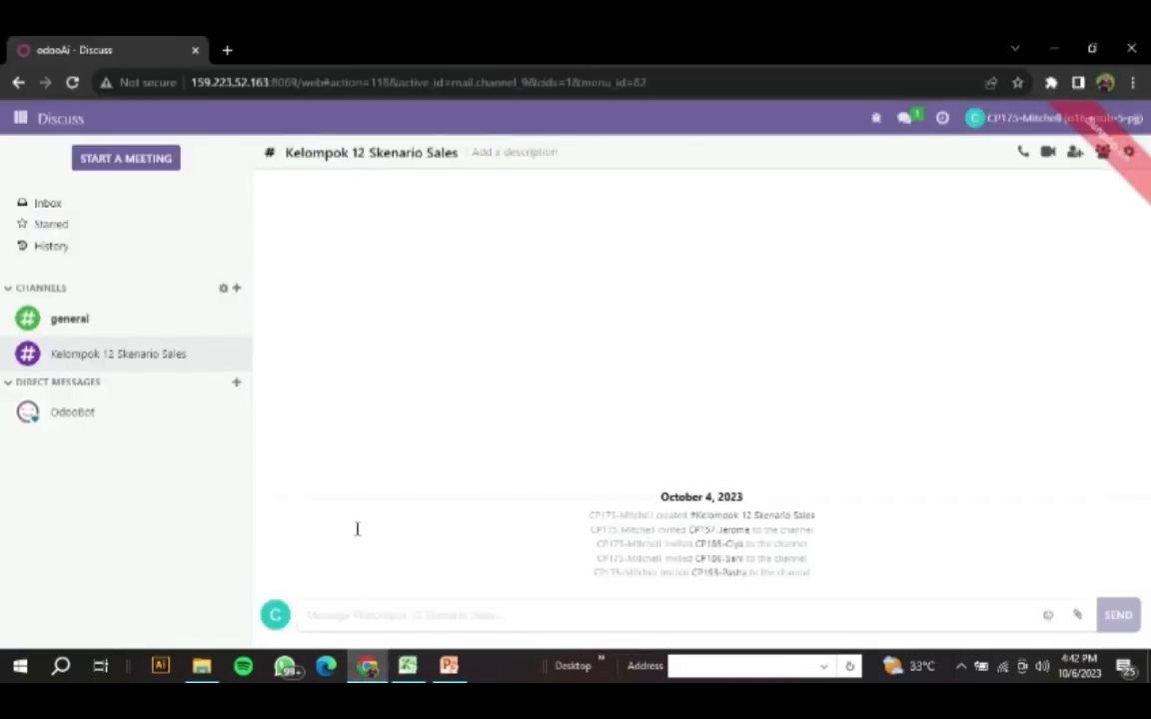
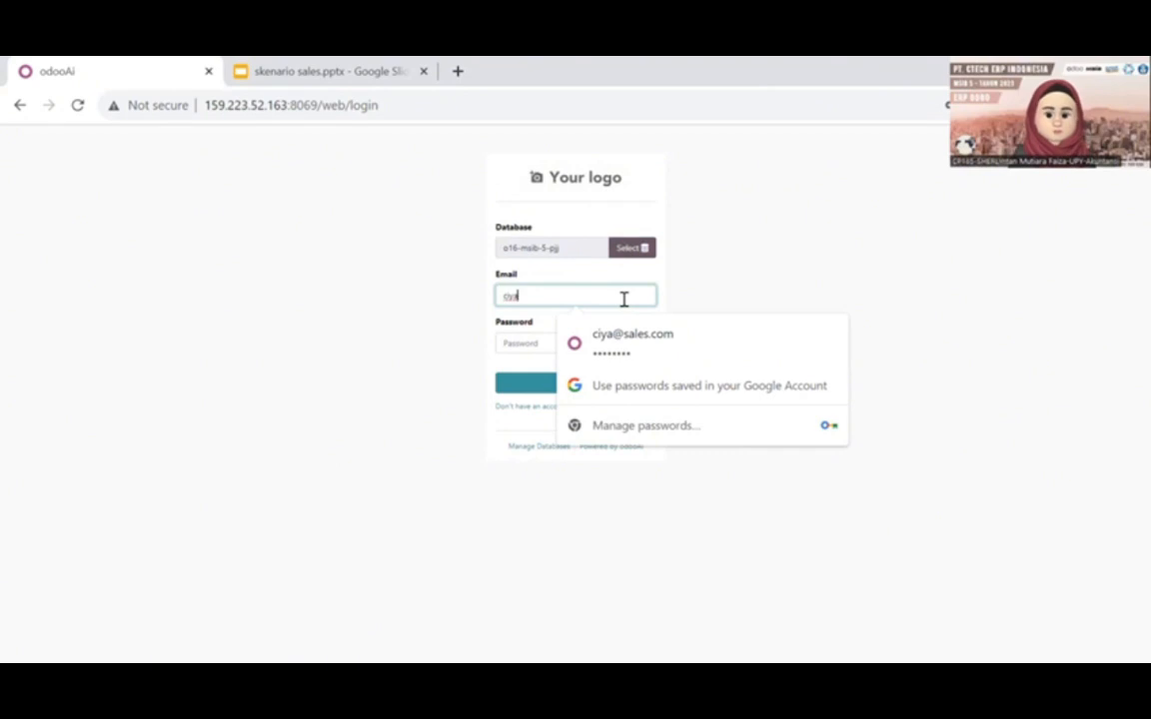
- Log in to Odoo with the sales staff member's saved email and password, and consult the sales staff slide in Google Slides
click(622, 351)
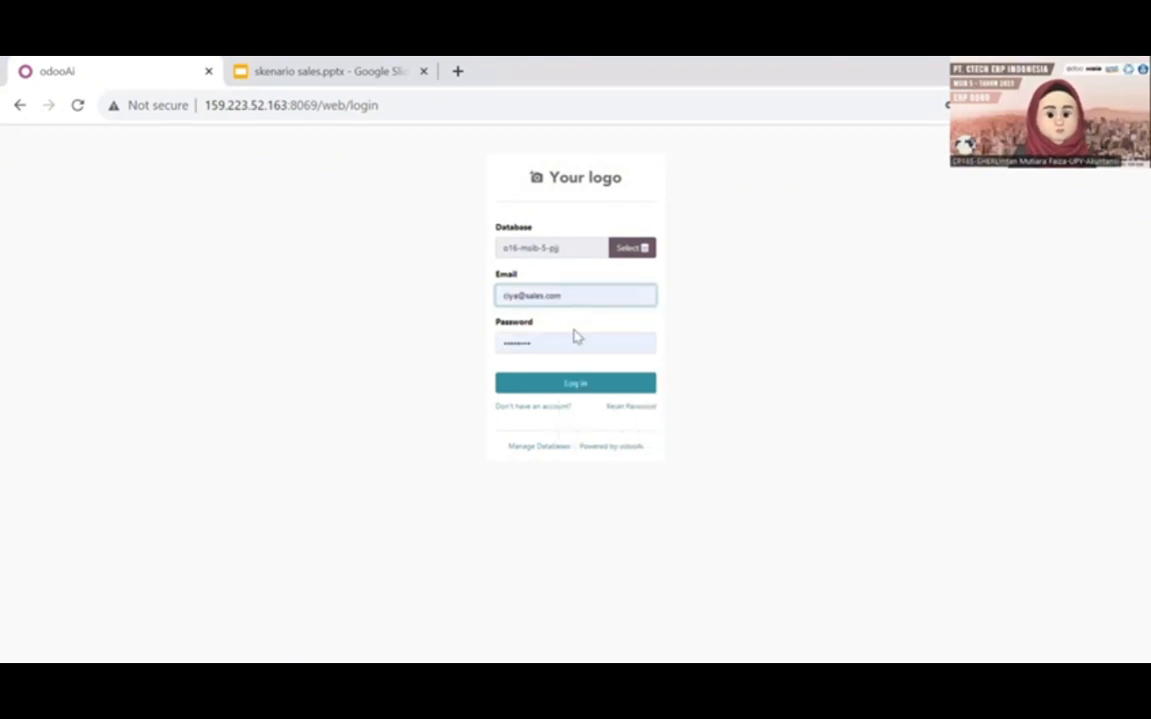
click(583, 392)
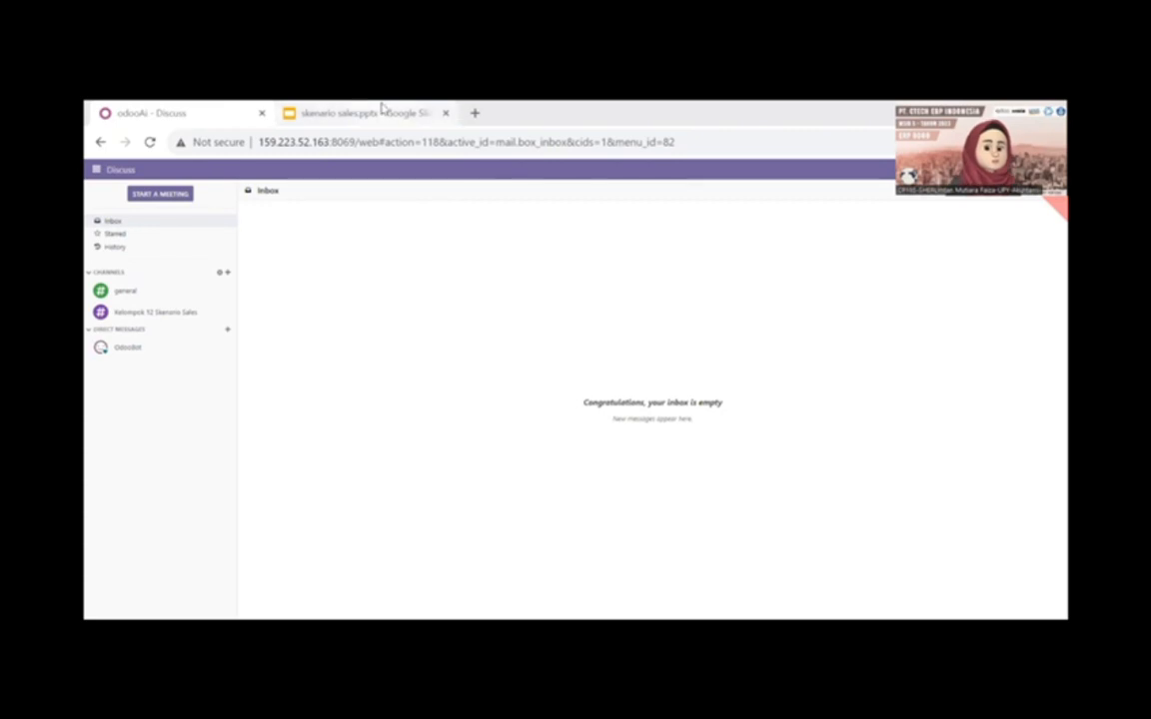
click(382, 112)
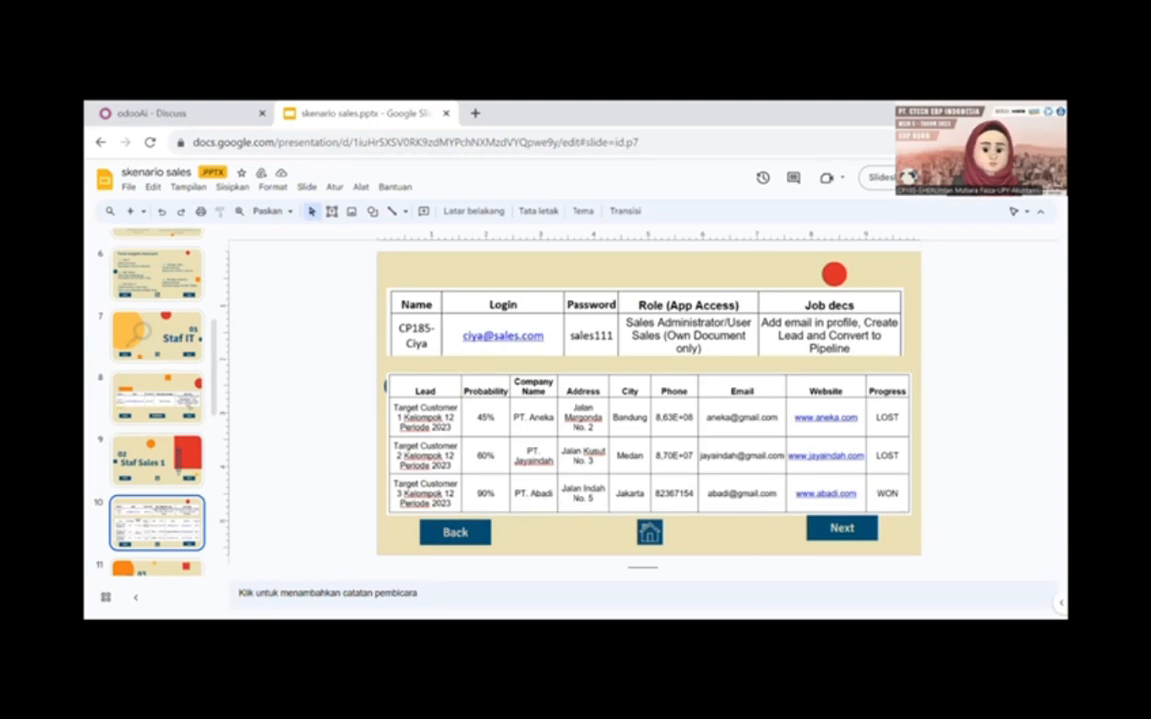
- Return to Odoo, open the CRM leads list, and look at a blank new lead form before going back to the list
key(ctrl+Tab)
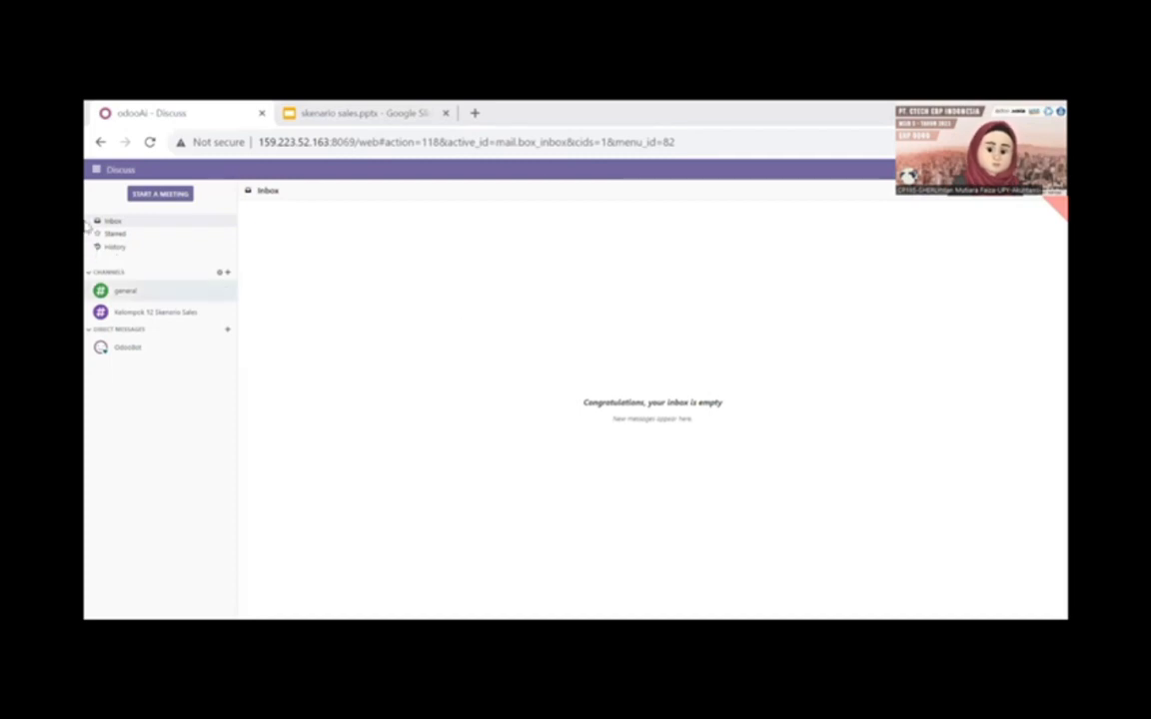
click(94, 169)
click(108, 229)
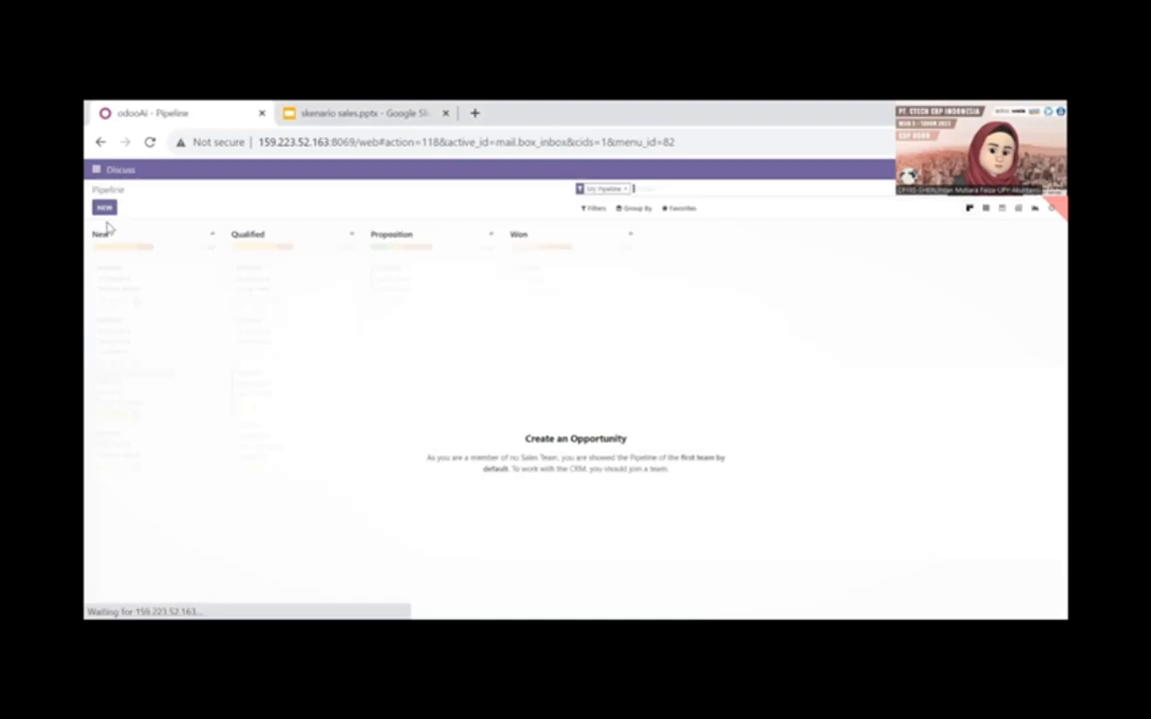
click(171, 169)
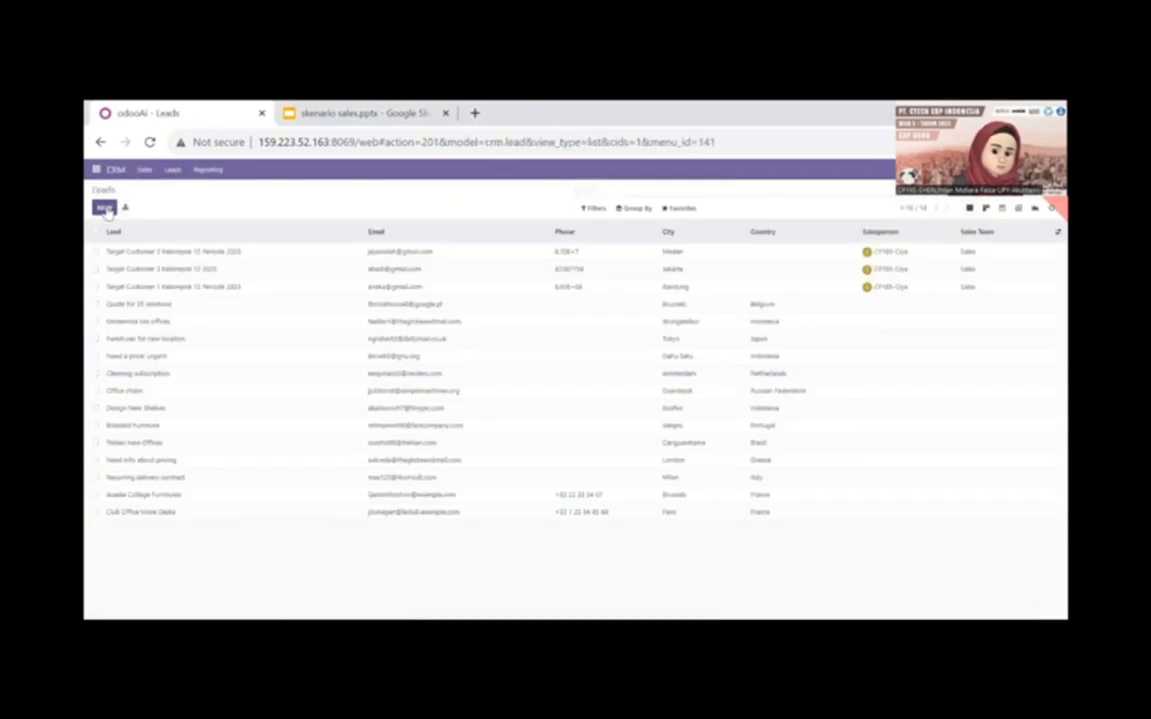
click(105, 208)
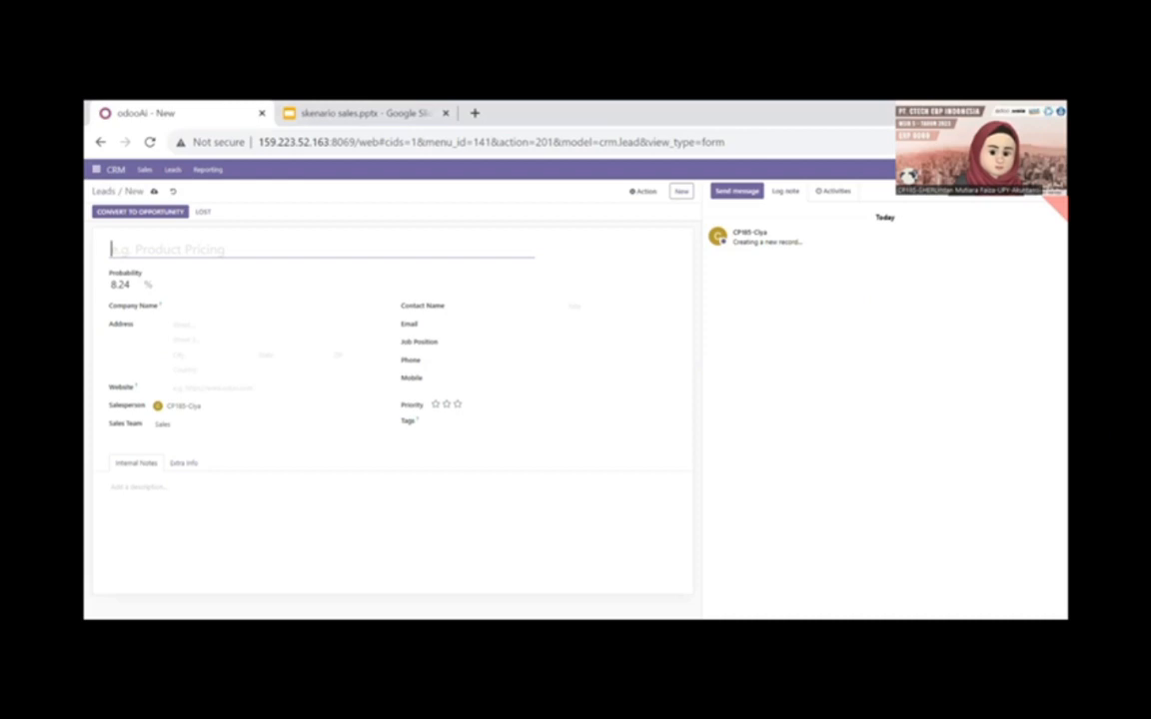
click(104, 191)
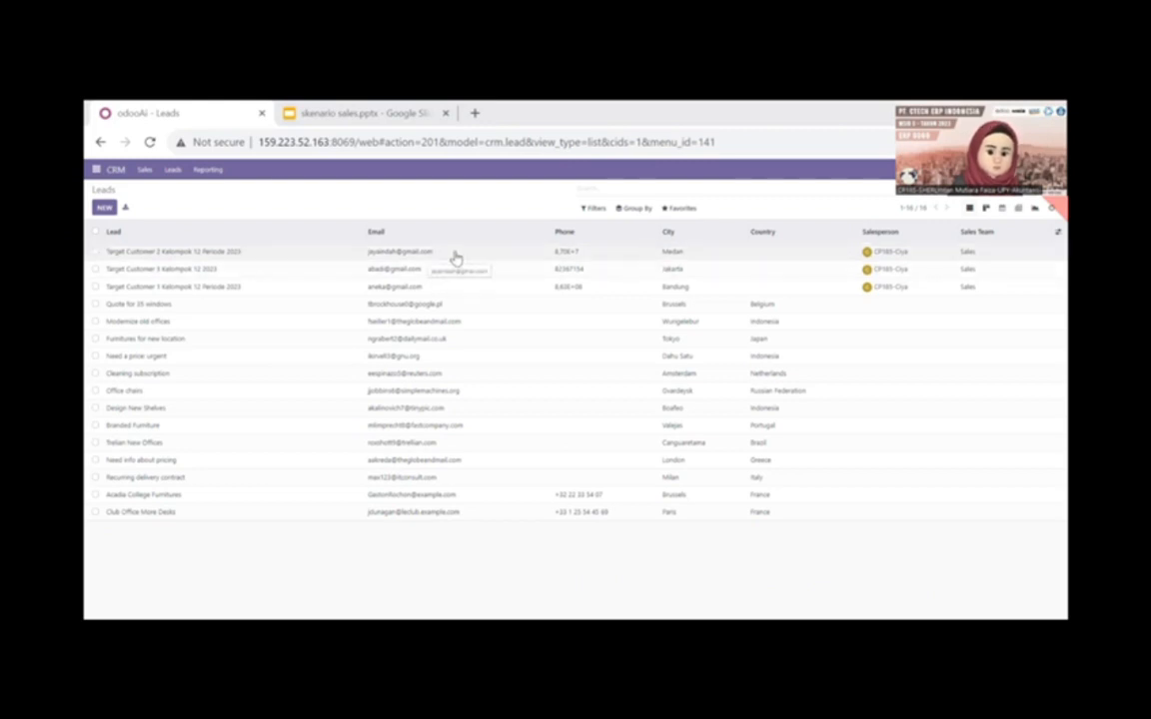
- Convert the lead Target Customer 2 Kelompok 12 Periode 2023 to an opportunity, creating a new customer
click(455, 259)
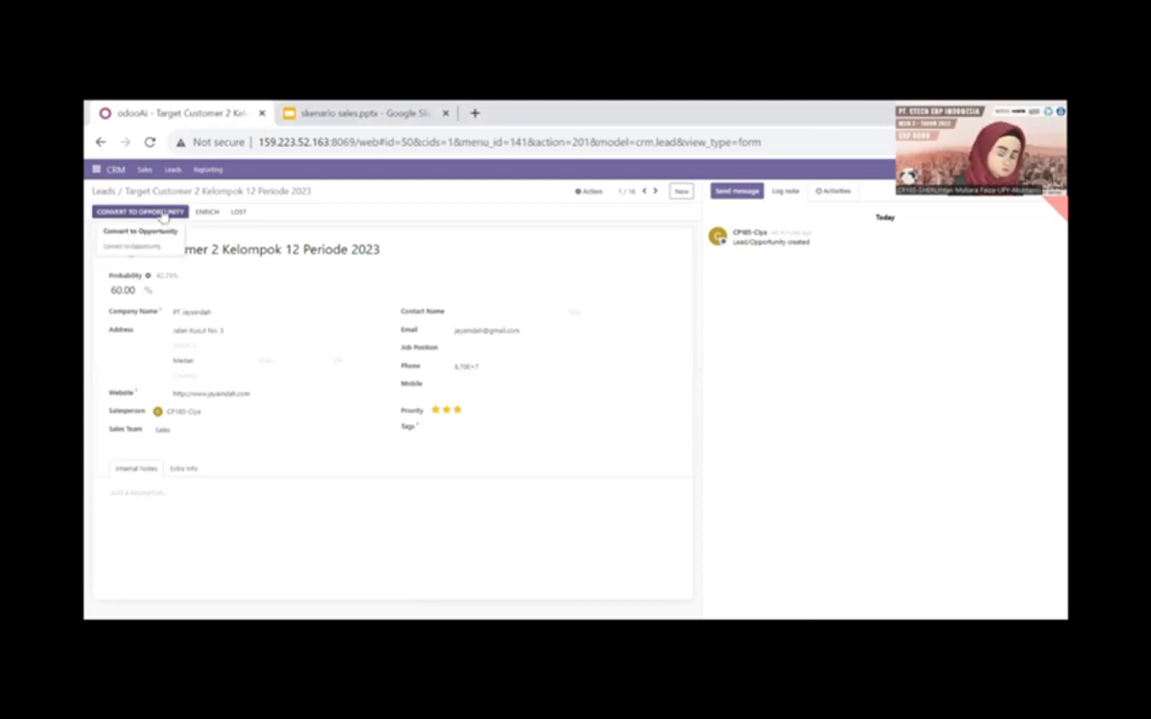
click(161, 212)
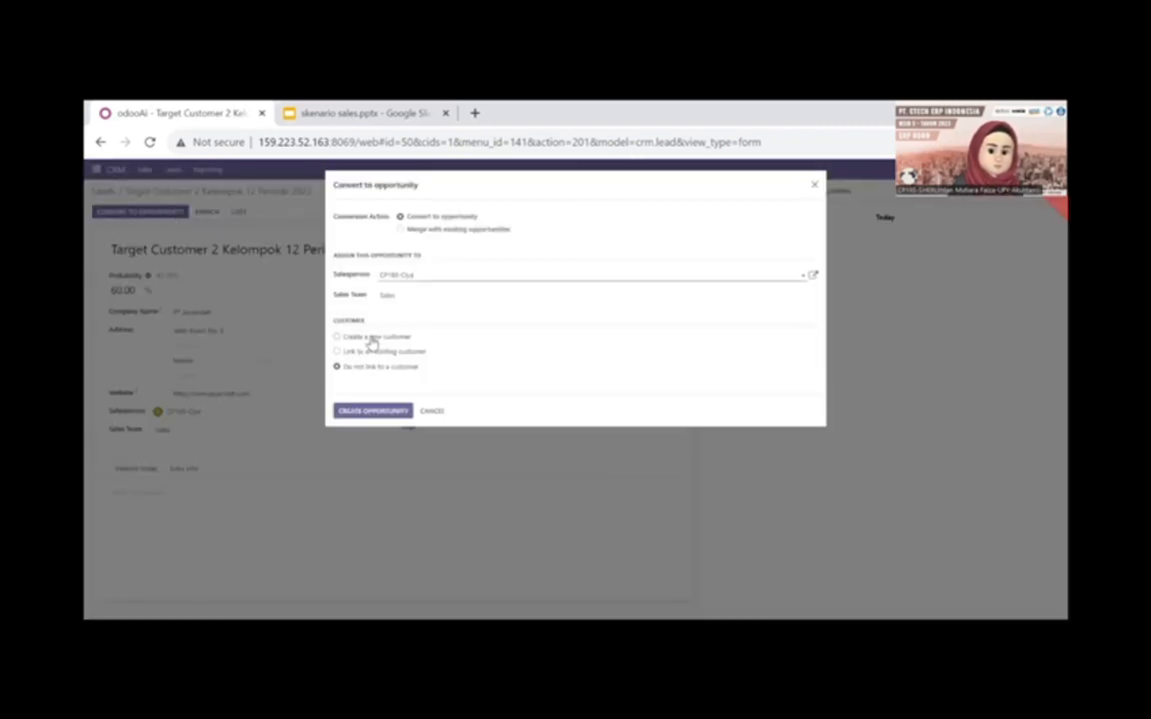
click(372, 339)
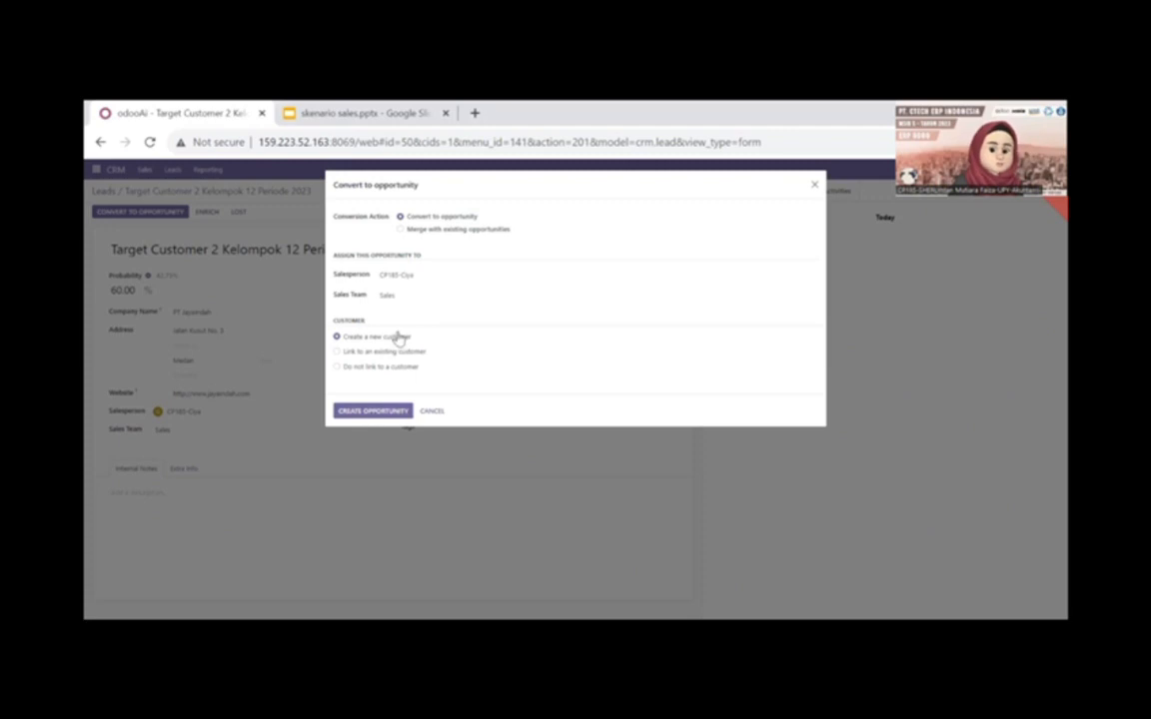
click(375, 413)
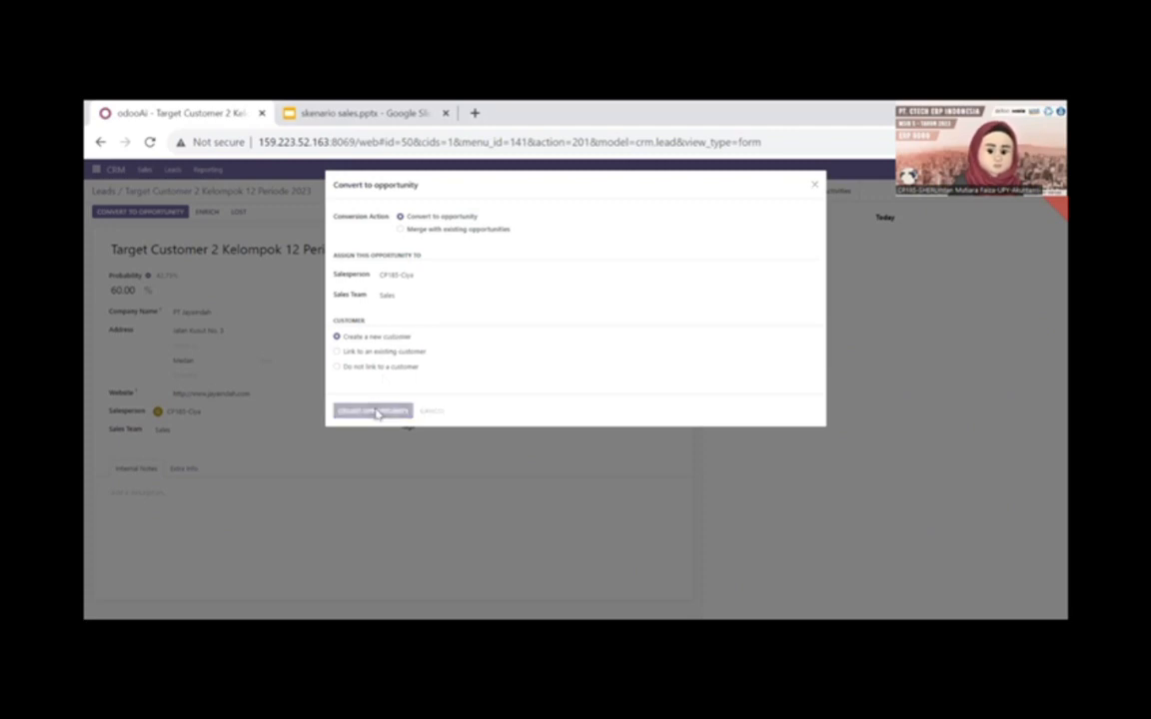
- Convert the lead Target Customer 3 Kelompok 12 2023 to an opportunity, creating a new customer
click(103, 191)
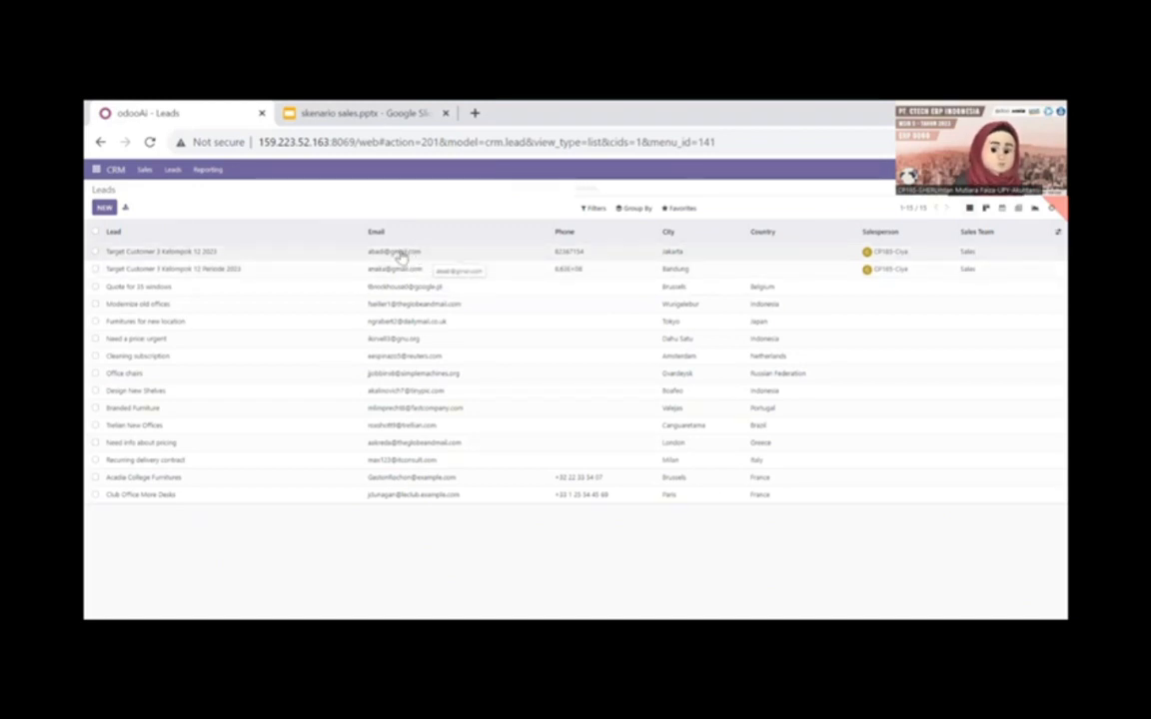
click(401, 253)
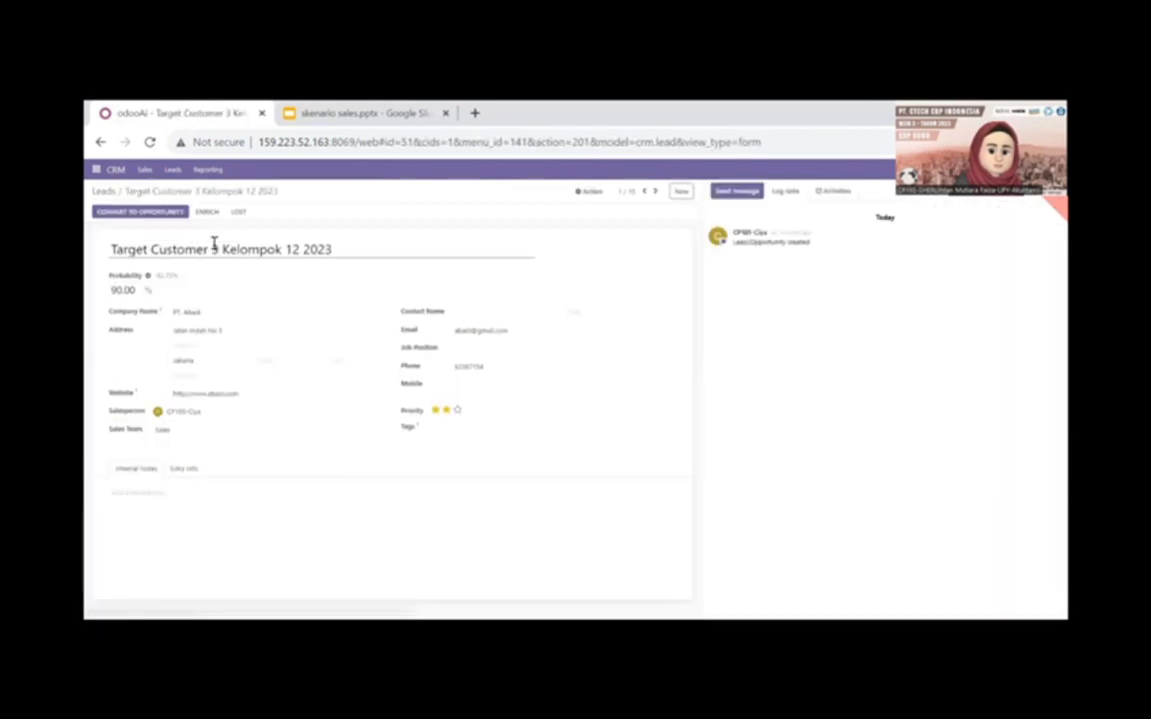
click(159, 212)
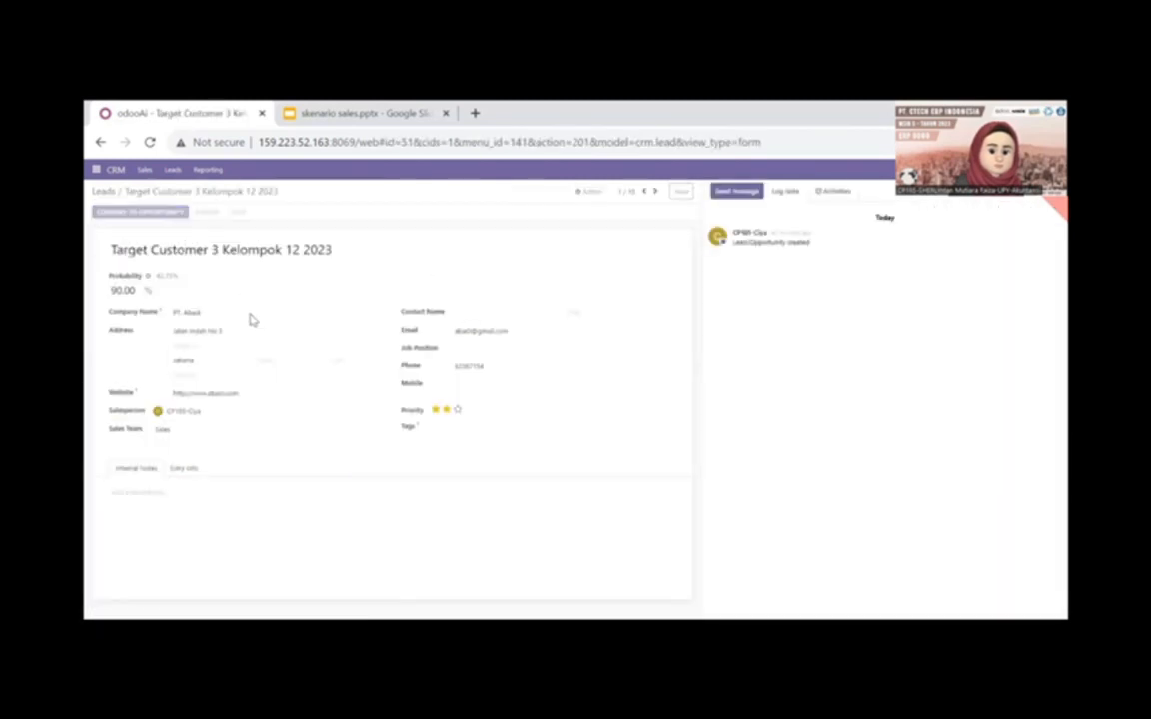
click(340, 341)
click(337, 338)
click(361, 412)
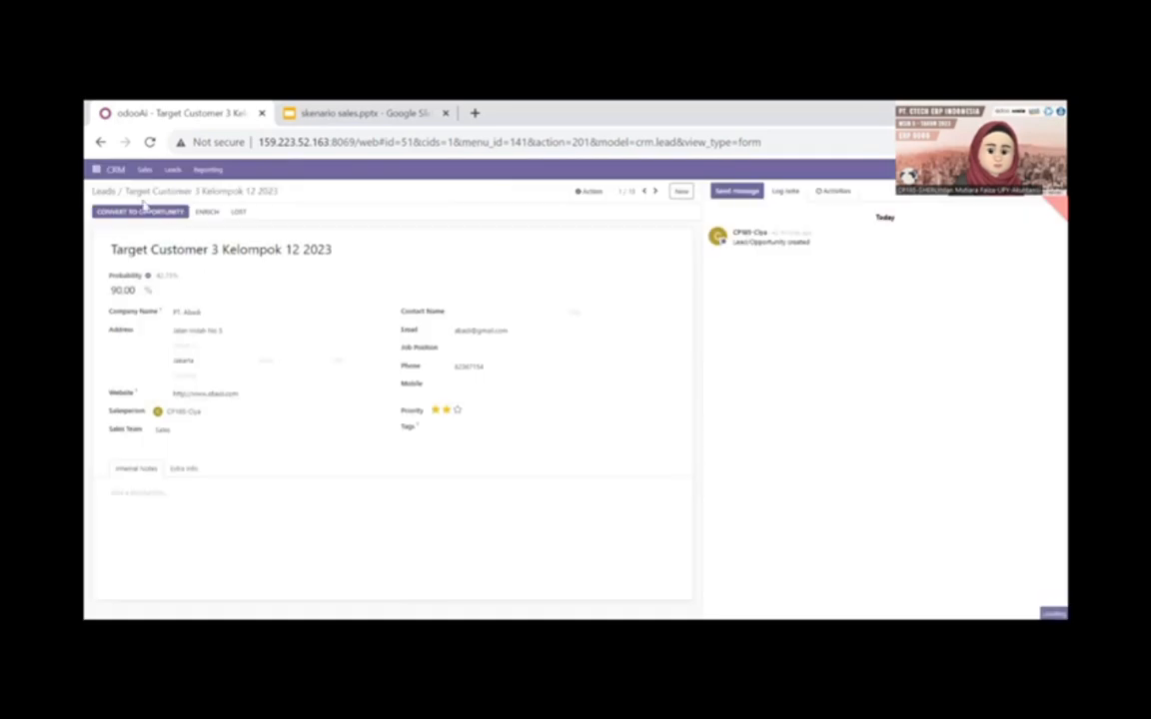
- Convert the lead Target Customer 1 Kelompok 12 Periode 2023 to an opportunity, creating a new customer
click(173, 170)
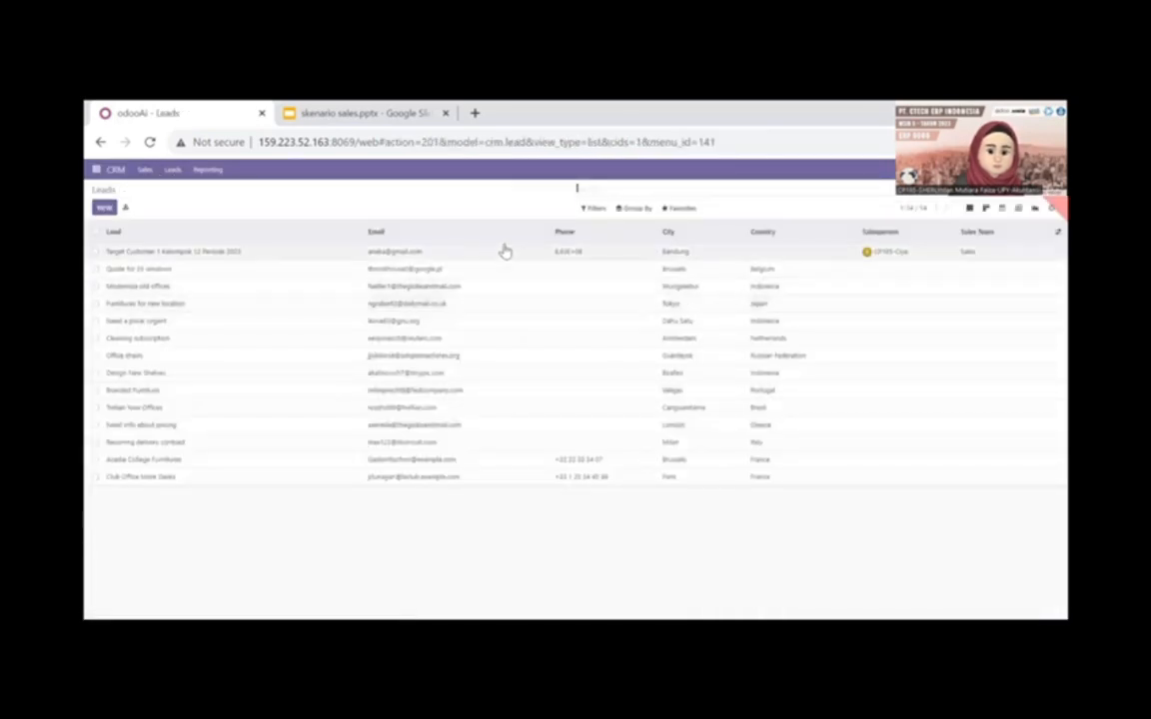
click(505, 251)
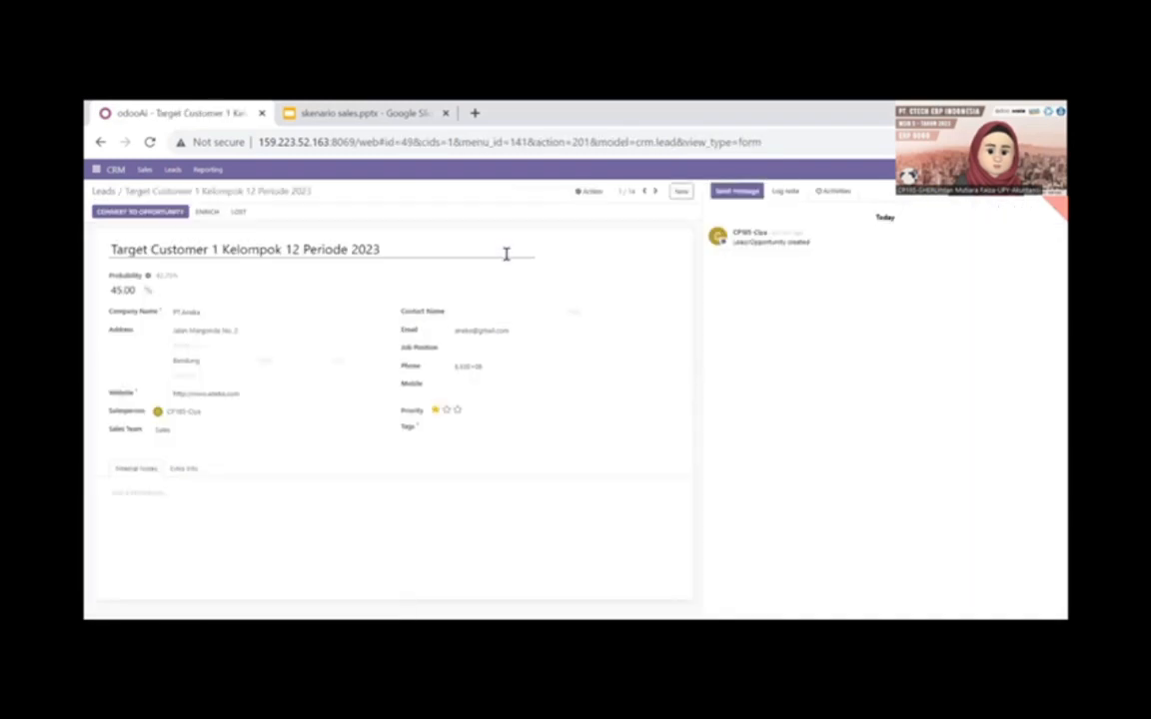
click(169, 212)
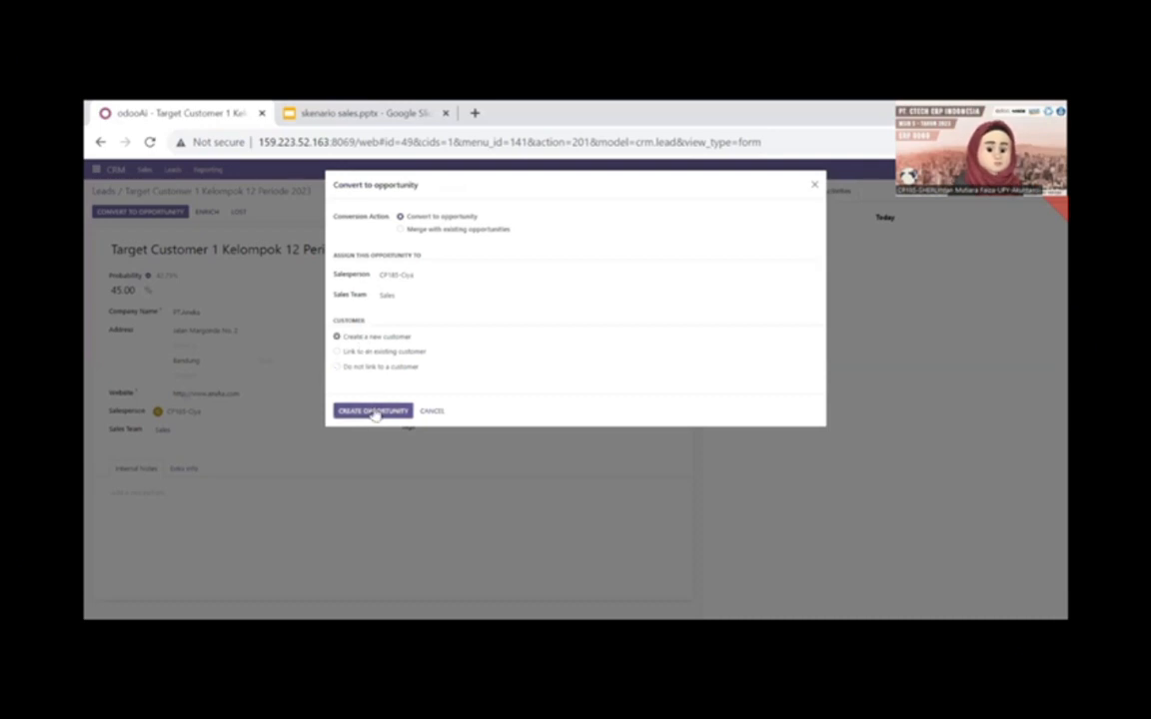
click(374, 412)
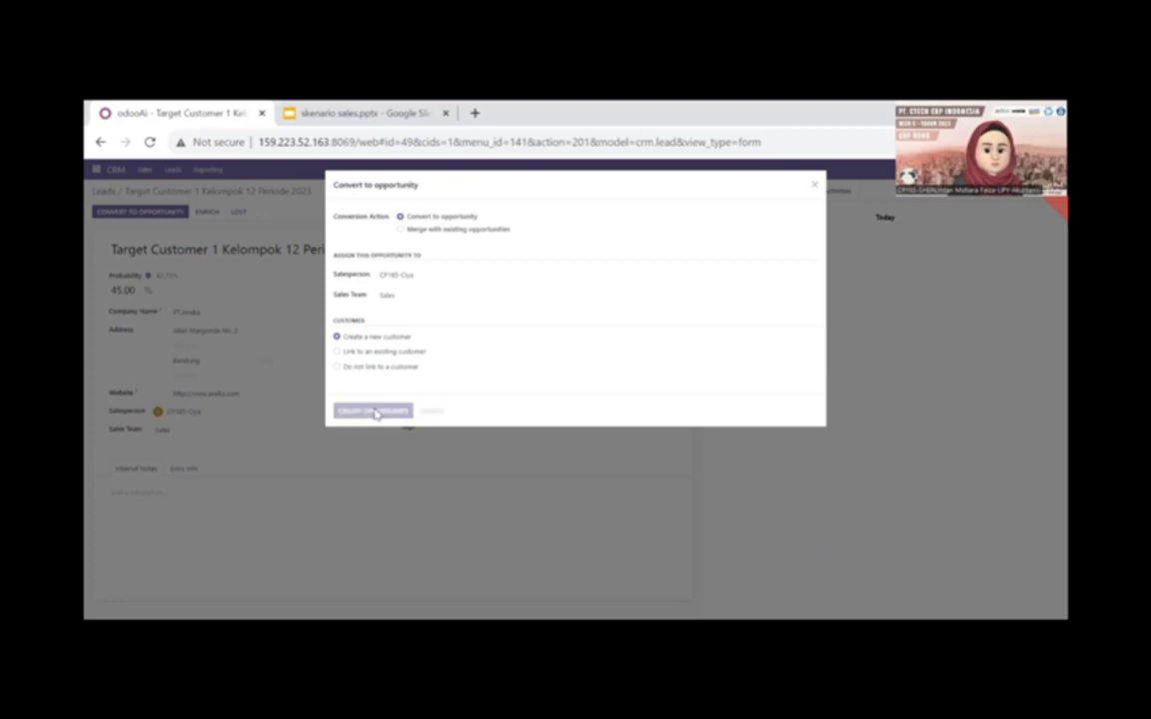
- Check the remaining leads, and review the converted opportunities in My Pipeline
click(172, 170)
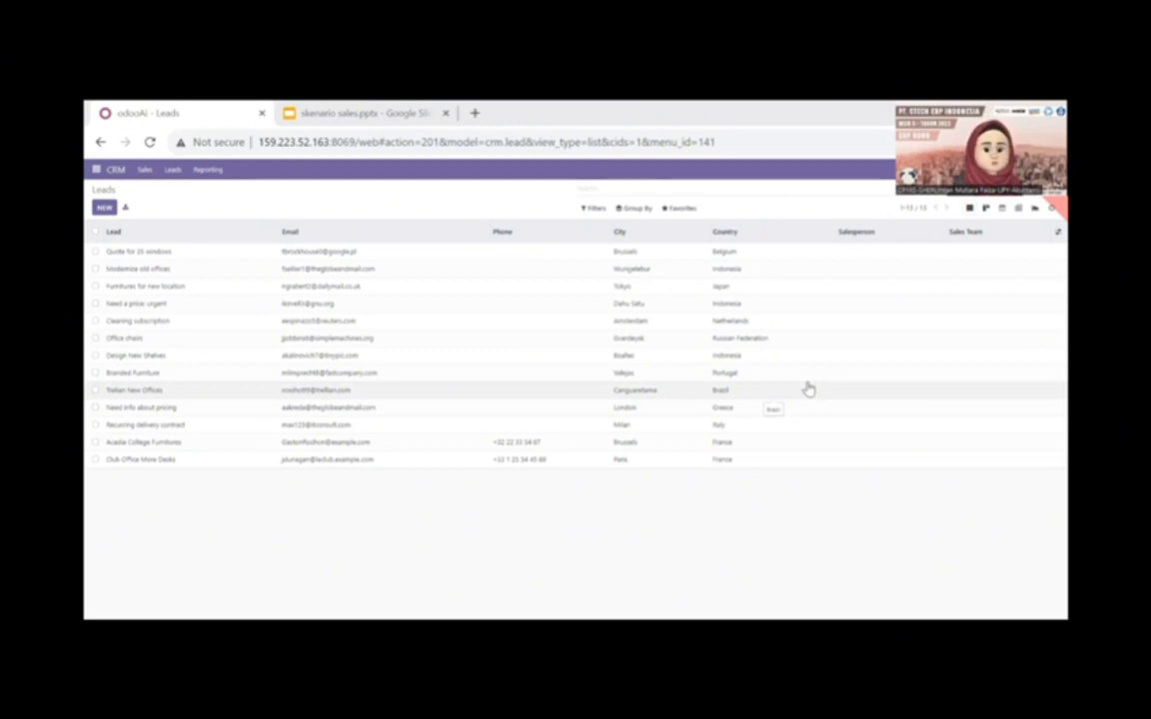
click(145, 171)
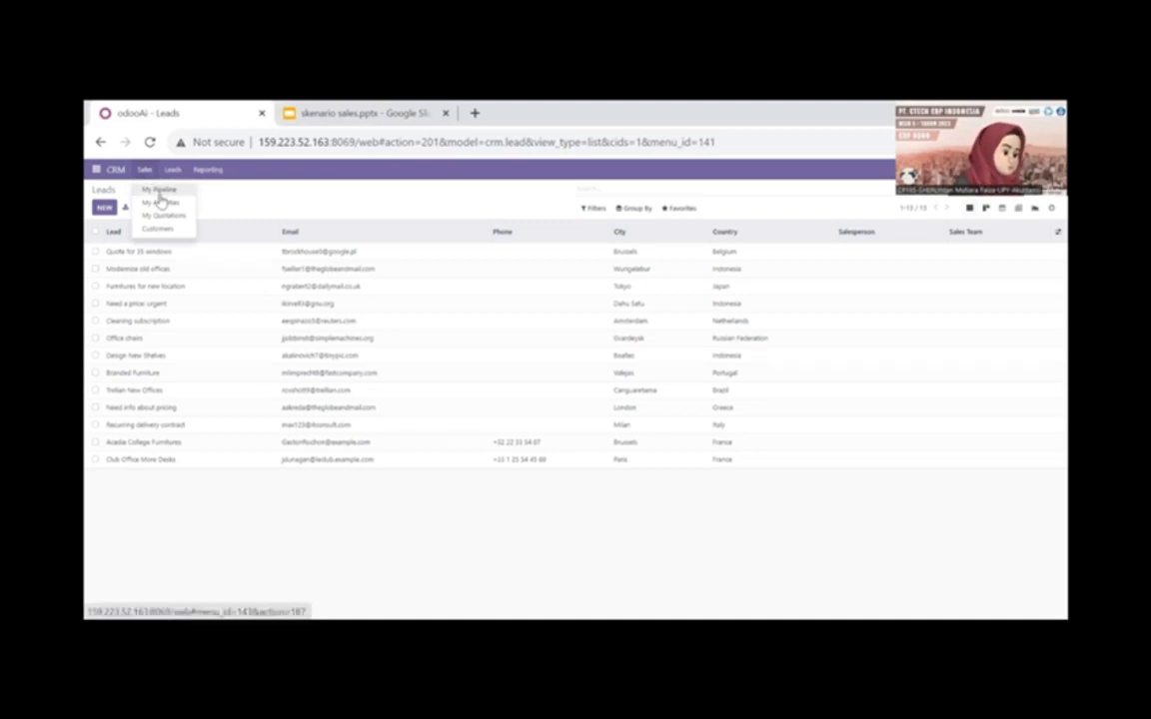
click(159, 190)
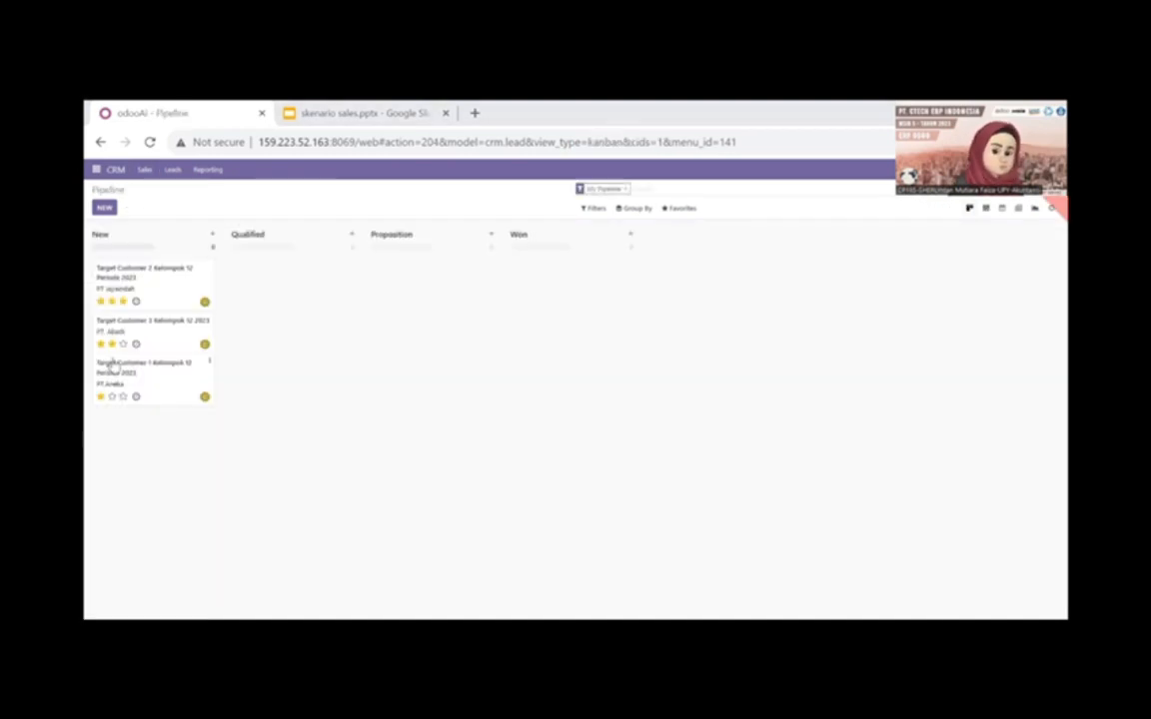
click(122, 301)
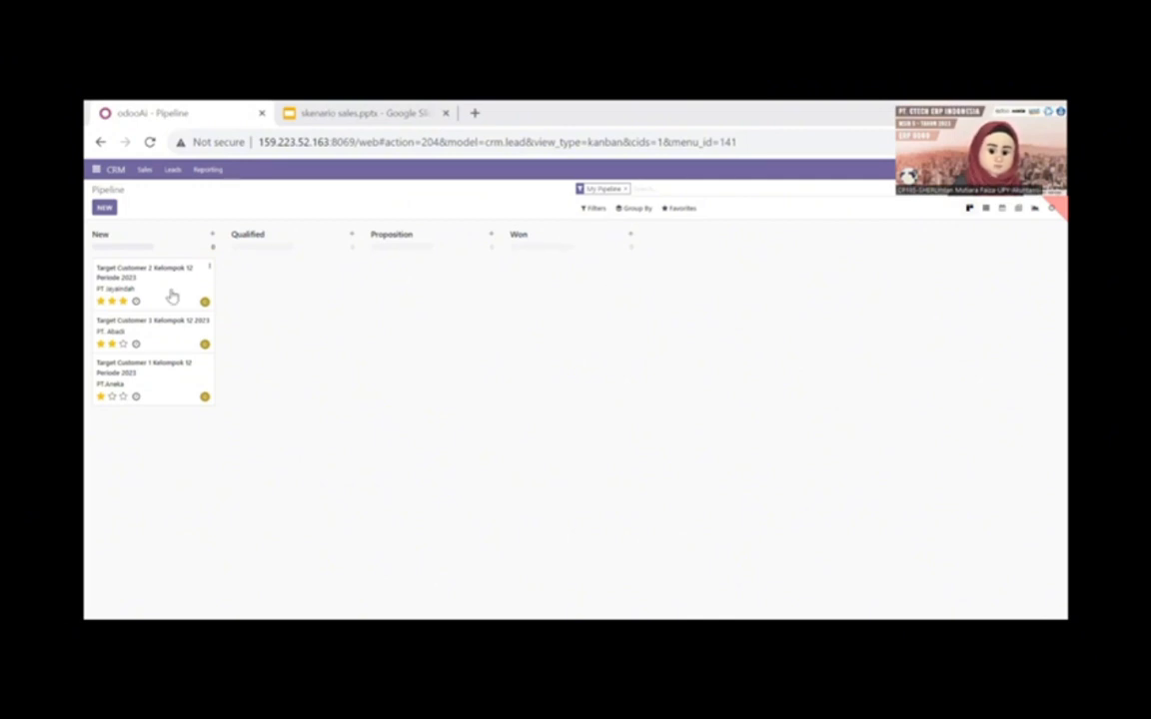
mouse_move(171, 295)
mouse_down()
mouse_move(269, 289)
mouse_move(149, 274)
mouse_move(151, 286)
mouse_up()
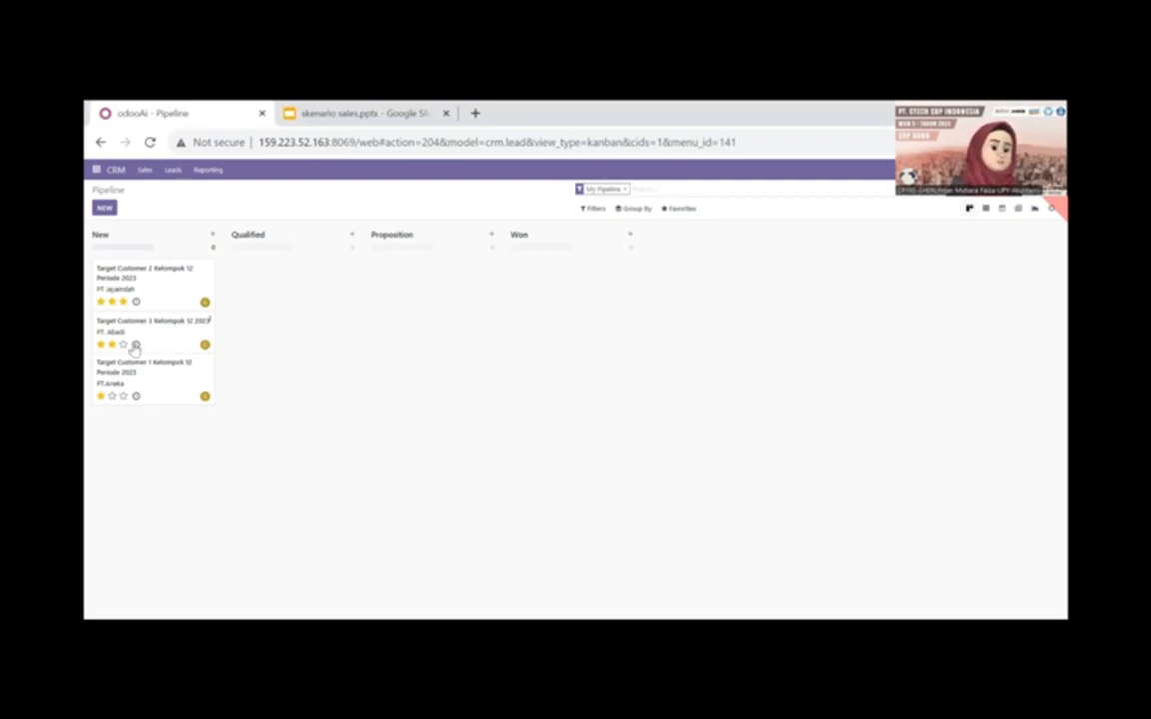
- Mark the Target Customer 1 Kelompok 12 Periode 2023 opportunity as lost with the reason Not enough stock
click(205, 361)
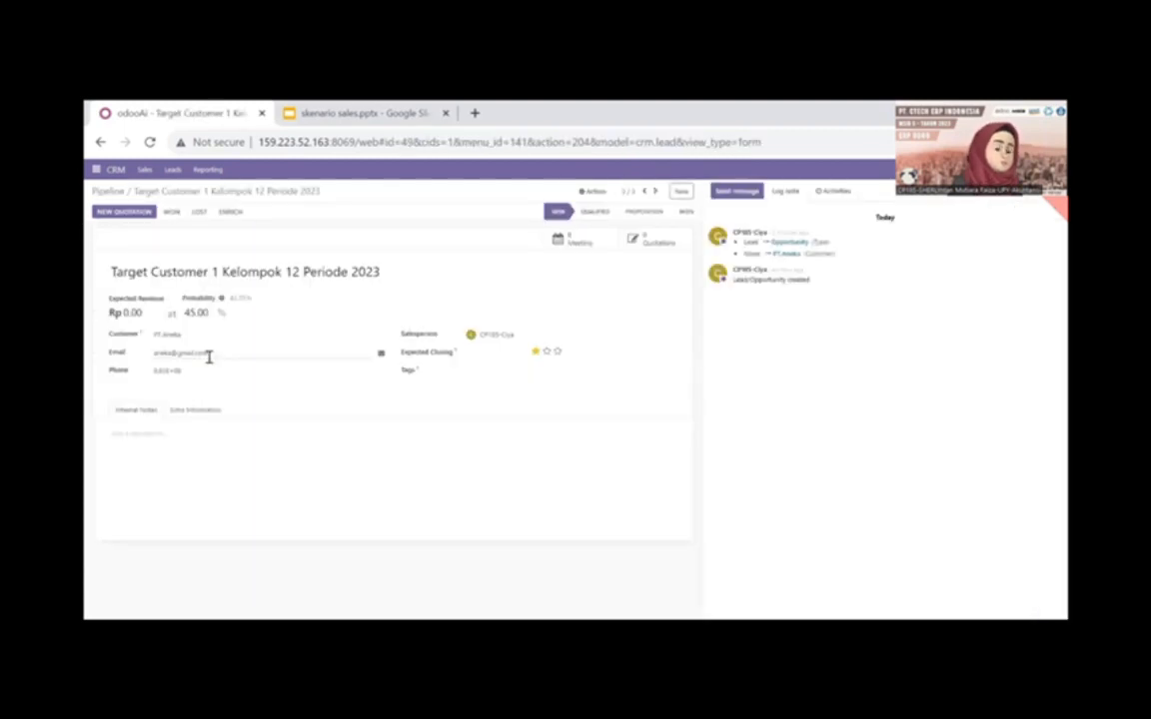
click(200, 215)
click(470, 216)
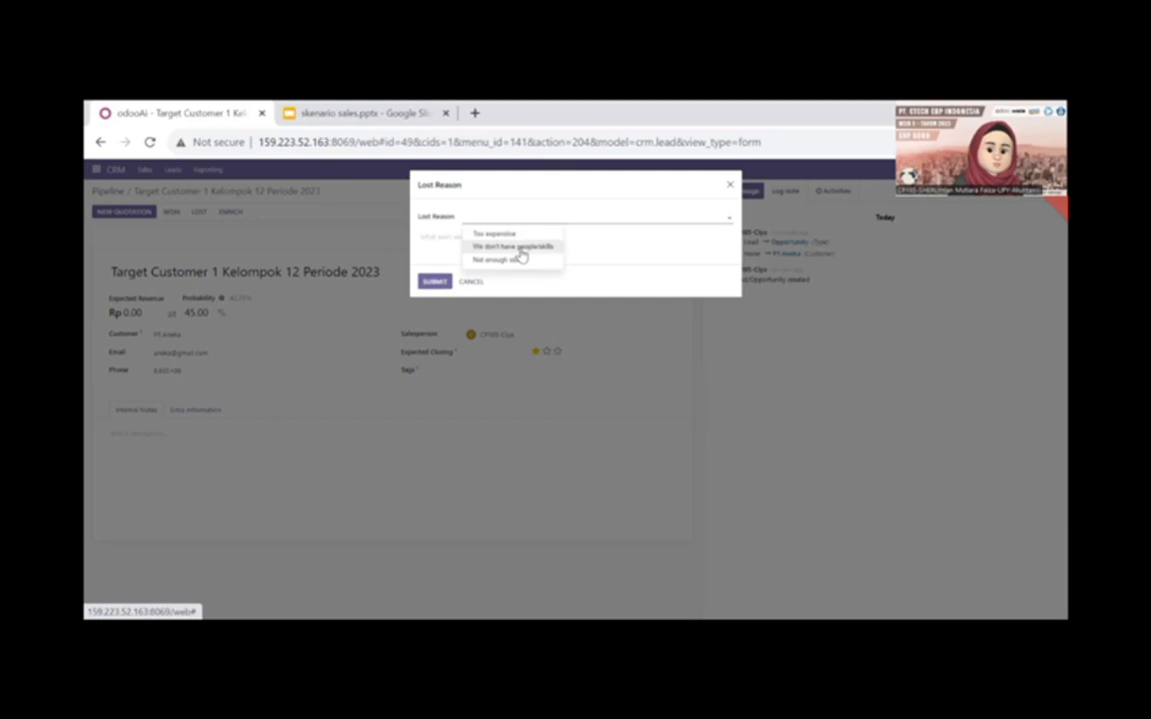
click(517, 247)
click(521, 222)
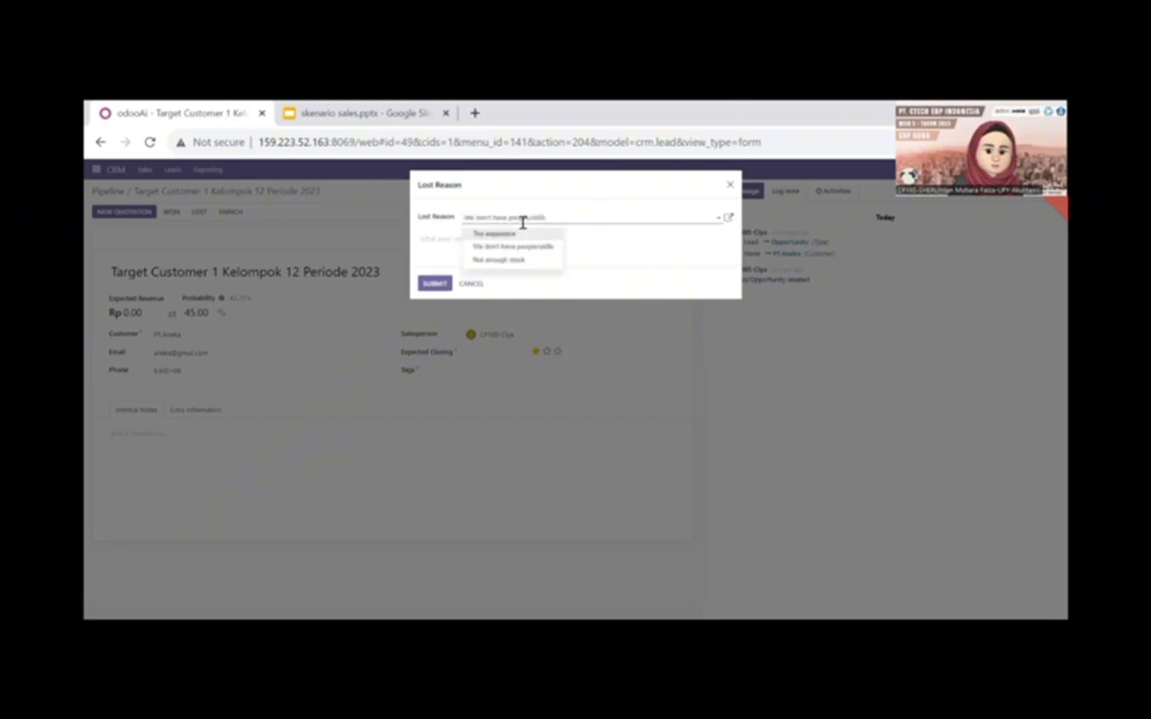
click(515, 260)
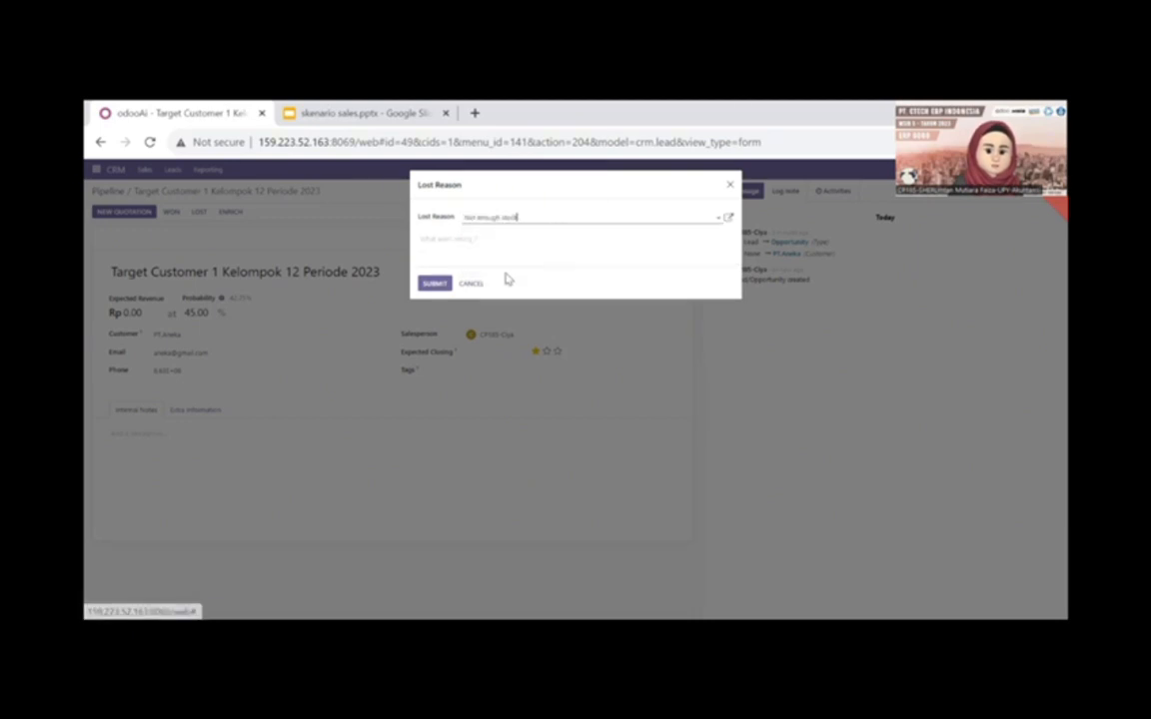
click(432, 284)
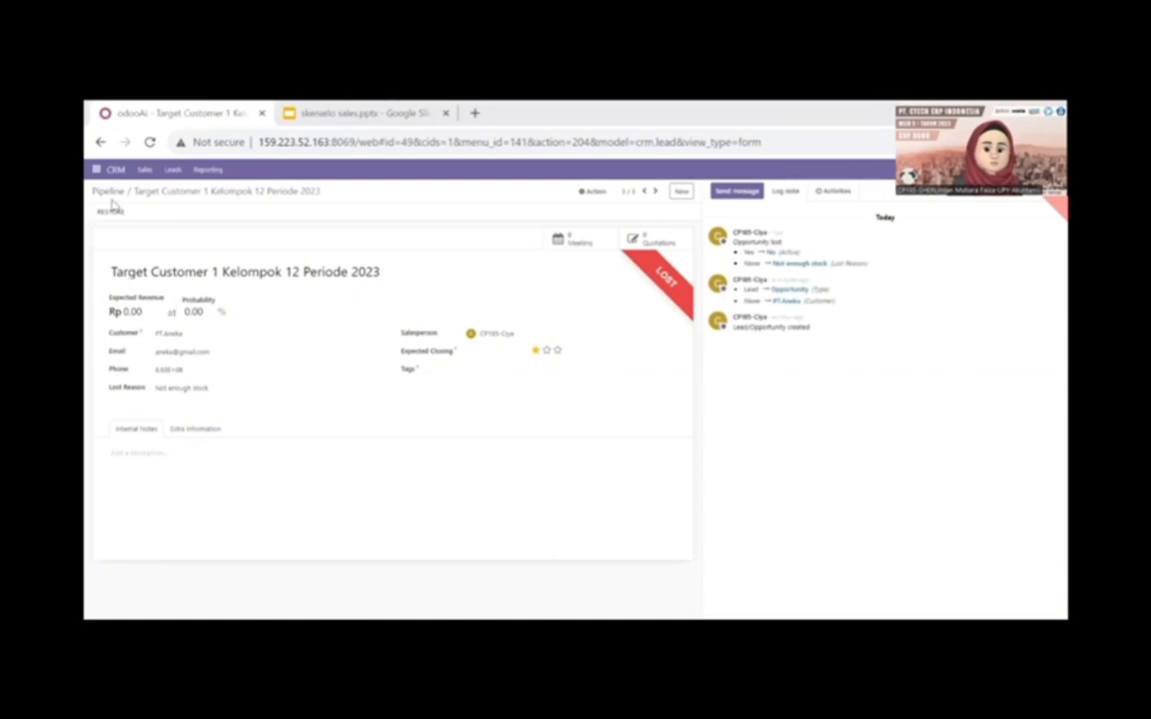
- Return to My Pipeline and move the Target Customer 2 and Target Customer 3 opportunities to the Proposition stage
click(144, 170)
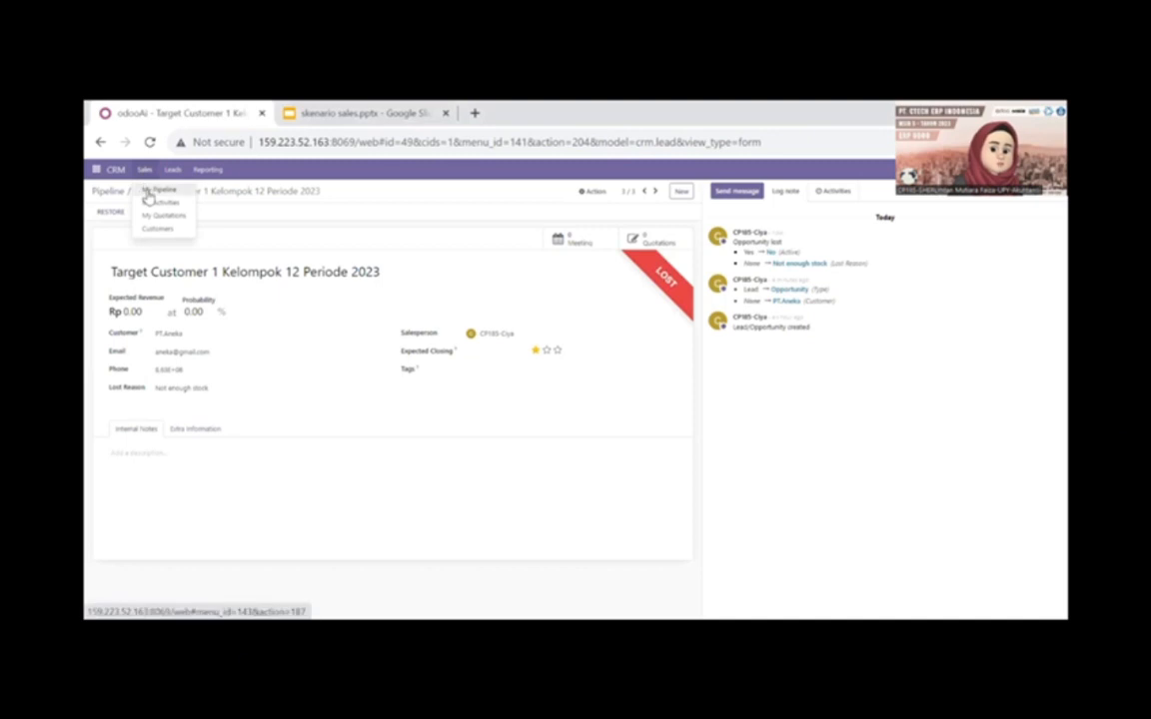
click(150, 189)
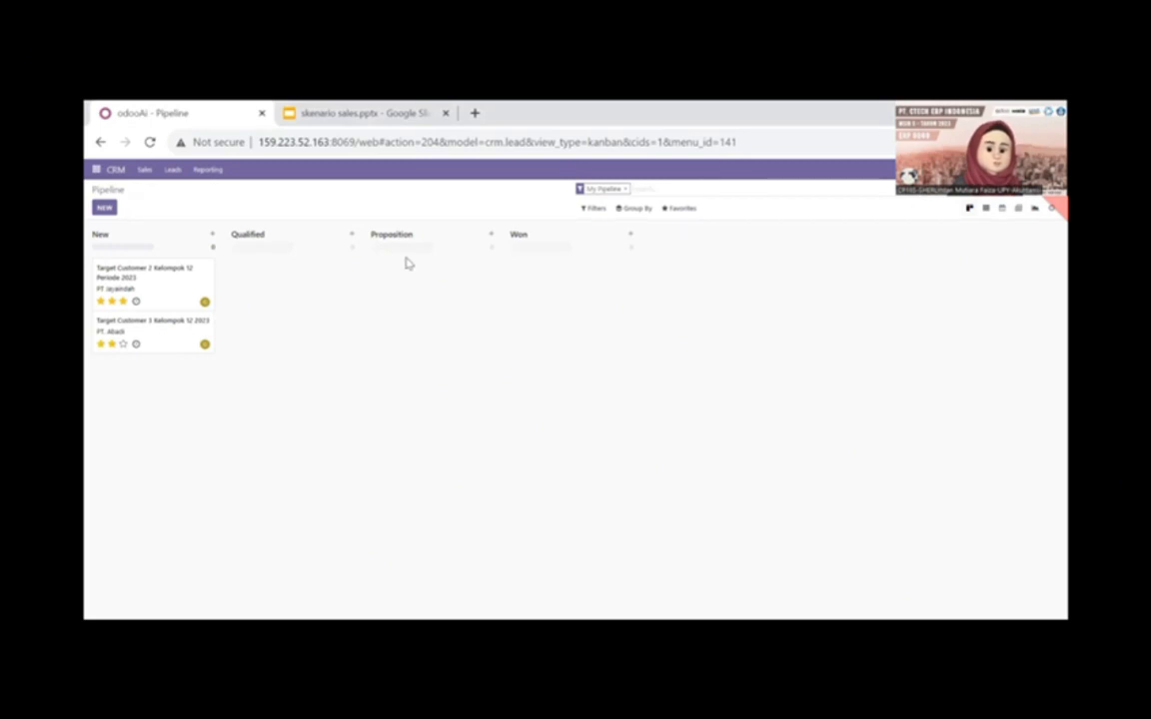
drag(130, 269, 428, 314)
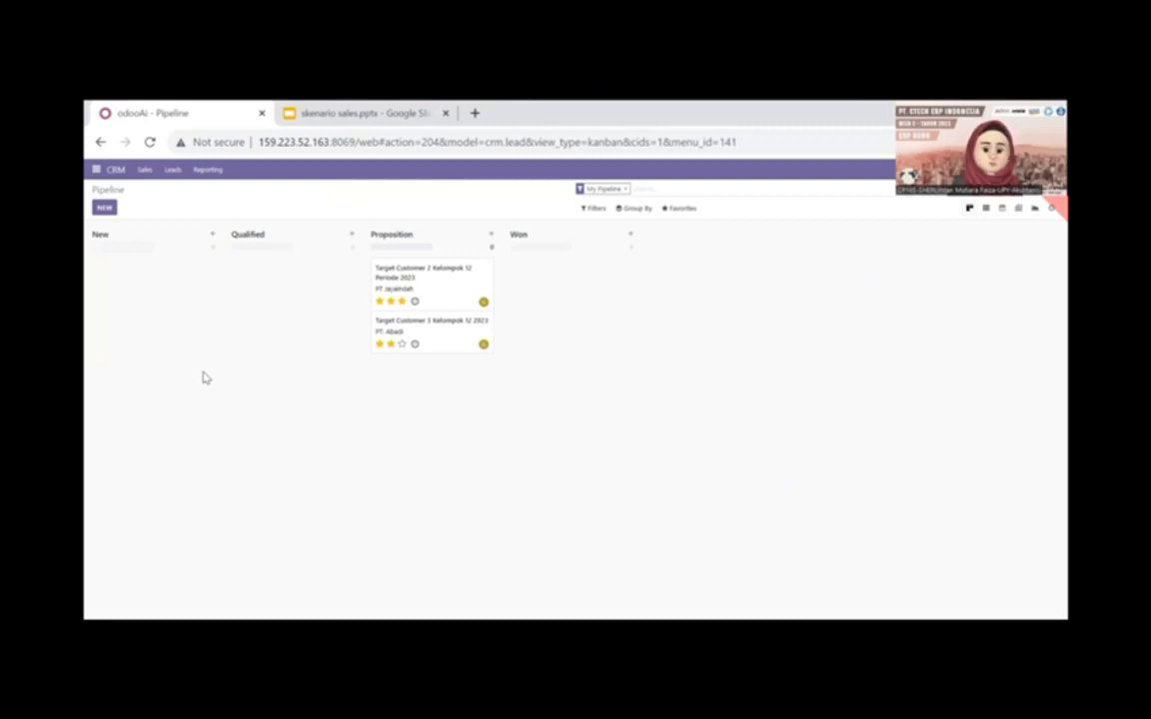
- Mark the Target Customer 2 Kelompok 12 Periode 2023 opportunity as lost with the reason Not enough stock
click(462, 265)
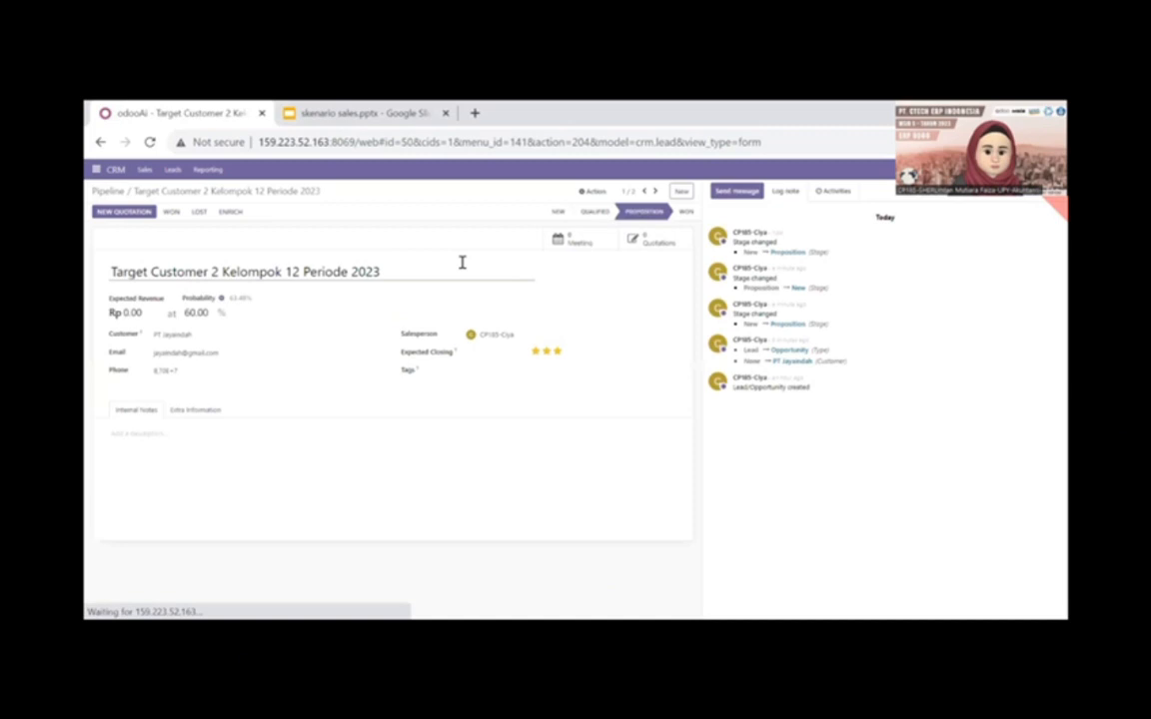
click(199, 213)
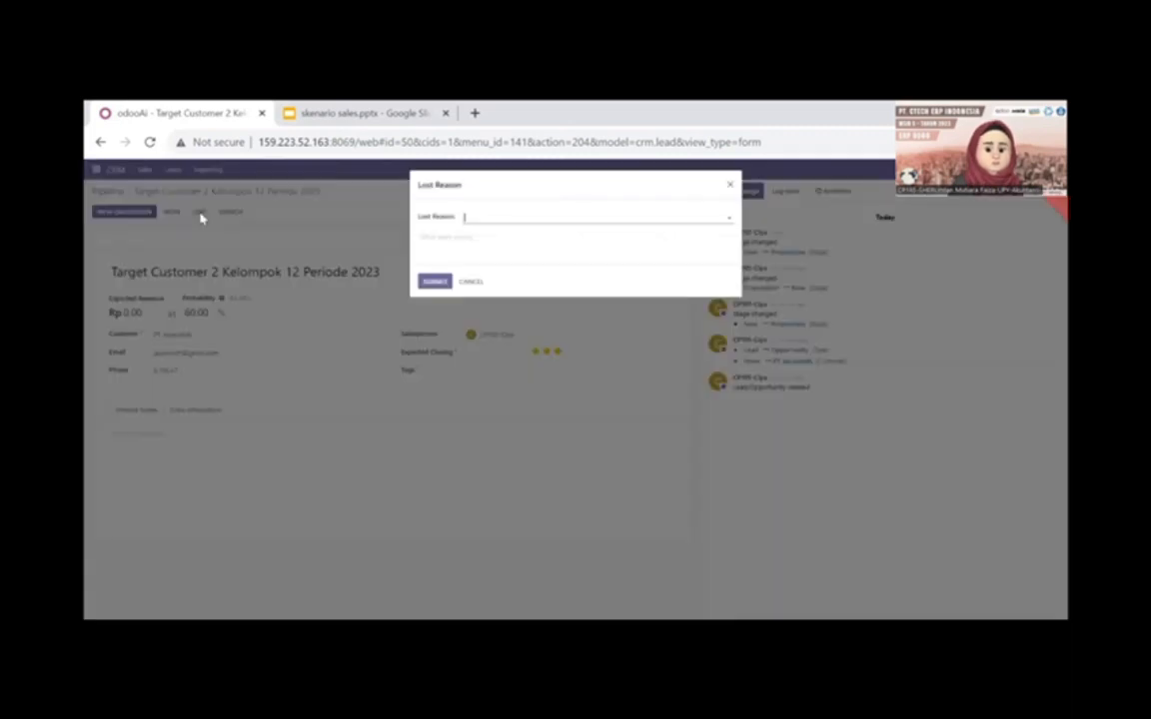
click(491, 216)
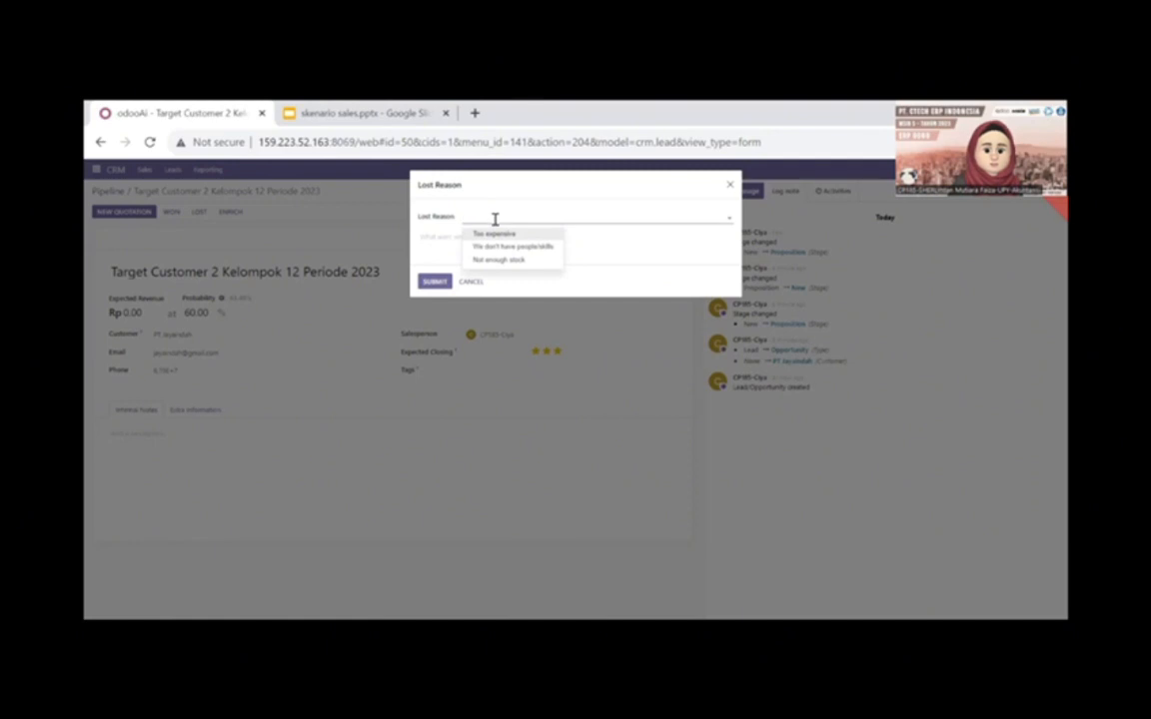
click(506, 259)
click(428, 286)
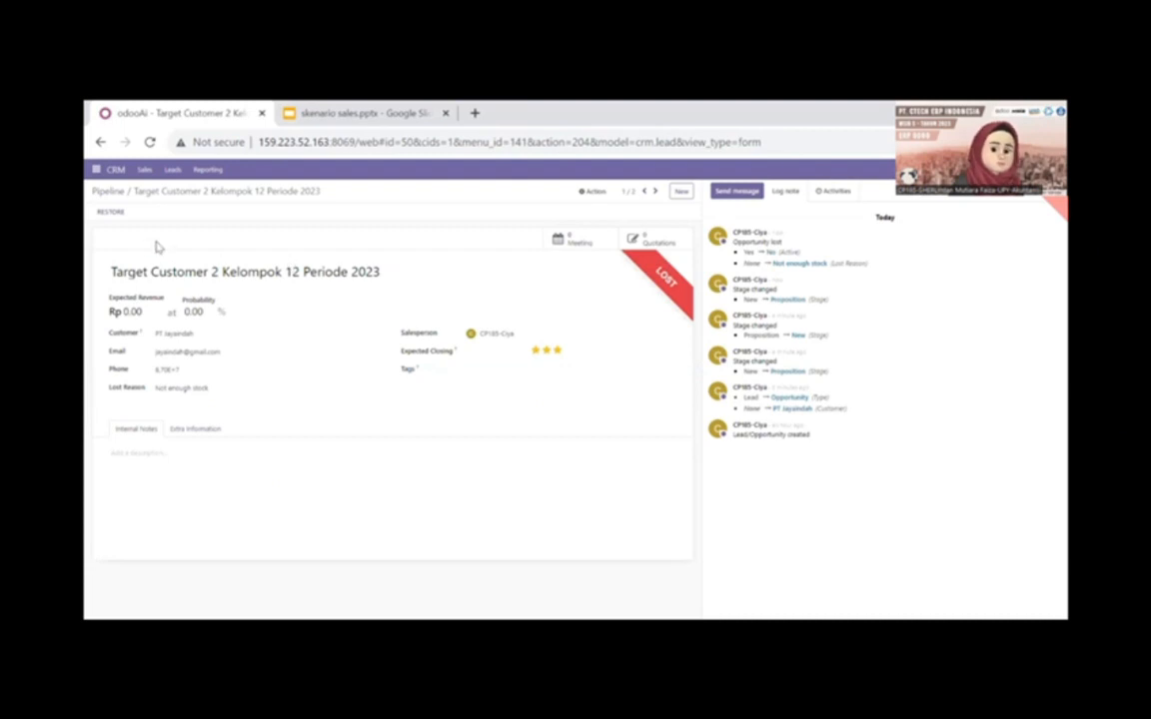
- Return to My Pipeline and move the Target Customer 3 Kelompok 12 2023 opportunity to the Won stage
click(145, 171)
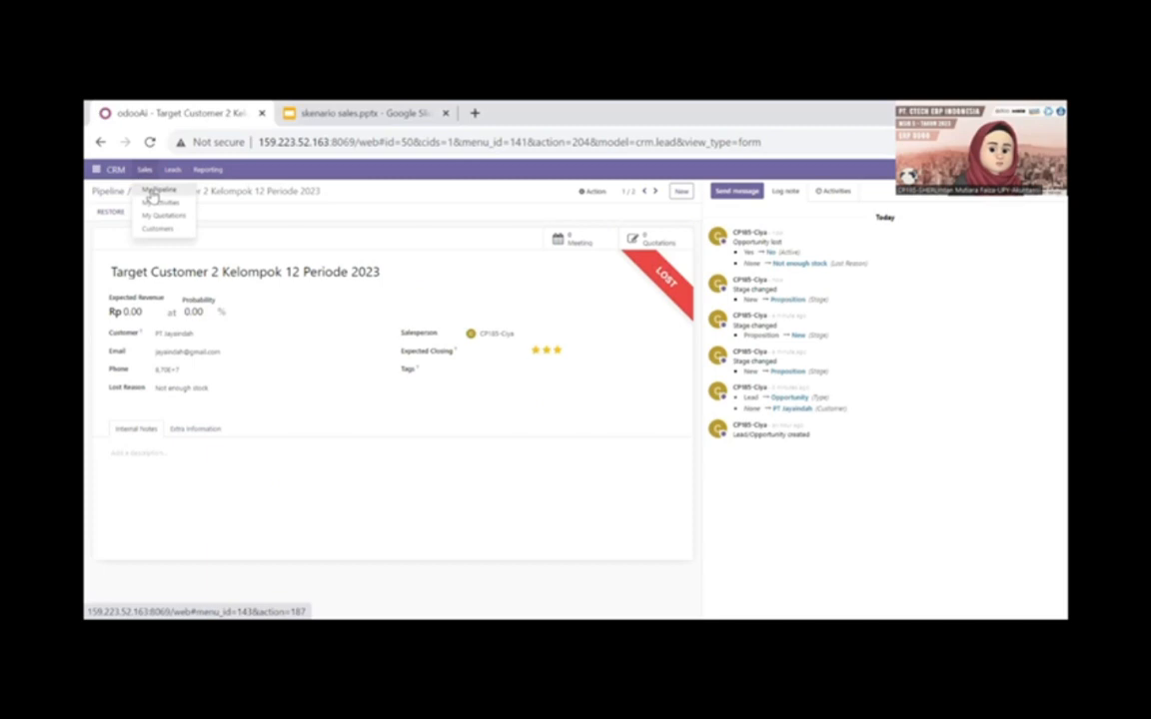
click(152, 193)
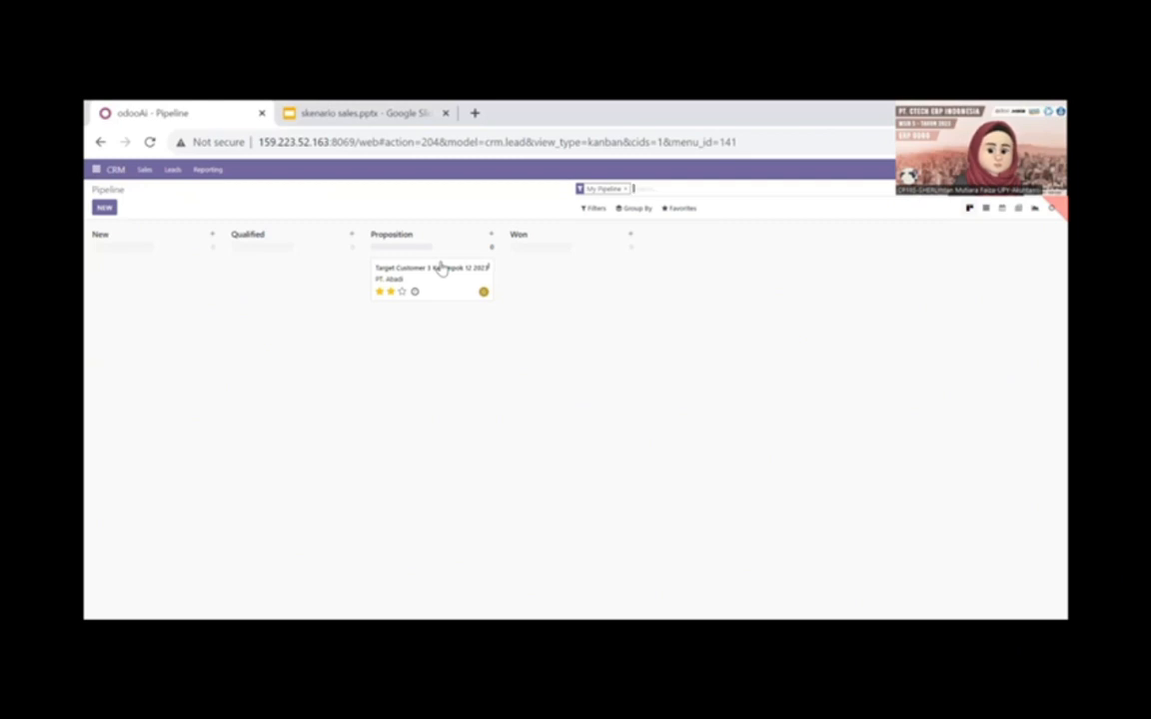
drag(462, 269, 569, 257)
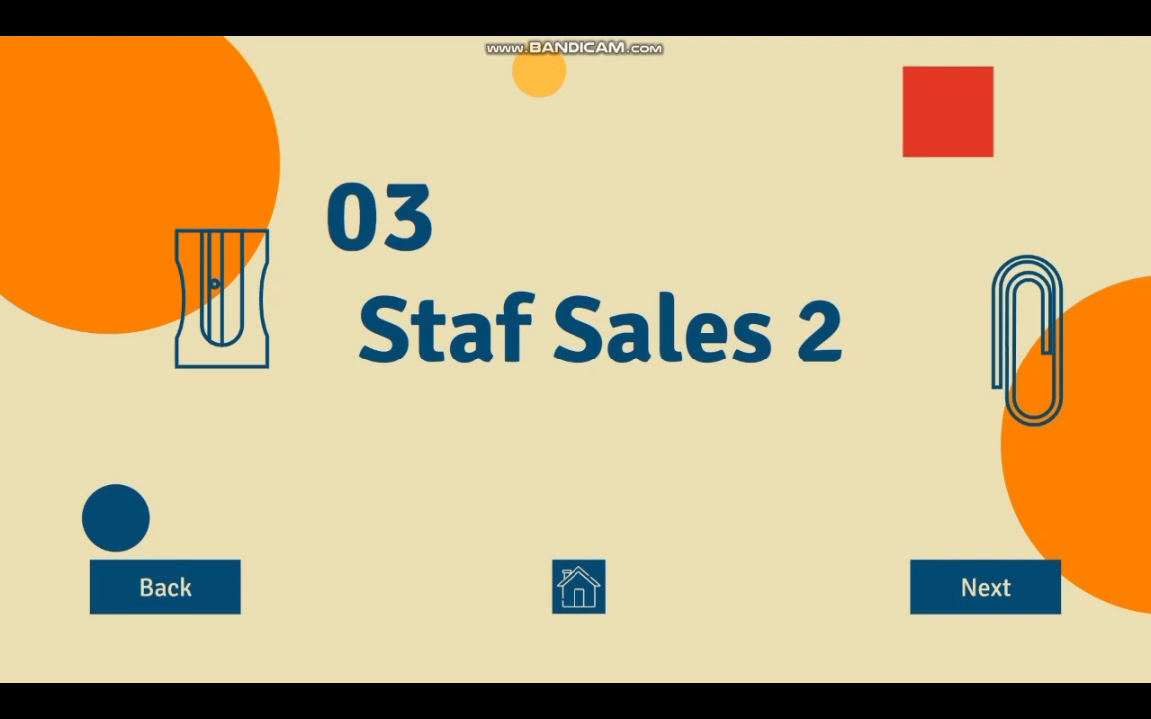
key(Right)
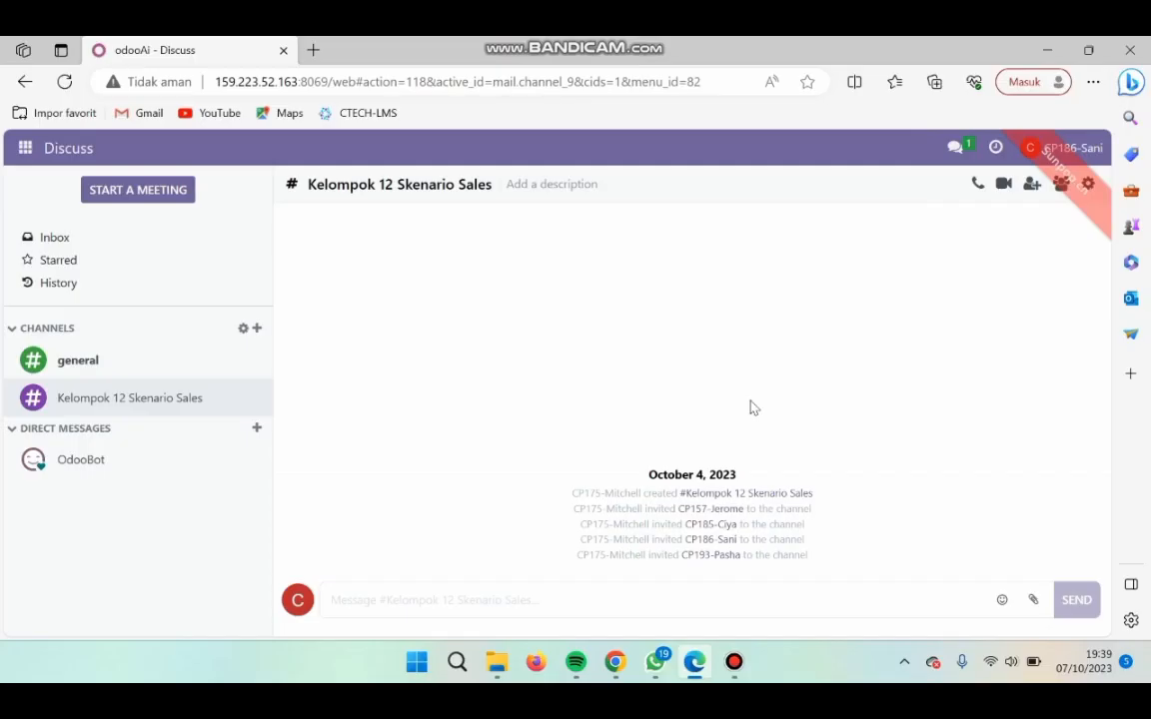
- Review the signed-in sales user's profile preferences and save them without changes
click(1076, 147)
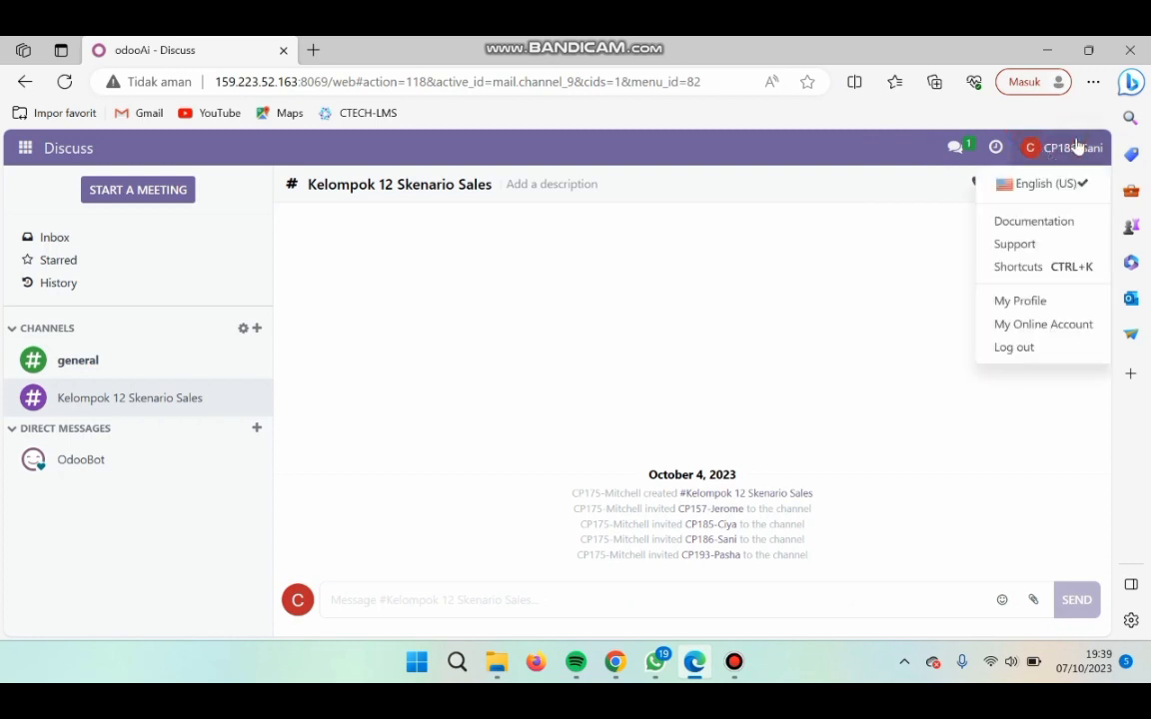
click(1055, 301)
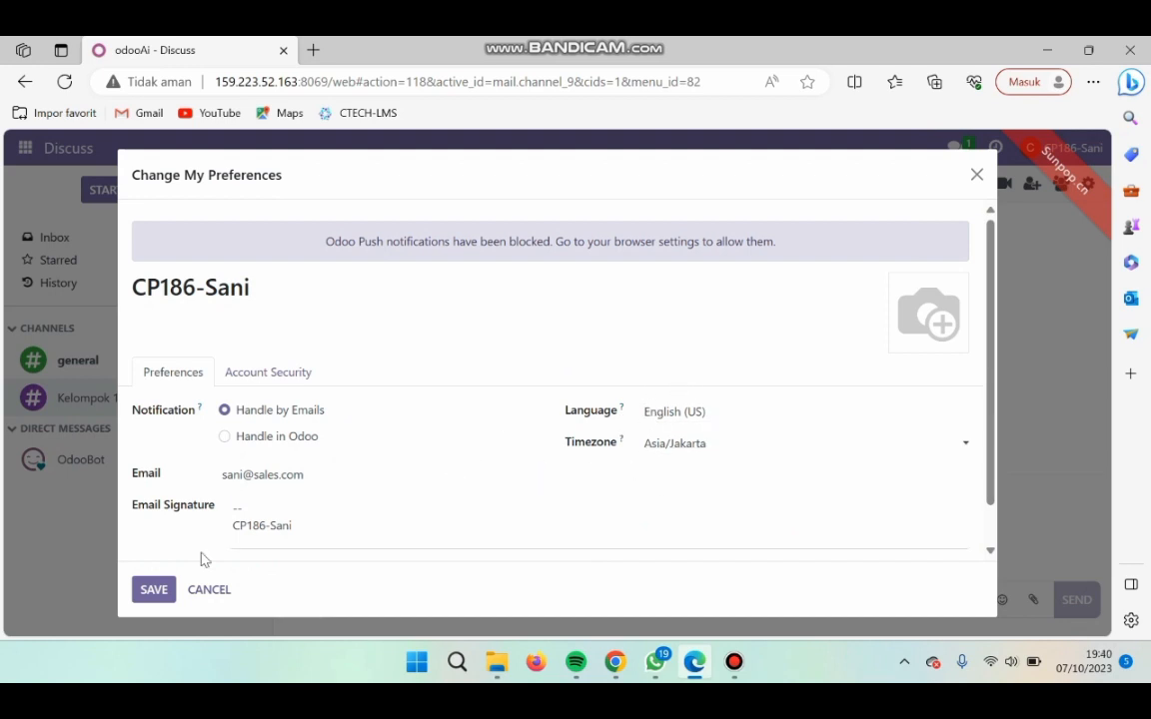
click(148, 595)
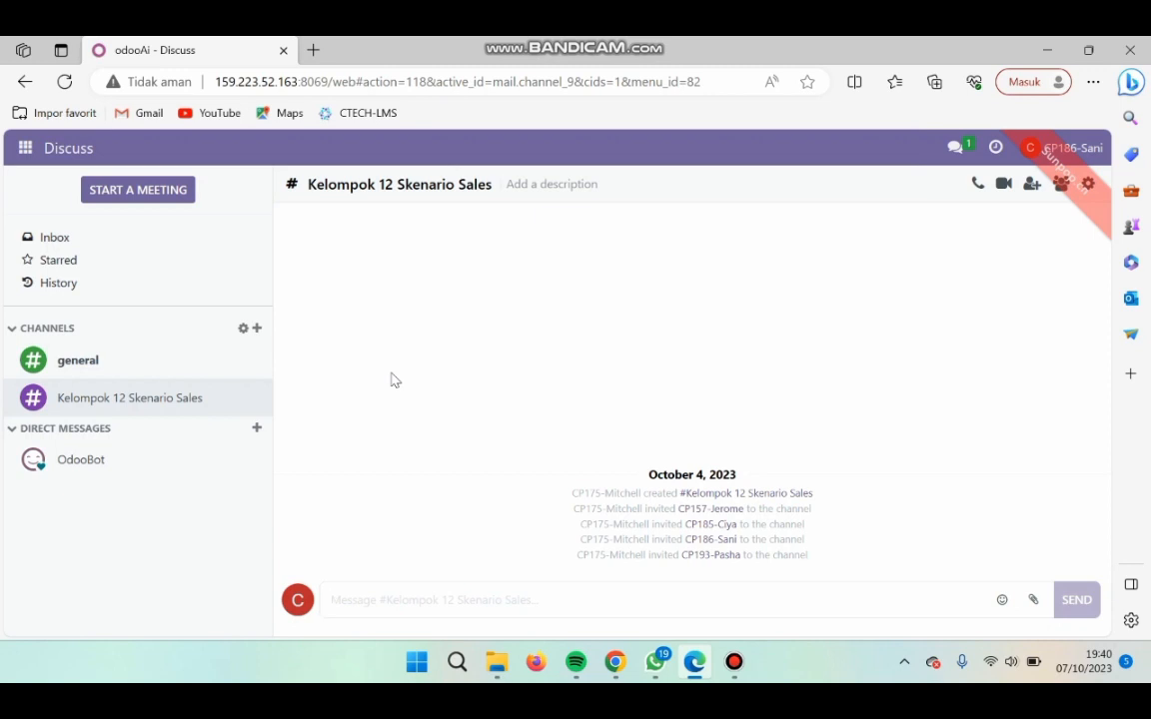
- Open the pricelist named Pricelist Hore from the Sales app's product pricelists
click(24, 146)
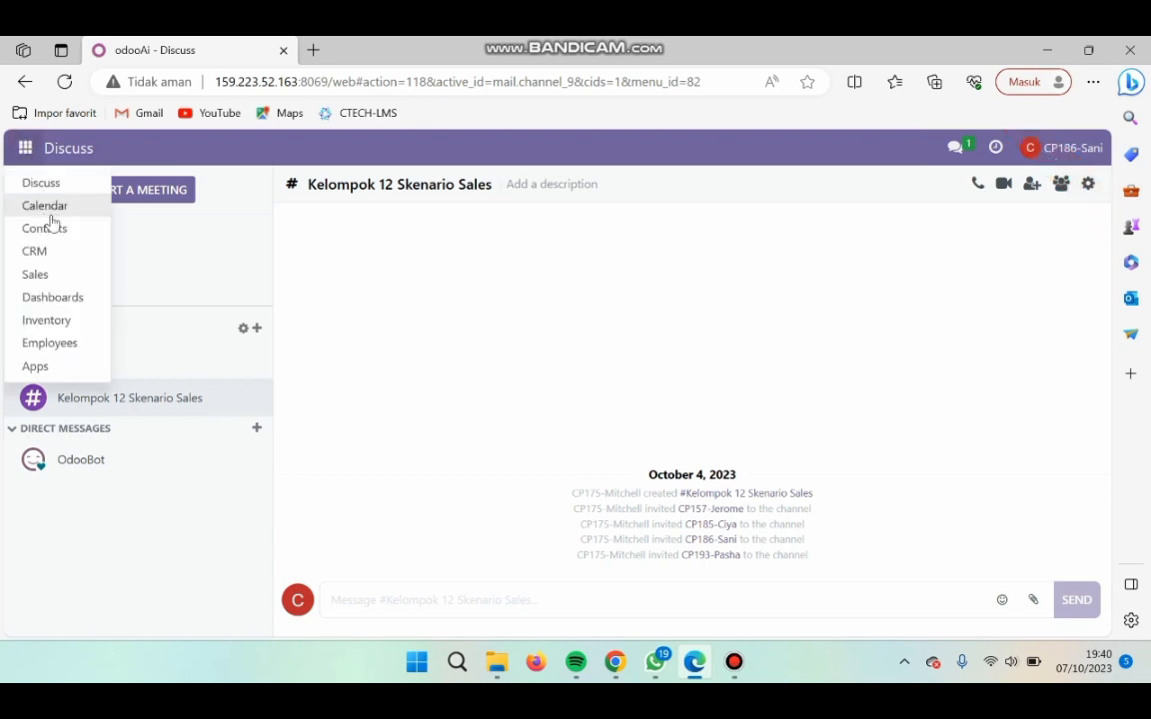
click(56, 274)
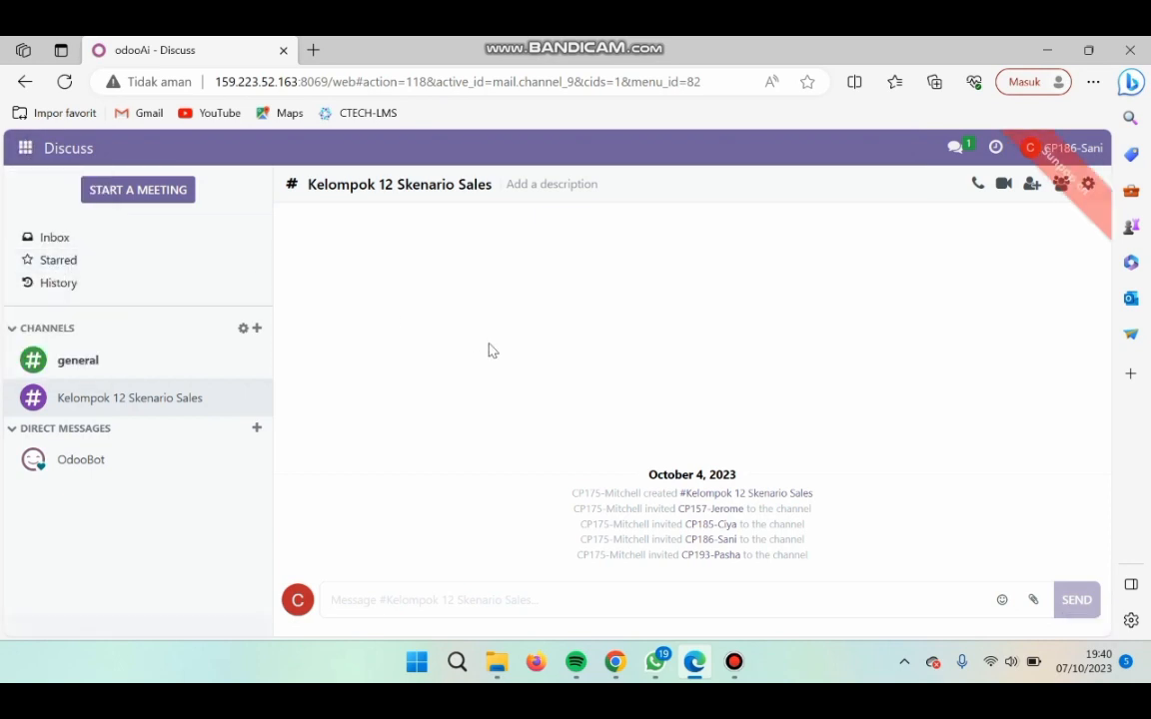
click(258, 154)
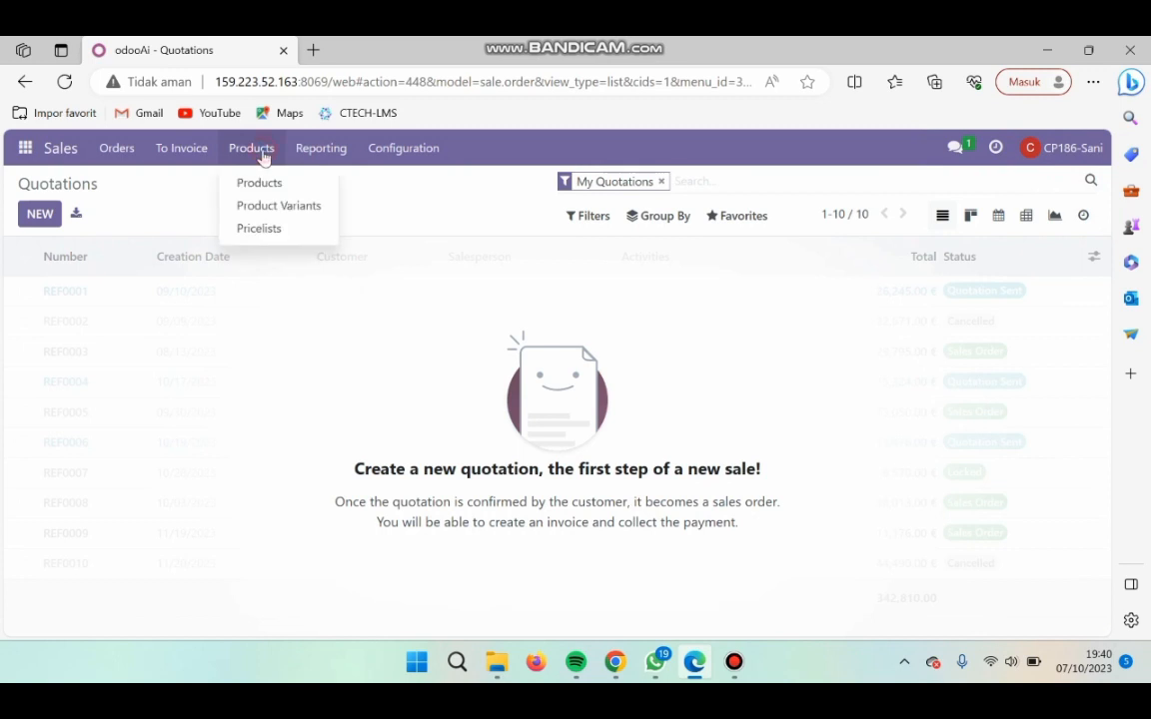
click(286, 230)
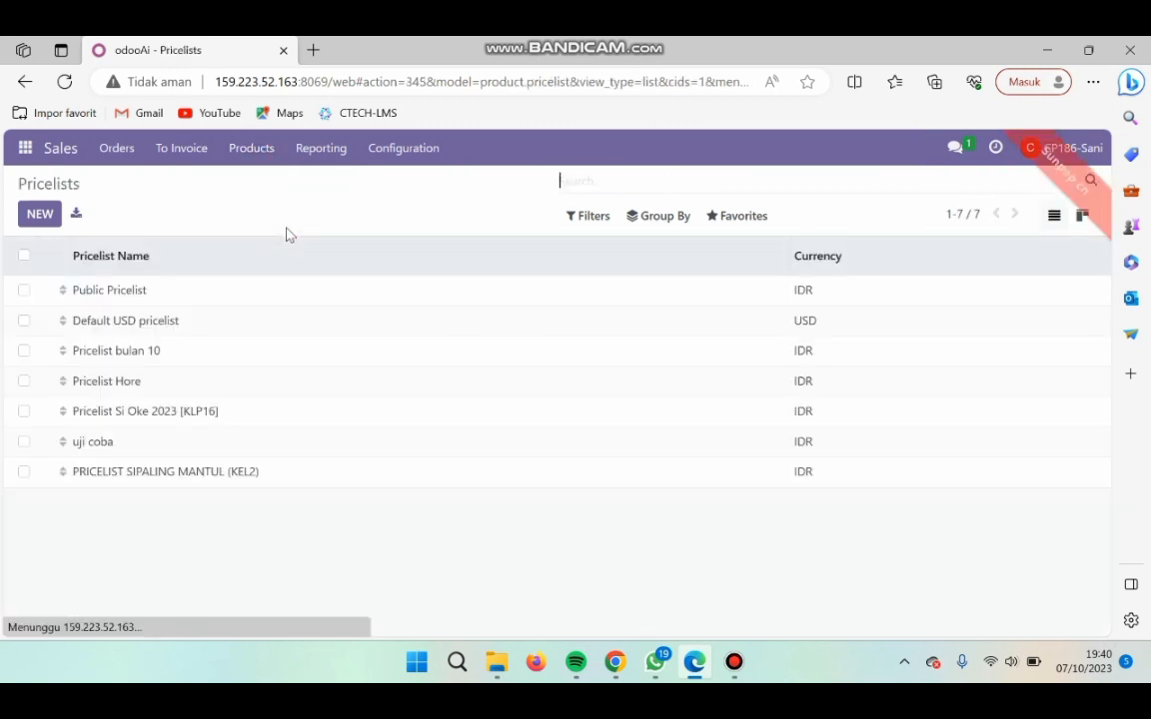
click(143, 384)
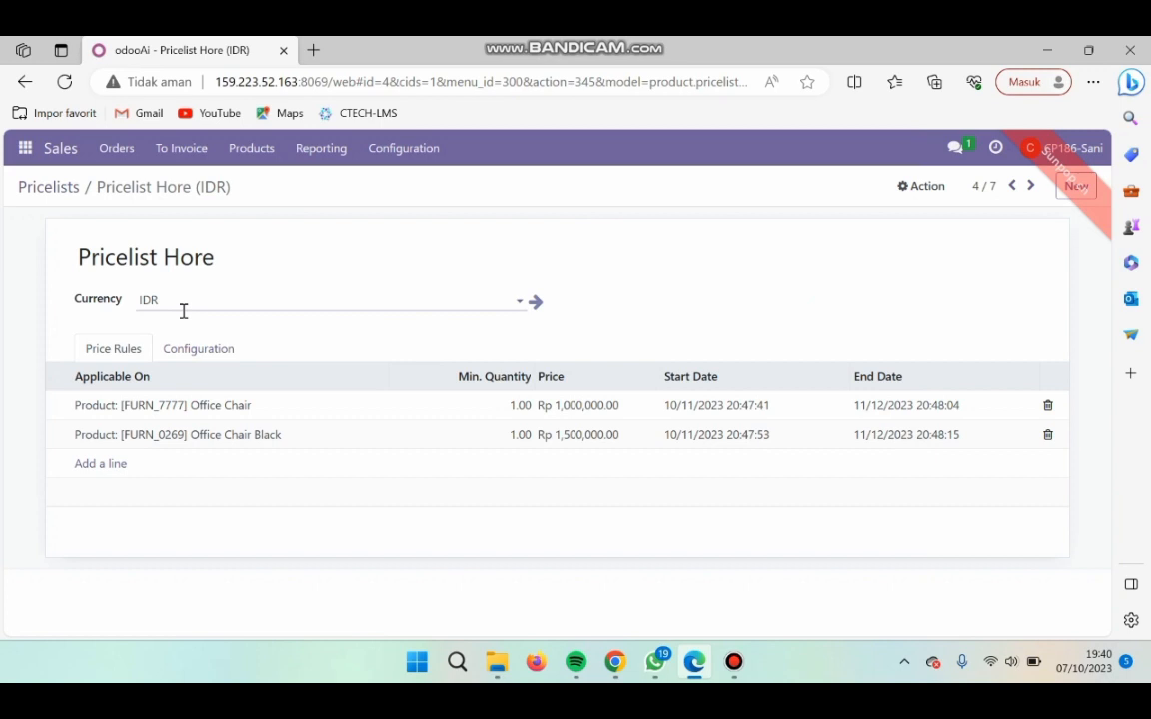
- Compare the [FURN_7777] Office Chair price rule and its validity dates with the Kelompok 12 Skenario Sales spreadsheet, and save the rule
click(230, 418)
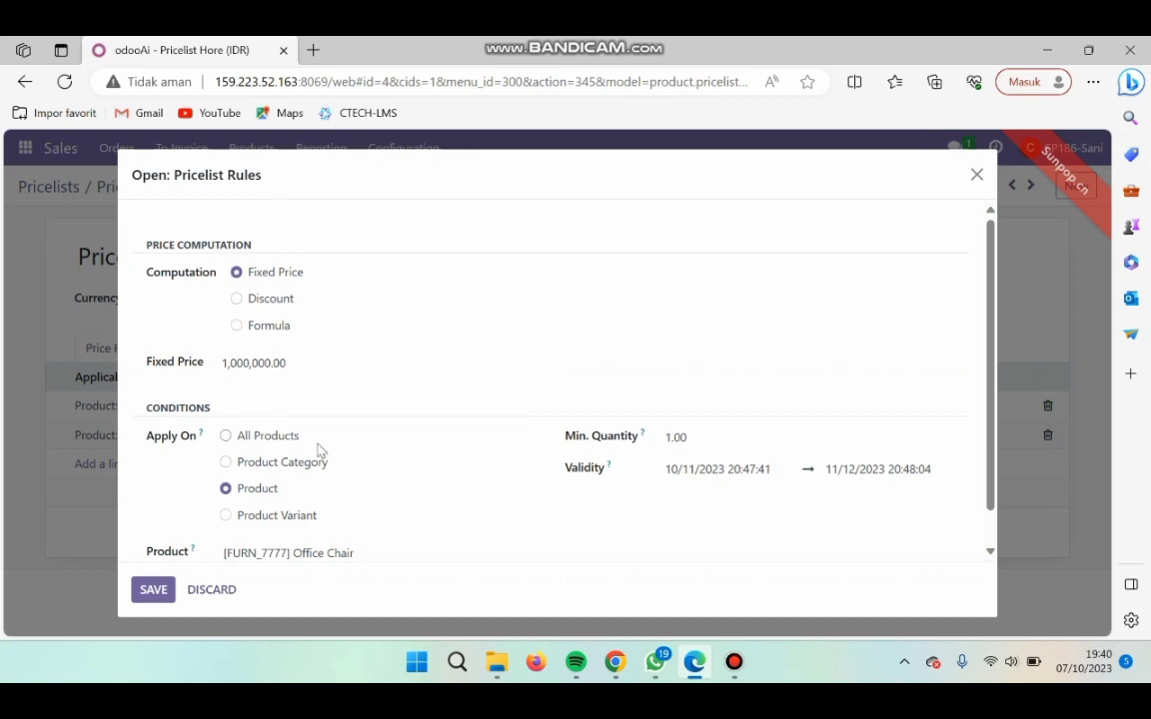
click(617, 663)
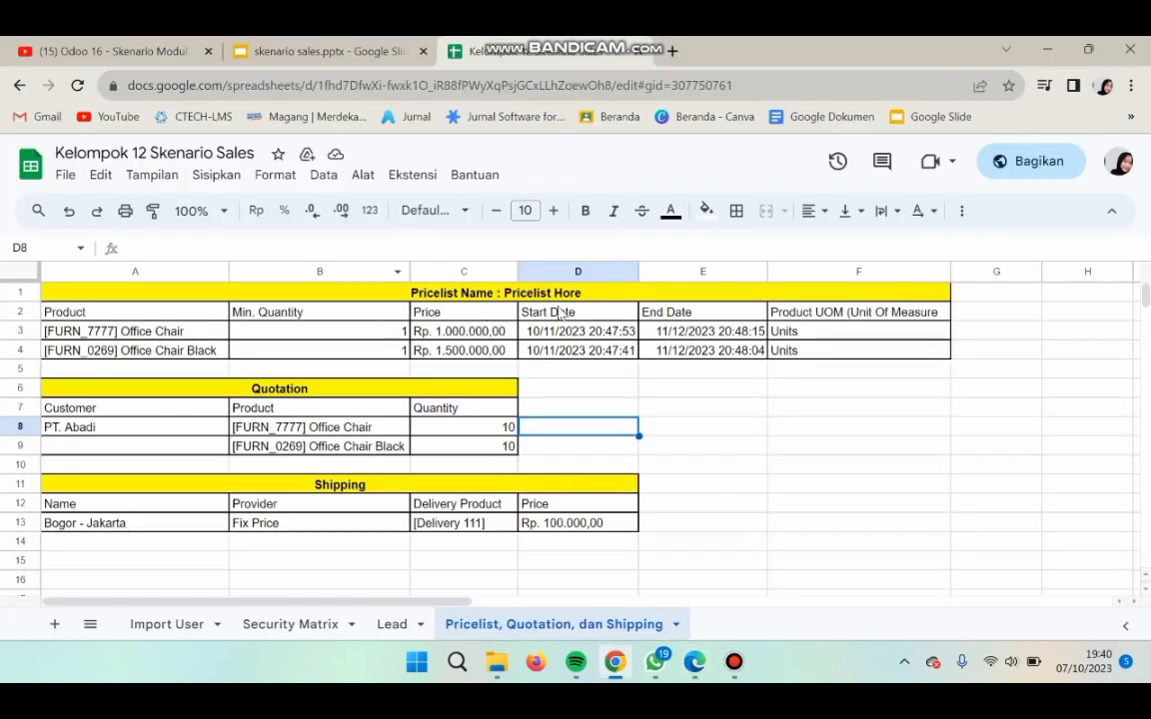
click(699, 667)
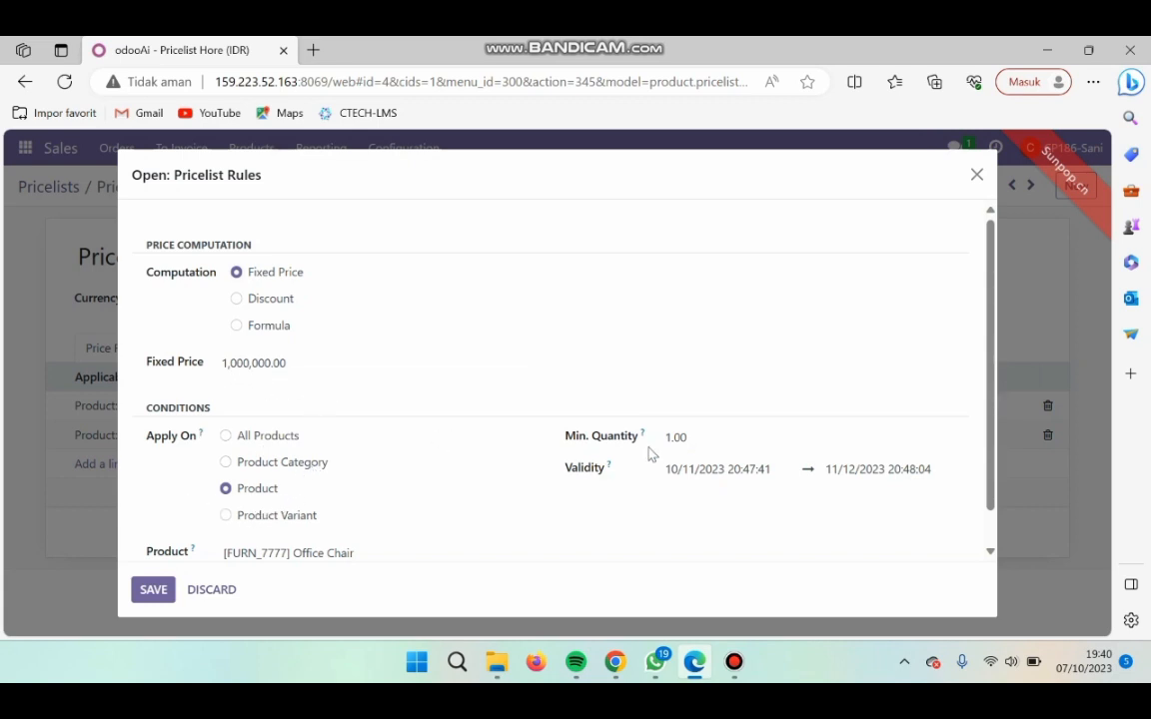
click(703, 470)
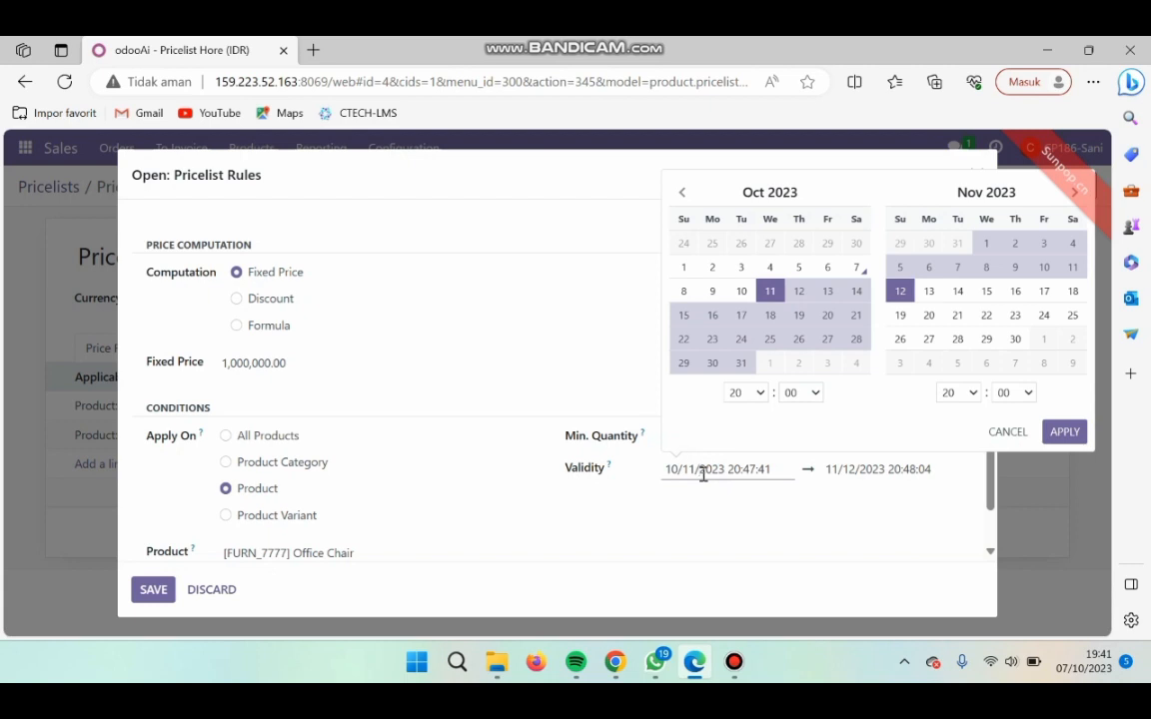
click(688, 524)
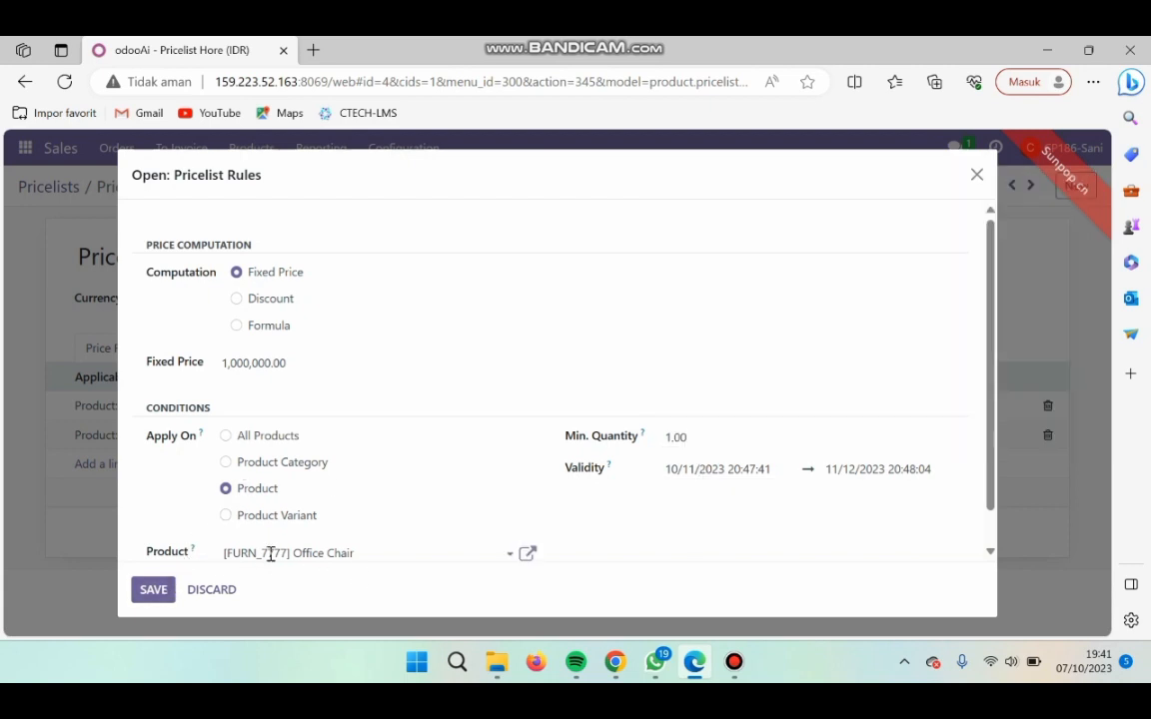
click(155, 590)
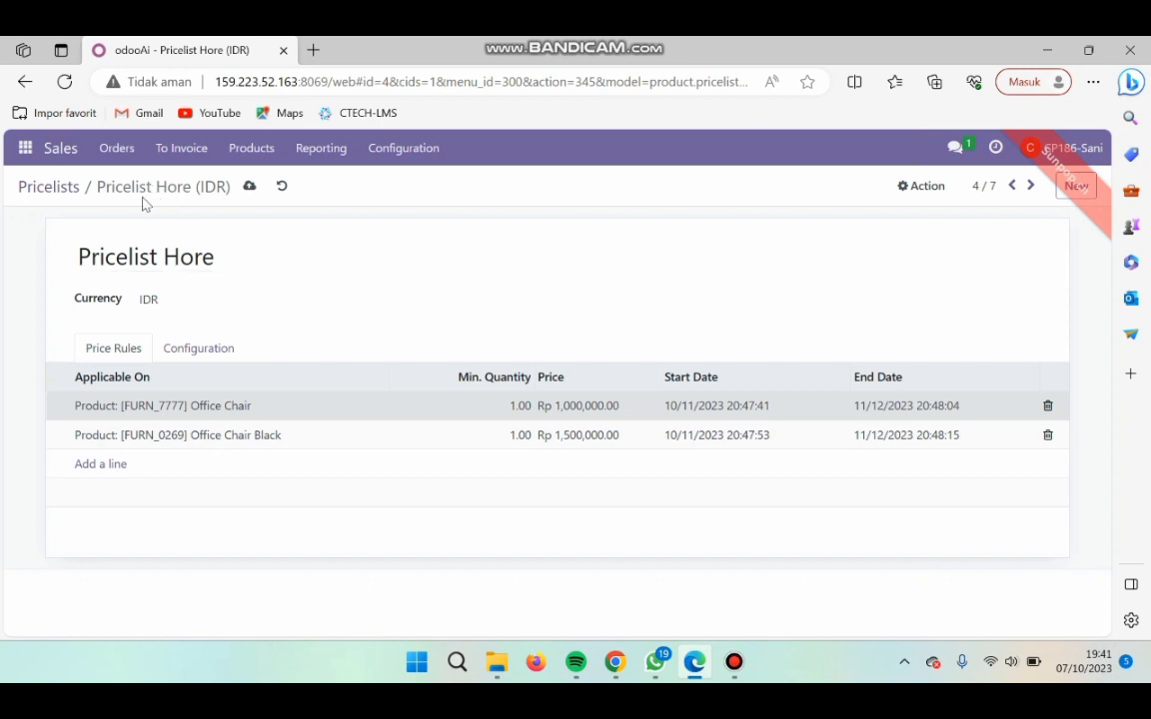
- Create a new quotation from the Sales quotations list
click(126, 155)
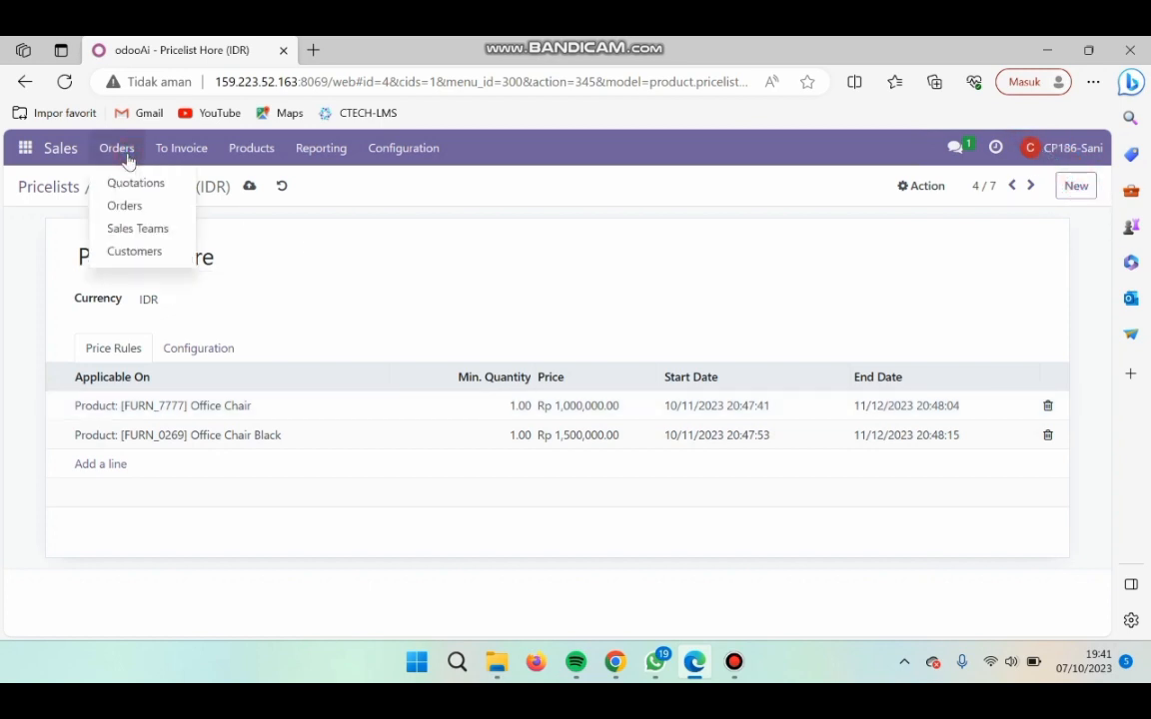
click(137, 183)
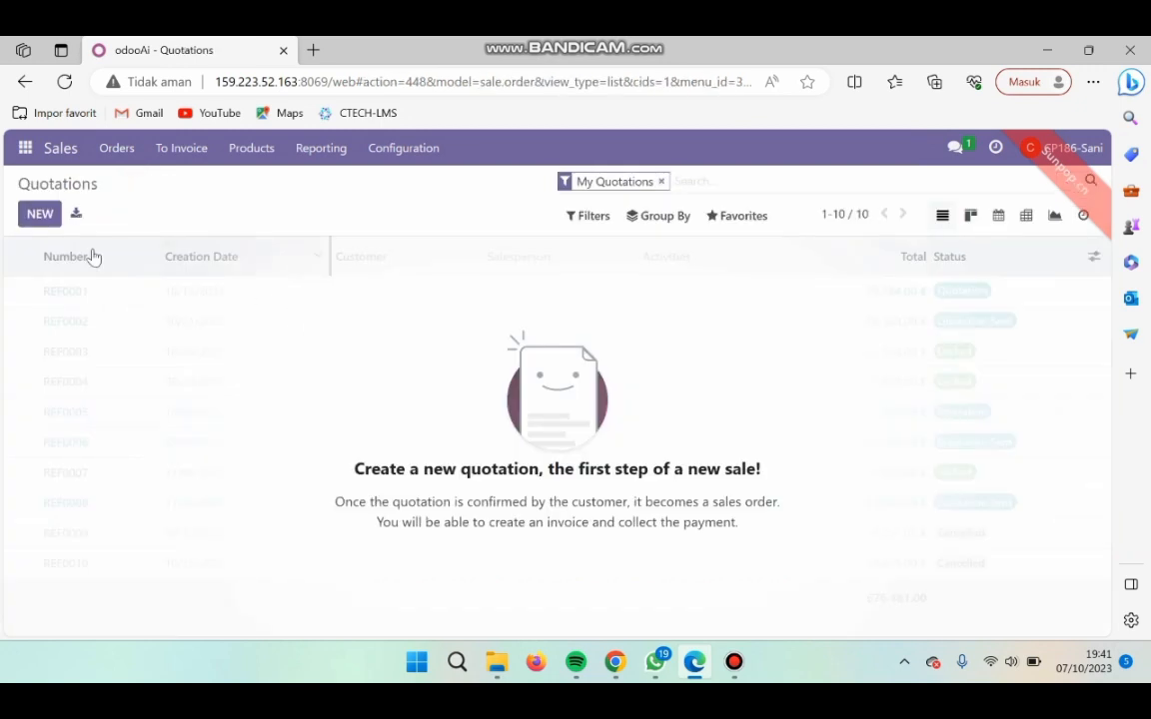
click(40, 216)
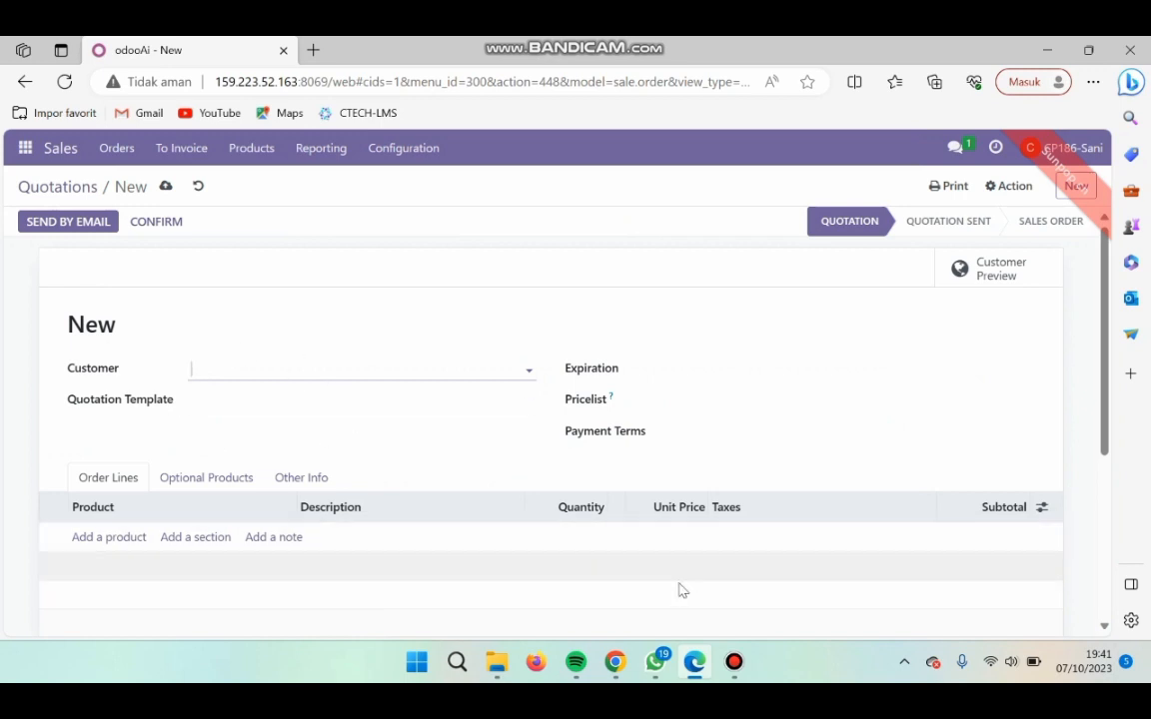
- Look up the quotation data in the Kelompok 12 Skenario Sales spreadsheet and set the quotation's customer to PT. Abadi
click(615, 662)
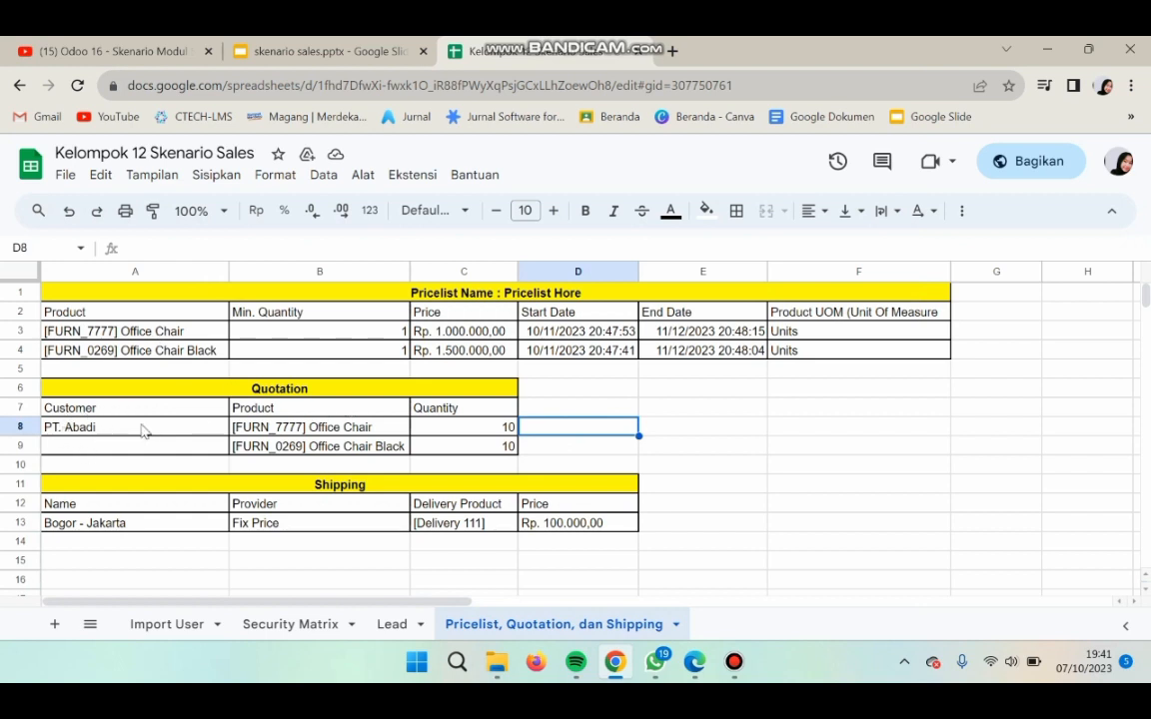
click(695, 662)
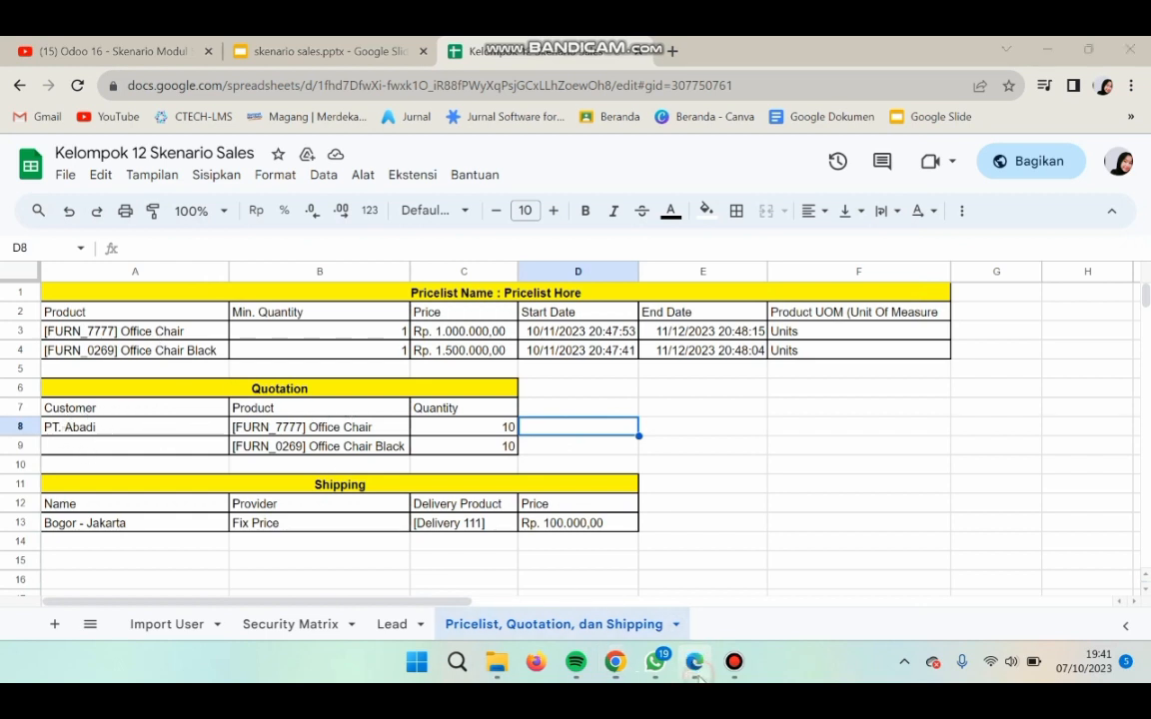
key(Caps_Lock)
text(PT.)
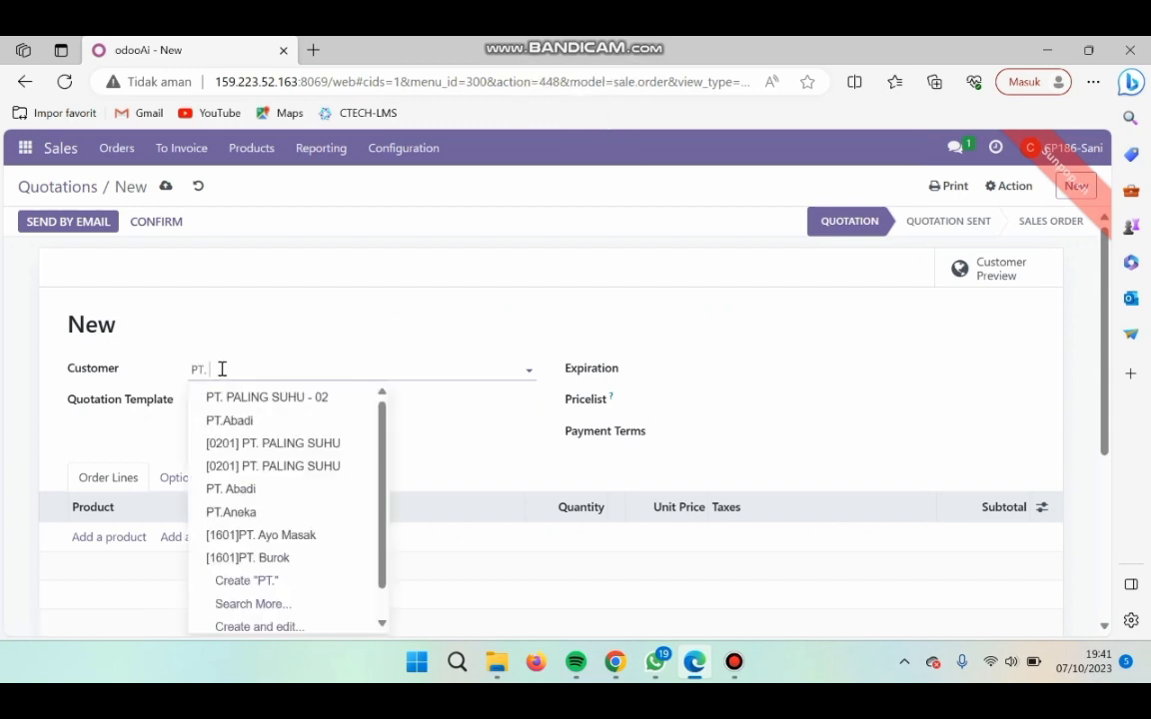
key(Caps_Lock)
key(Caps_Lock)
text(A)
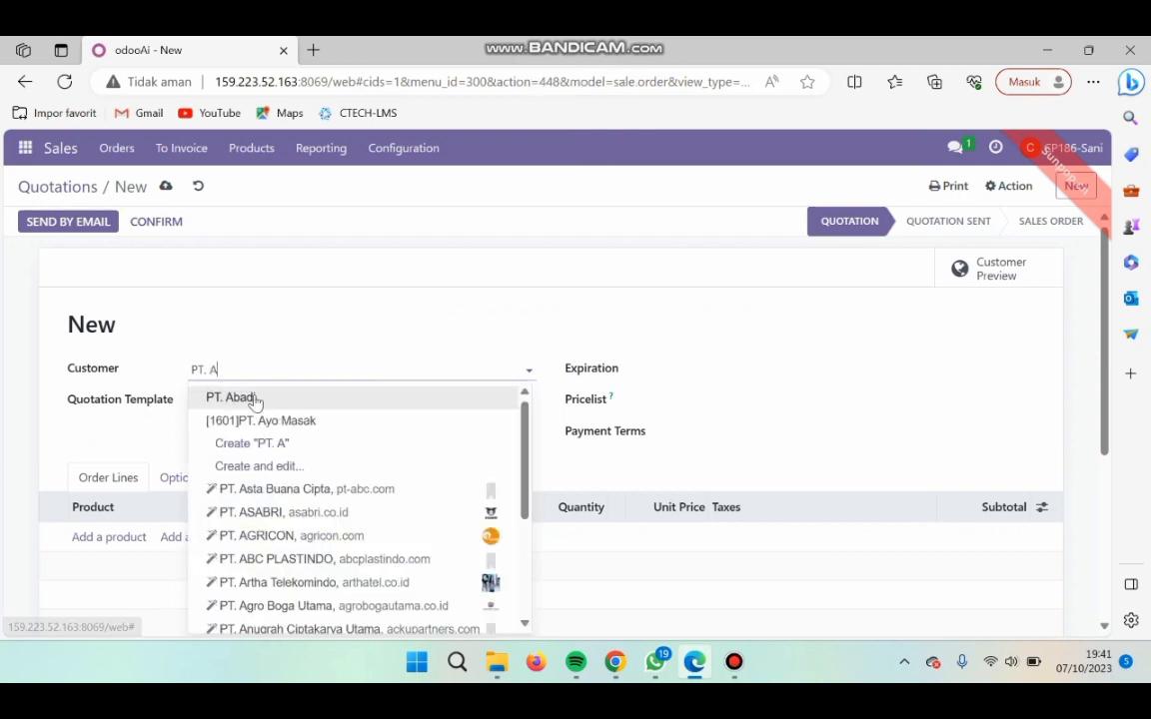
key(Caps_Lock)
click(252, 398)
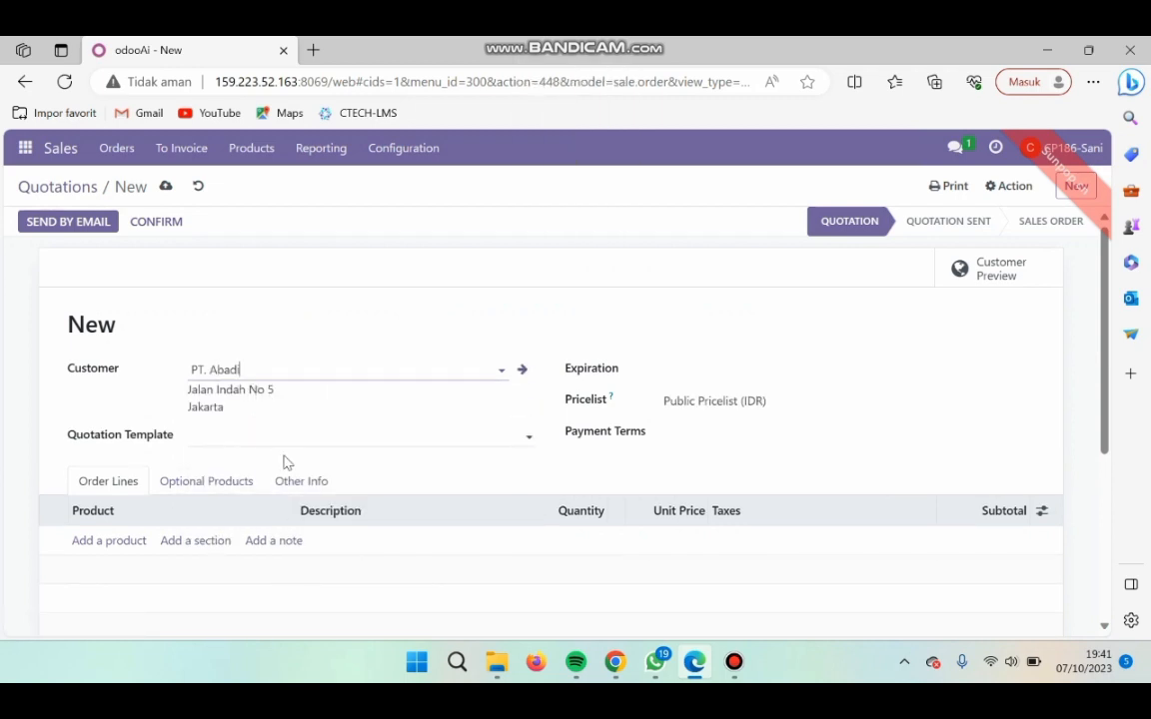
- Set the quotation's expiration to 10/07/2023 and its pricelist to Pricelist Hore (IDR)
click(665, 371)
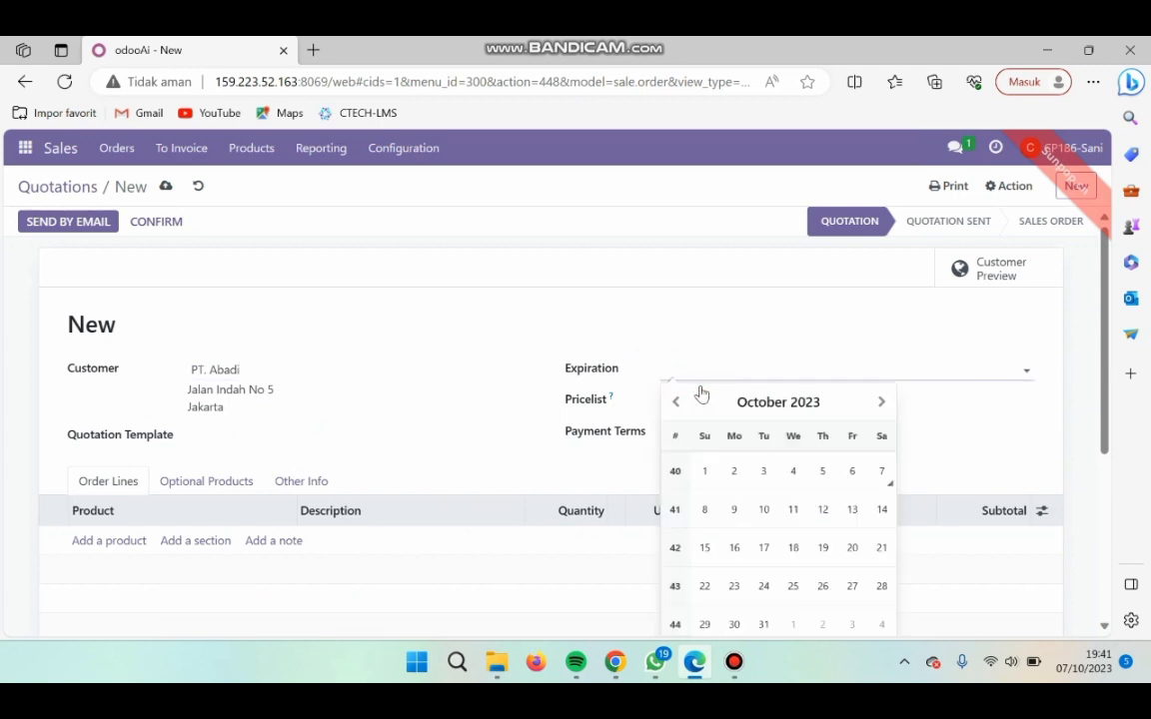
click(882, 472)
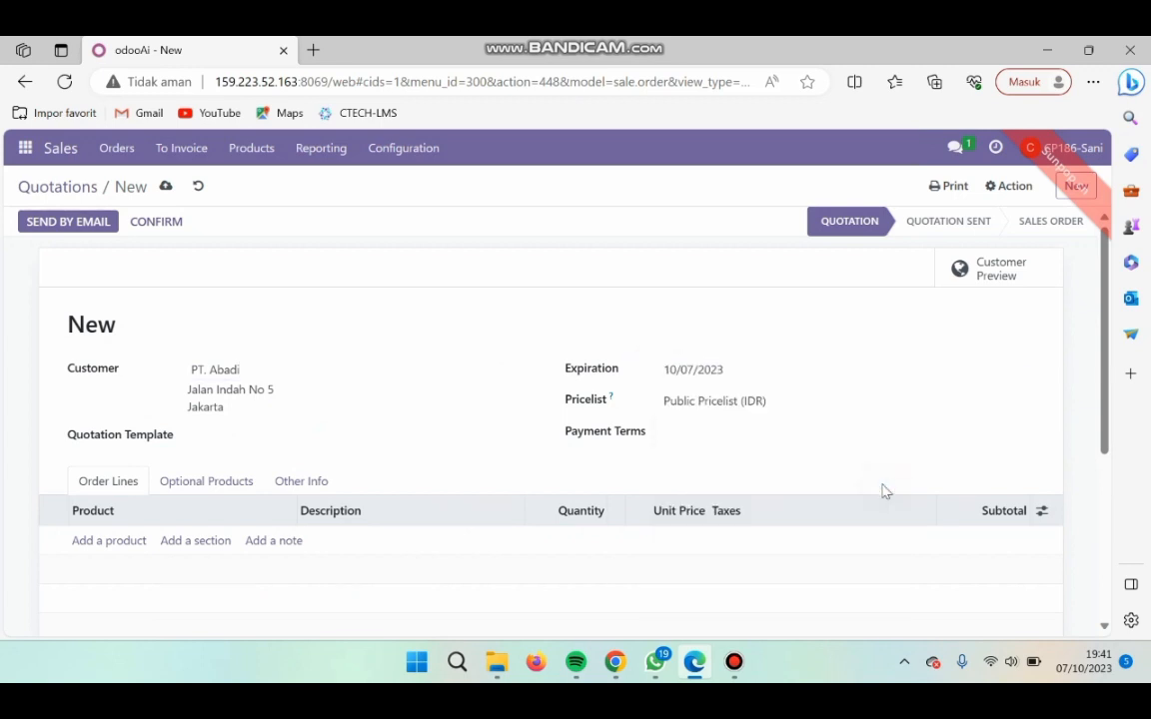
click(787, 404)
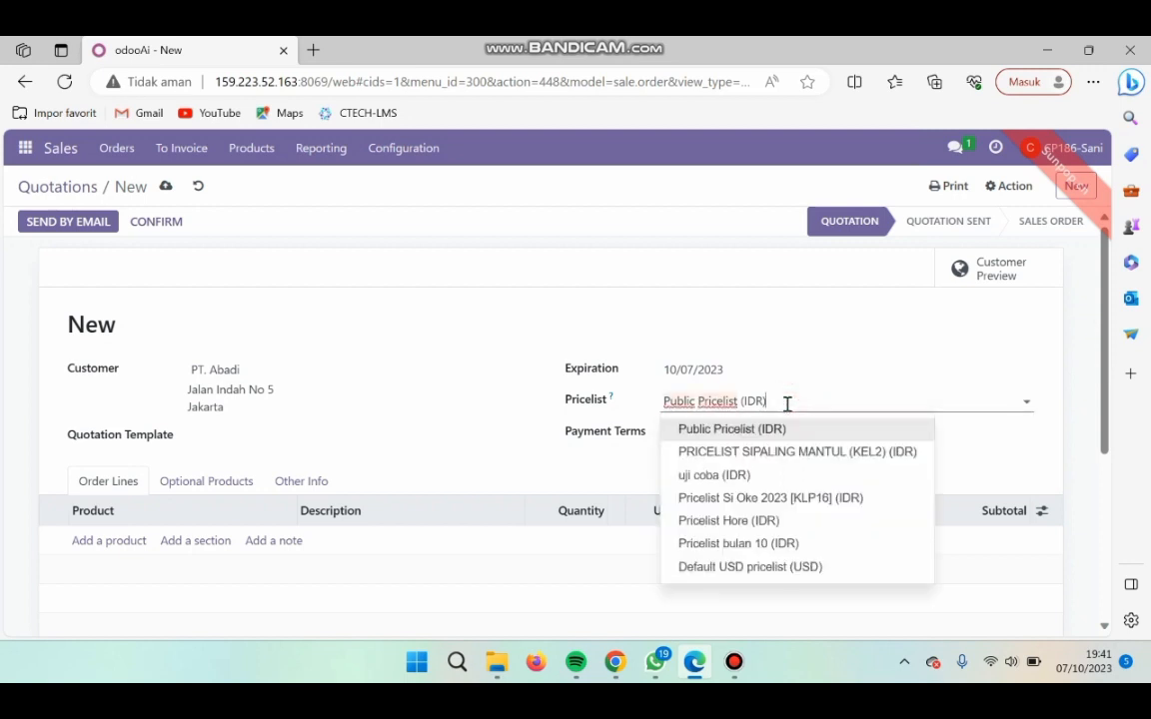
click(708, 521)
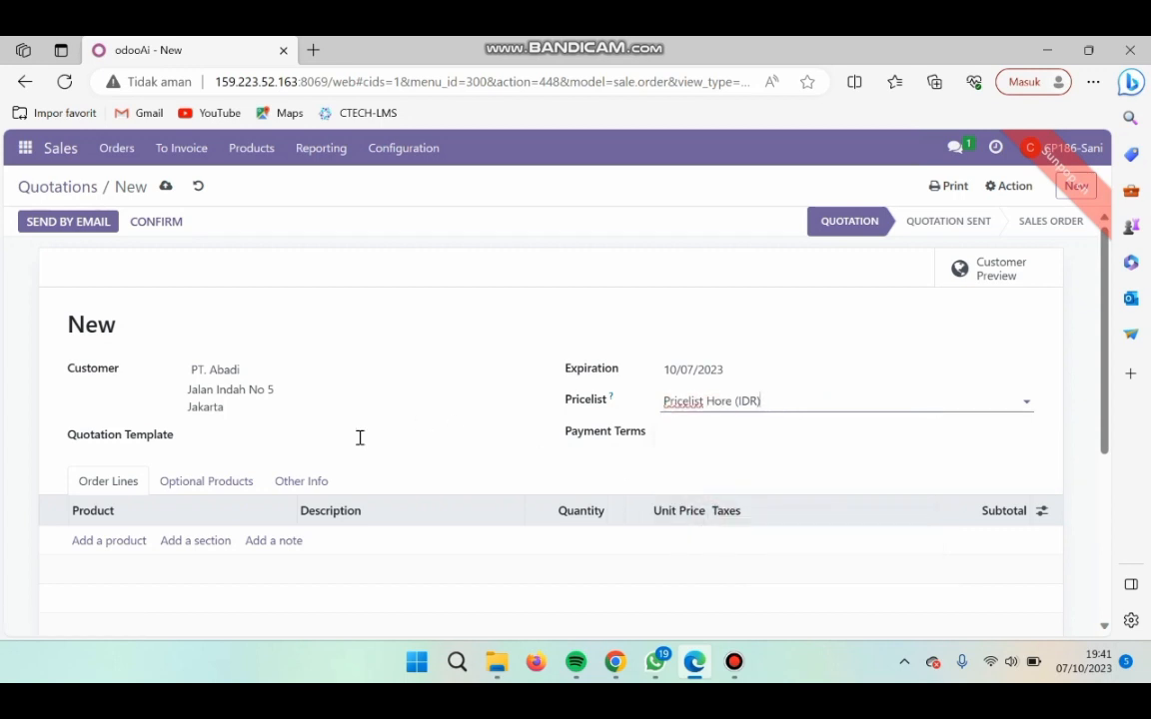
- Check the quotation products in the Kelompok 12 Skenario Sales spreadsheet and add [FURN_7777] Office Chair as an order line
click(124, 543)
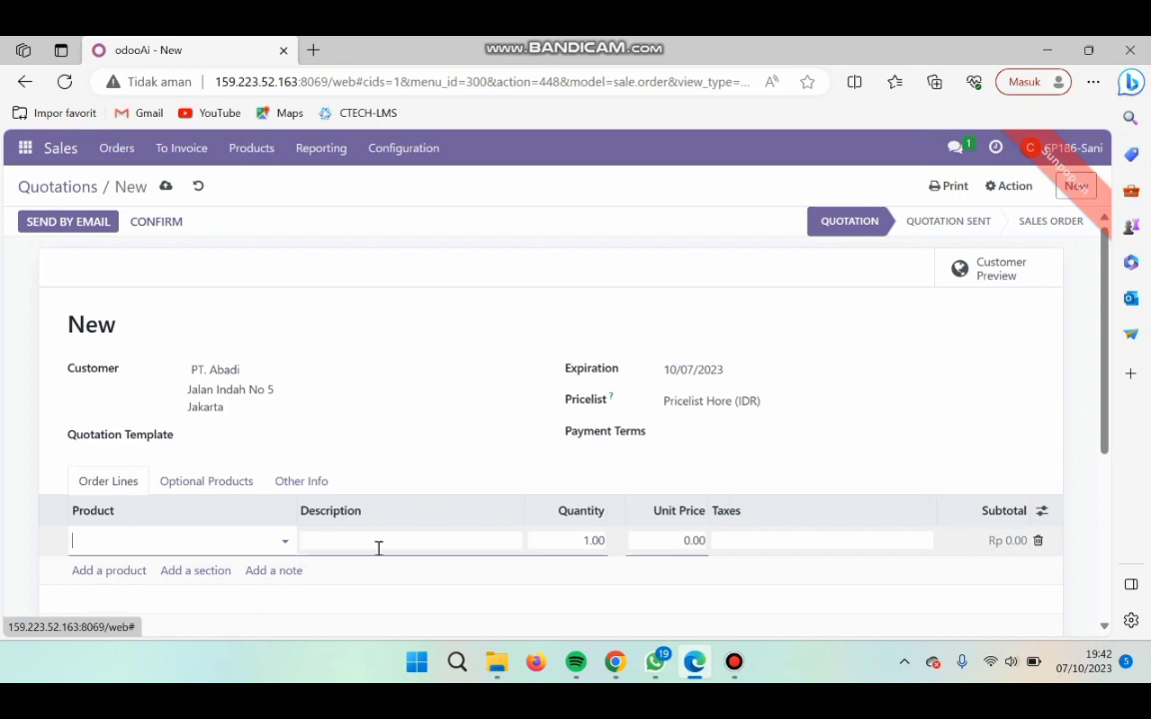
click(614, 661)
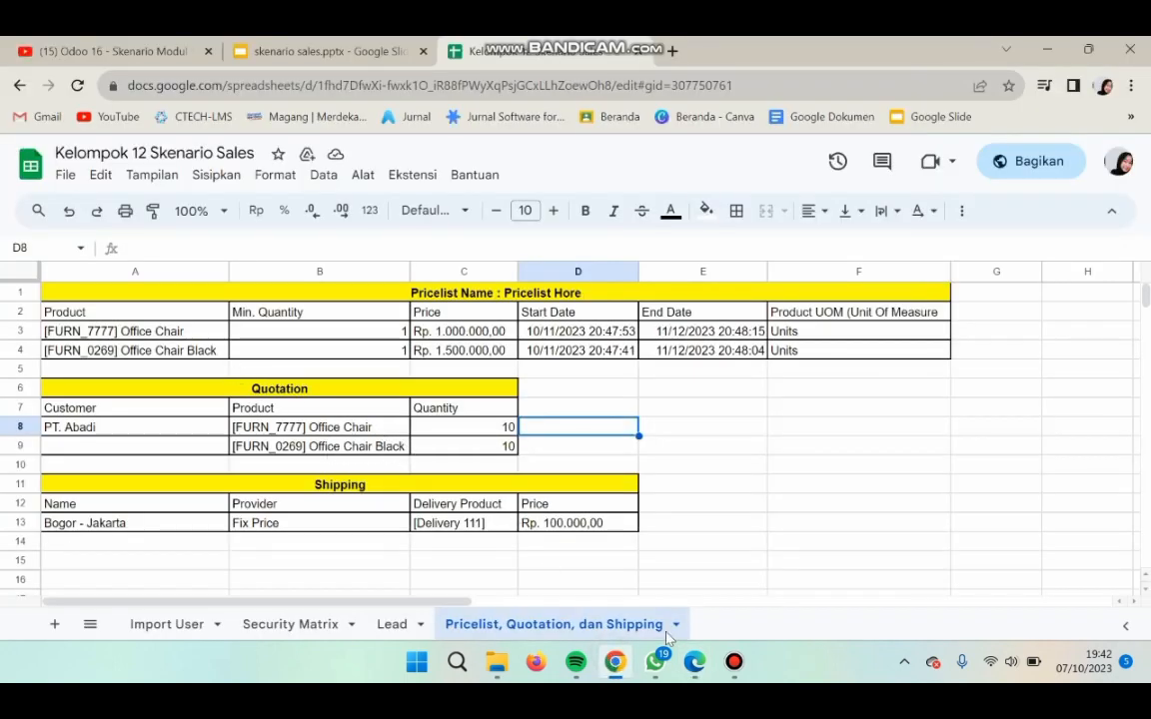
click(697, 662)
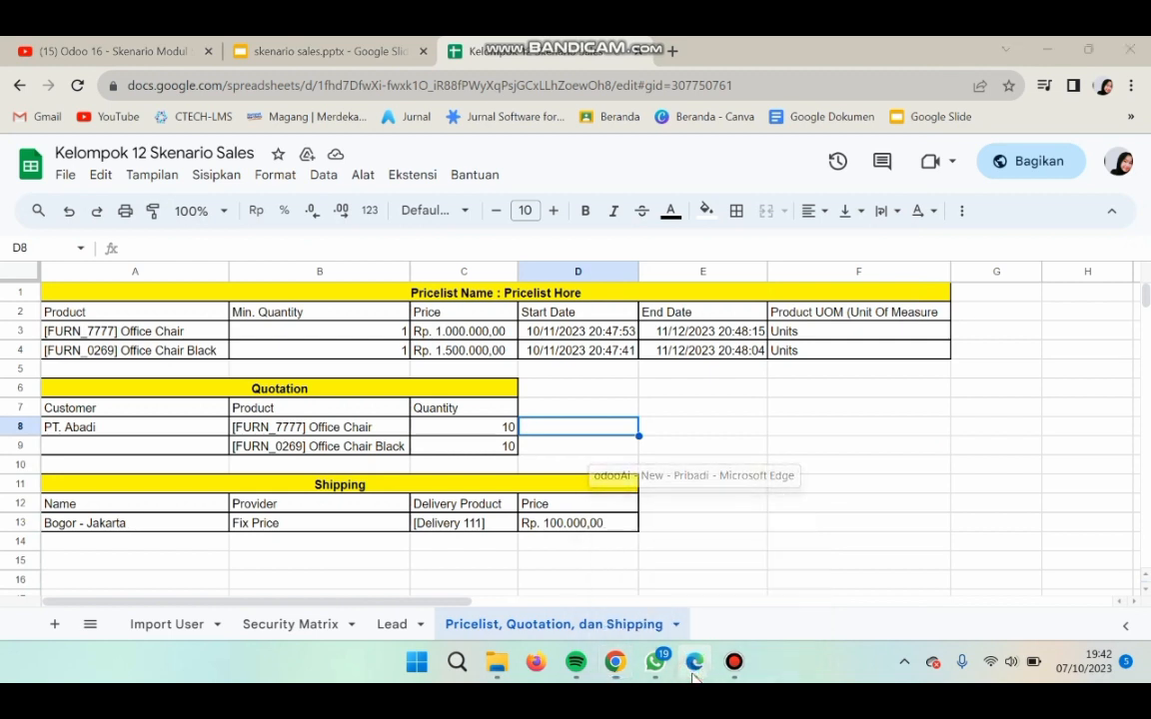
click(281, 543)
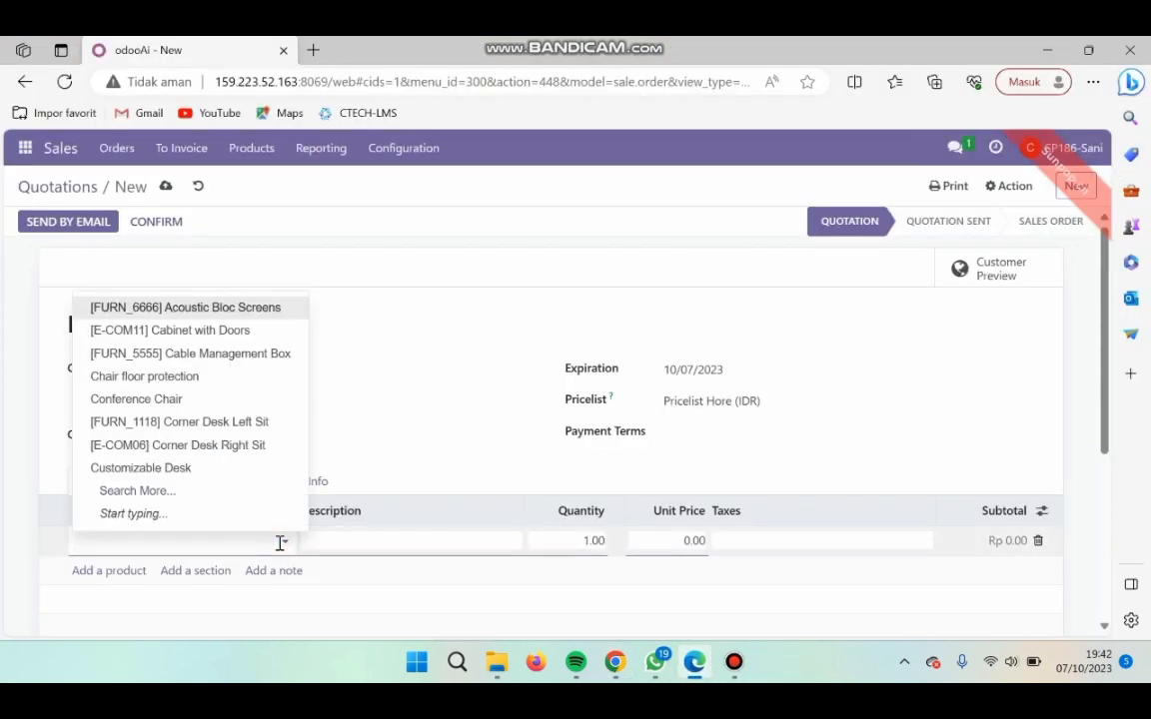
click(201, 497)
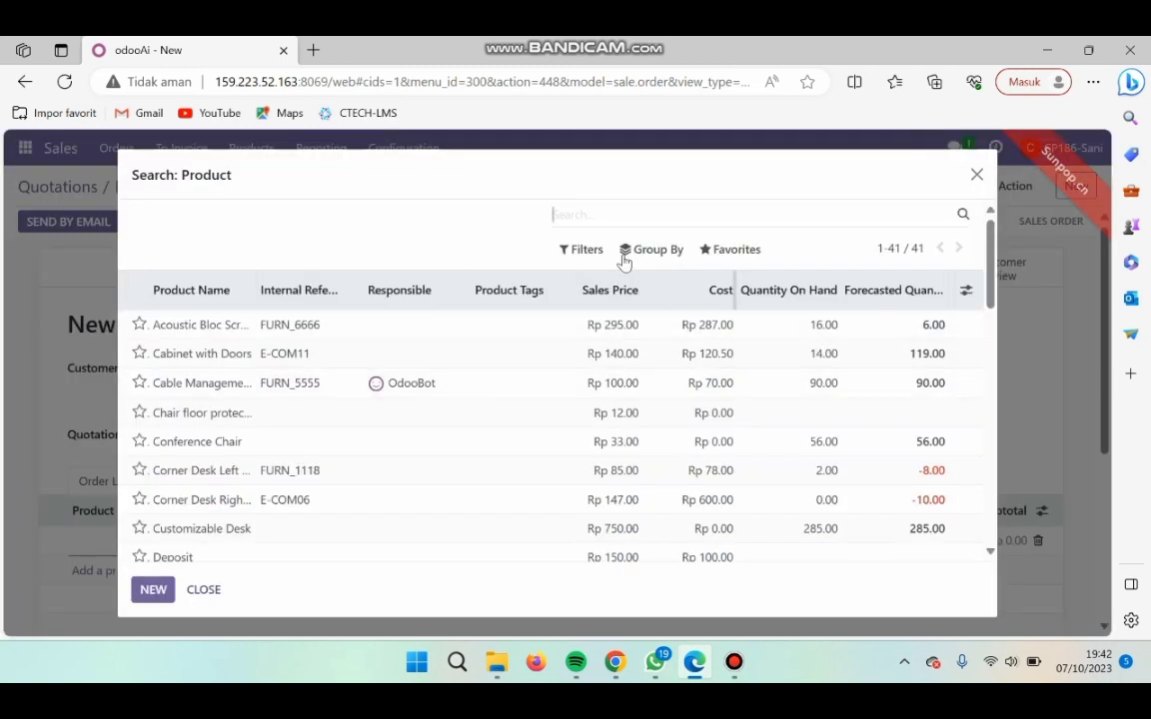
text(off)
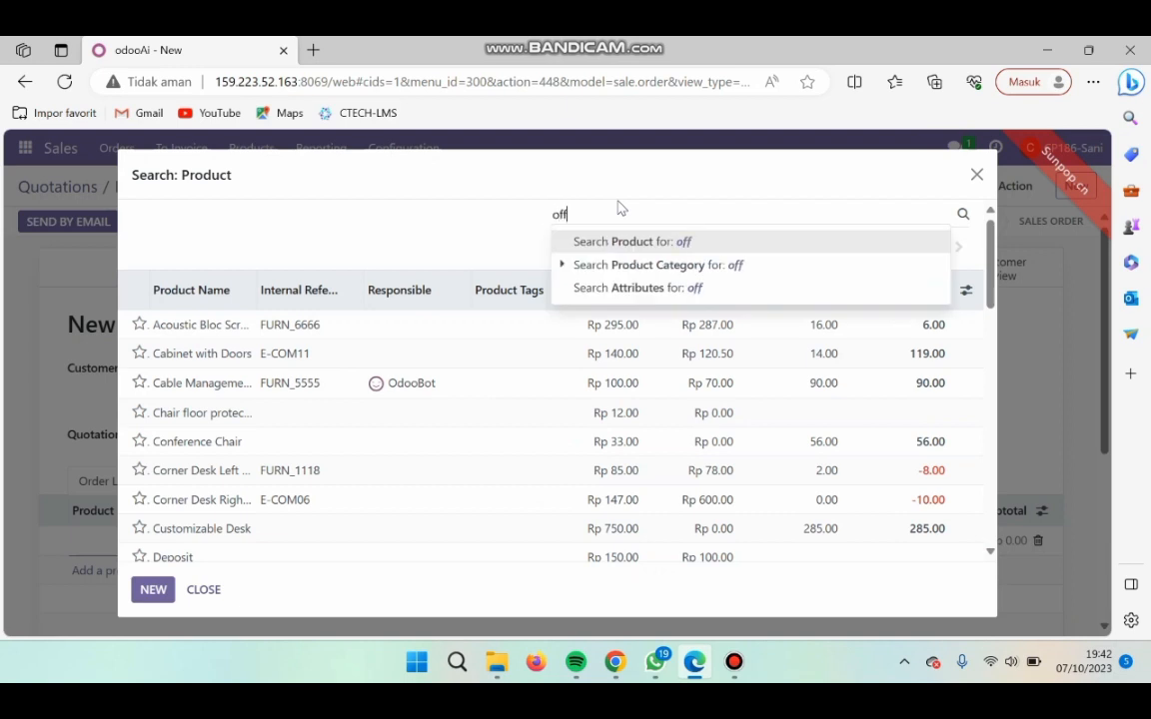
text(ice chair)
key(Return)
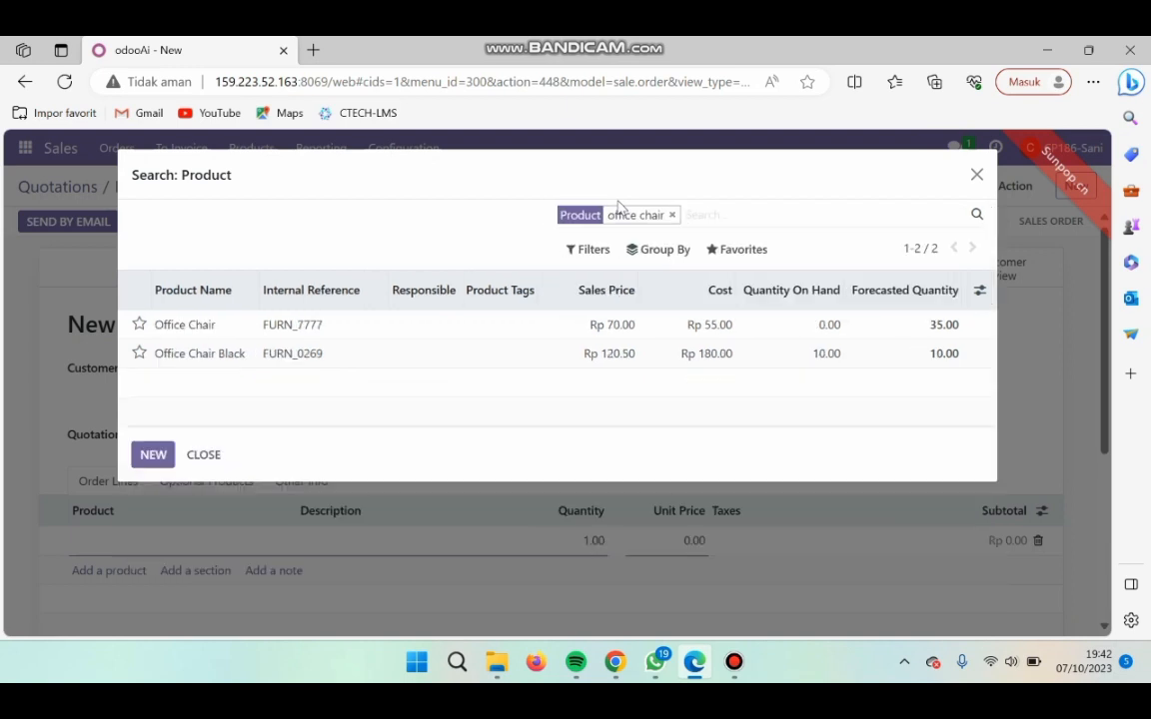
click(398, 330)
- Add [FURN_0269] Office Chair Black as a second order line, finding it with a product search for "office chair"
click(139, 570)
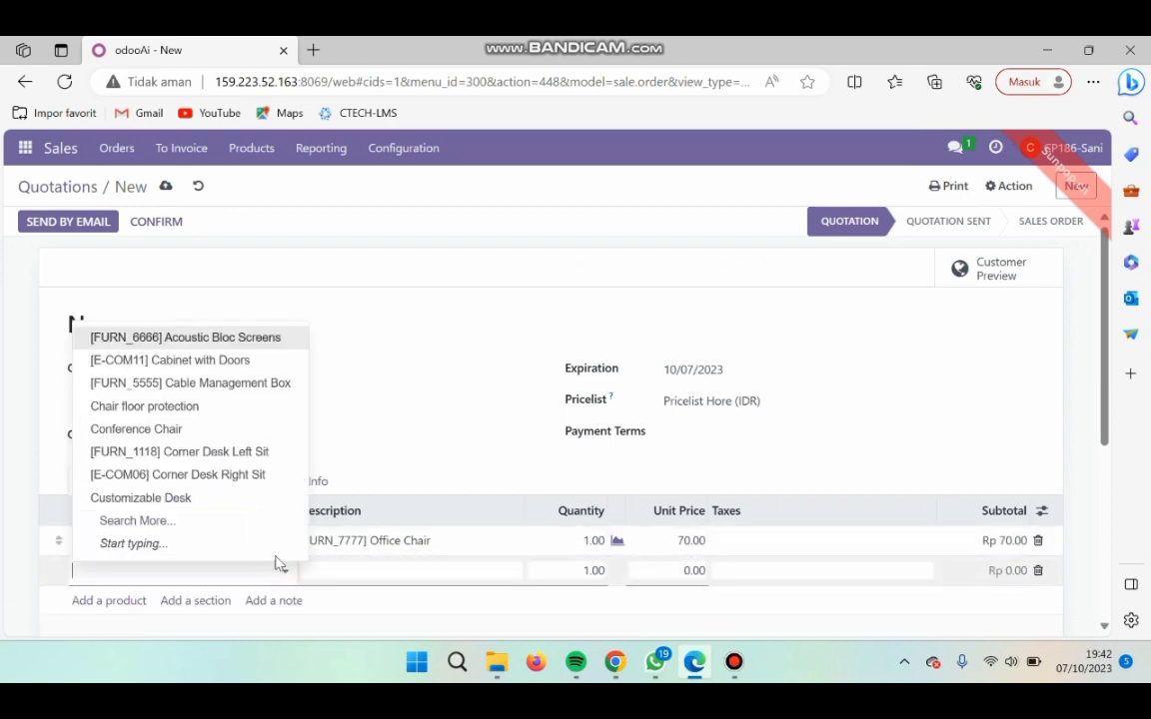
click(171, 520)
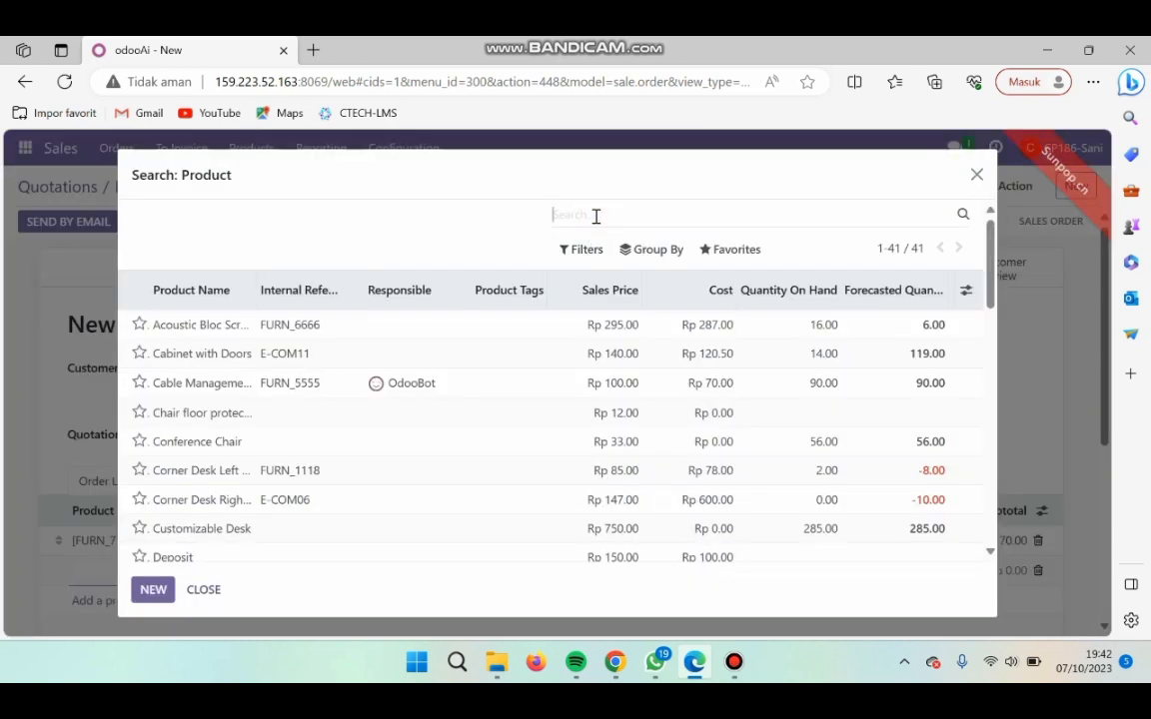
text(office chair)
key(Return)
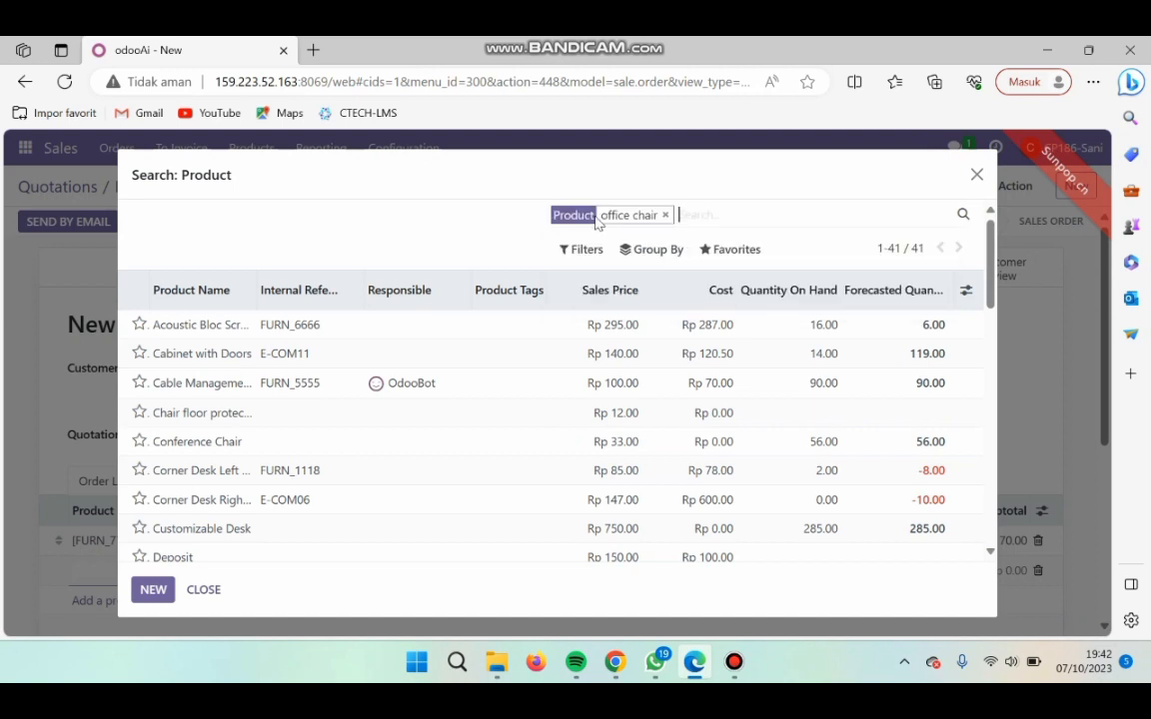
click(356, 360)
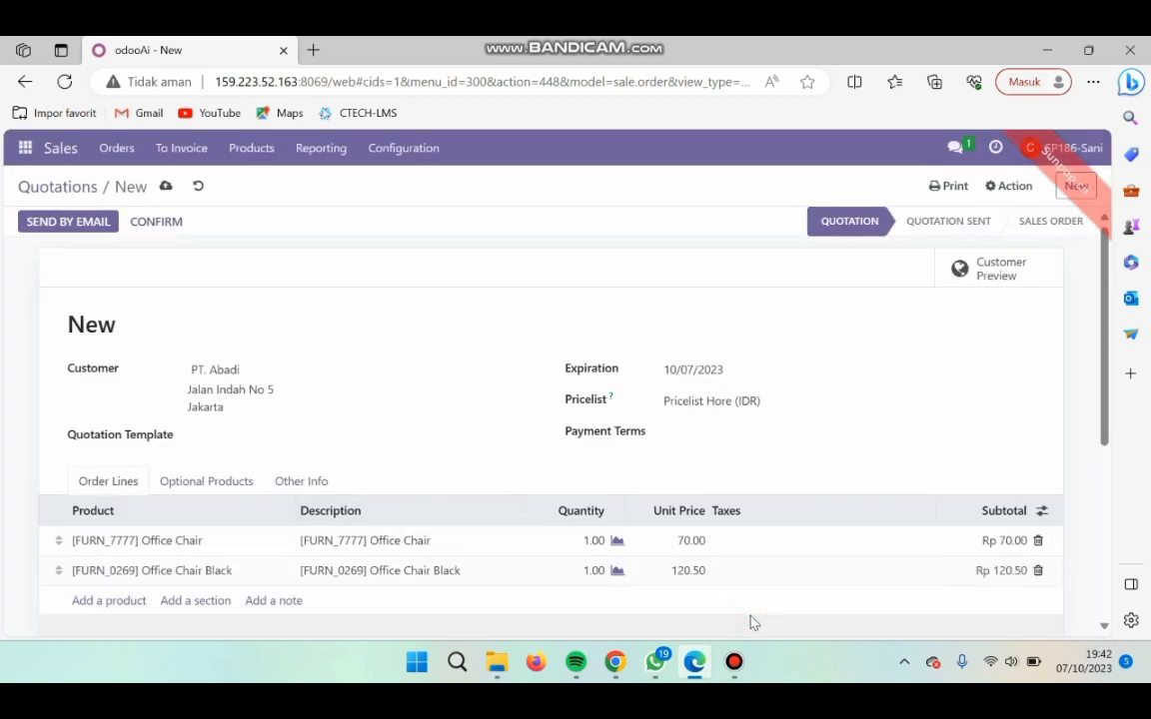
- Check the quantities in the spreadsheet, set both order lines' quantity to 10, and save the quotation
click(615, 664)
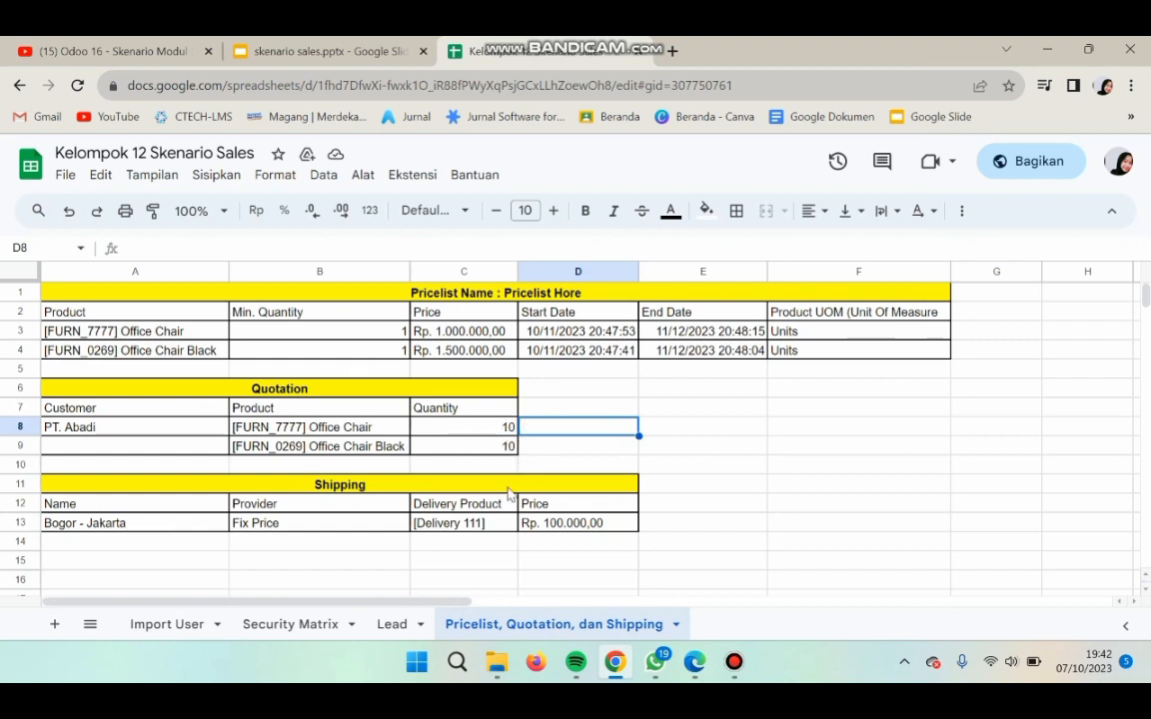
click(692, 669)
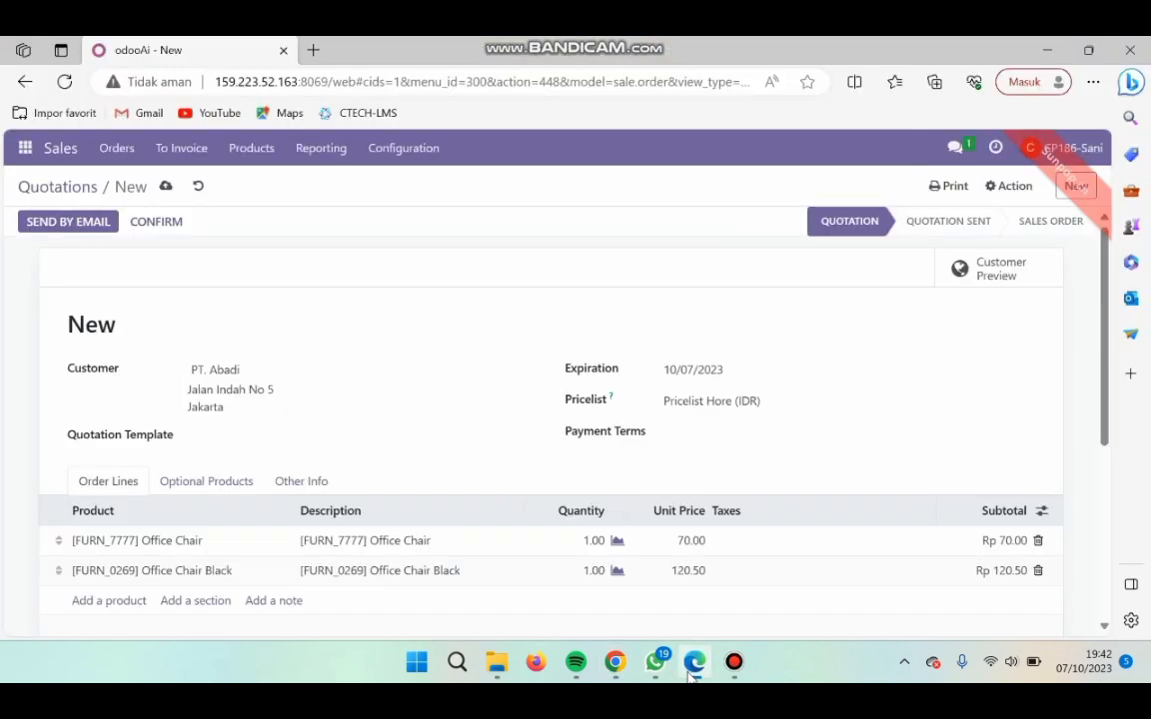
click(594, 540)
key(BackSpace)
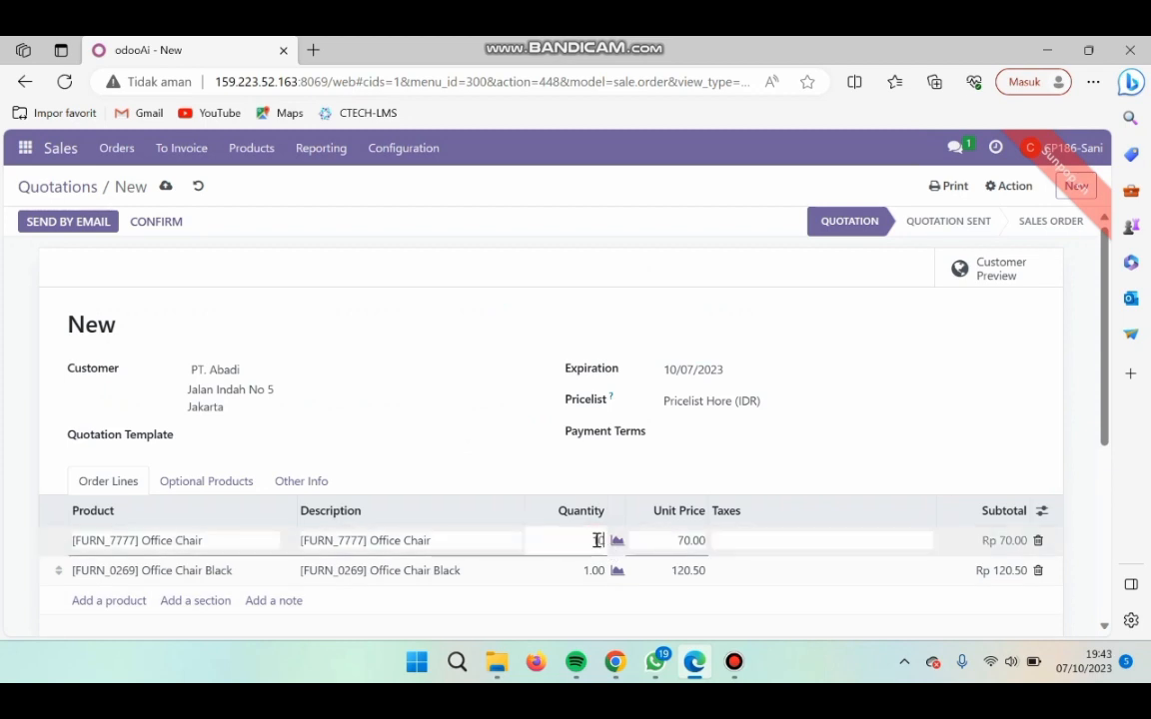
text(10)
click(596, 568)
key(BackSpace)
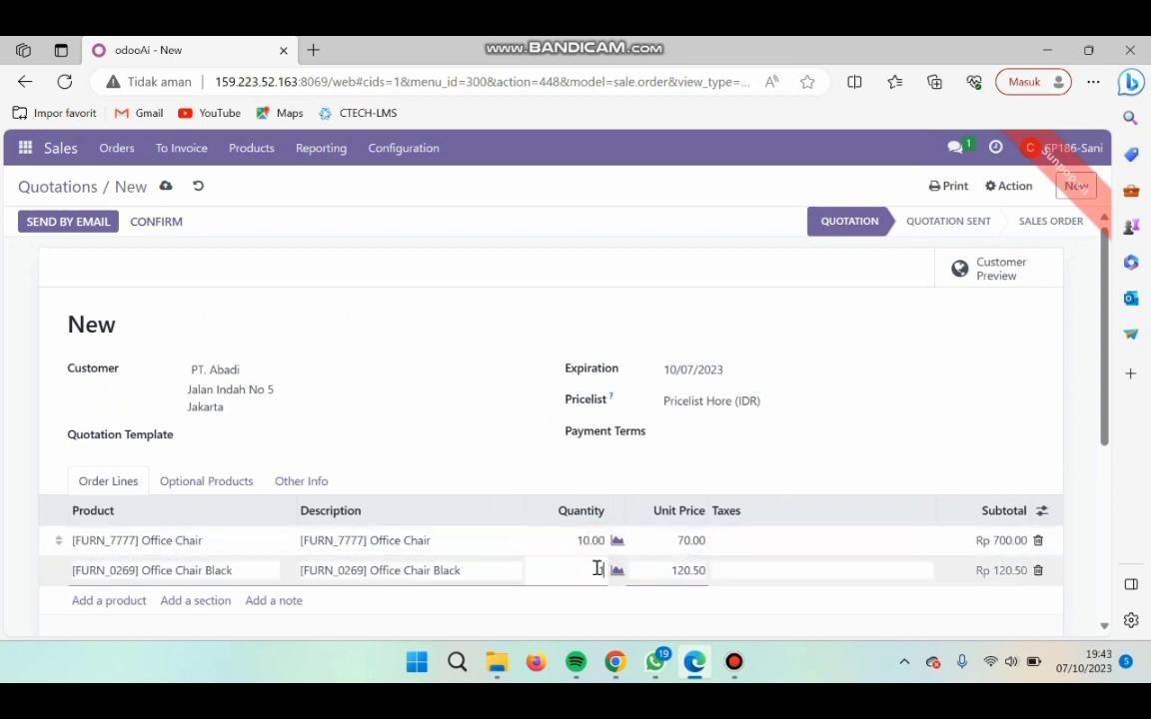
text(10)
click(490, 321)
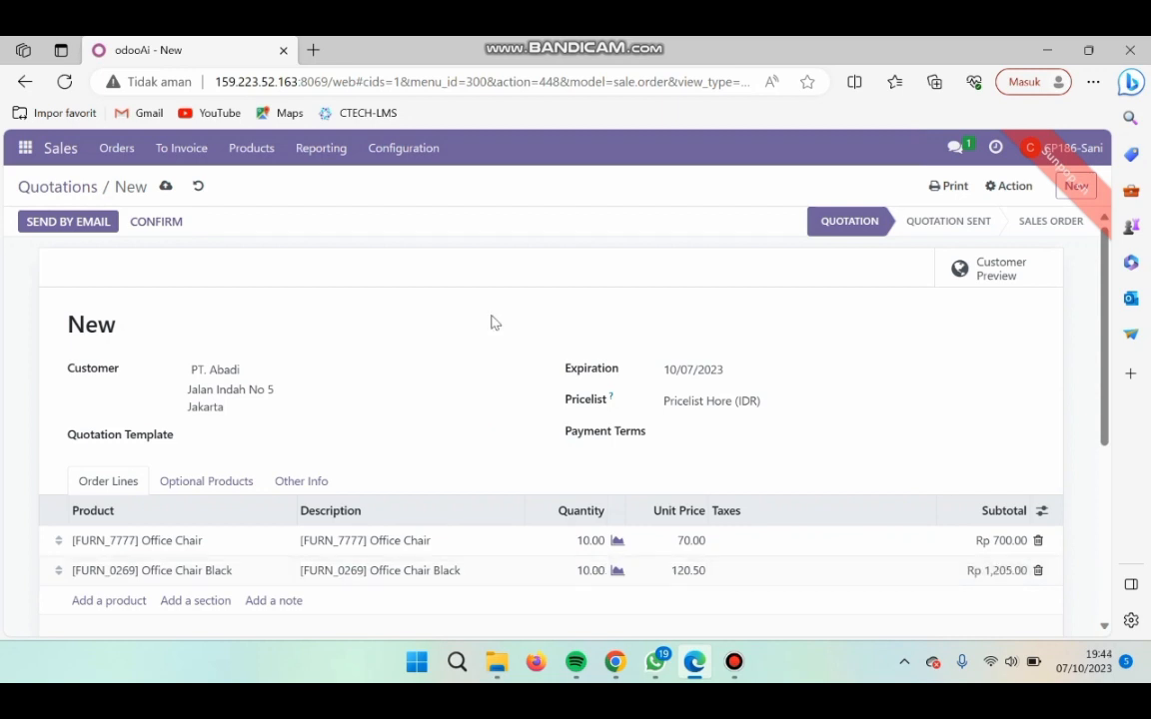
click(167, 188)
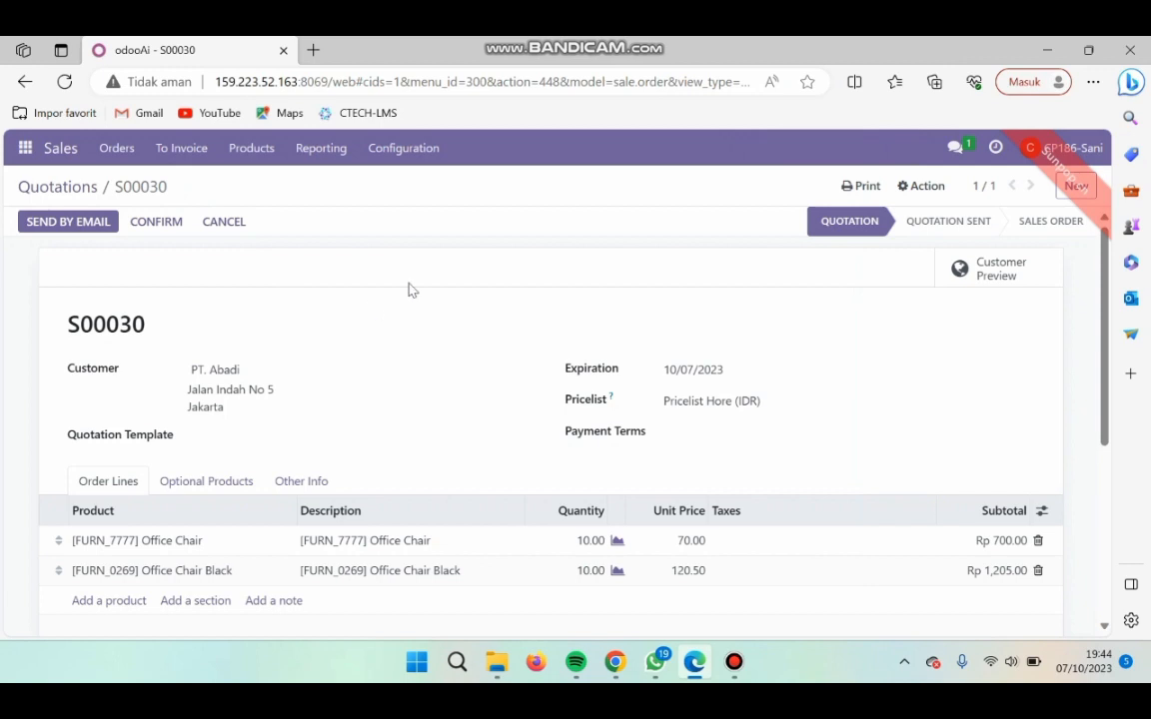
- Start a new shipping method from the Sales configuration's Shipping Methods list
click(404, 148)
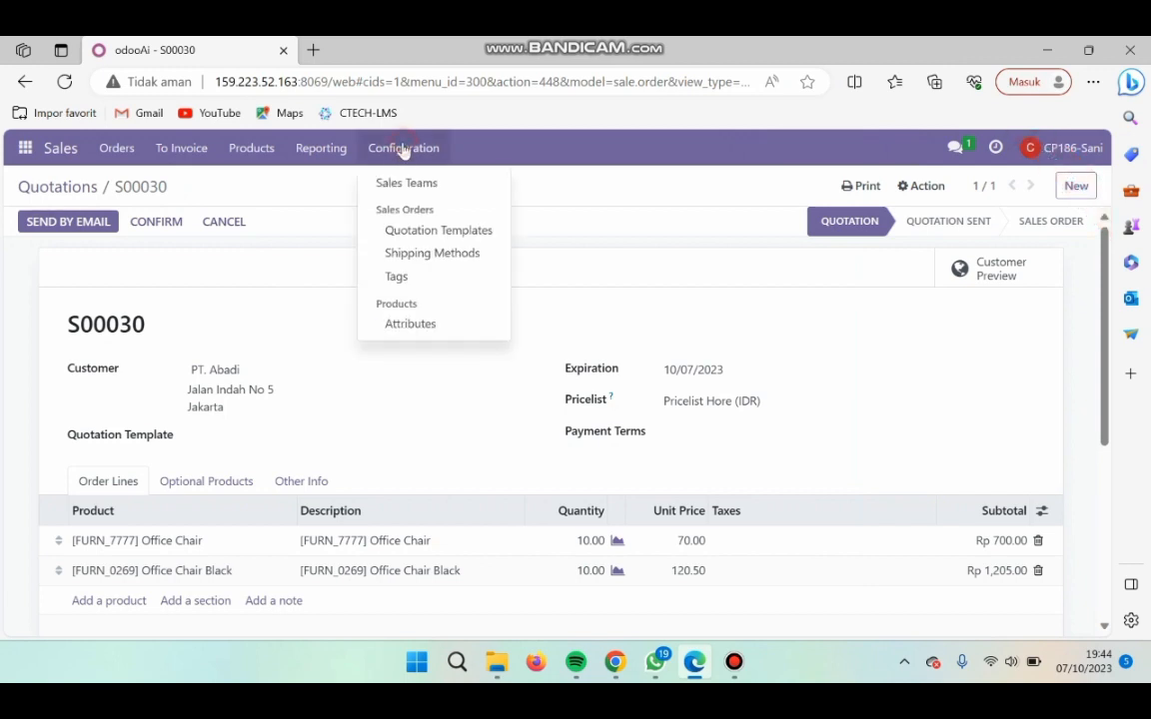
click(432, 254)
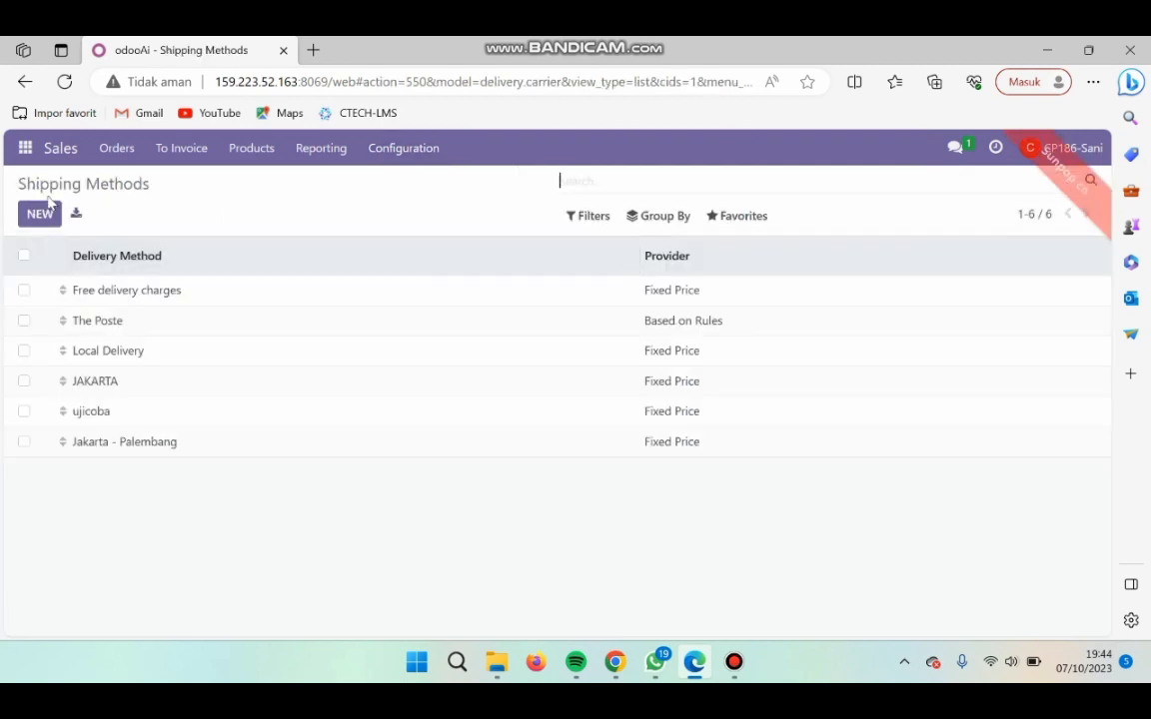
click(39, 214)
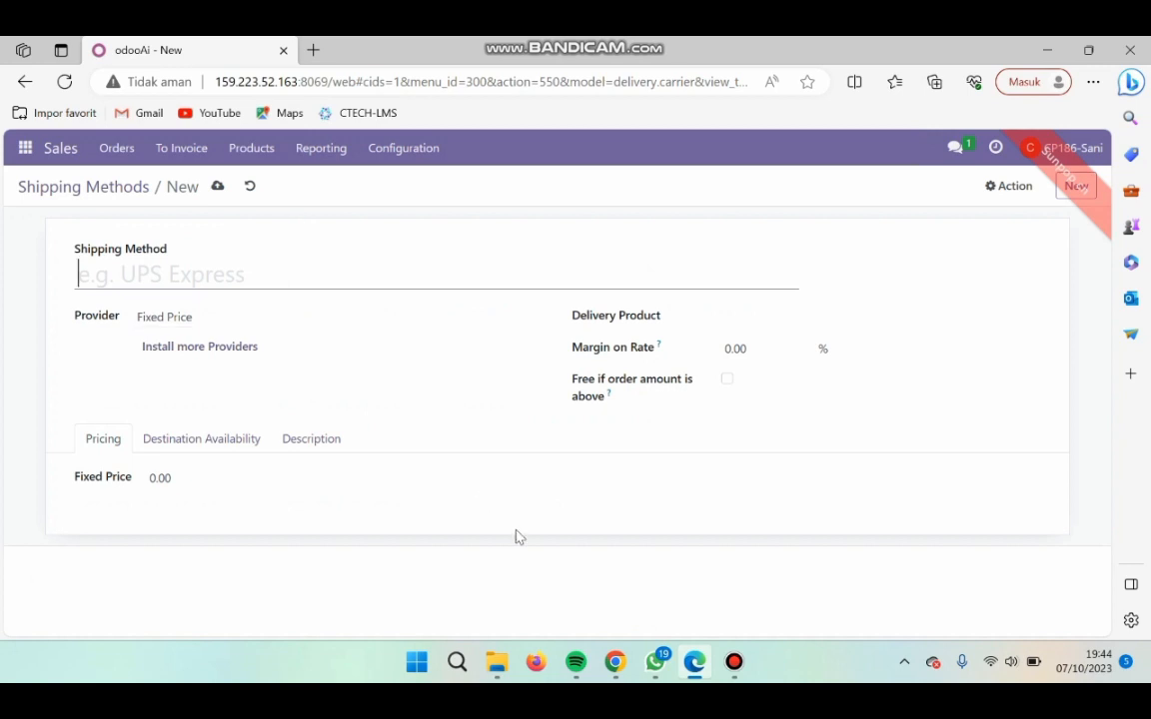
- Look up the shipping name in the Kelompok 12 Skenario Sales spreadsheet and name the shipping method "Bogor-Jakarta"
click(616, 670)
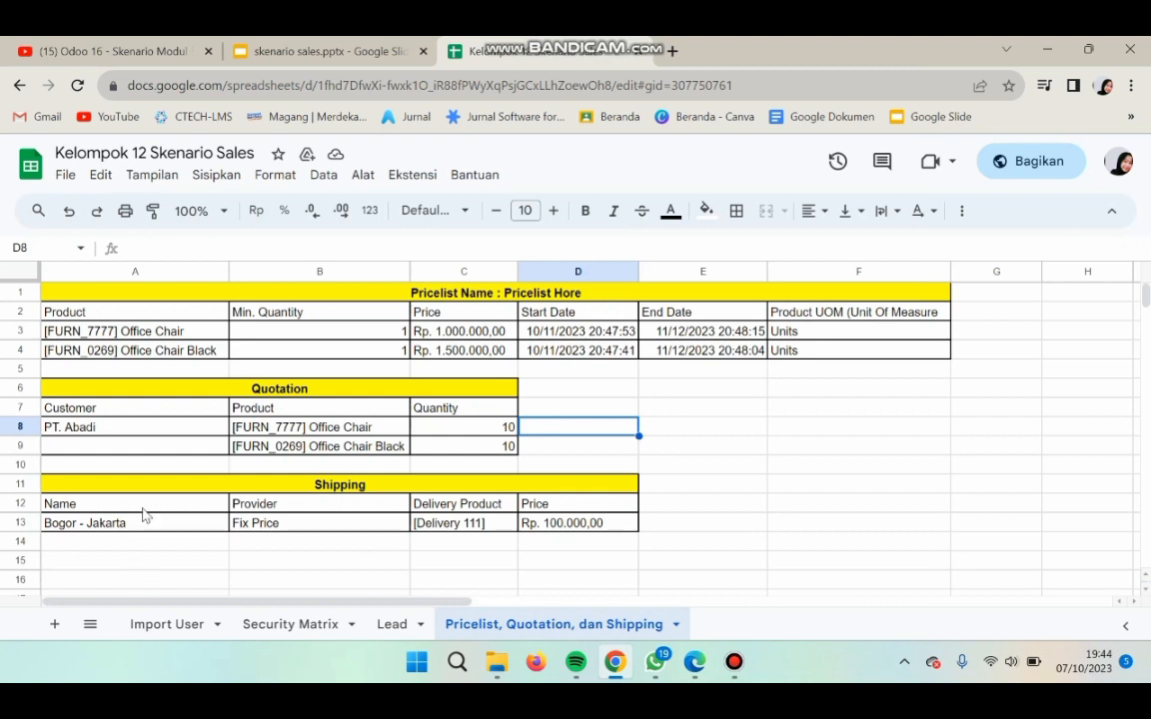
click(103, 525)
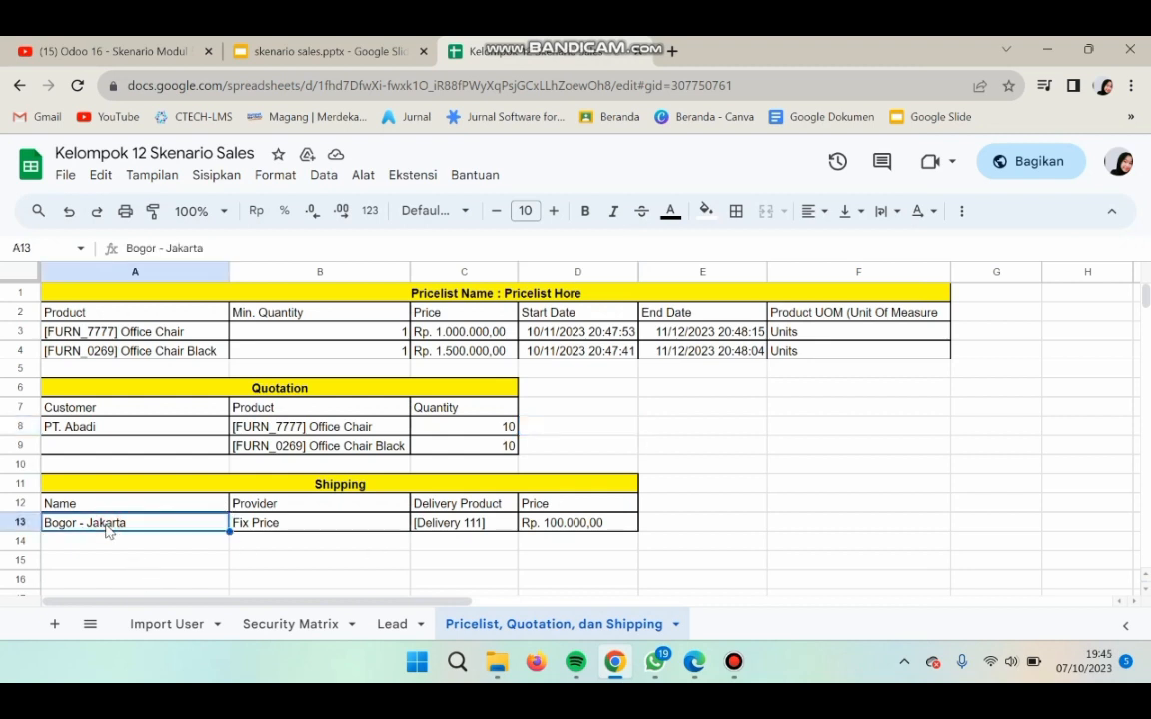
click(695, 664)
click(200, 272)
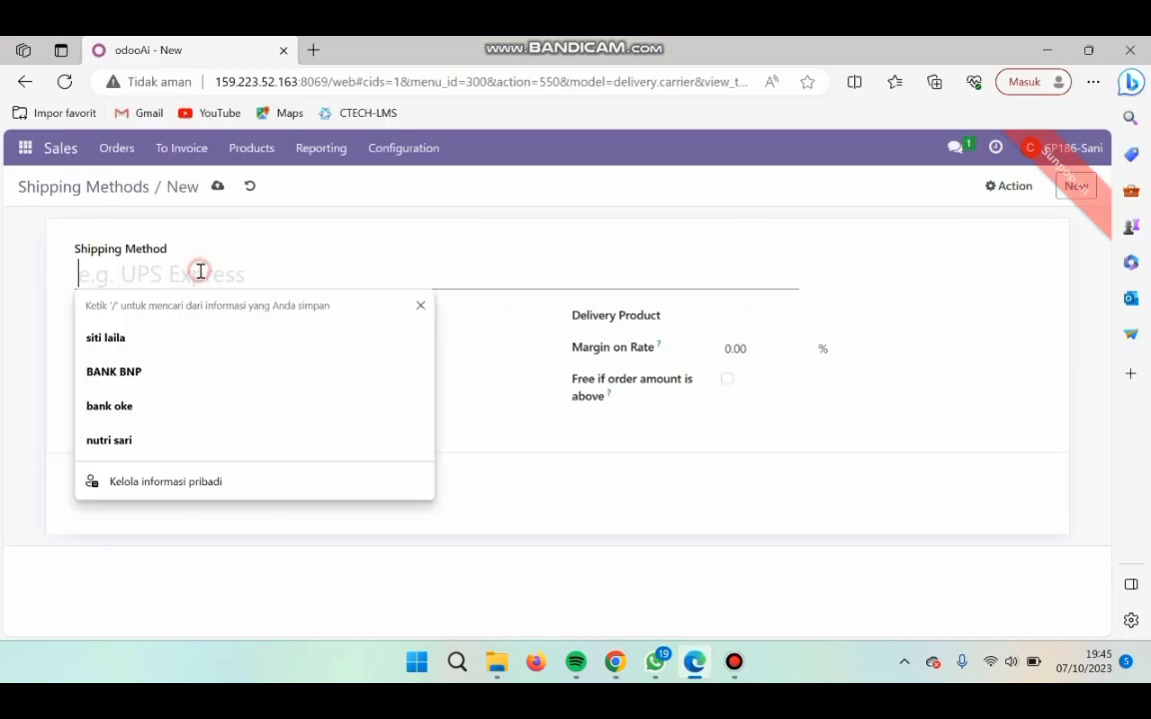
key(Caps_Lock)
text(B)
key(Caps_Lock)
text(ogor-)
key(Caps_Lock)
text(J)
key(Caps_Lock)
text(akarta)
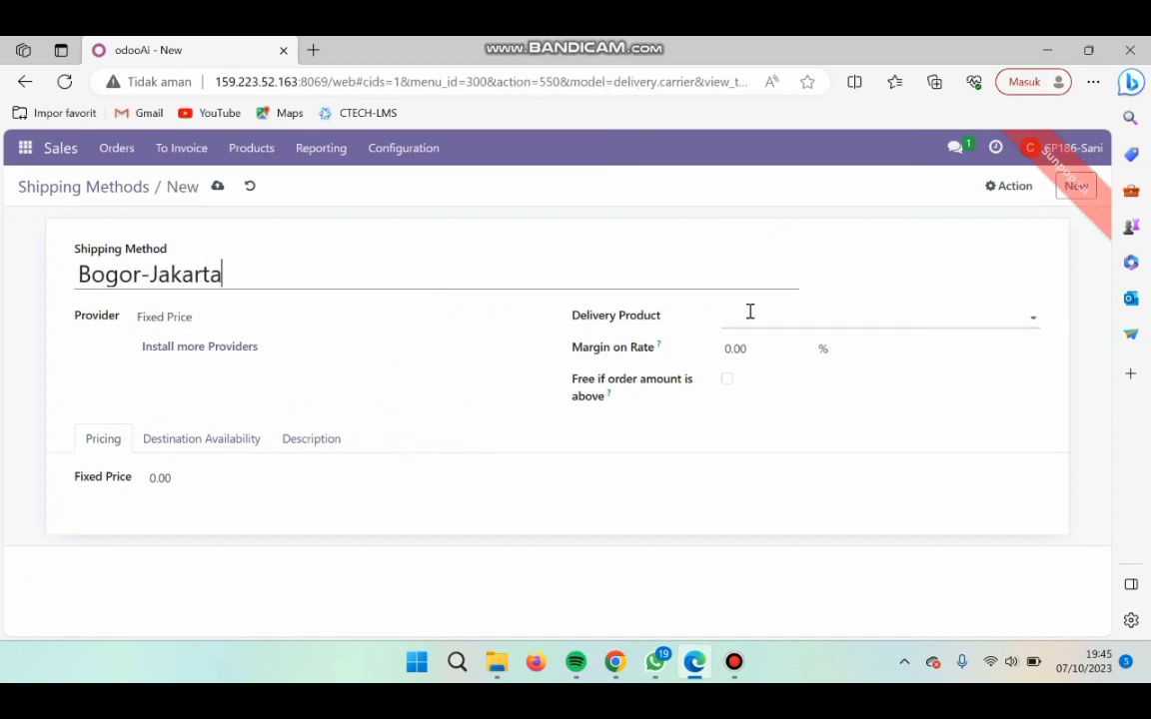
- Copy [Delivery 111] from the spreadsheet's Shipping table and create it as the shipping method's delivery product
click(616, 666)
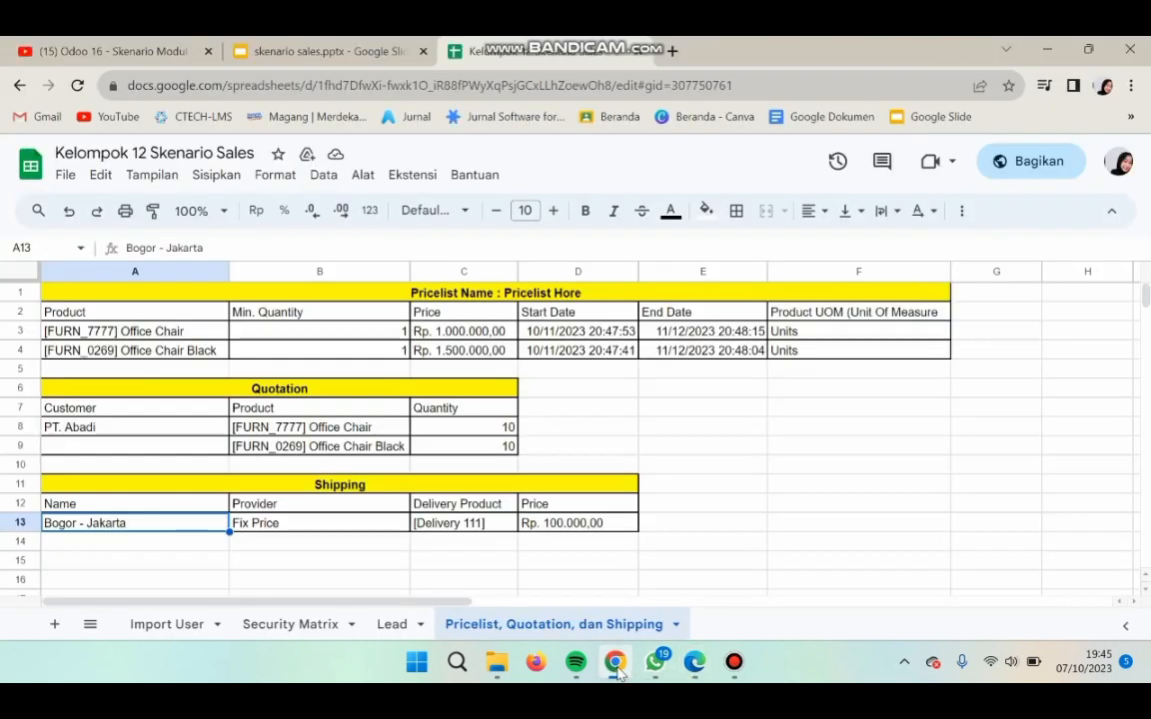
click(450, 526)
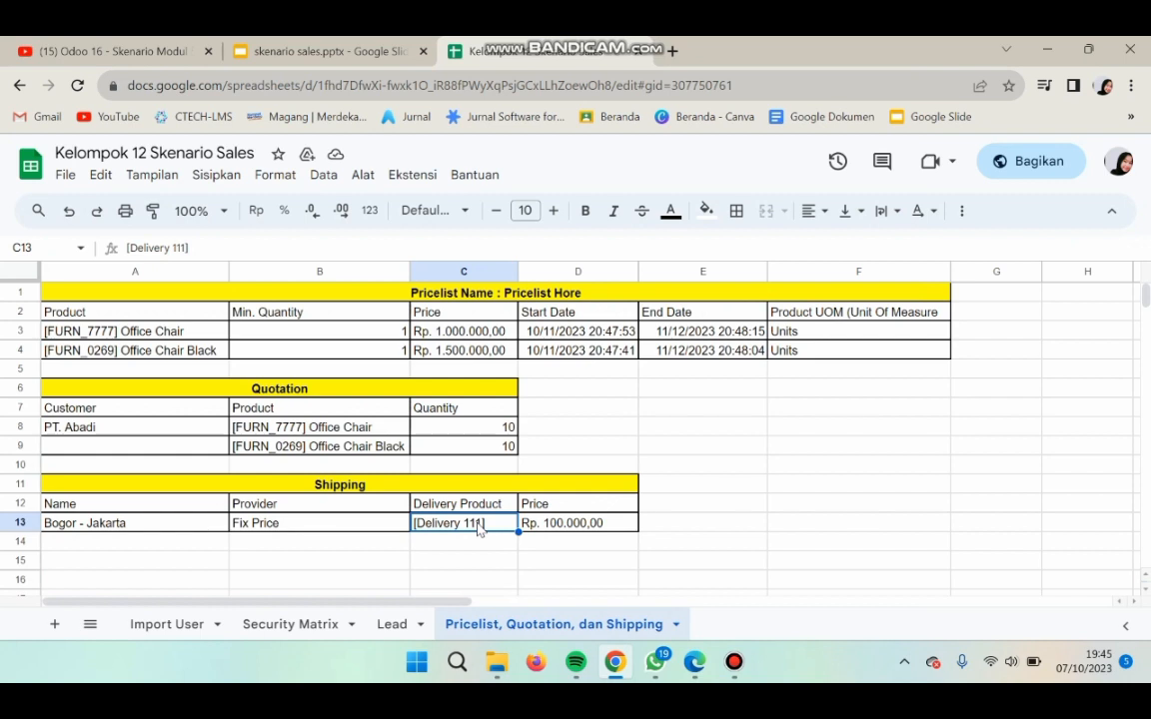
double_click(479, 530)
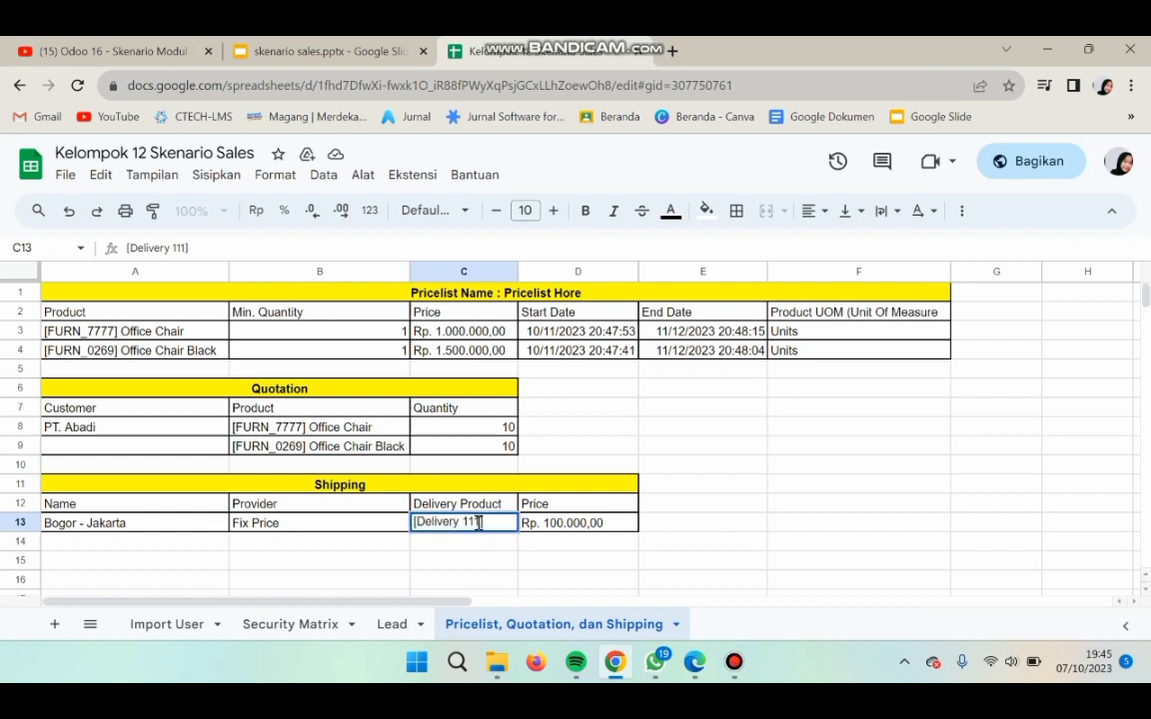
drag(489, 521, 414, 521)
key(ctrl+c)
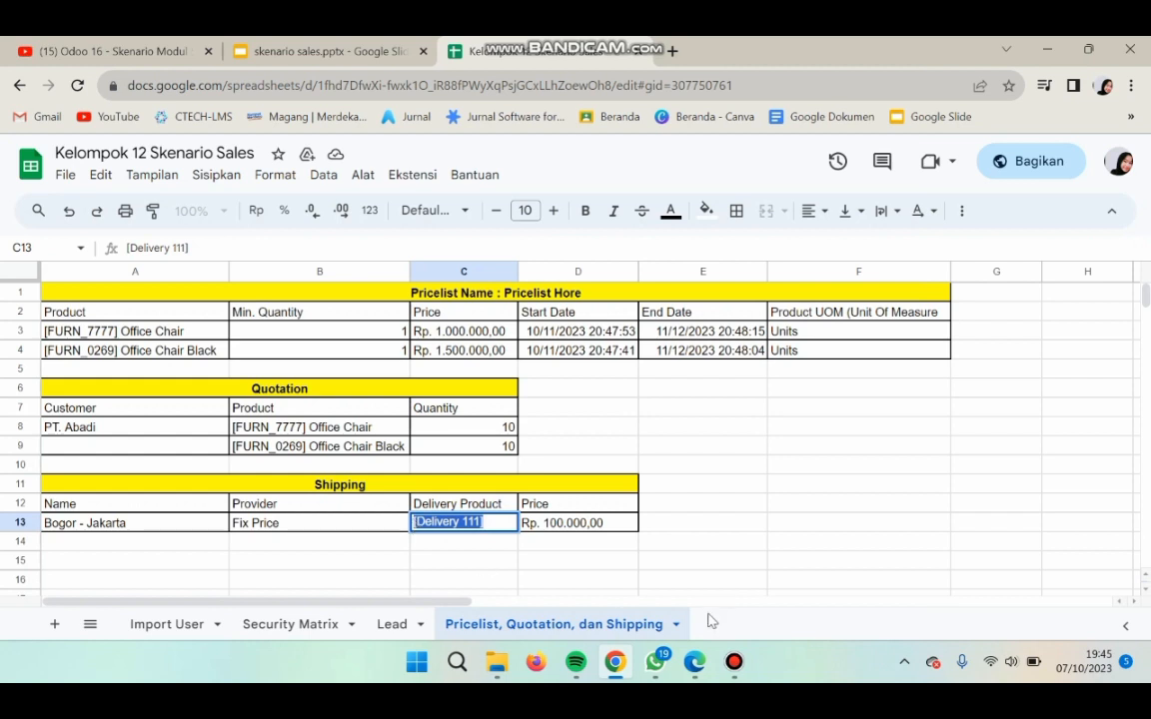
click(694, 661)
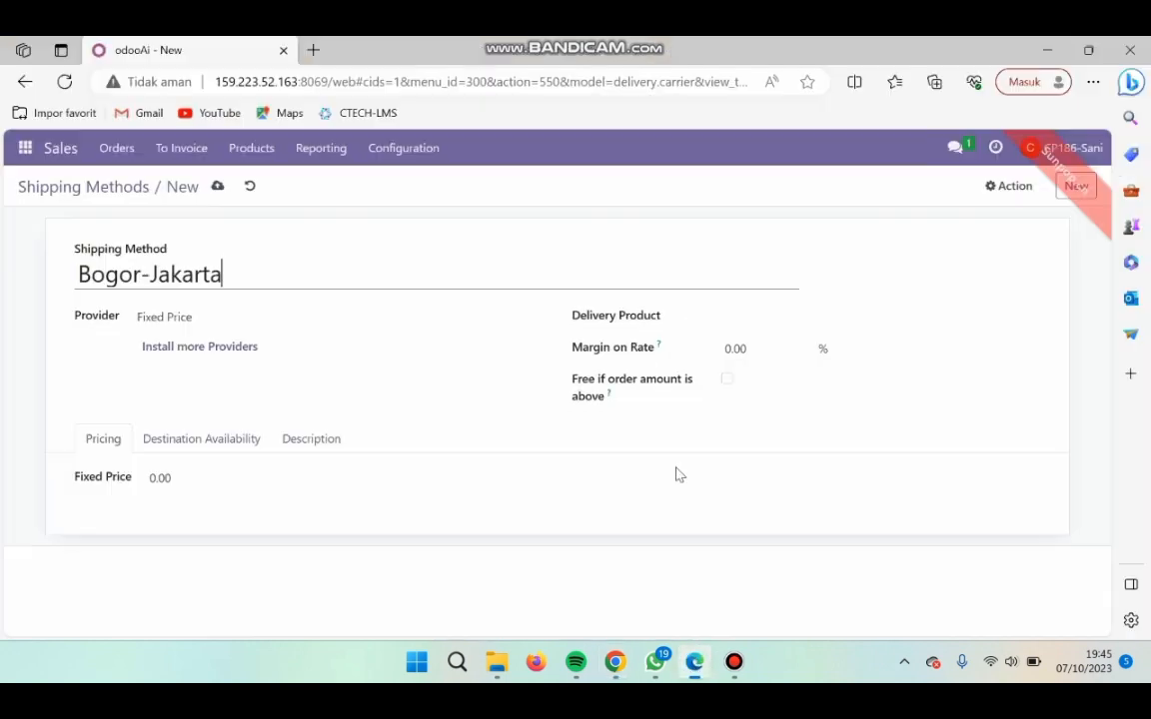
click(733, 318)
key(ctrl+v)
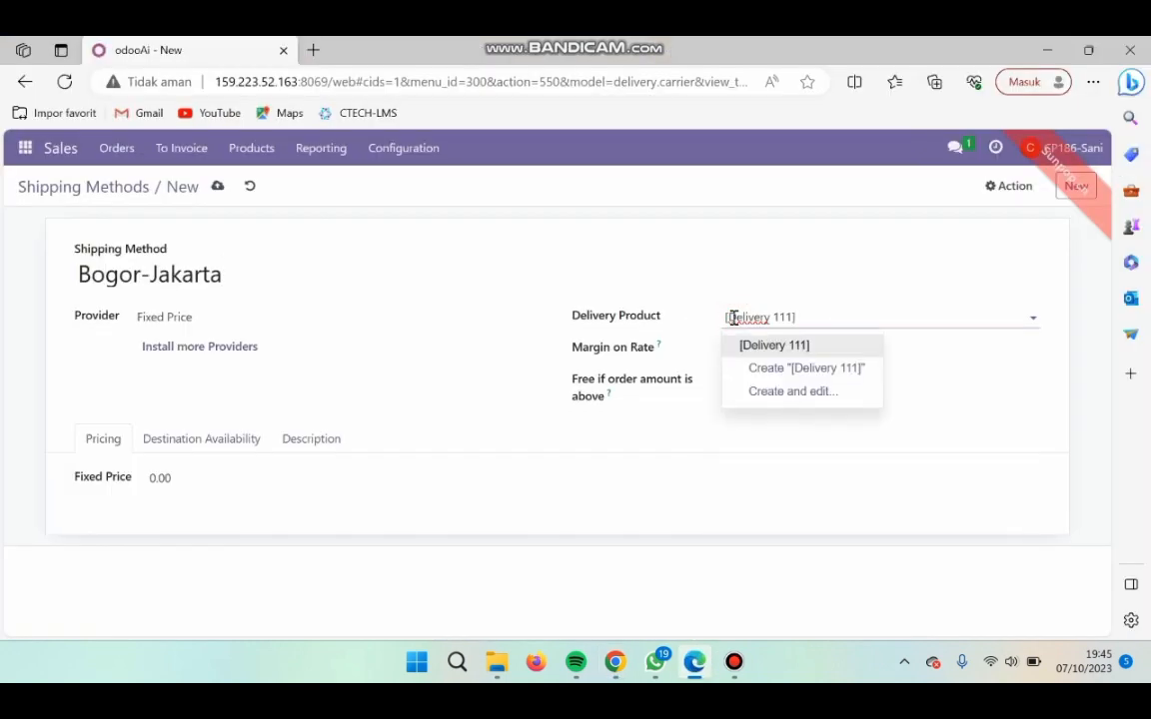
click(806, 367)
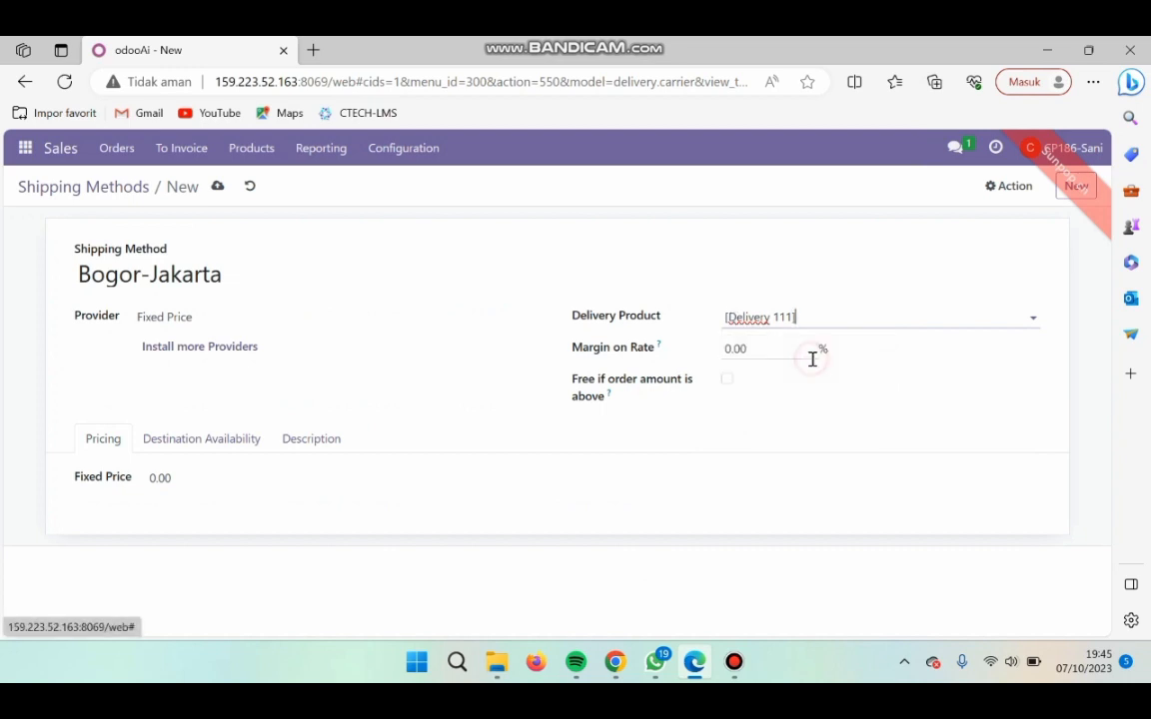
- Look up the shipping price in the spreadsheet and set the Bogor-Jakarta method's fixed price to 100000
click(614, 661)
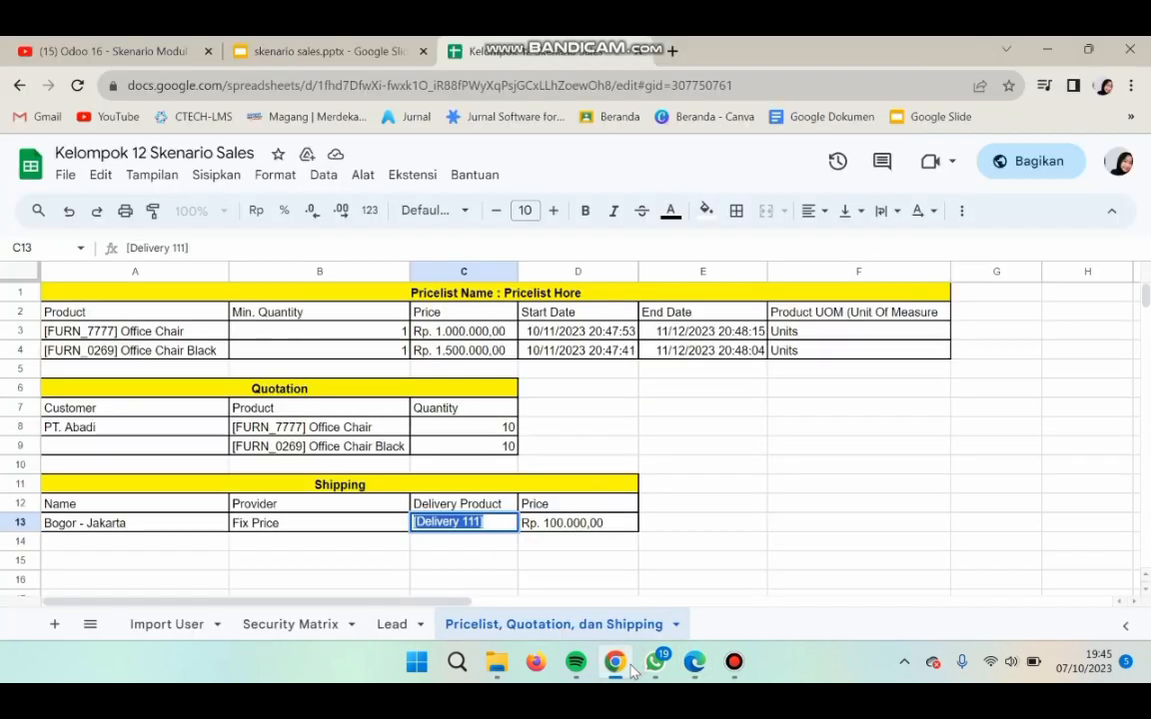
click(607, 431)
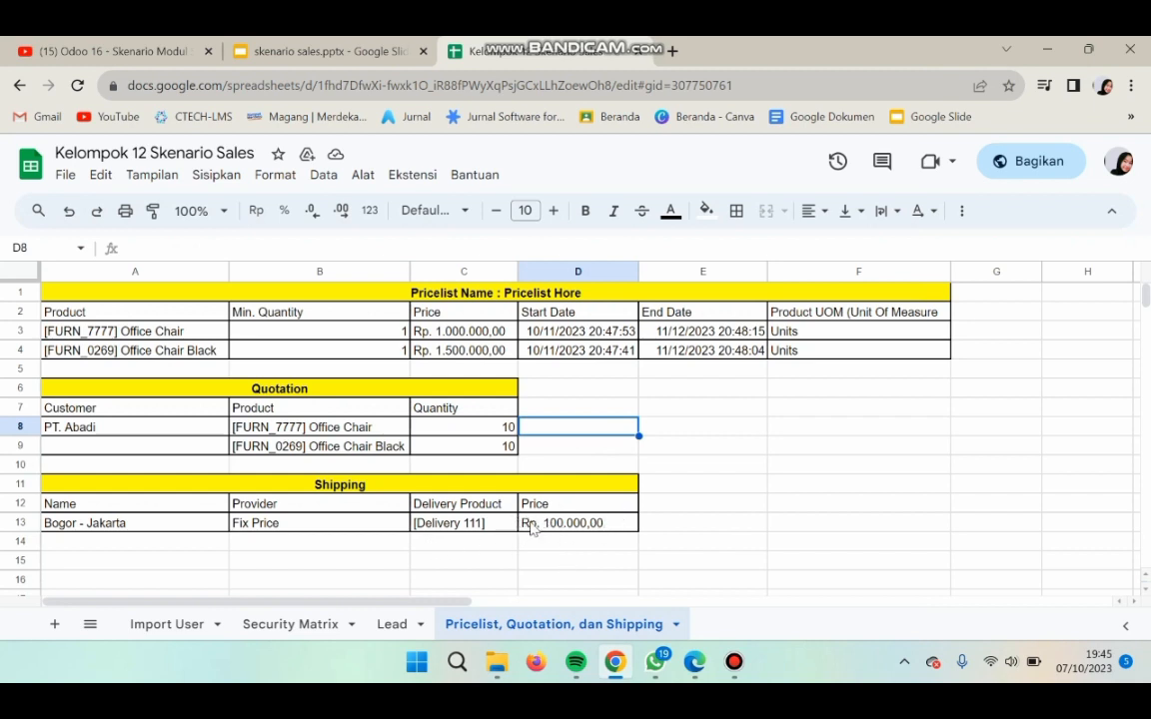
click(694, 661)
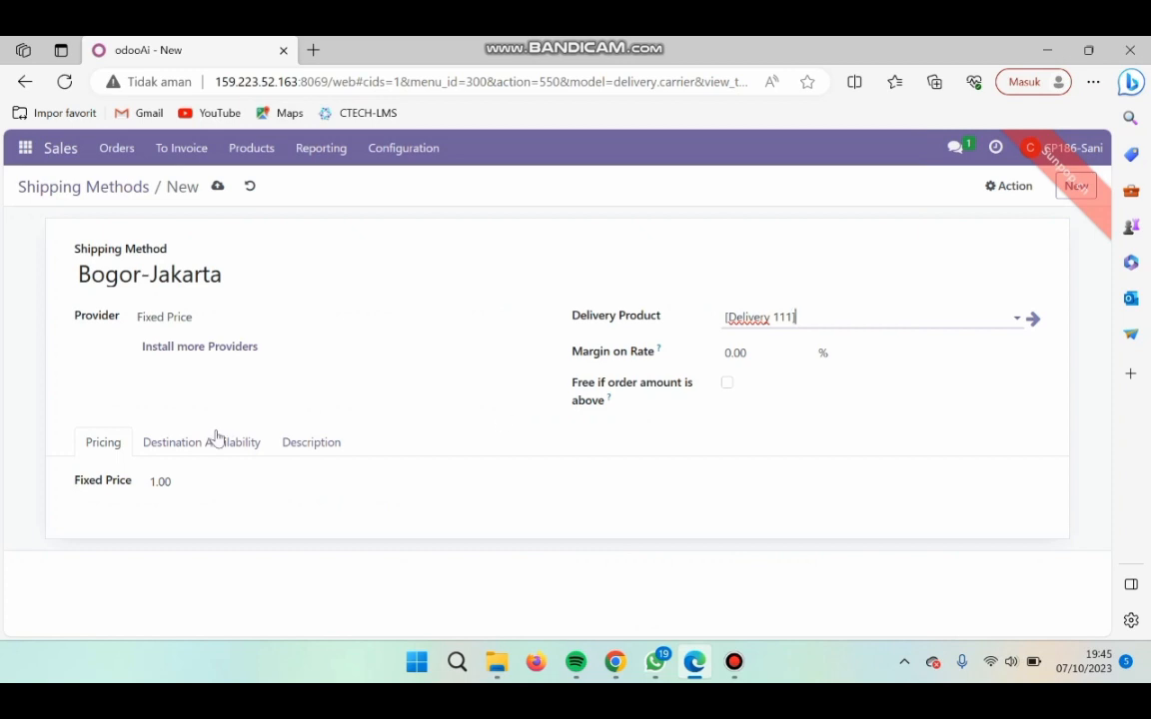
click(158, 476)
click(174, 476)
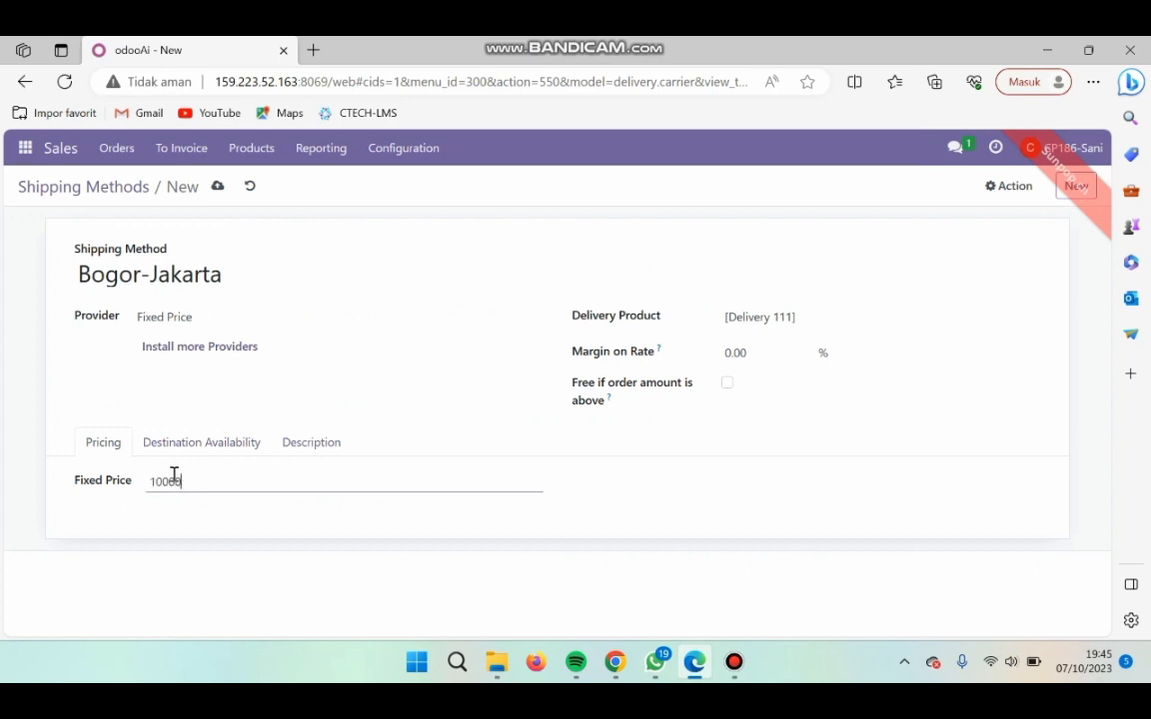
text(100000)
click(378, 368)
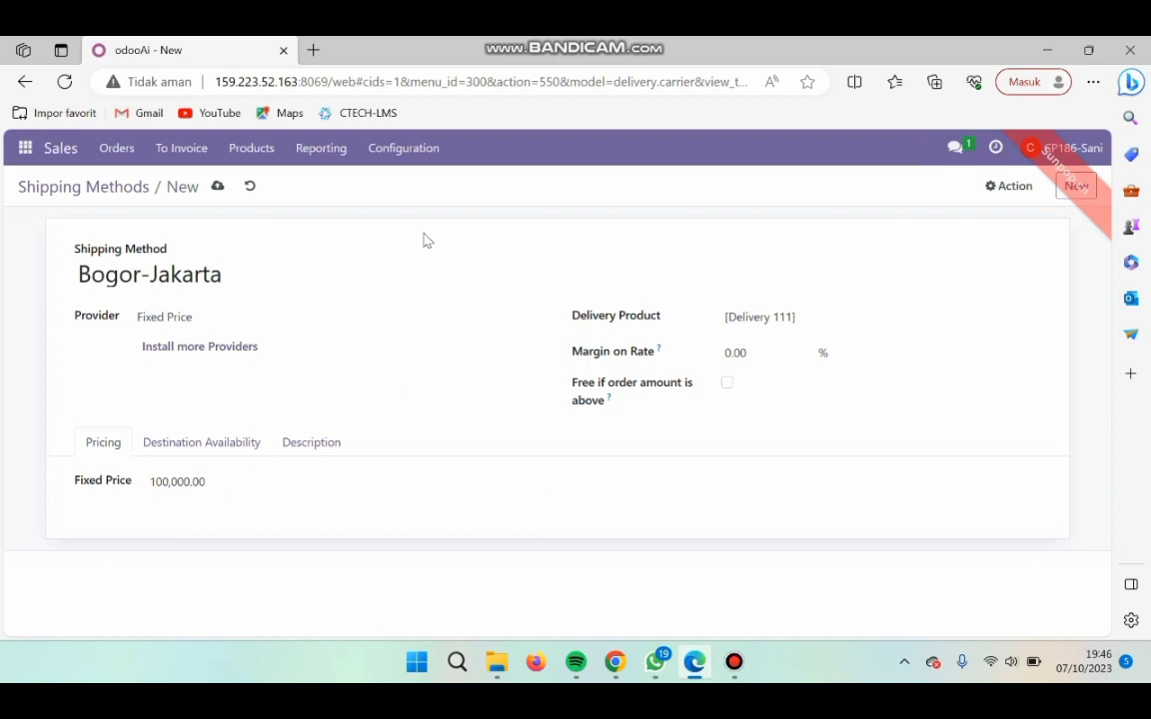
- Check the shipping details against the spreadsheet once more and save the Bogor-Jakarta shipping method
click(630, 666)
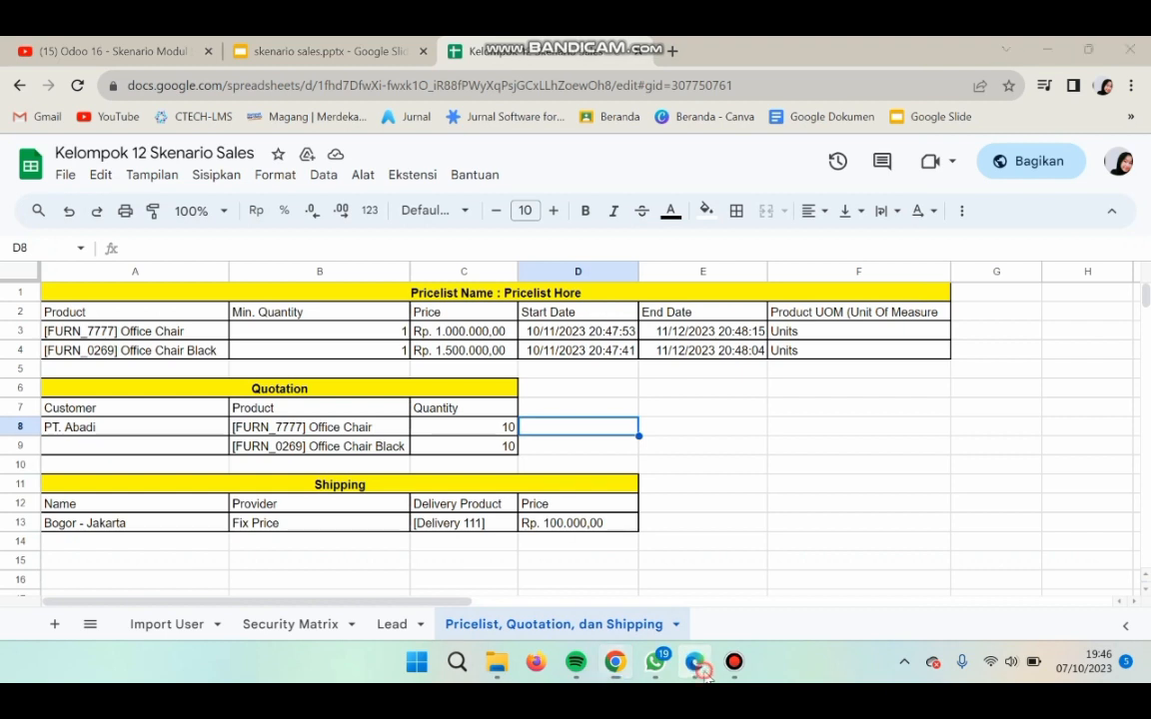
click(697, 664)
click(216, 184)
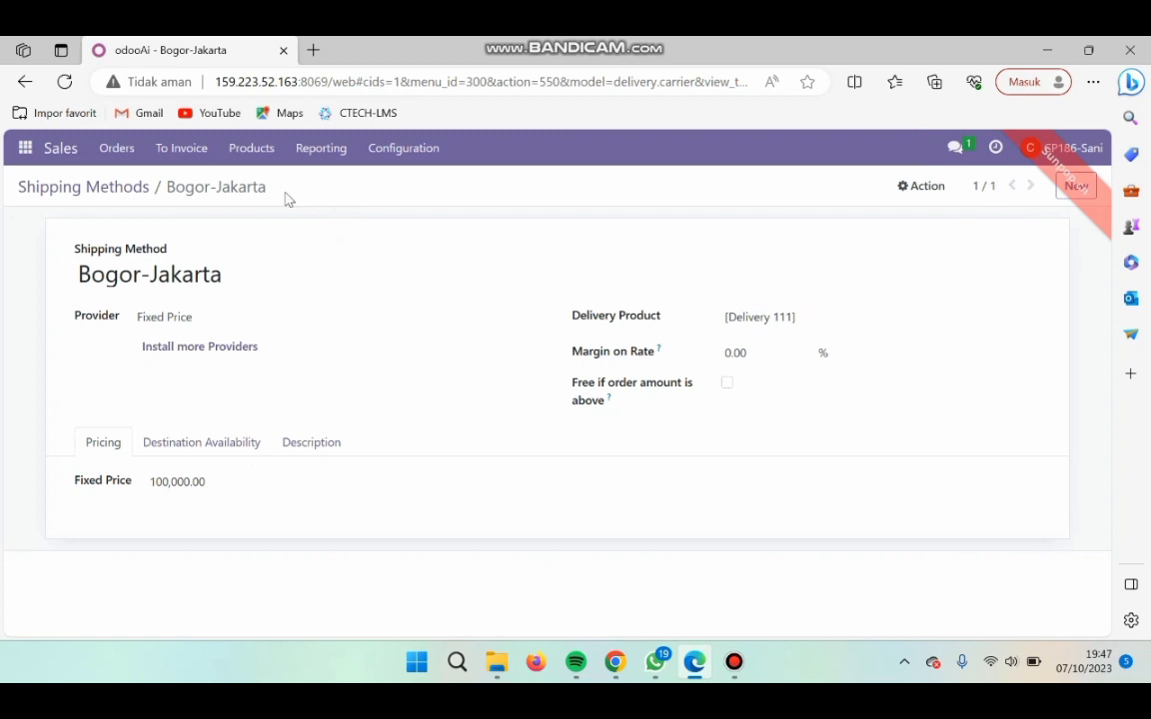
- Remove the My Quotations filter from the quotations list and open the PT. Abadi quotation
click(132, 150)
click(143, 185)
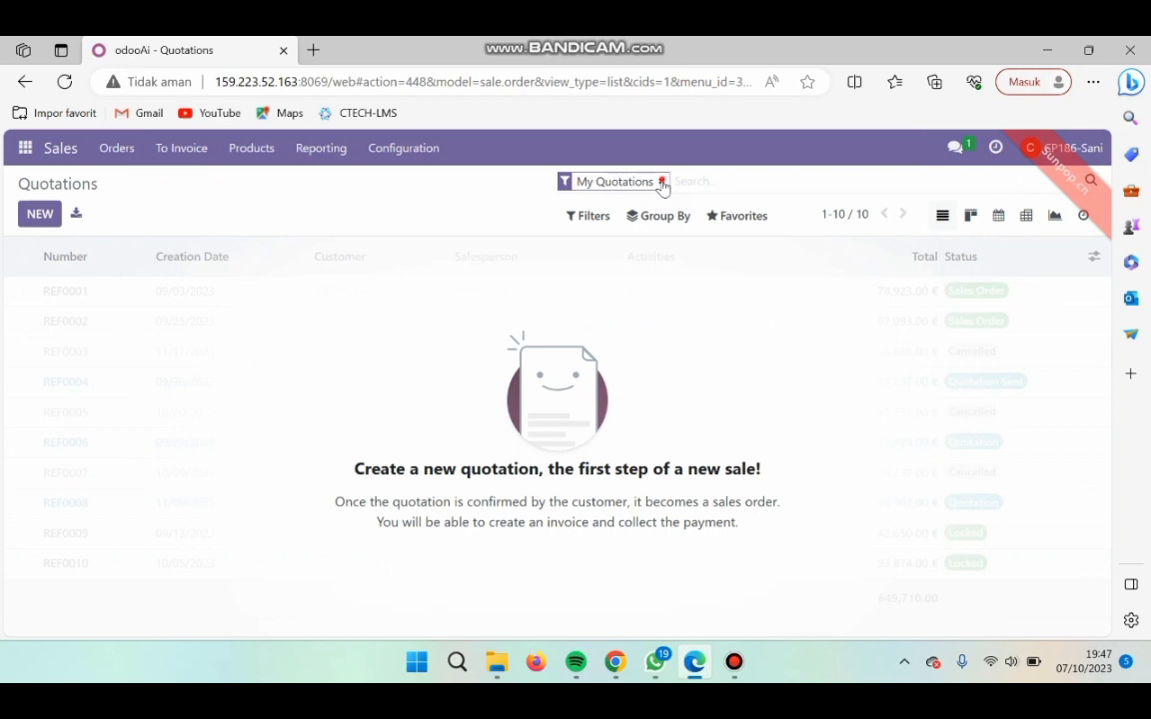
click(662, 182)
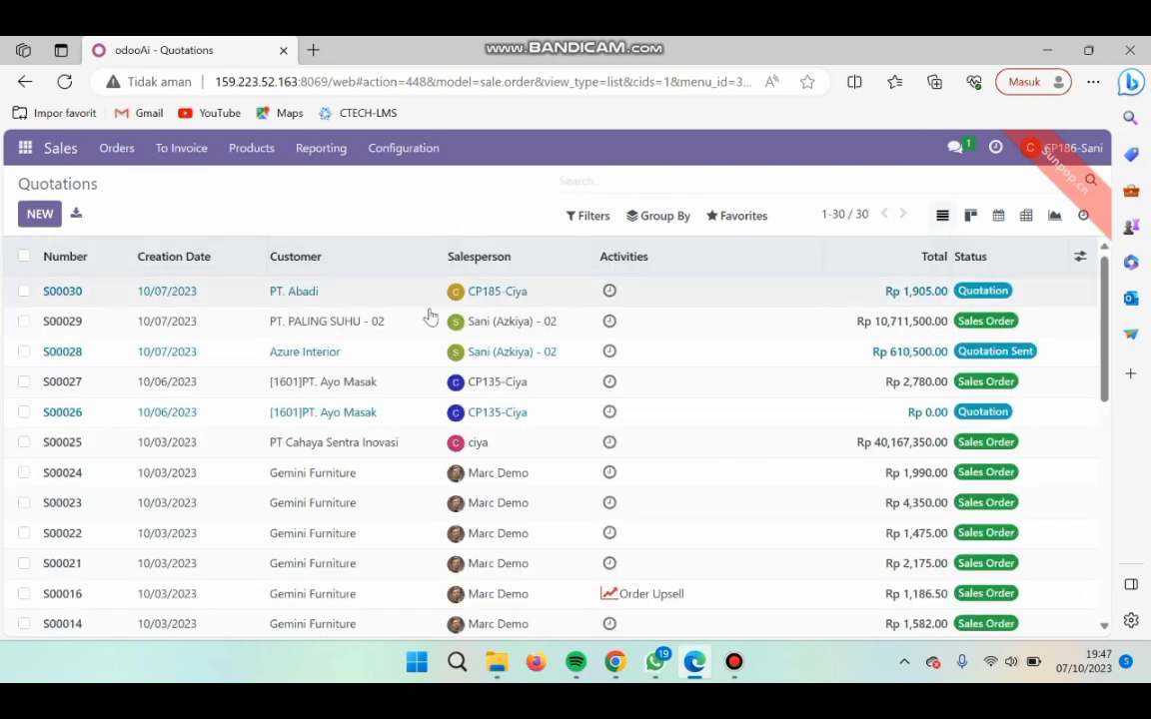
click(299, 302)
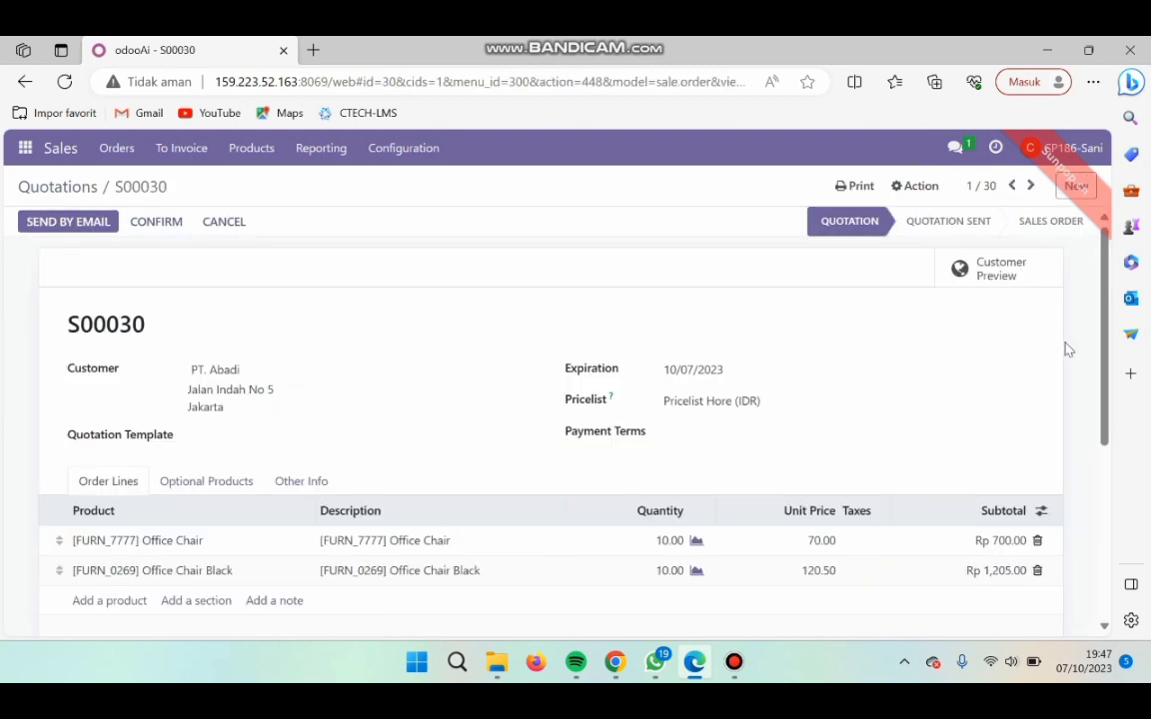
- Add shipping to the PT. Abadi quotation, replacing the Local Delivery method with Bogor-Jakarta
scroll(1099, 400, down, 3)
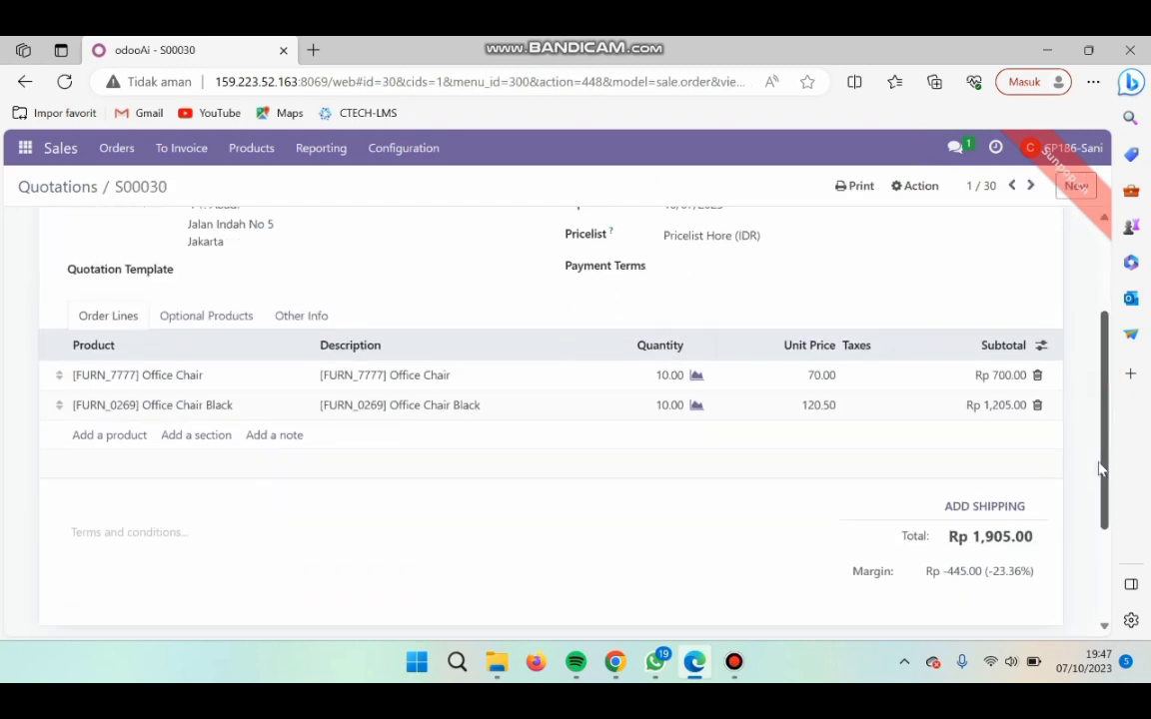
click(977, 502)
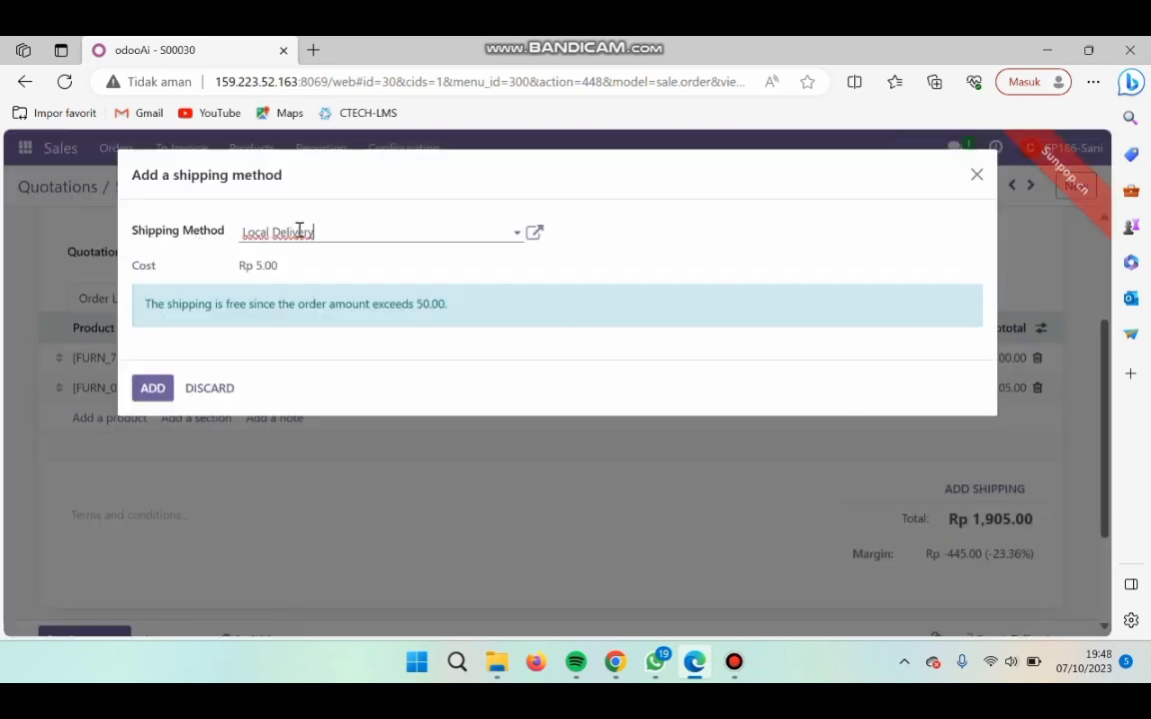
click(432, 236)
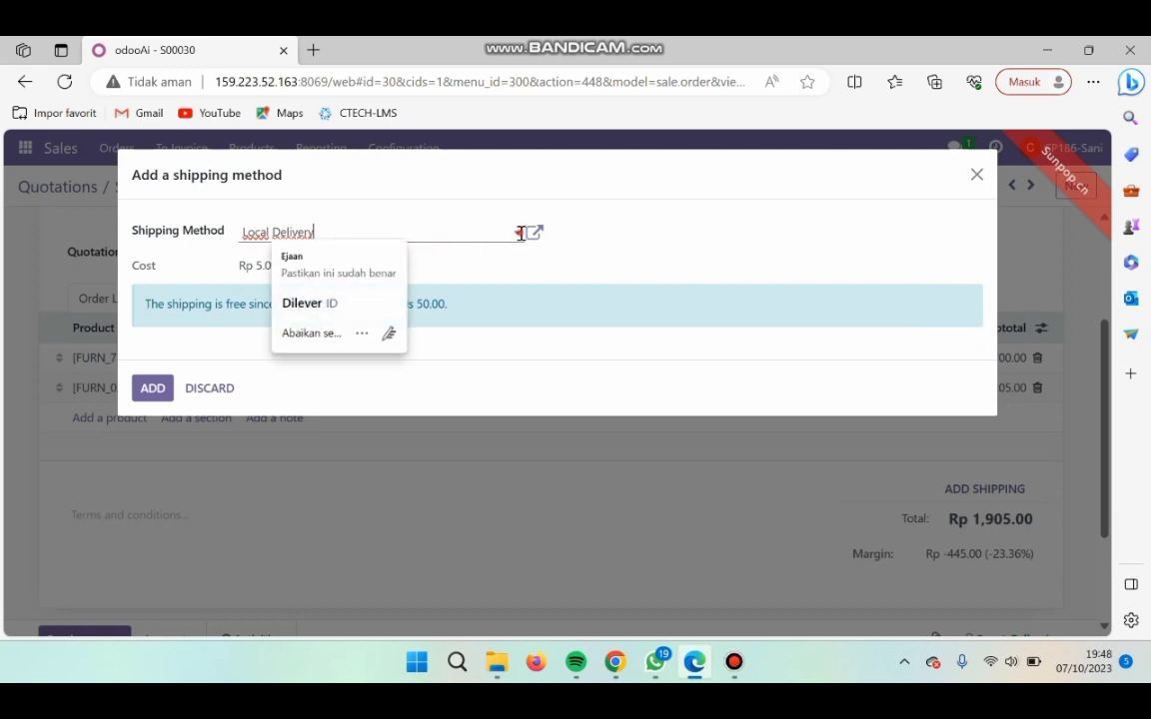
key(BackSpace)
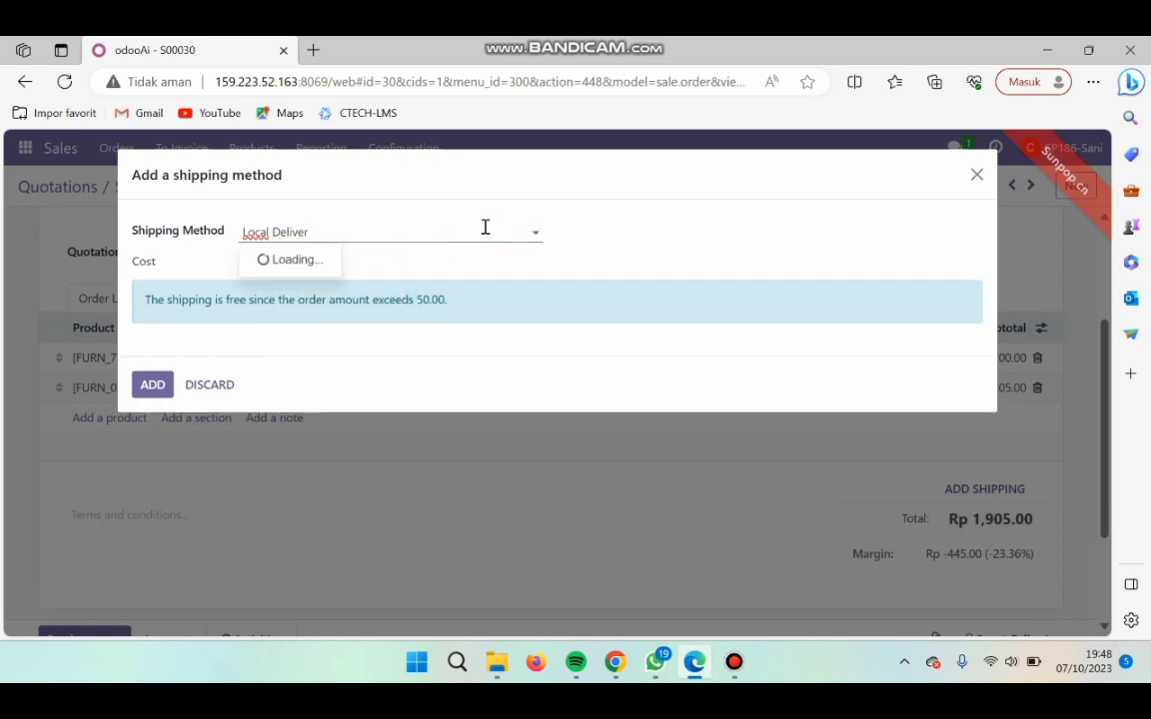
key(ctrl+a)
key(BackSpace)
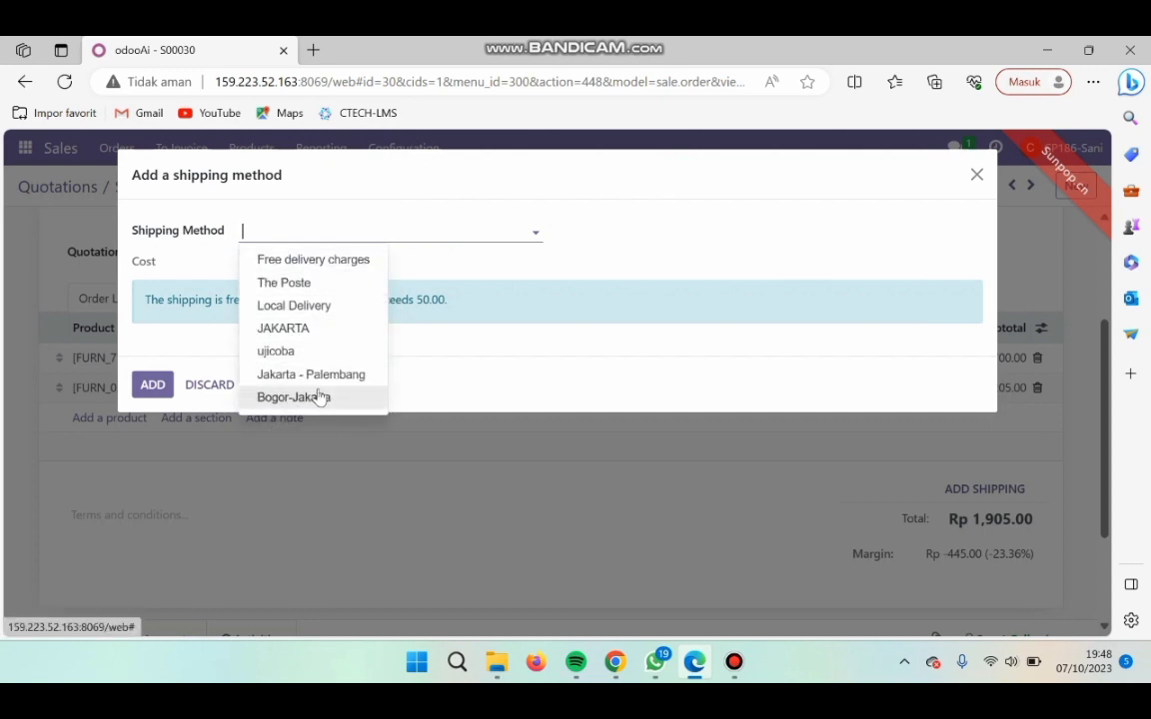
click(318, 397)
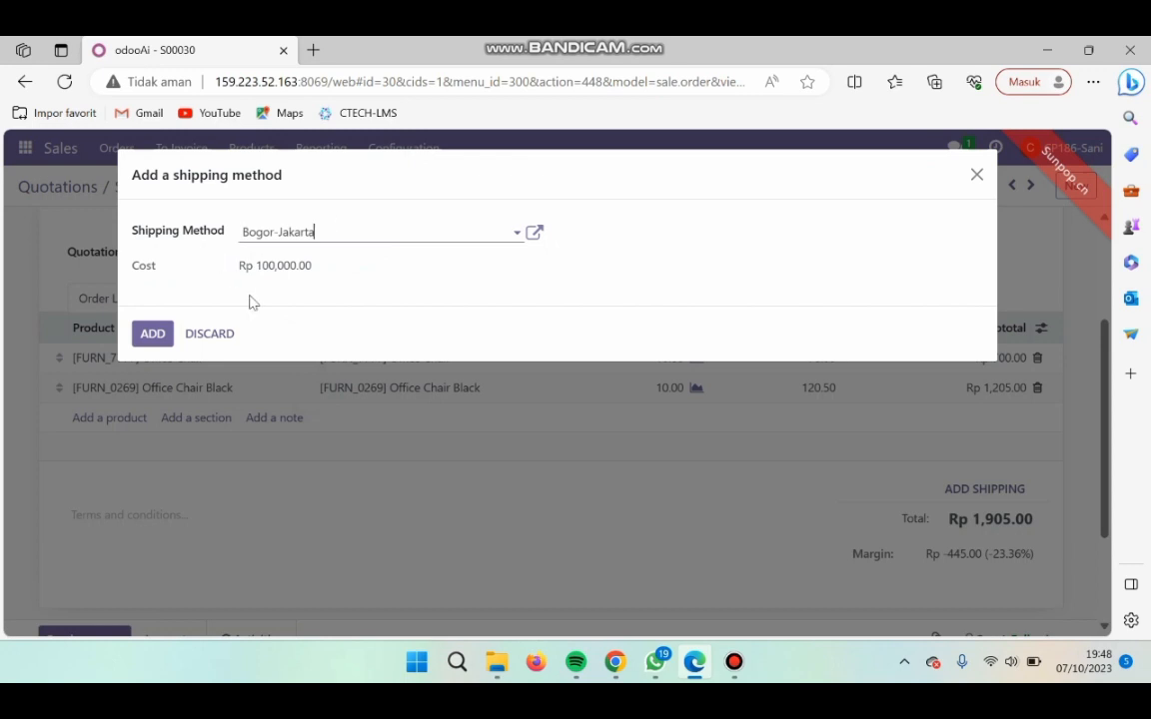
click(152, 333)
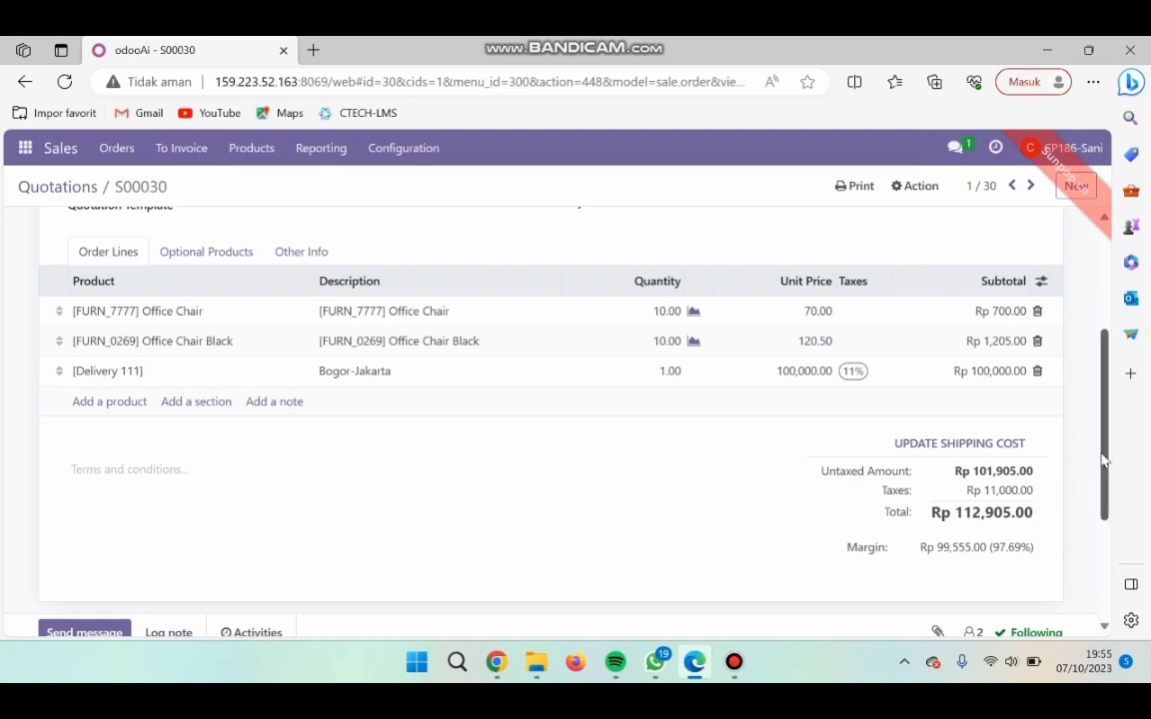
scroll(1099, 451, up, 3)
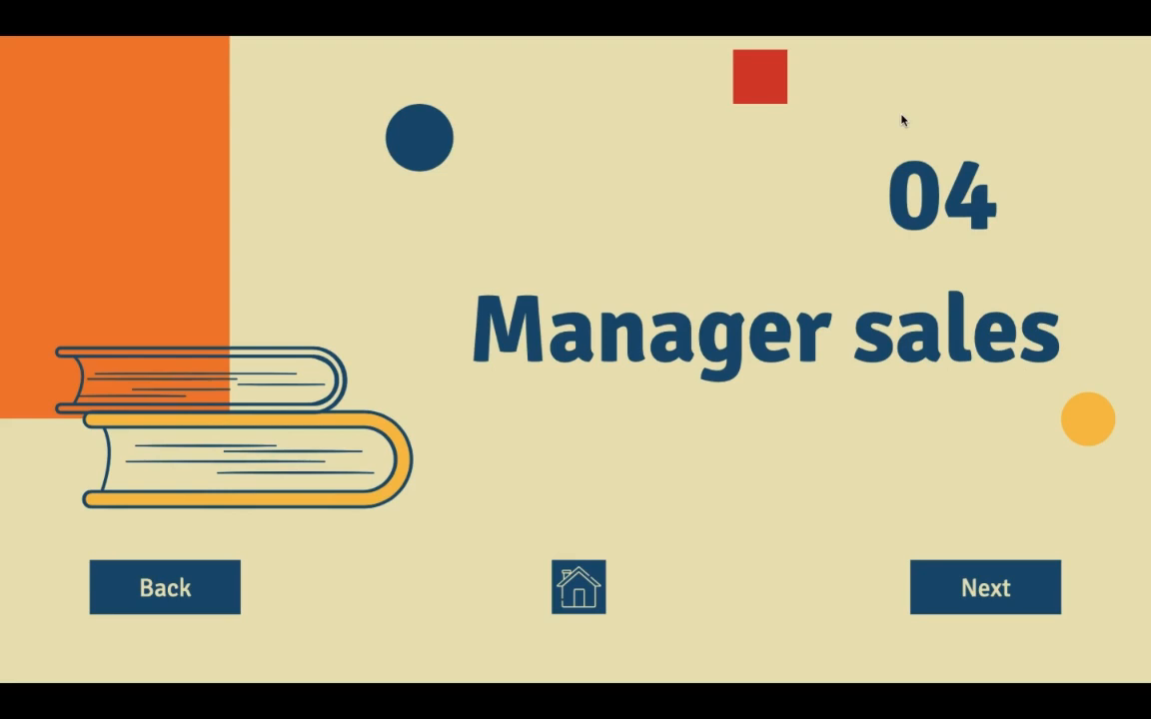
key(Right)
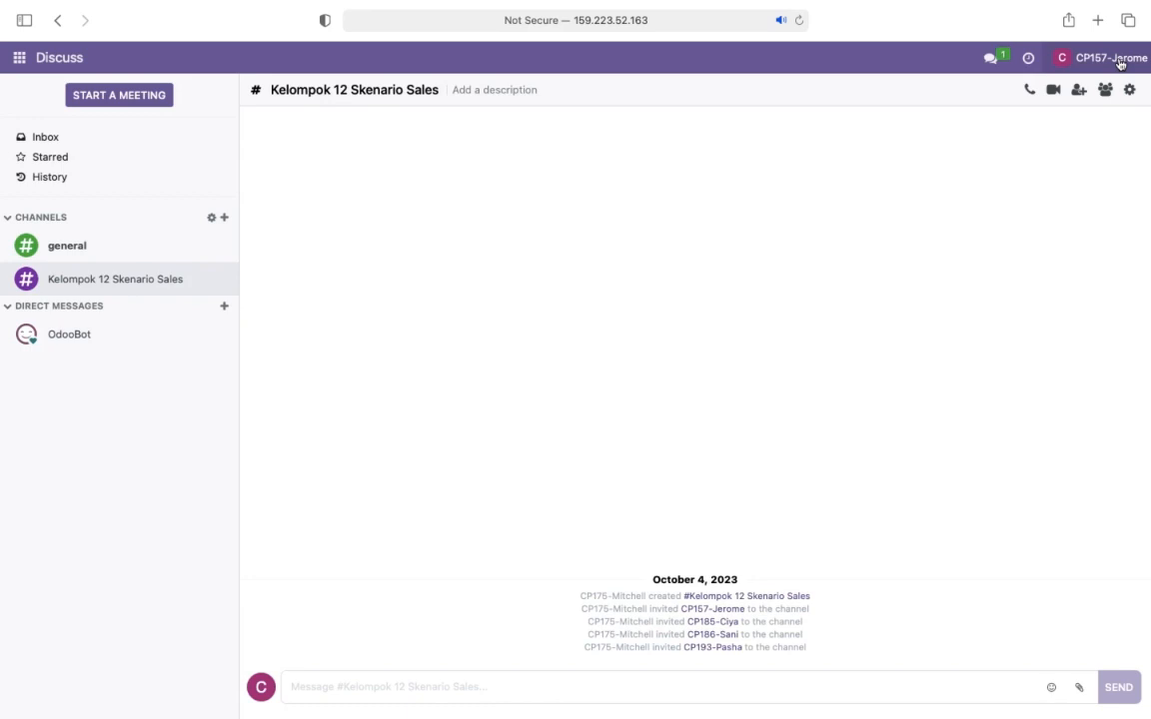
- Review the preferences in the sales manager's own profile and save them
click(1121, 64)
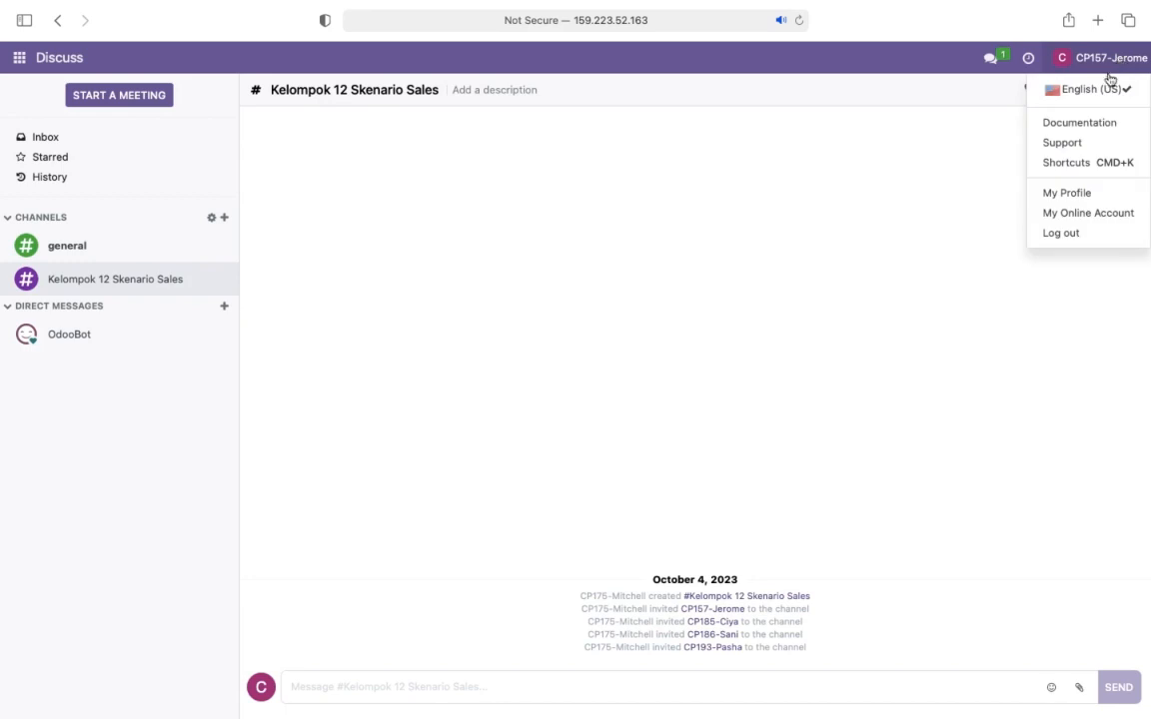
click(1089, 196)
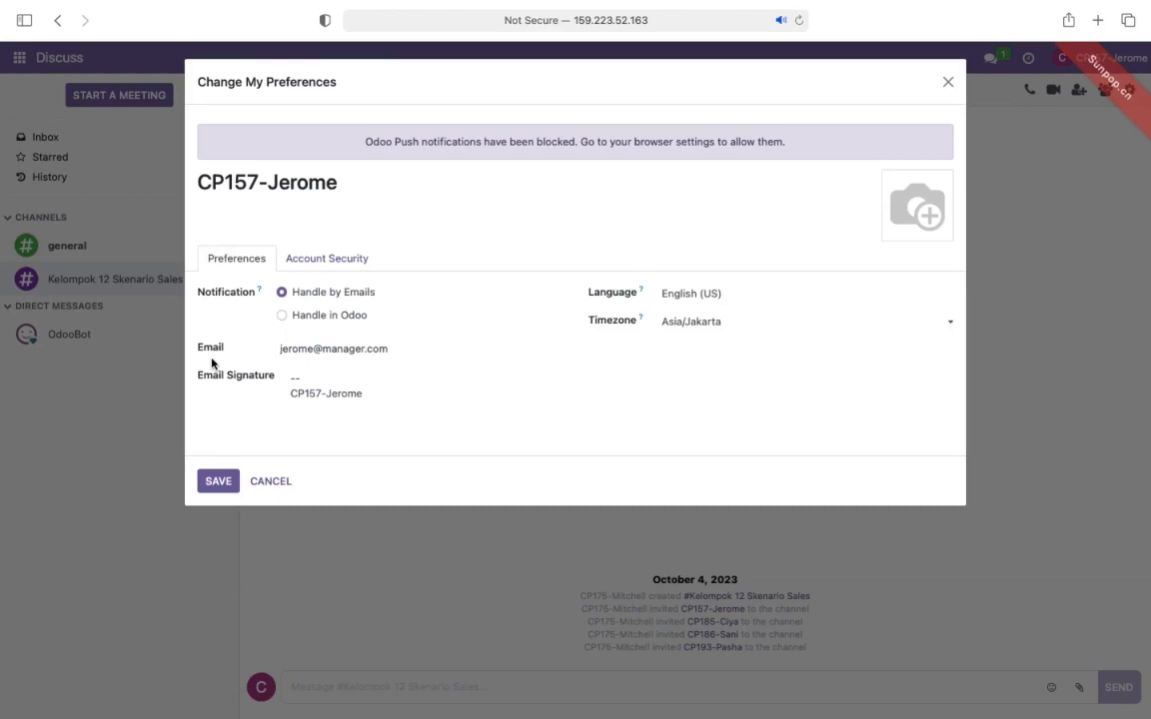
click(214, 484)
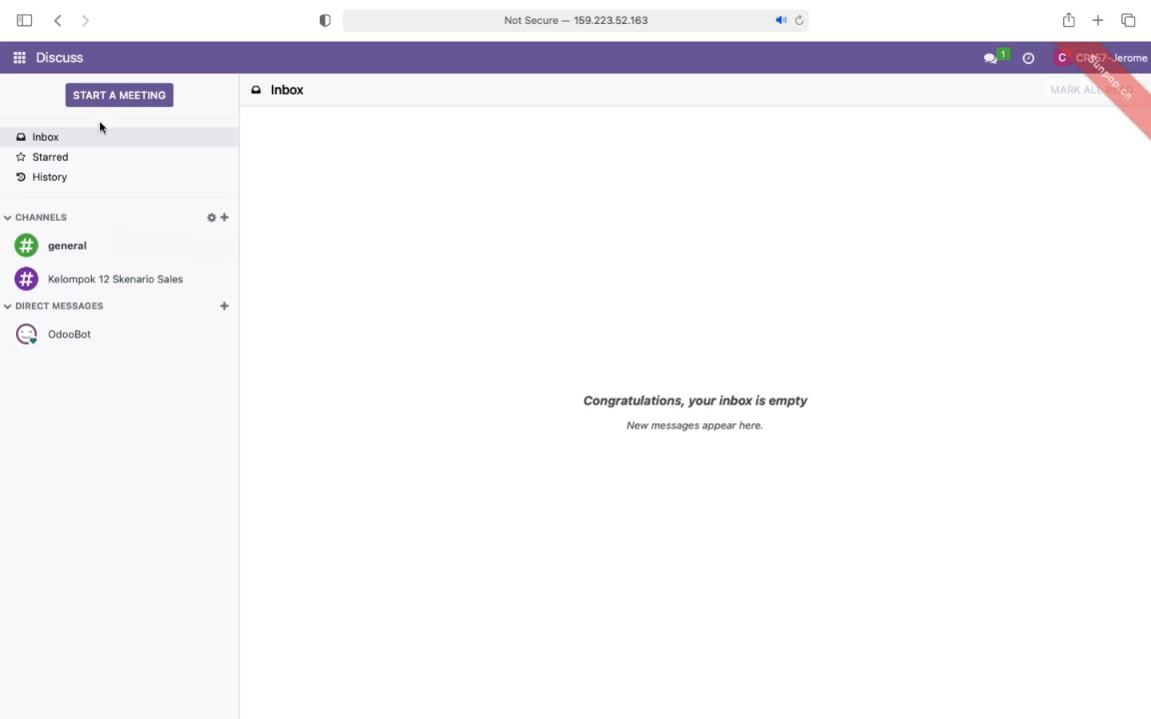
- Open the PT. Abadi quotation from the unfiltered list in the Sales app and confirm it as a sales order
click(18, 60)
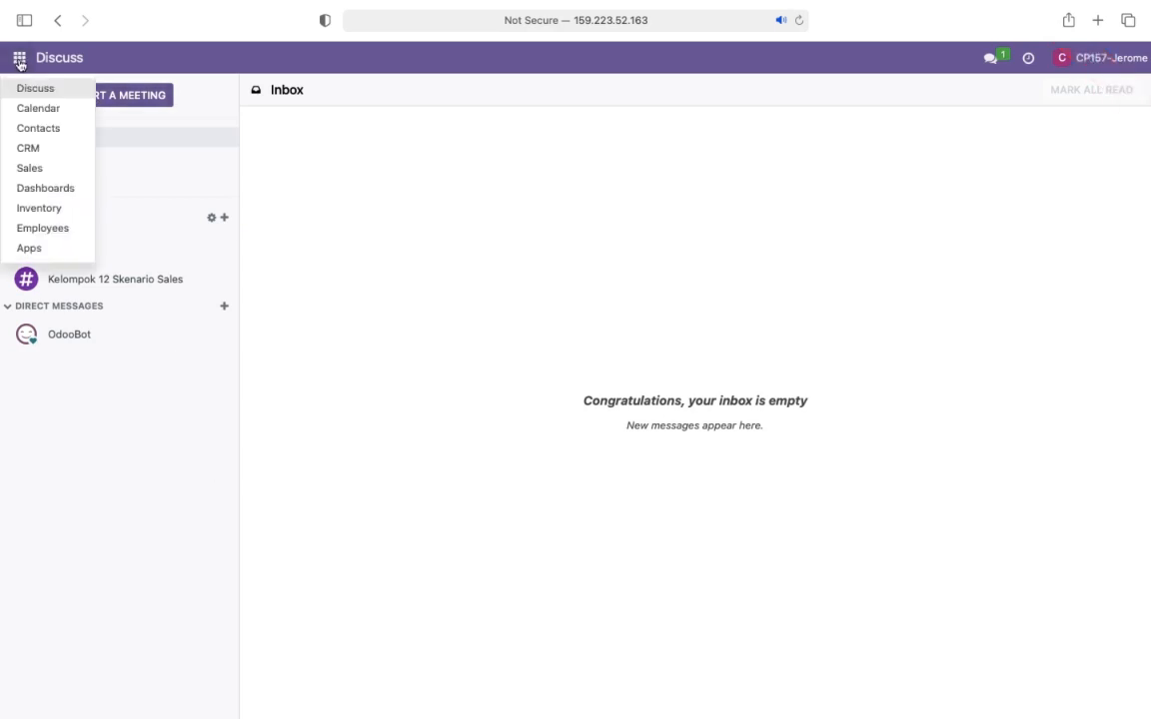
click(45, 169)
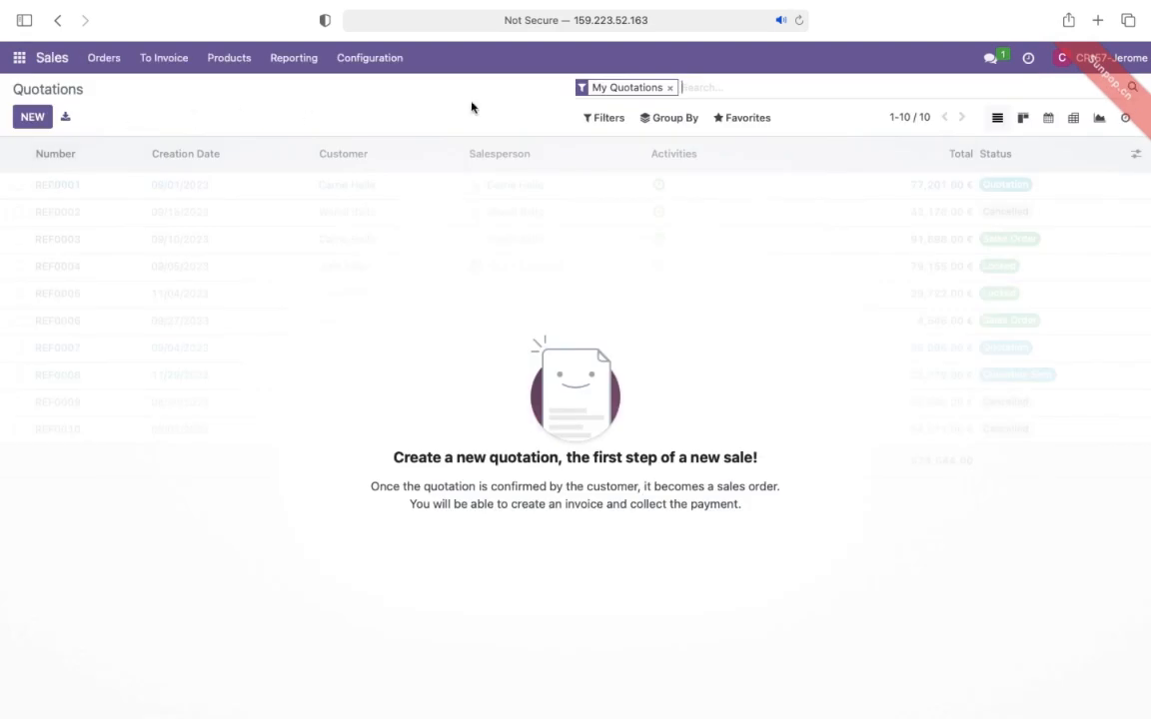
click(670, 88)
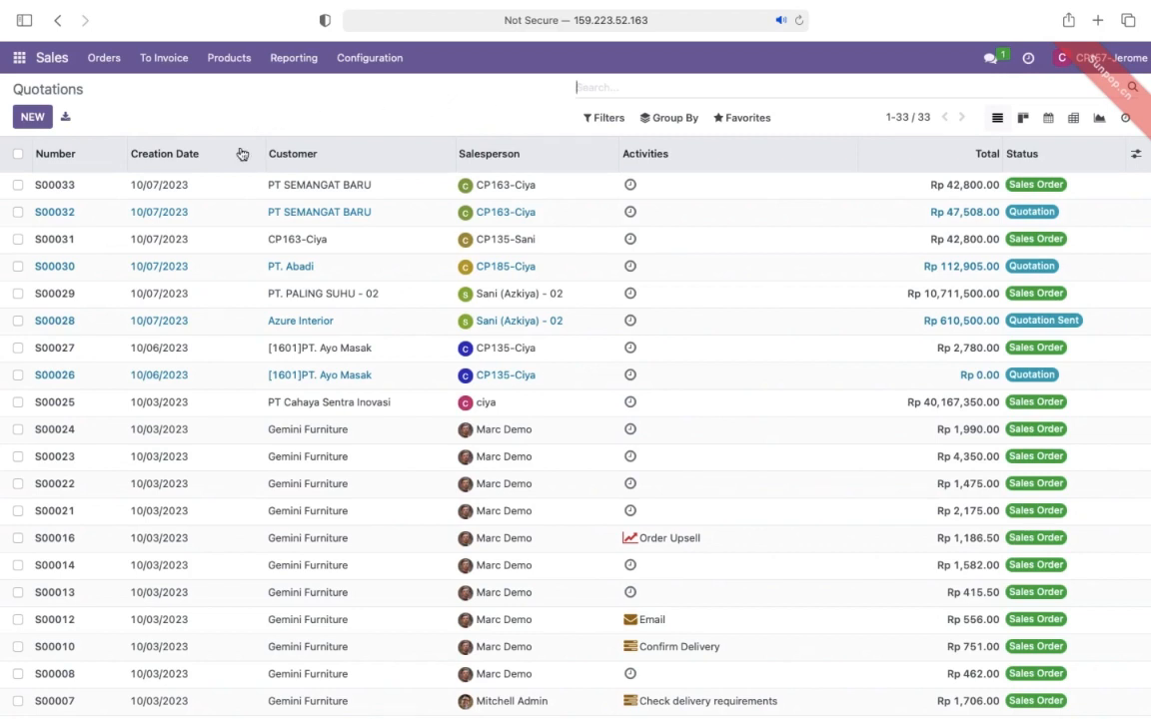
click(293, 271)
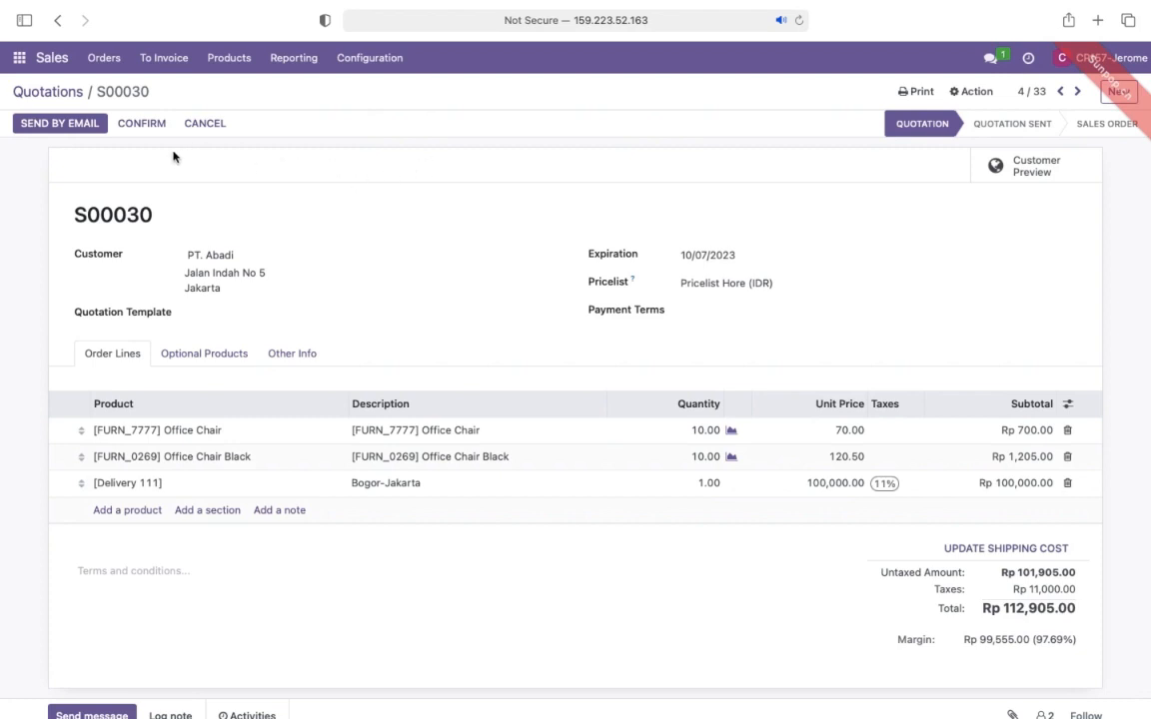
click(142, 125)
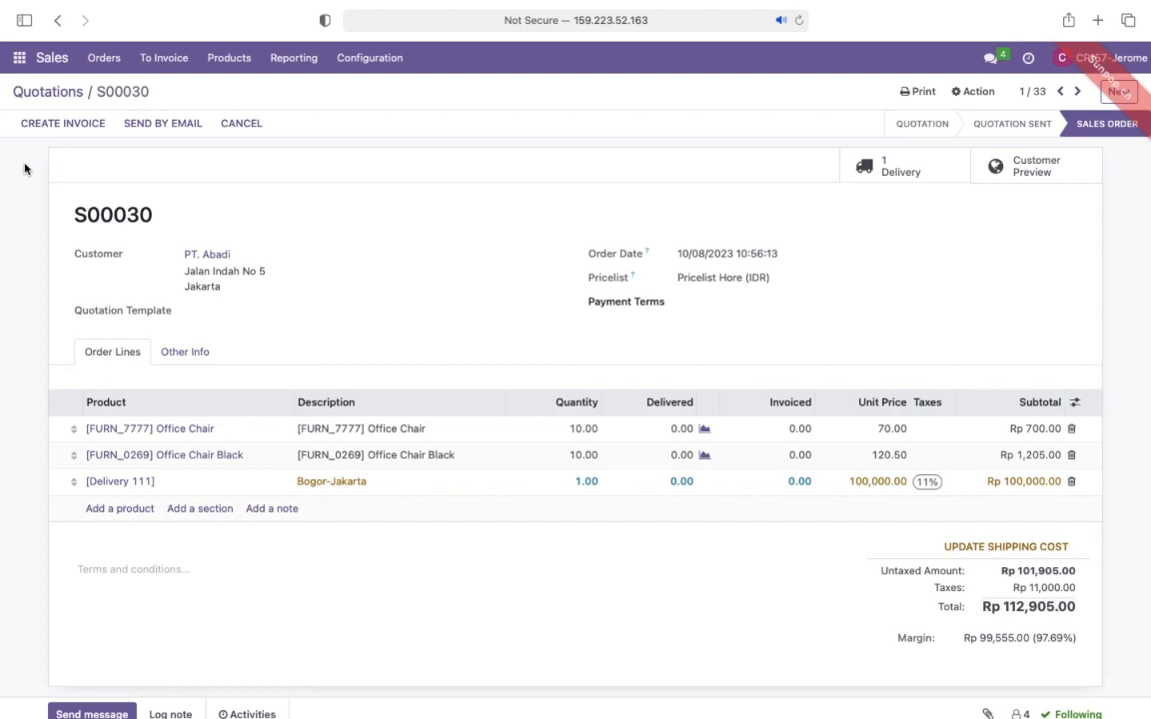
- Create and view an invoice for the PT. Abadi sales order as a percentage down payment of 30%
click(62, 125)
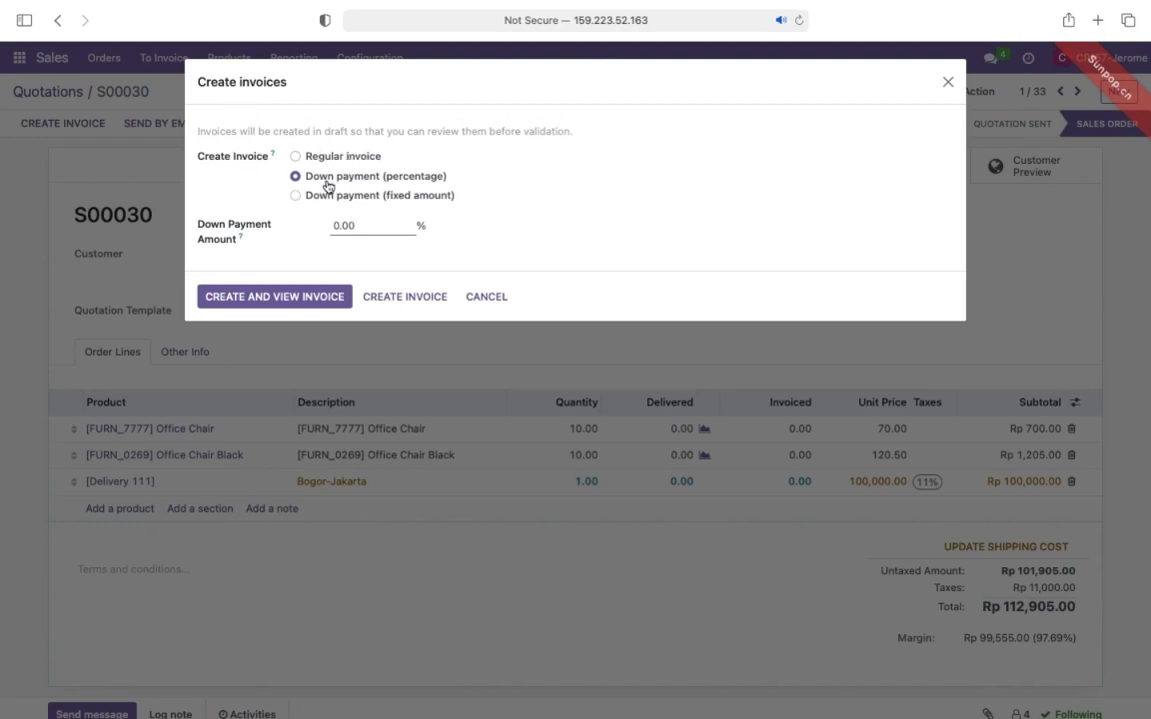
click(368, 224)
drag(367, 224, 317, 229)
text(30)
click(247, 266)
click(264, 297)
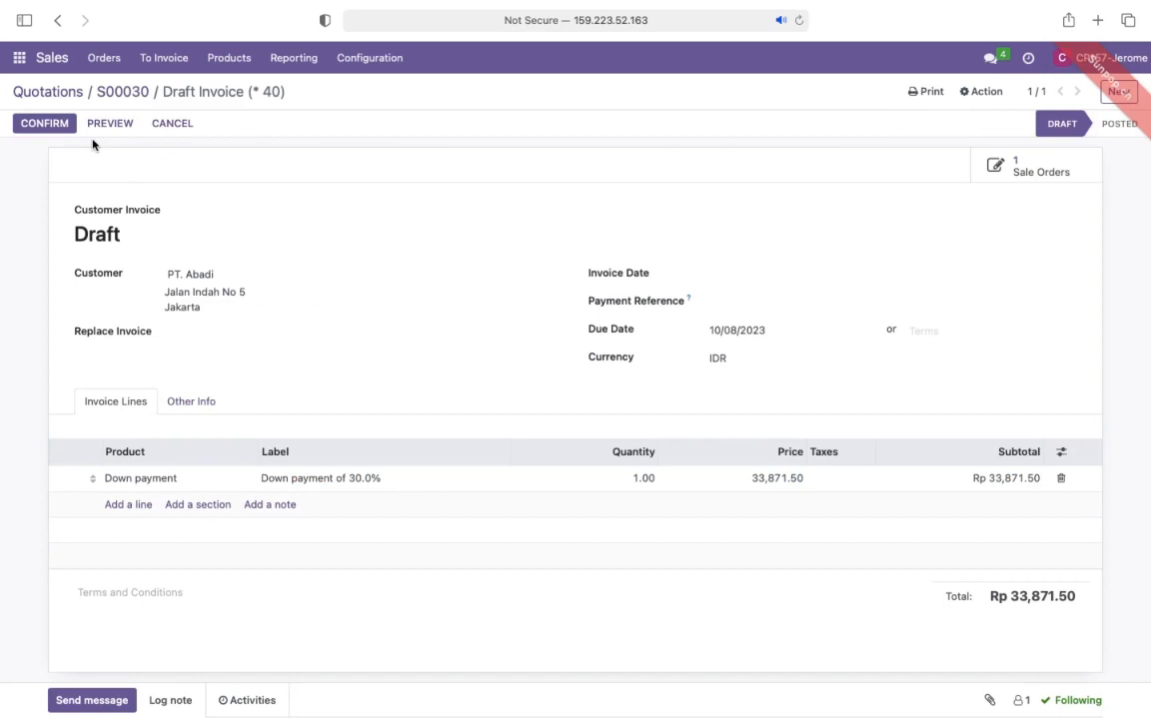
- Confirm the draft down payment invoice and register its payment with the Bank journal and Manual payment method
click(39, 124)
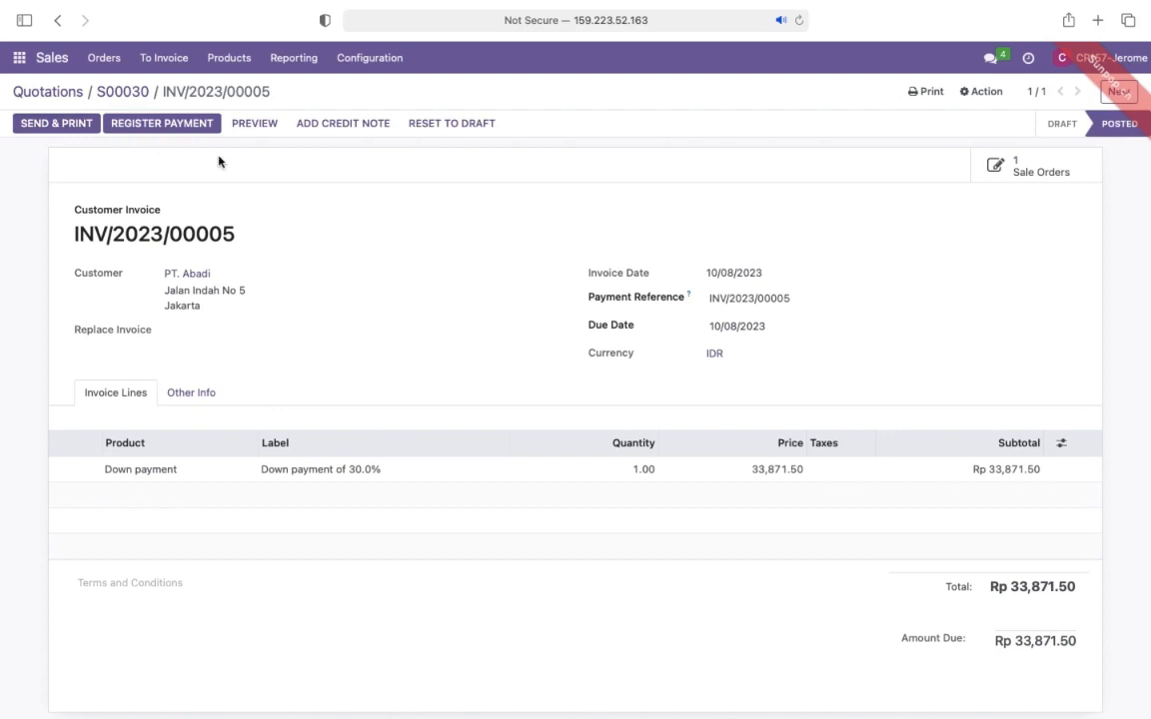
click(161, 123)
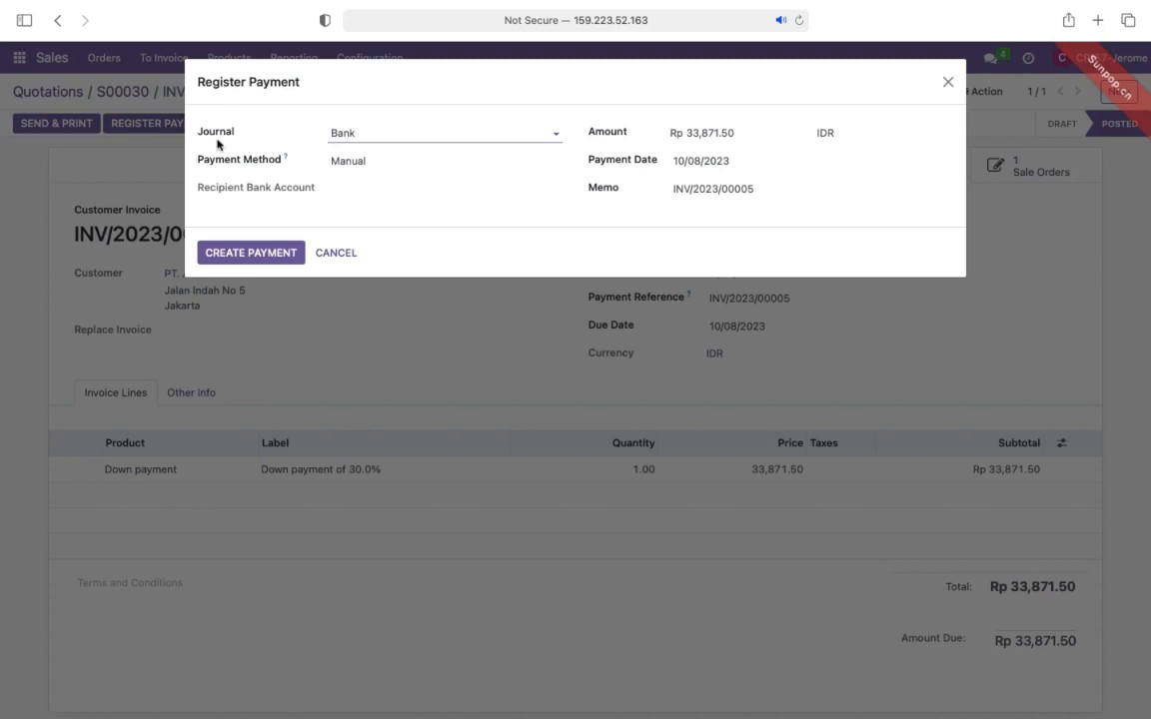
click(224, 205)
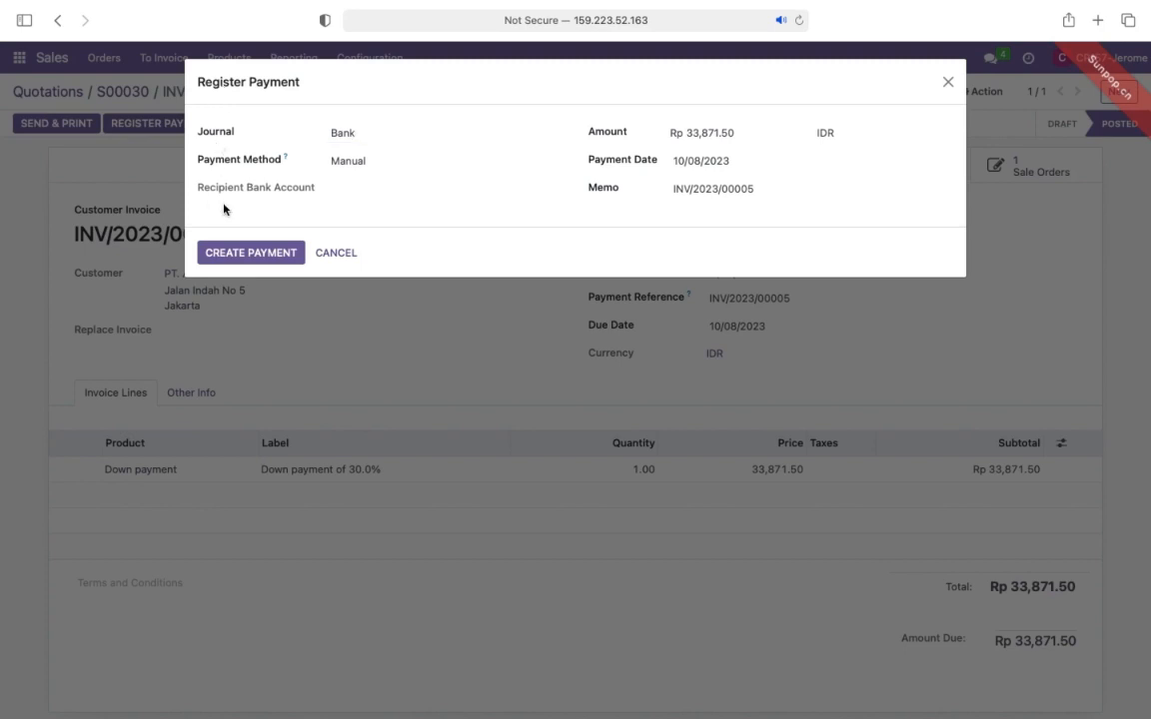
click(245, 253)
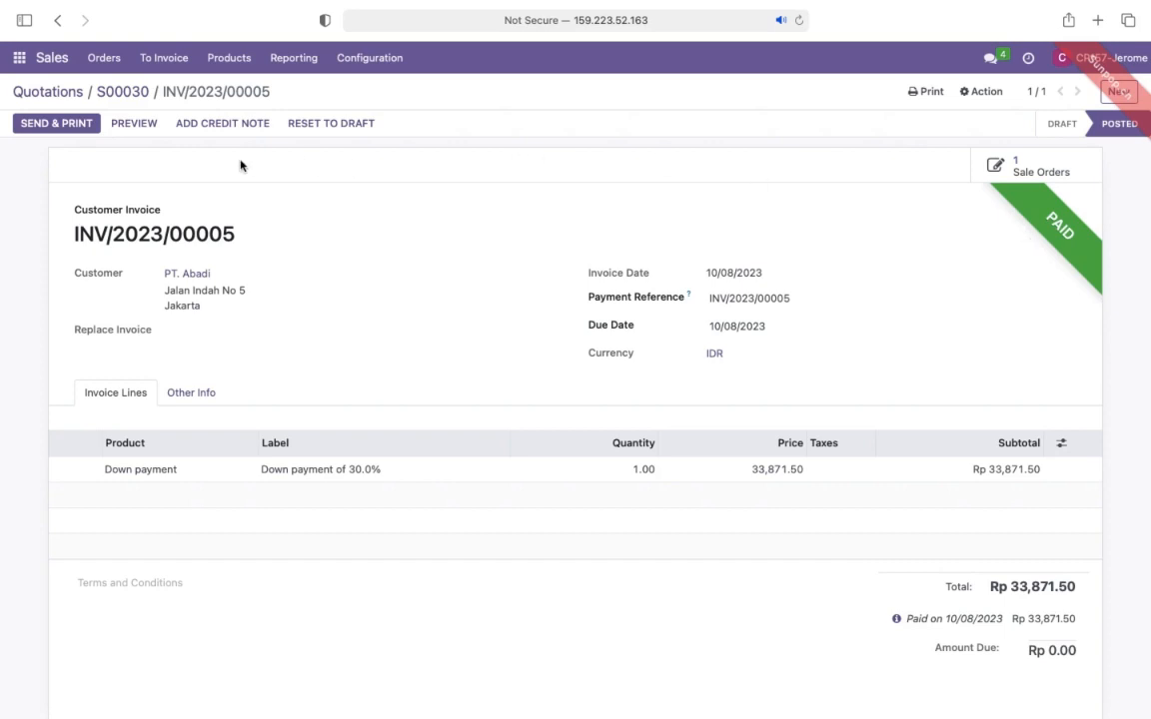
- Return to the quotations list and reopen the PT. Abadi sales order
click(48, 91)
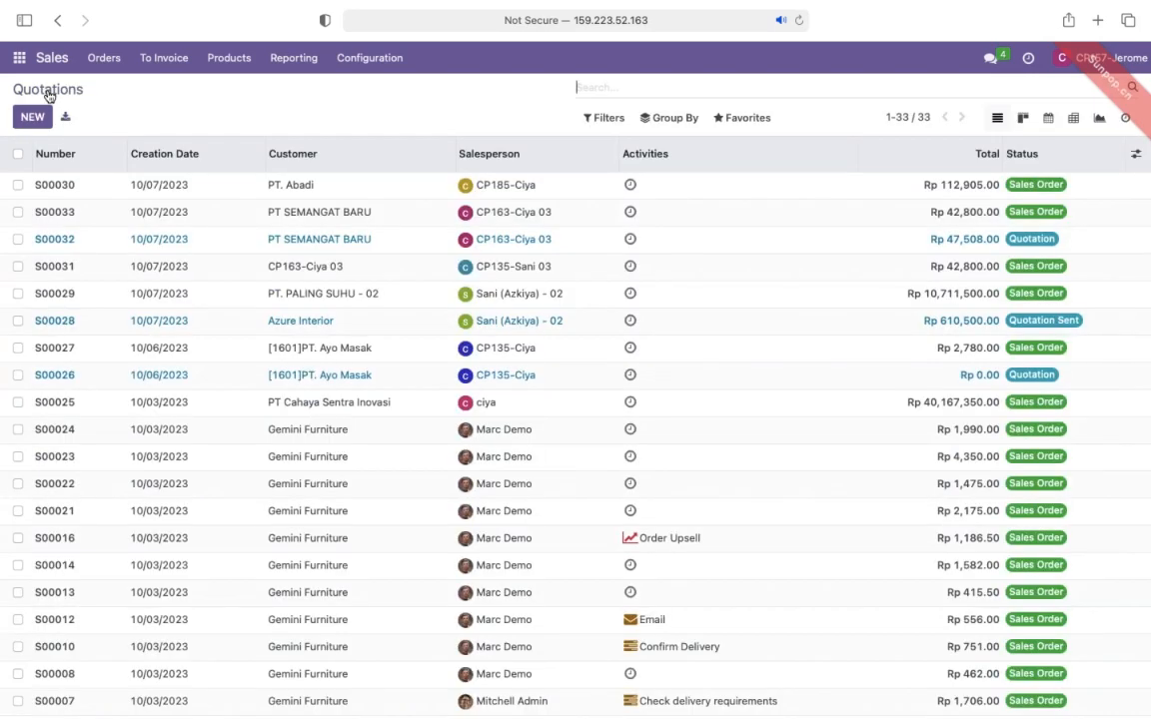
click(296, 190)
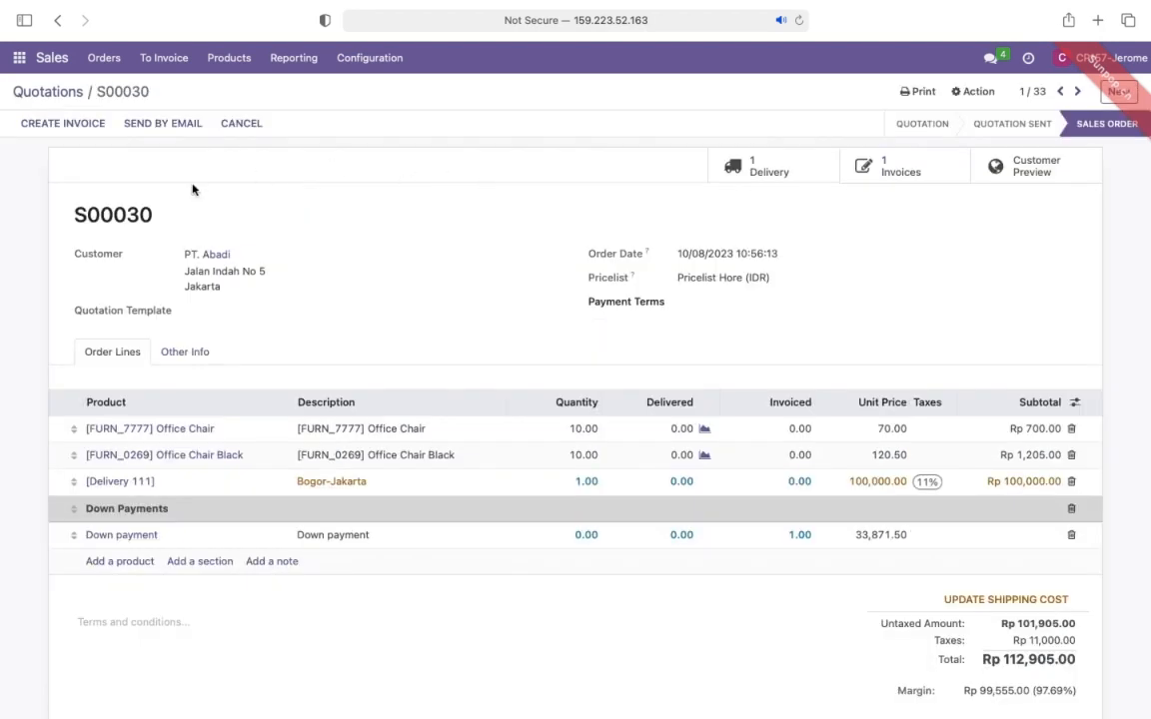
- Create and view a second invoice for the PT. Abadi sales order as a percentage down payment of 70%
click(60, 125)
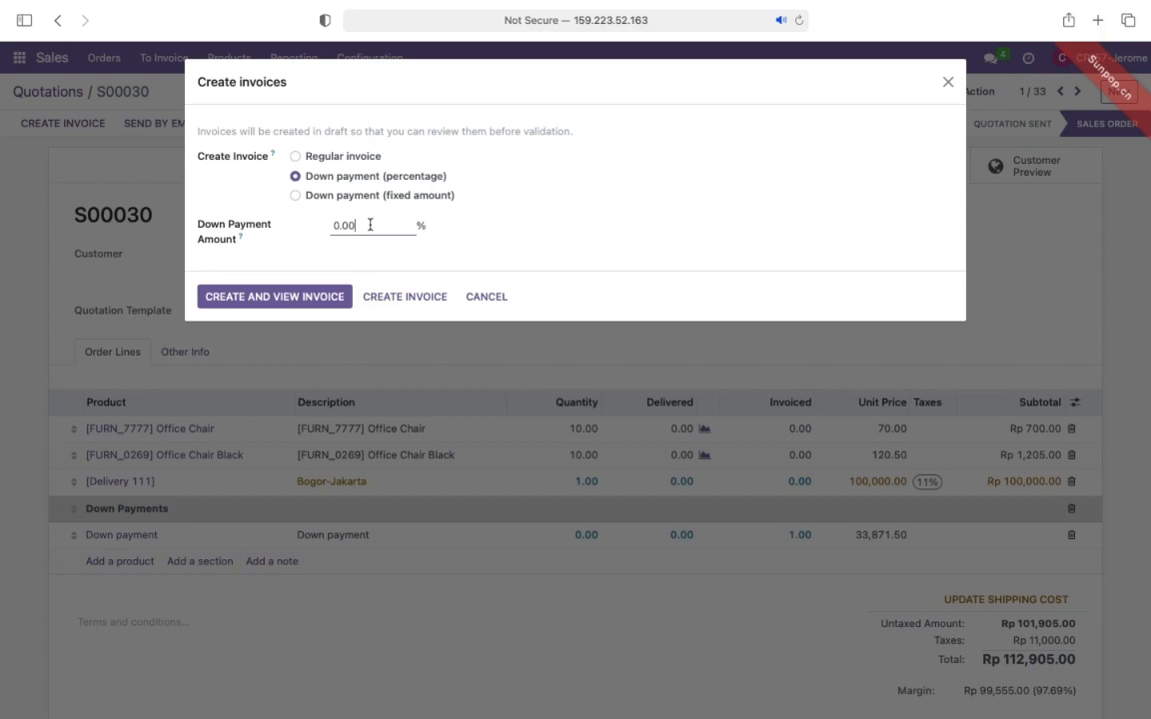
drag(369, 225, 310, 225)
text(70)
click(273, 263)
click(272, 298)
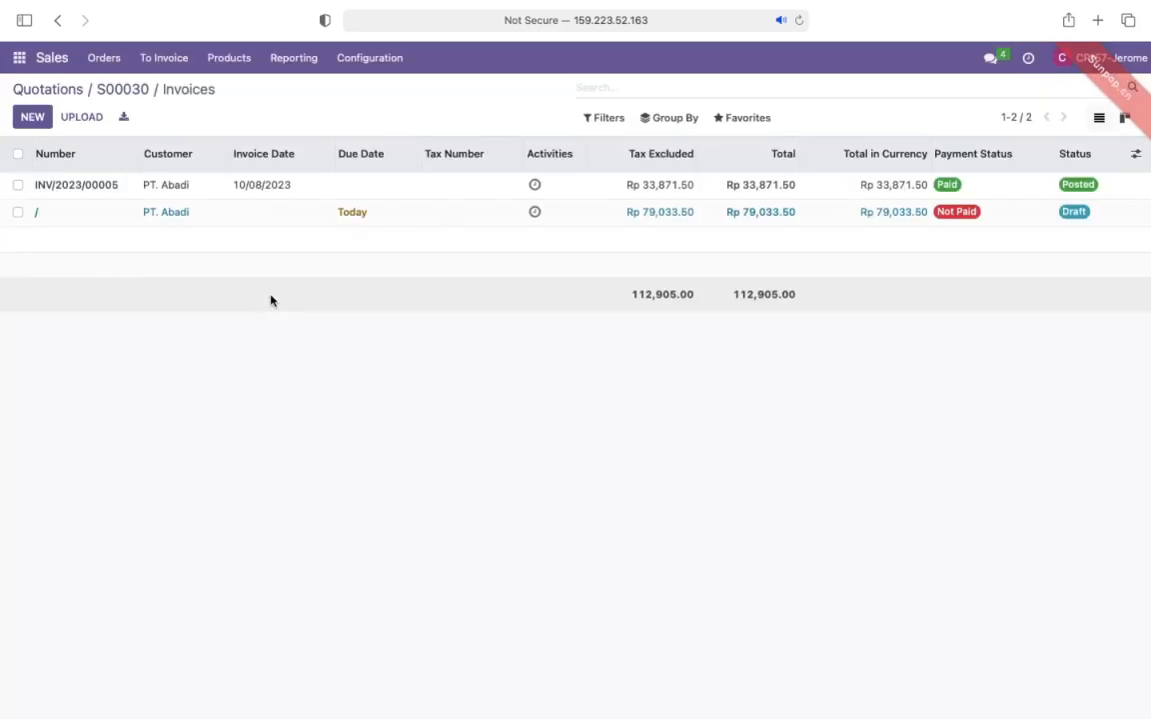
- Open and confirm PT. Abadi's draft 70% invoice, and register its payment with the Bank journal and Manual payment method
click(170, 215)
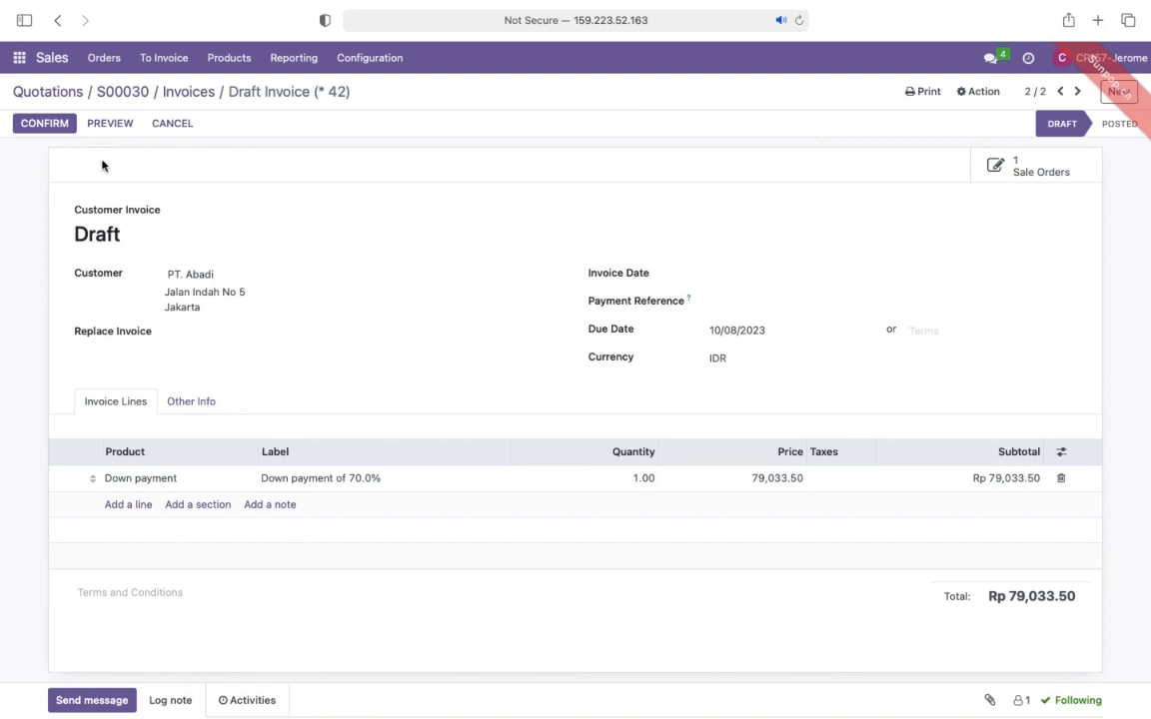
click(44, 124)
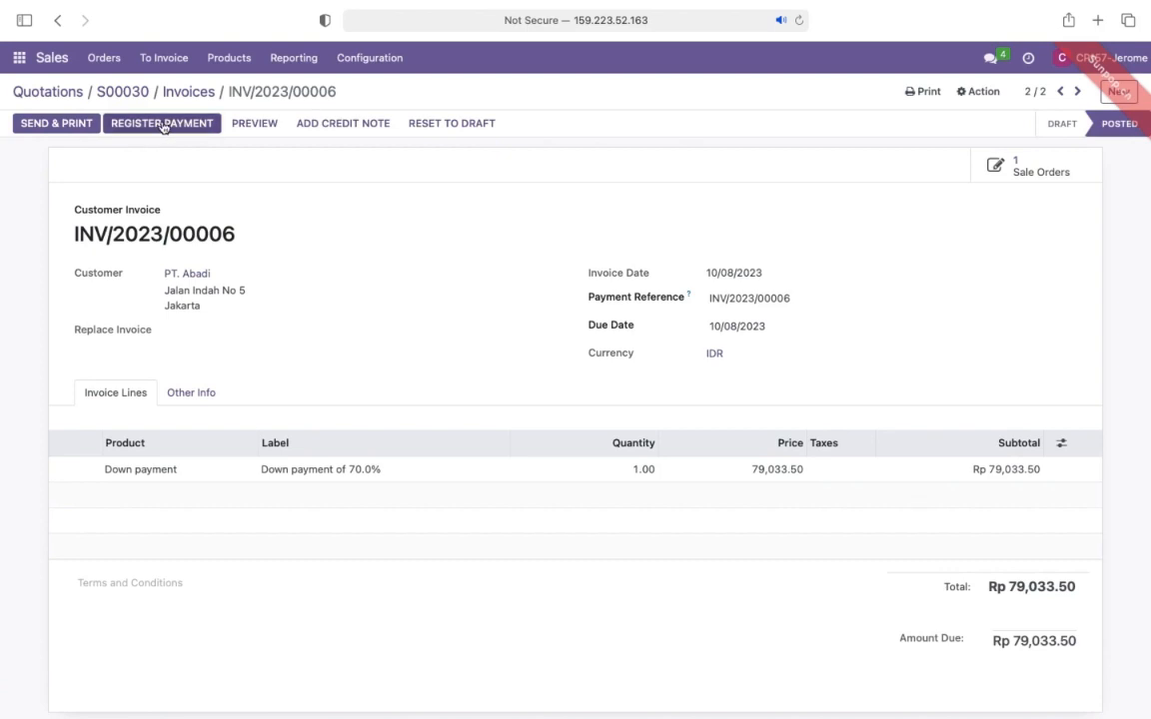
click(162, 124)
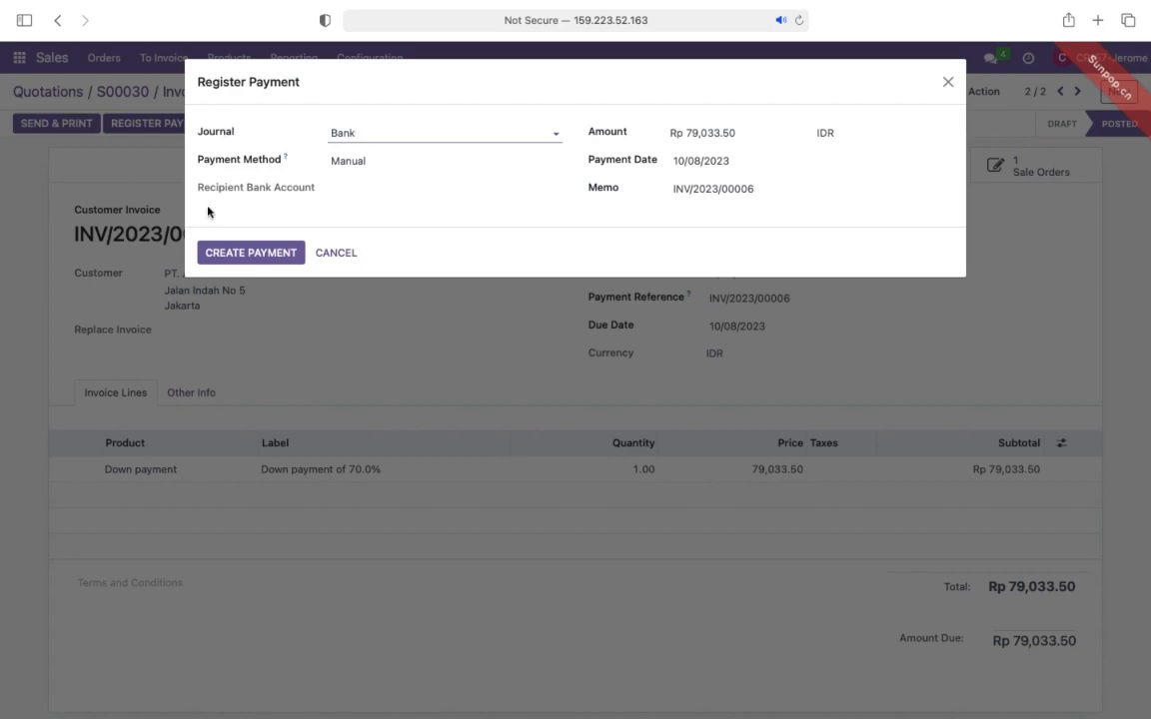
click(246, 255)
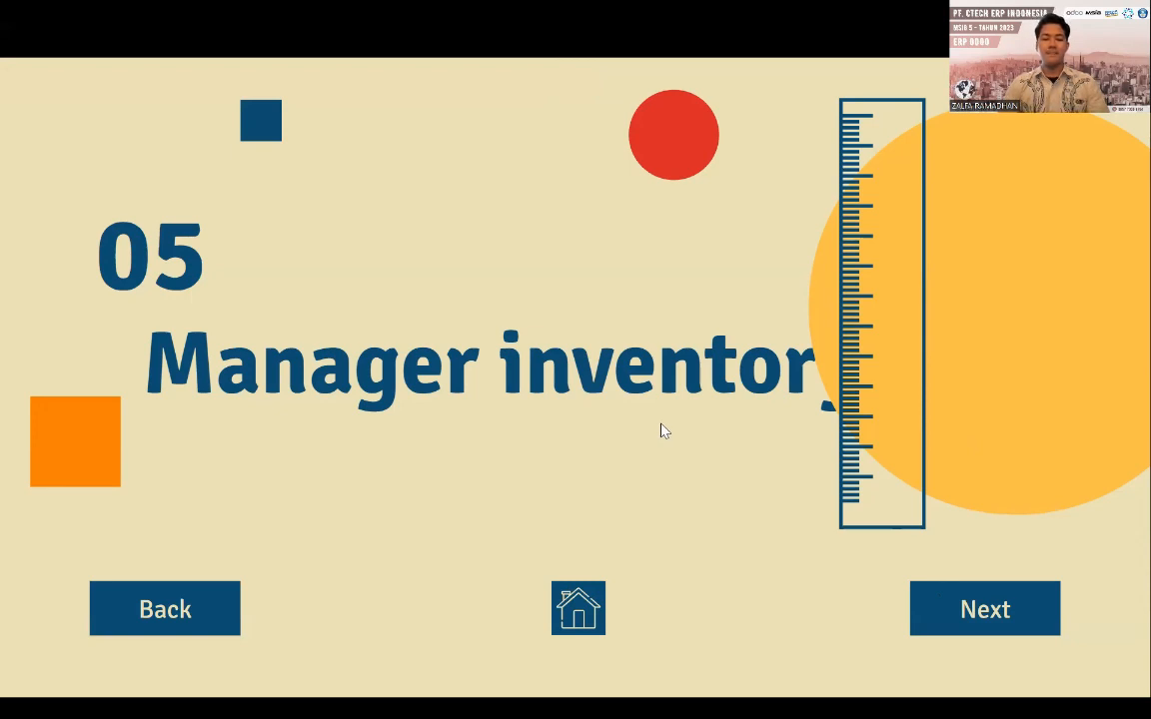
click(925, 624)
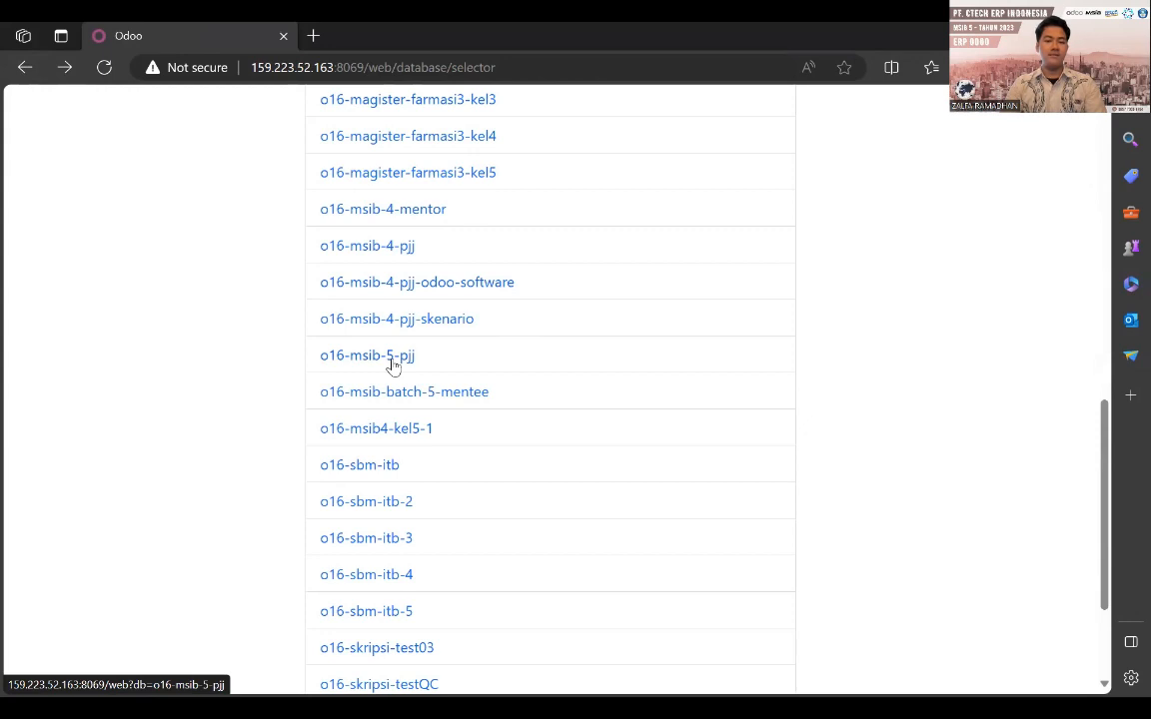
- Open the o16-msib-5-pjj database and go to its Inventory app, dismissing the browser's default-browser offer
click(391, 362)
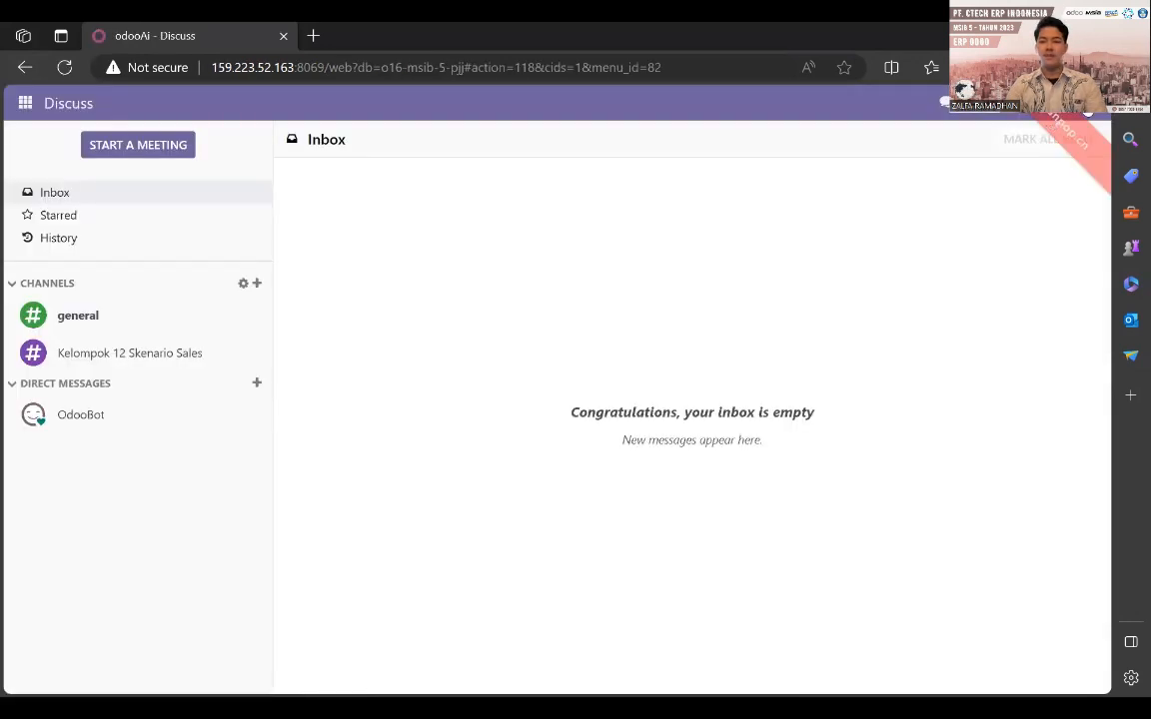
click(1087, 105)
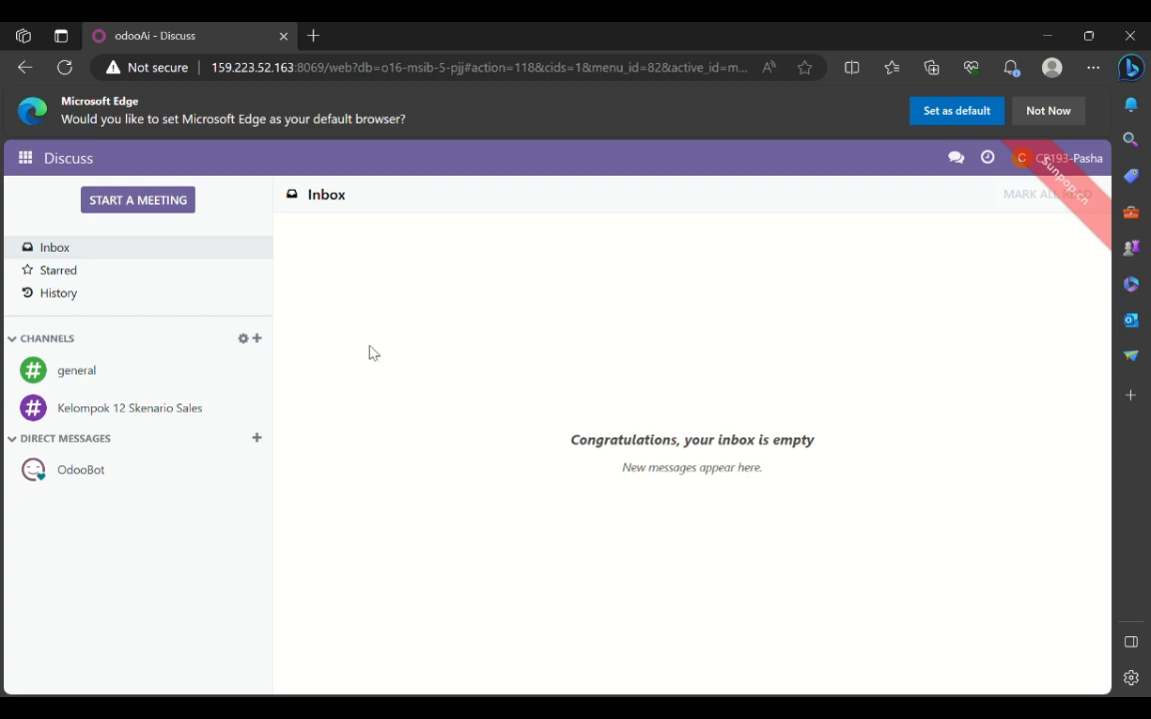
click(25, 166)
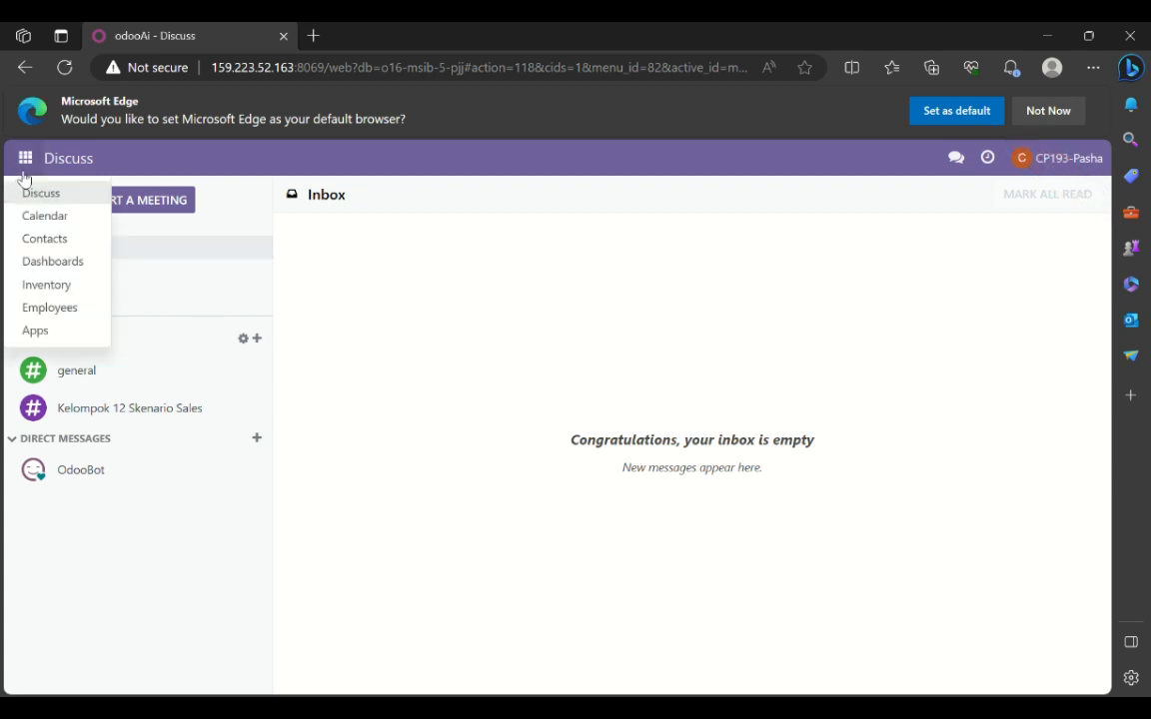
click(40, 286)
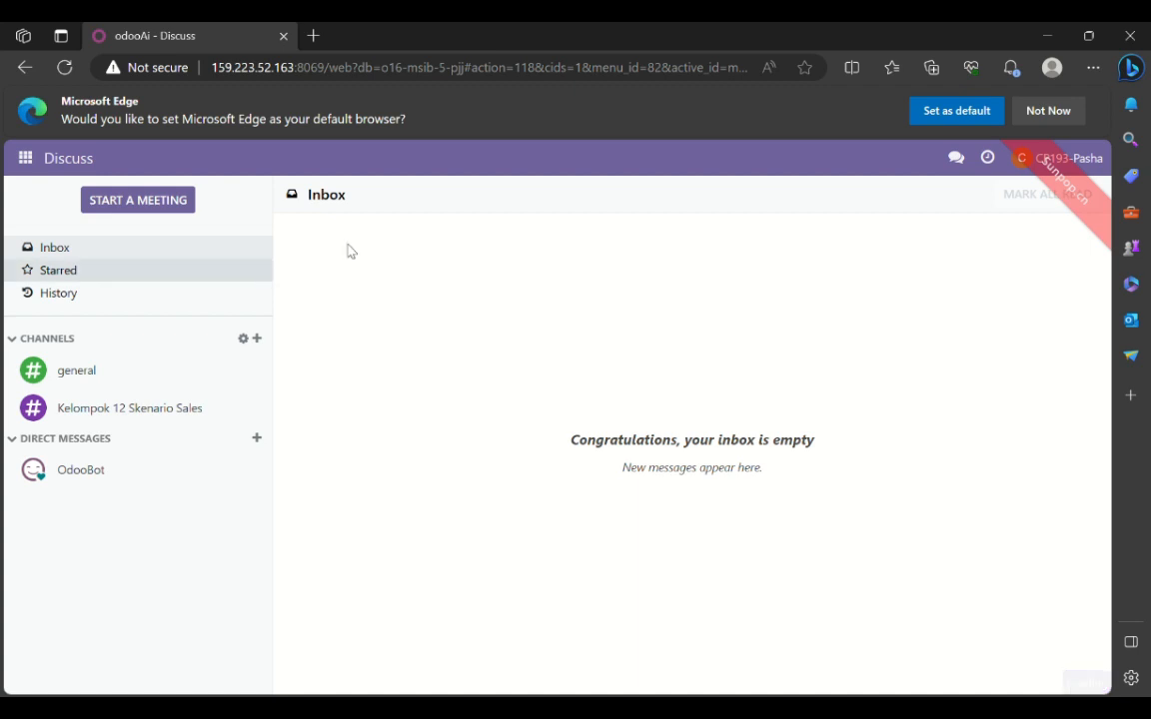
click(1069, 114)
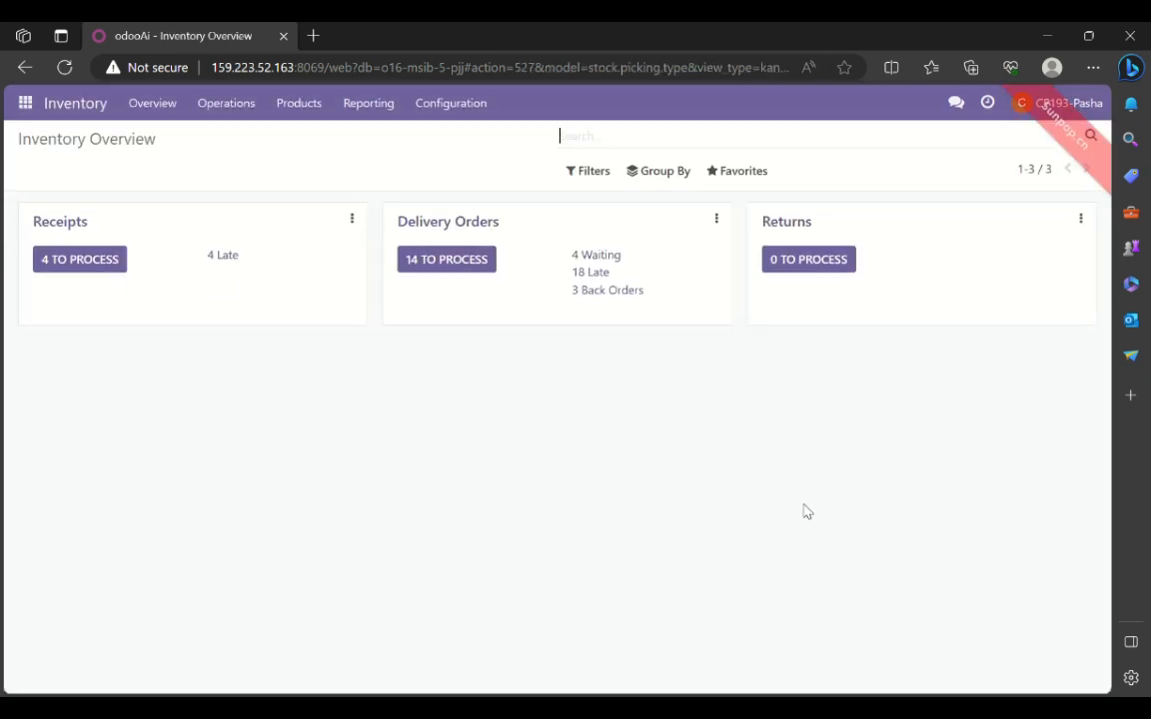
- Group the delivery orders to process by Source Document and open the PT. Abadi delivery
click(479, 264)
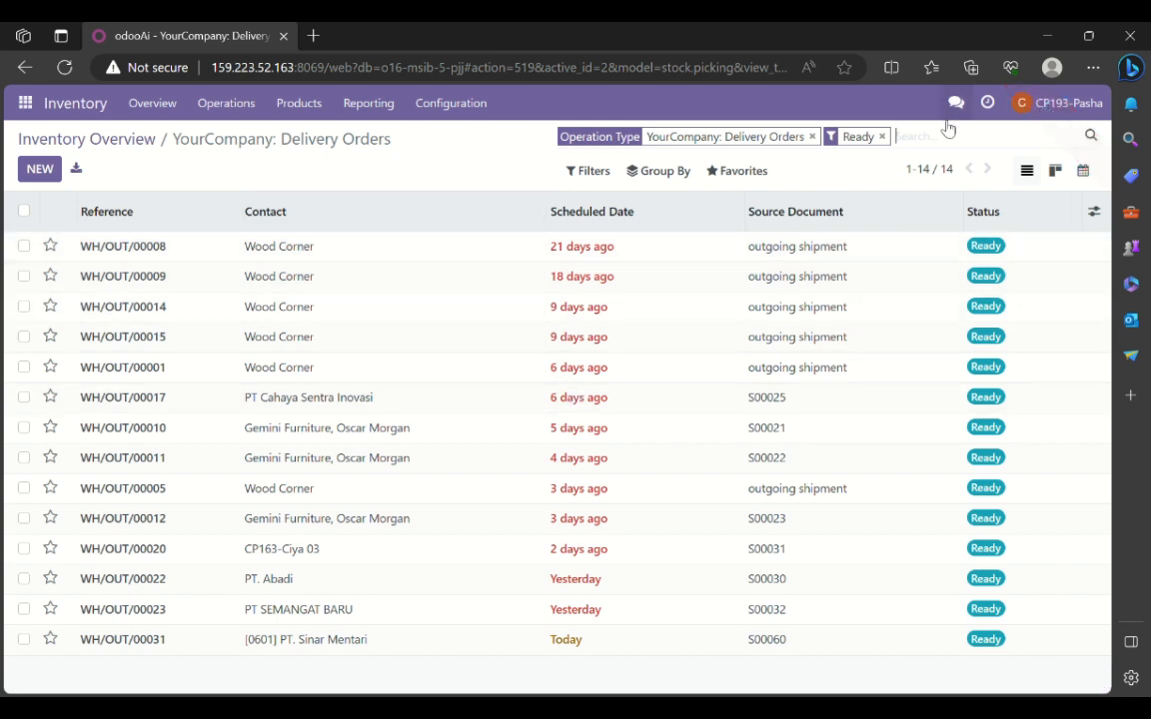
click(684, 176)
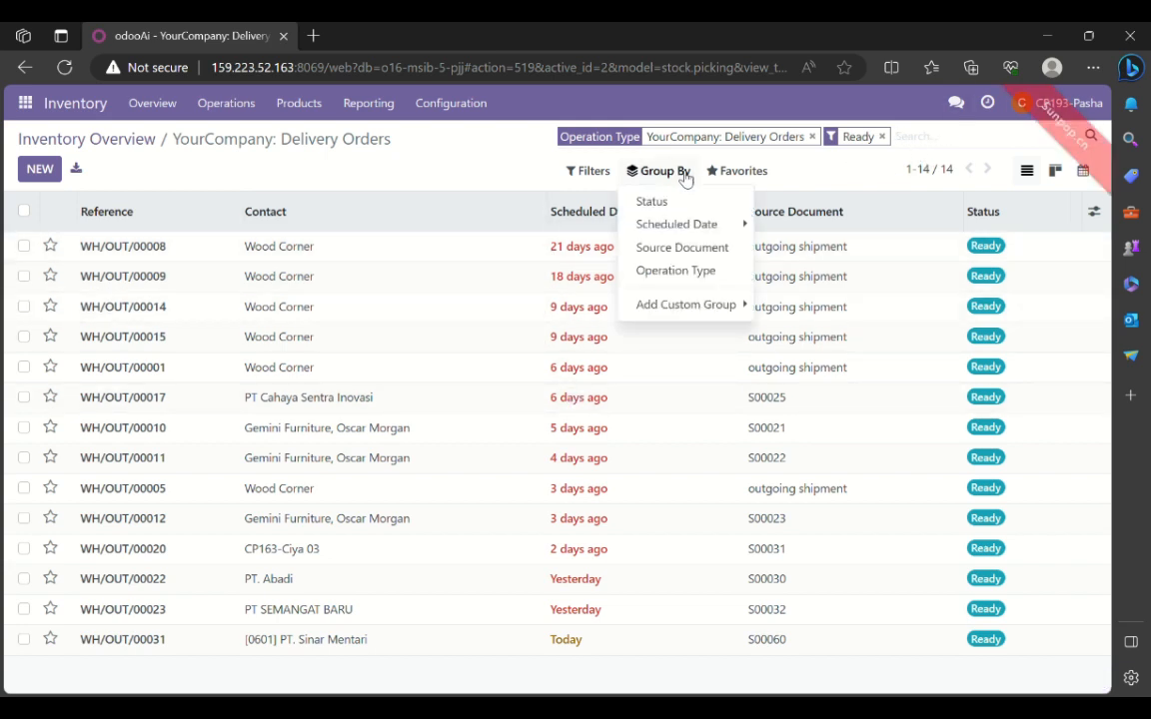
click(661, 256)
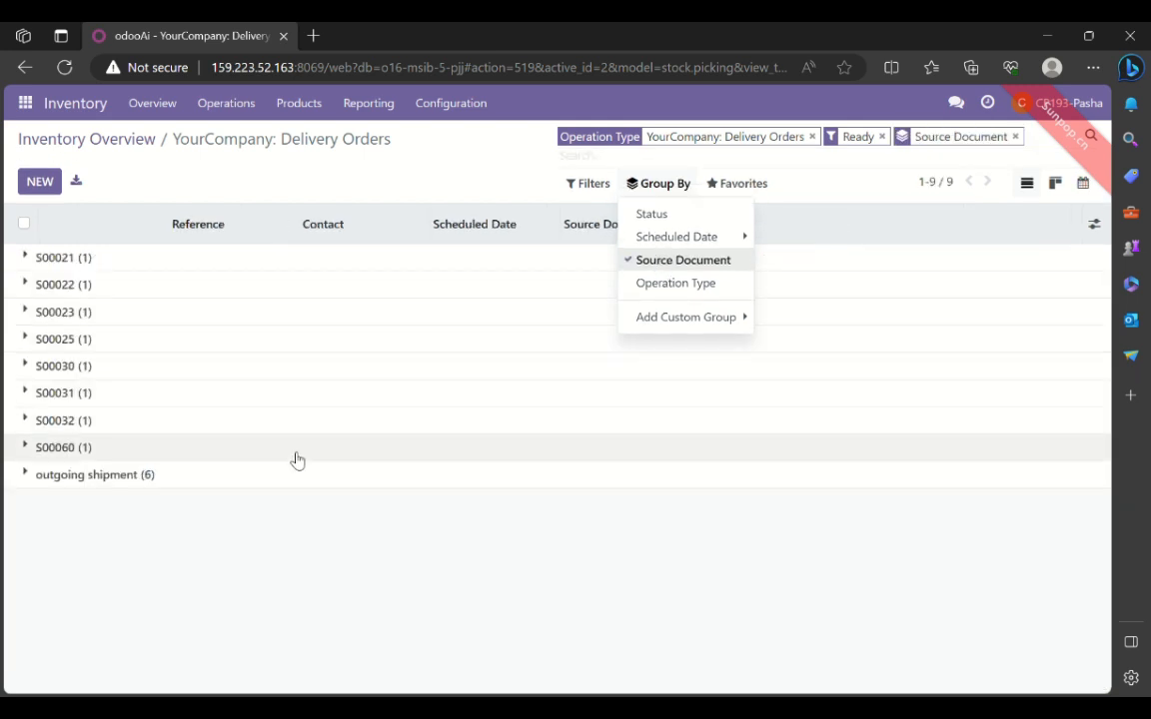
click(318, 384)
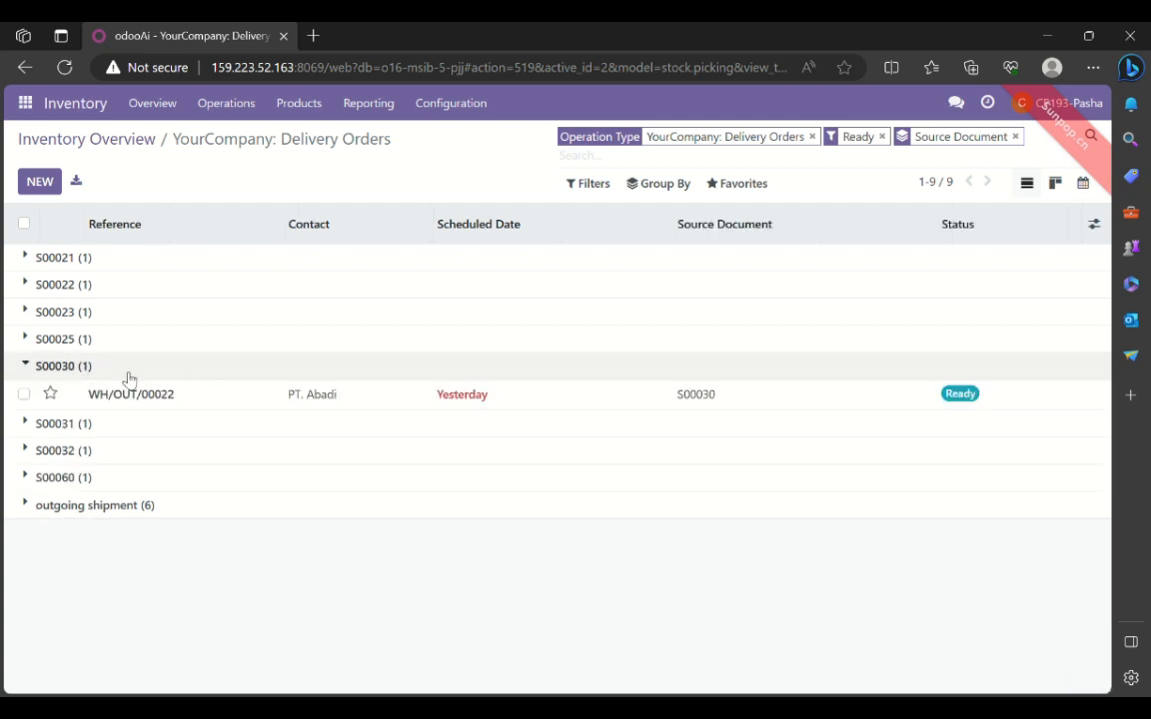
click(130, 396)
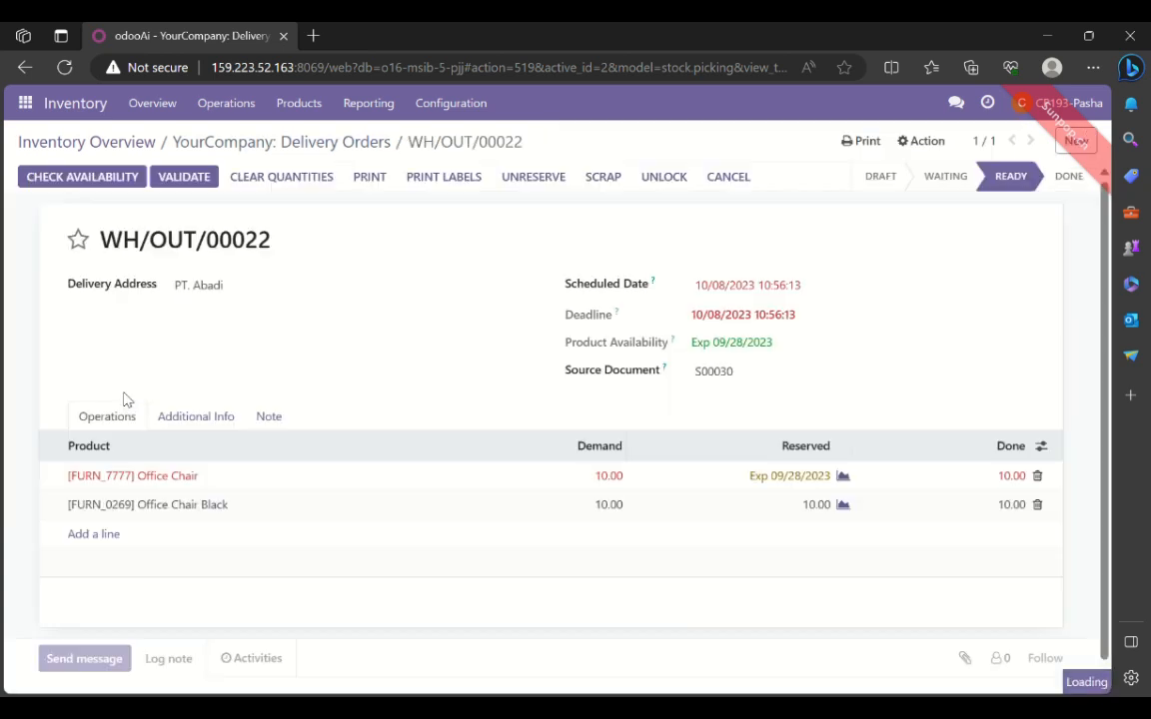
- Reload the PT. Abadi delivery order and validate it after reviewing its product lines and log
click(67, 69)
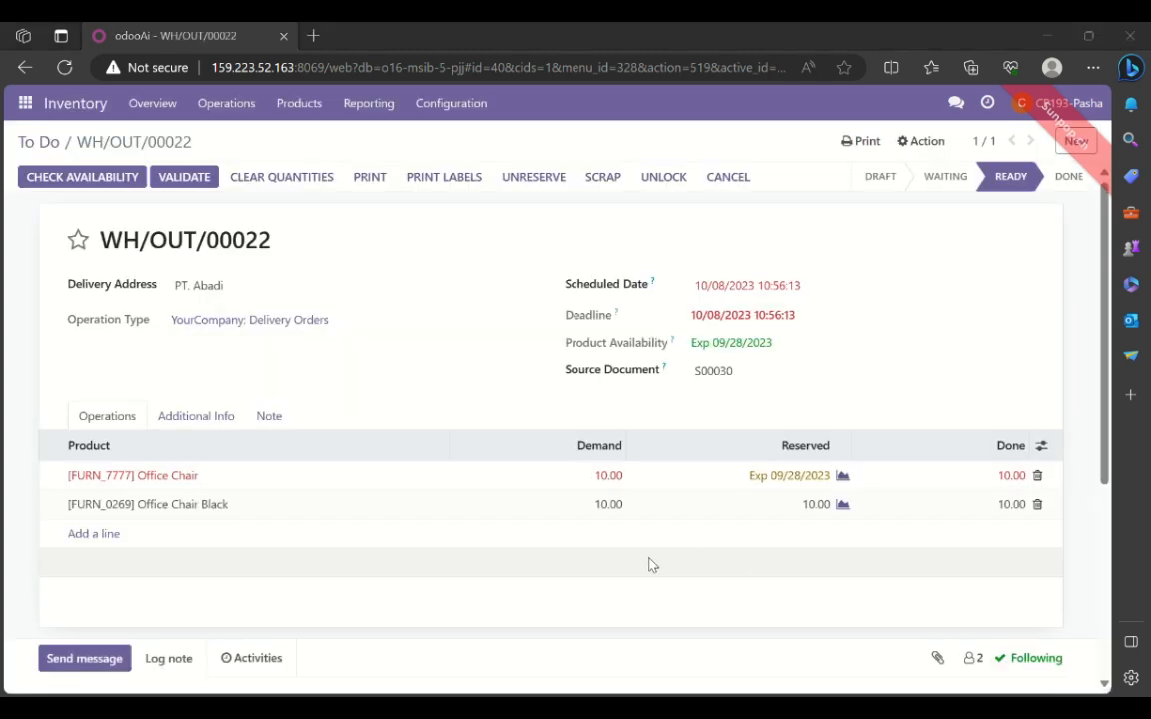
scroll(834, 521, down, 1)
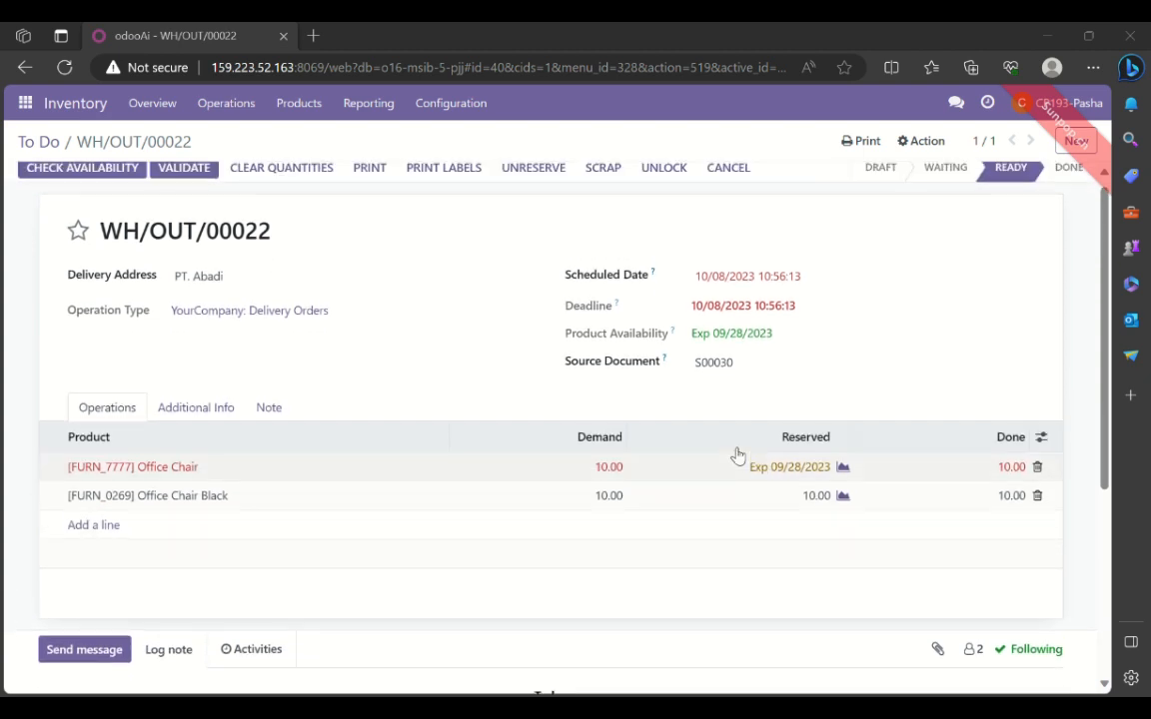
scroll(275, 254, down, 3)
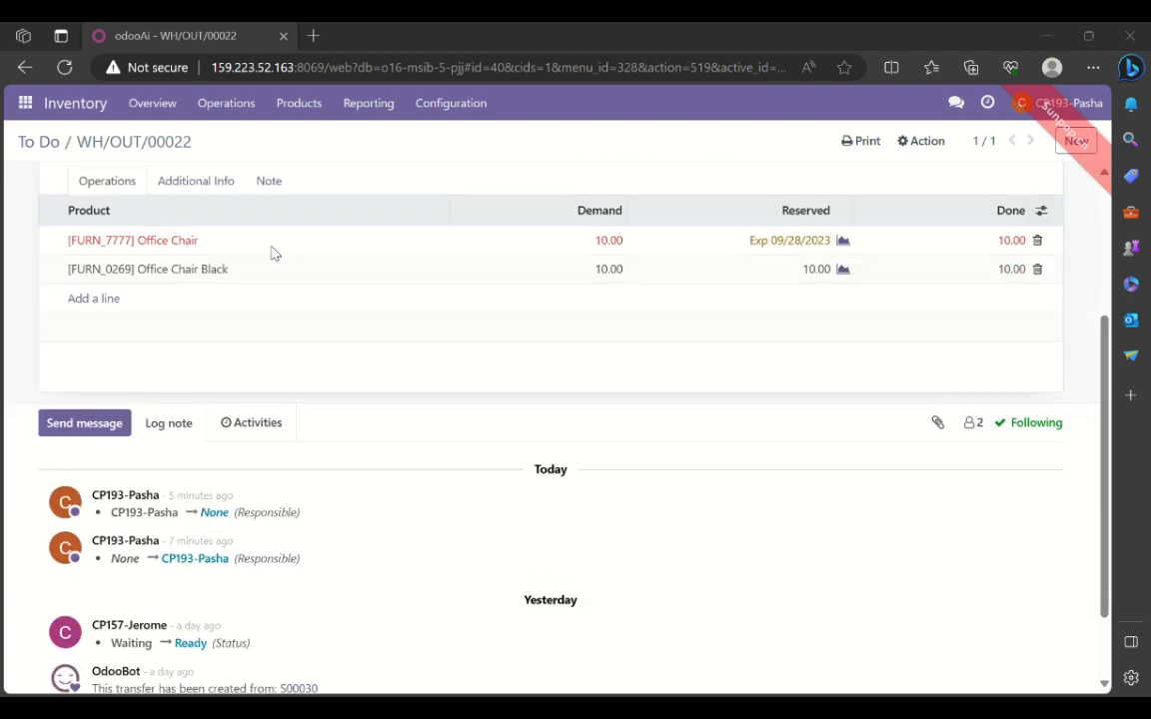
scroll(274, 254, up, 1)
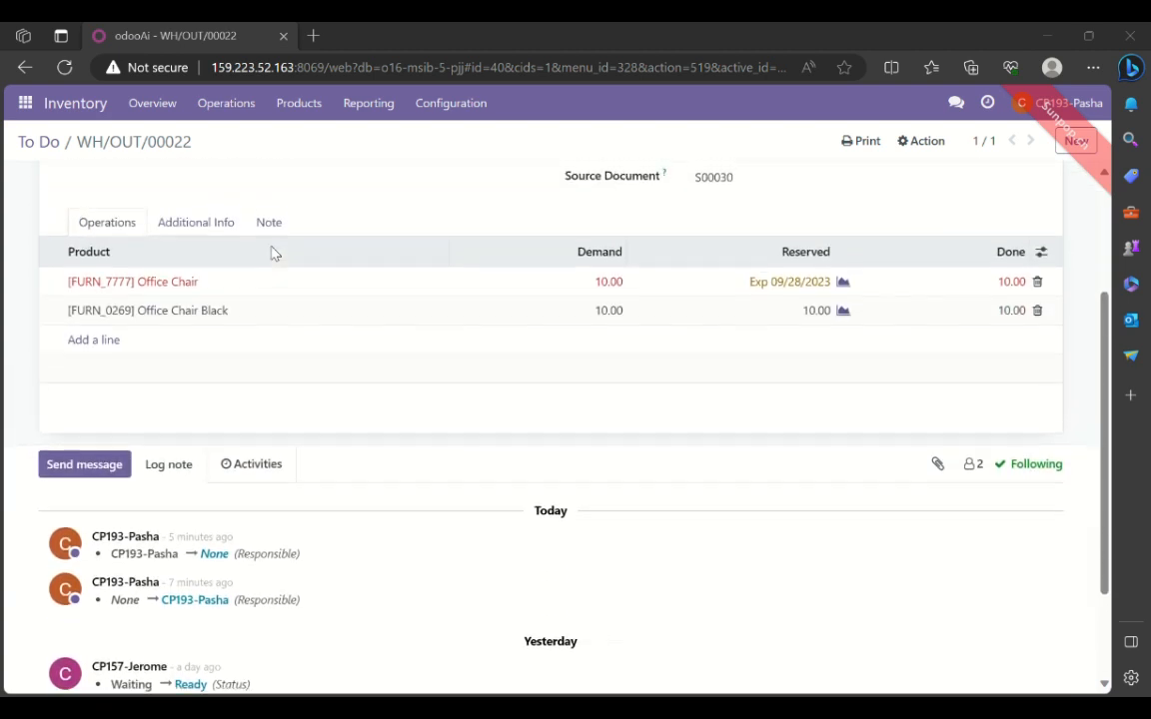
scroll(275, 254, up, 3)
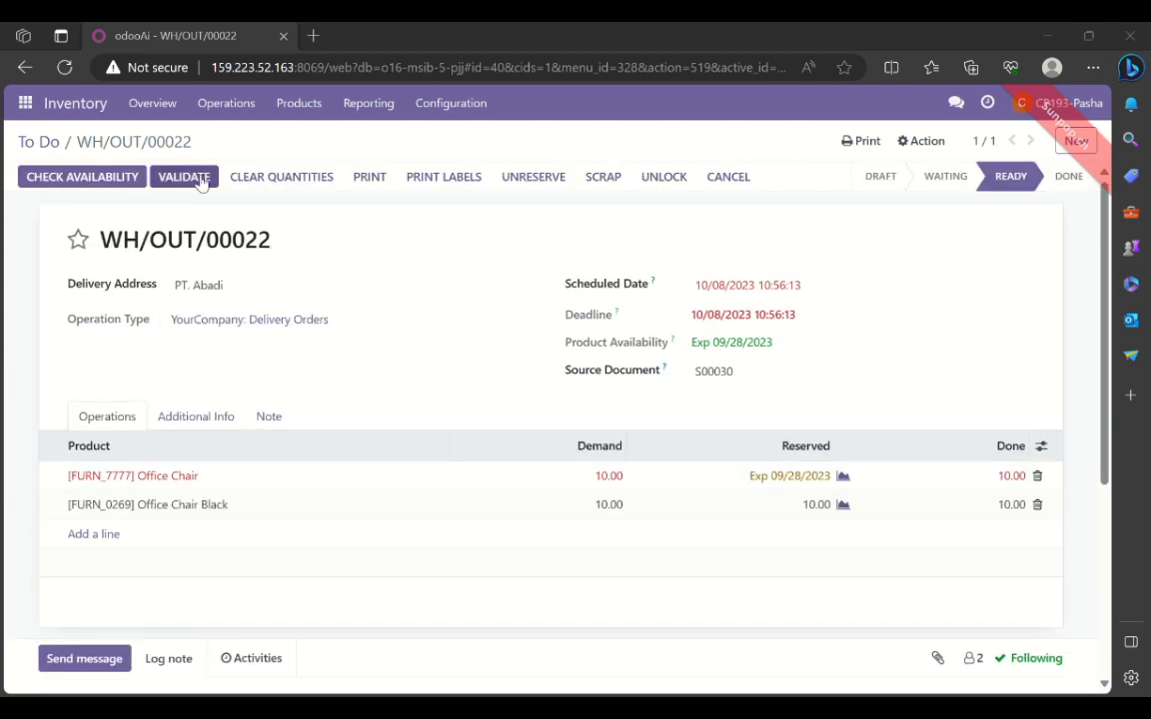
click(199, 182)
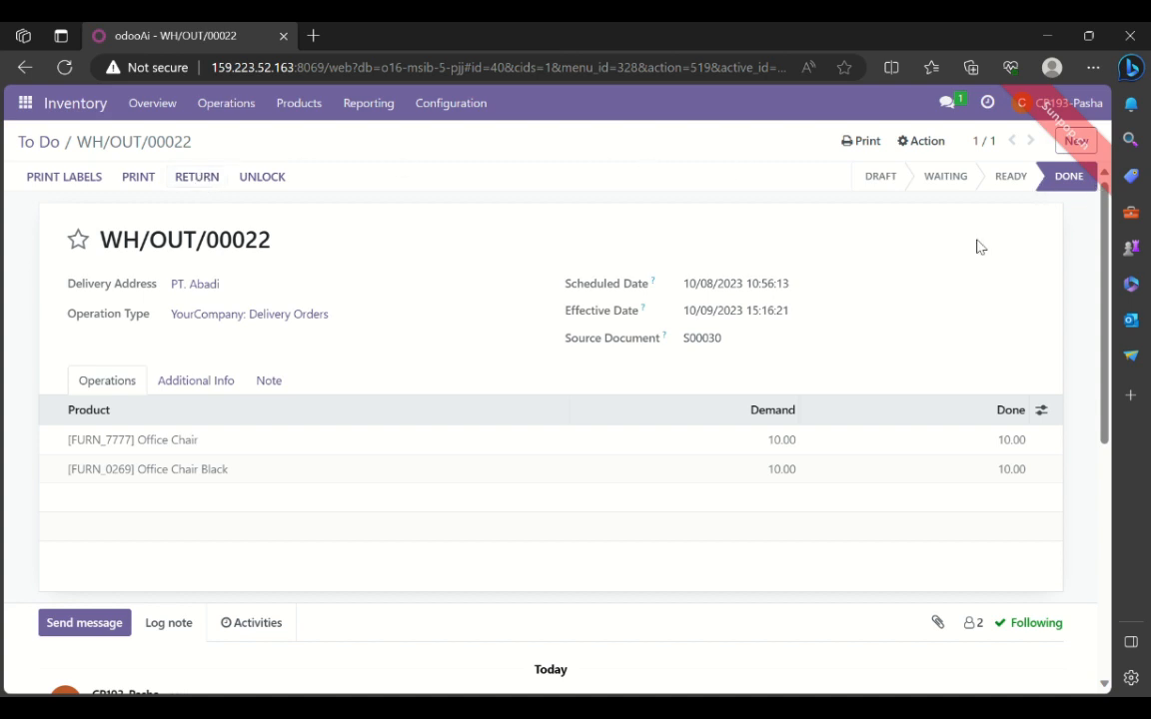
- Print the Delivery Slip of the PT. Abadi delivery and review the PDF's addresses, carrier and delivered products
mouse_move(1069, 185)
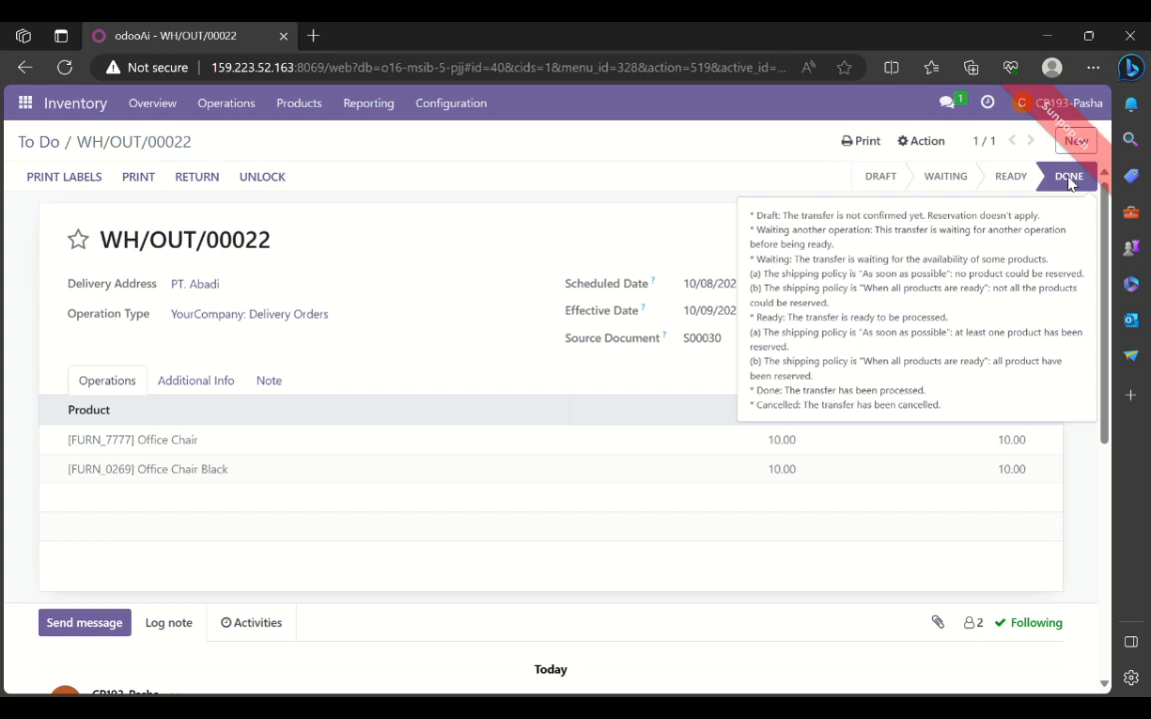
click(885, 143)
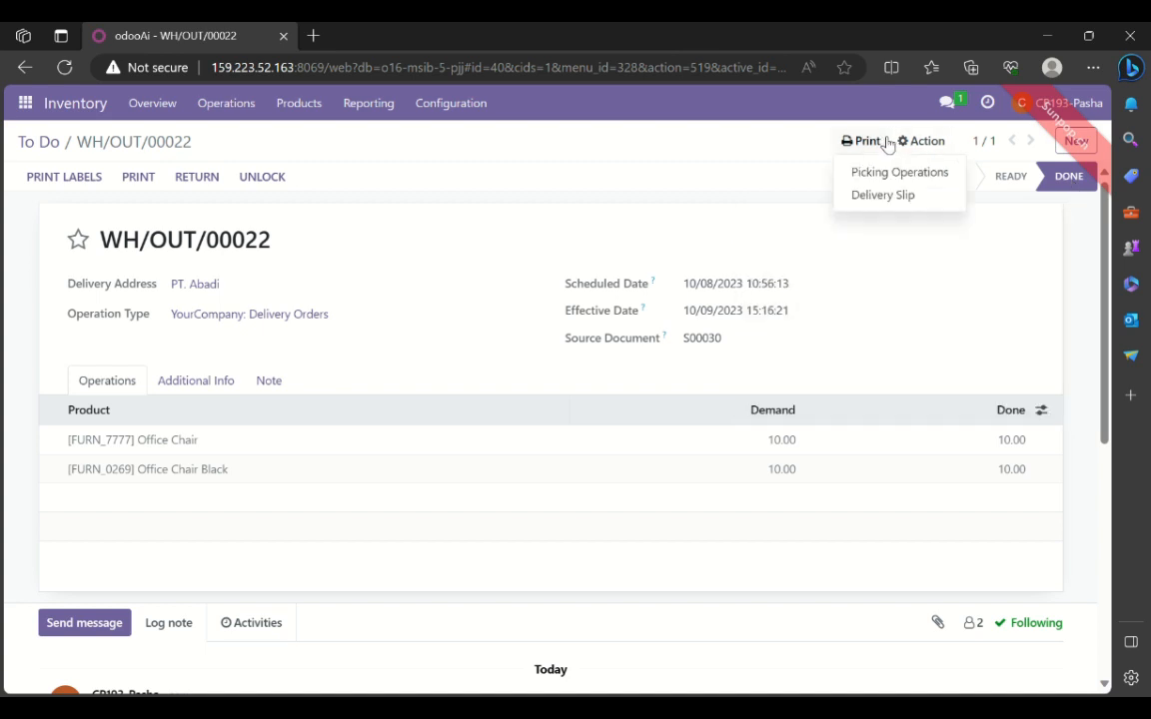
click(880, 196)
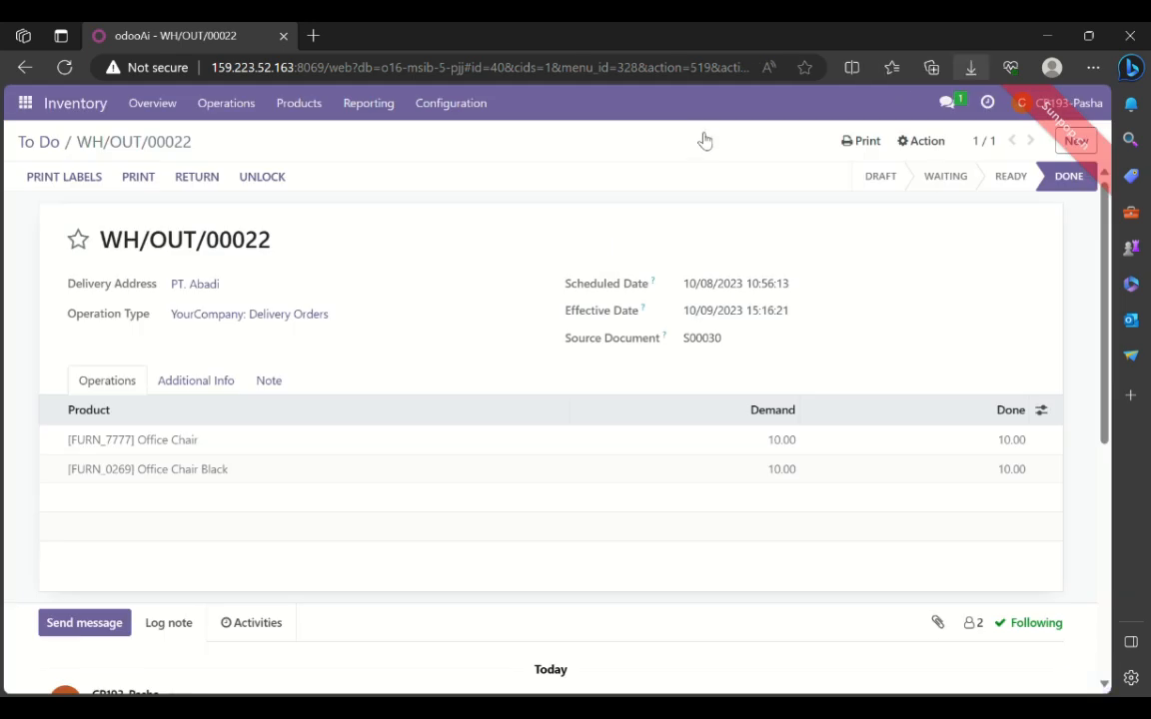
scroll(479, 375, down, 1)
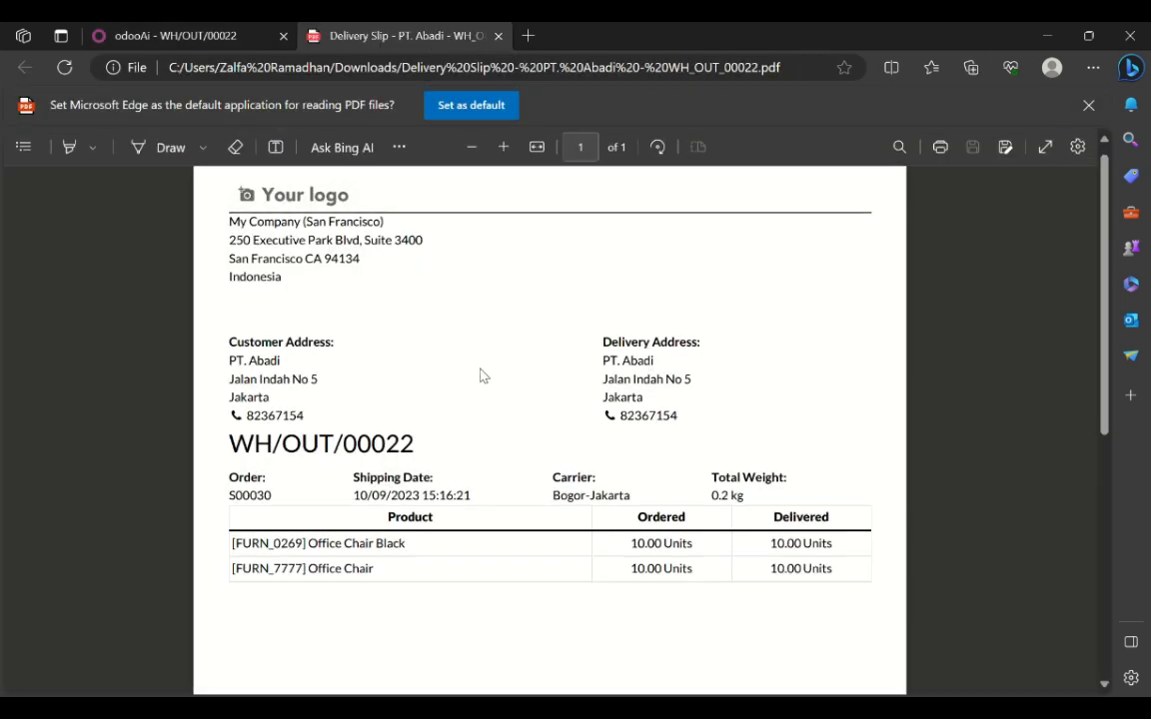
scroll(480, 376, down, 5)
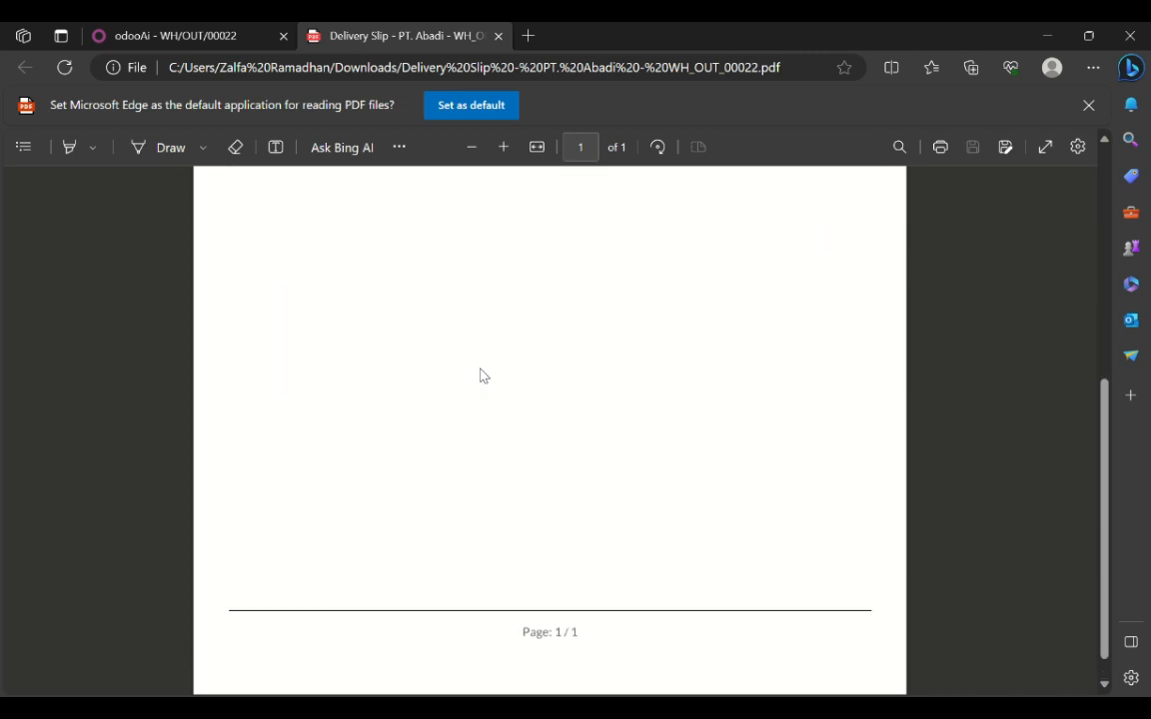
scroll(480, 376, up, 5)
scroll(479, 375, up, 1)
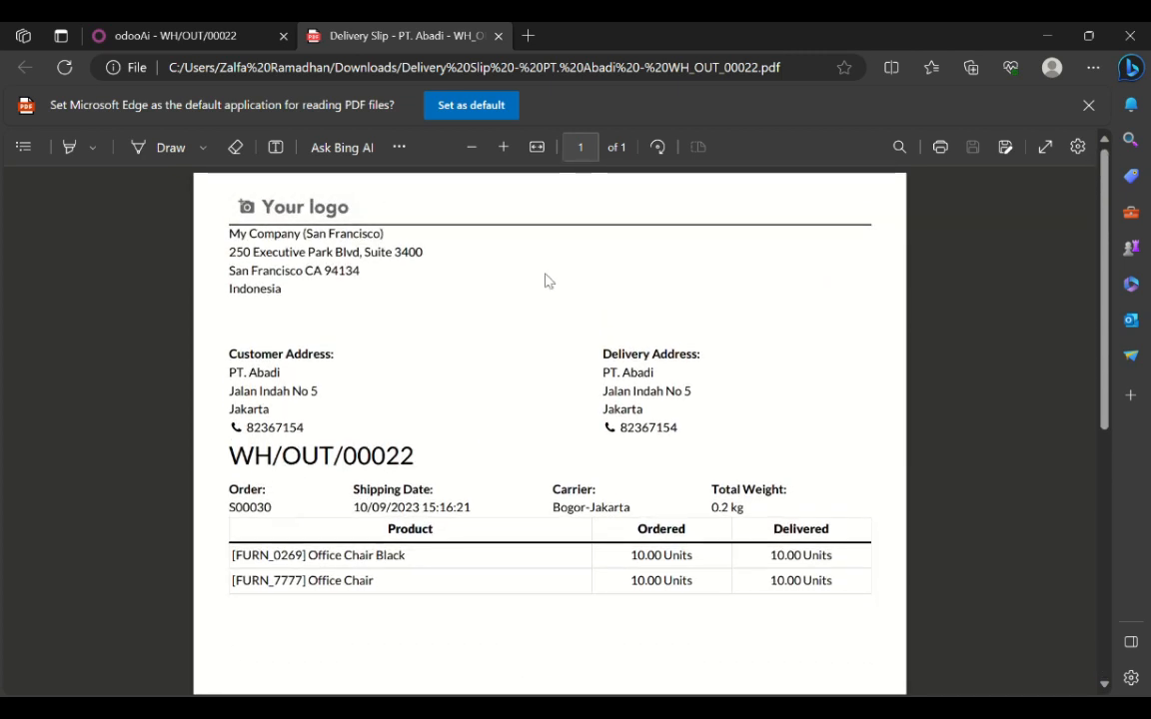